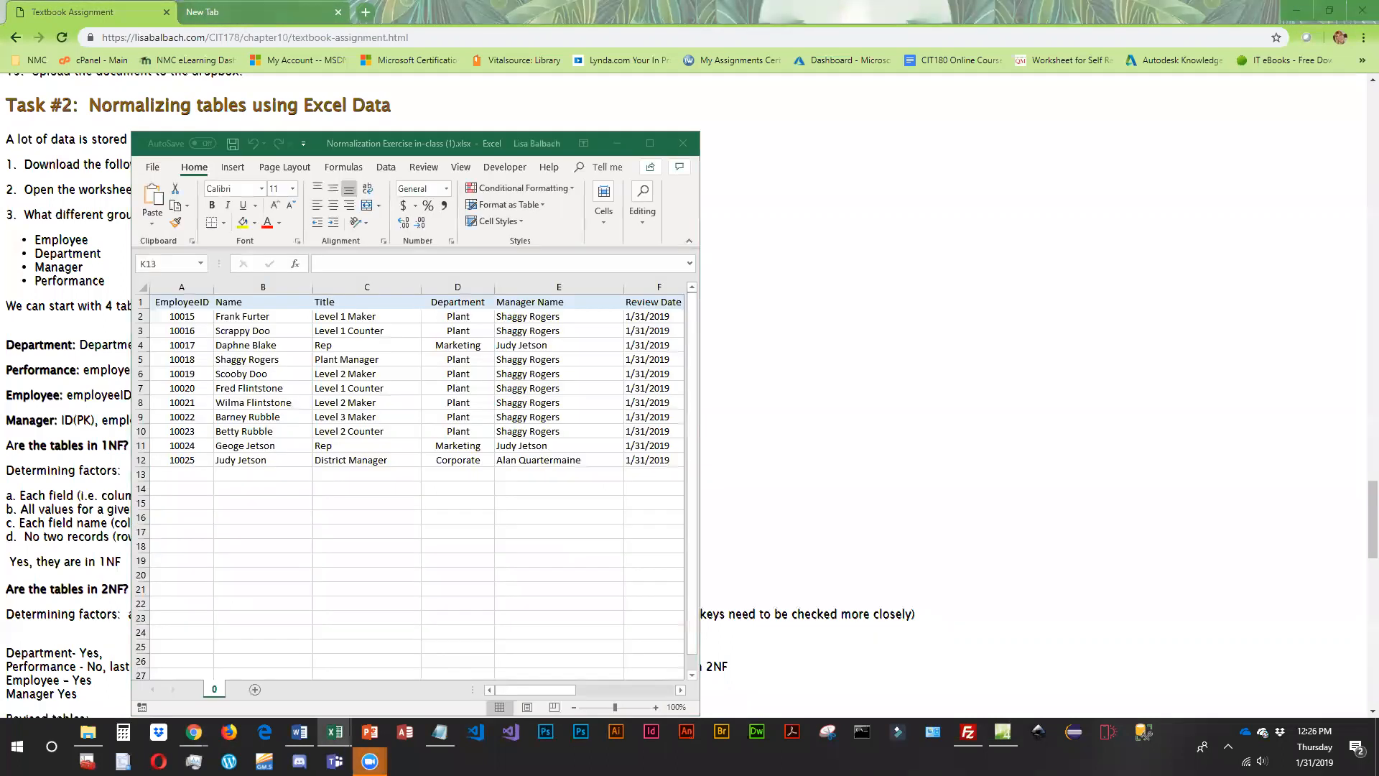
Switch to the Normalization Exercise in-class.xlsx workbook in Excel and autofit the Last Review Date column to its contents.
left_click(622, 148)
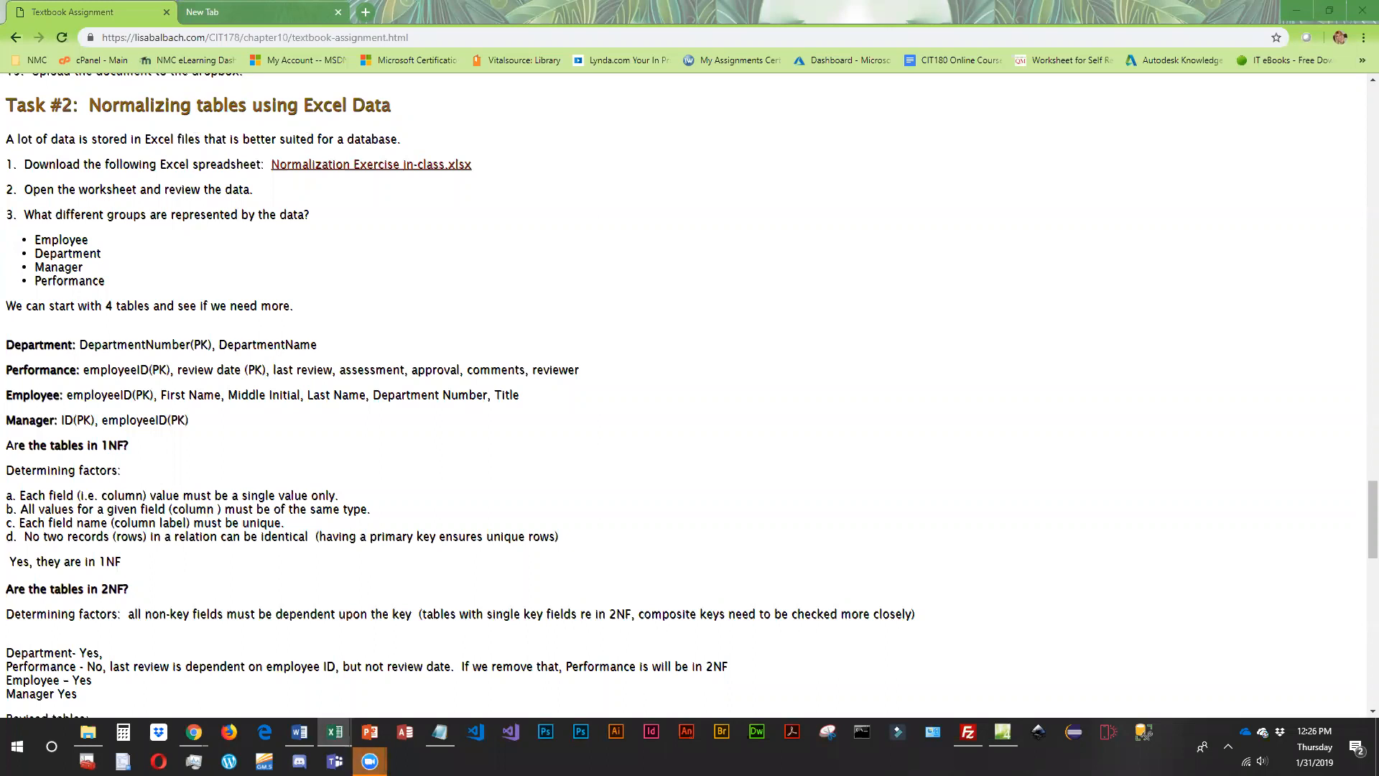
key("alt+Tab")
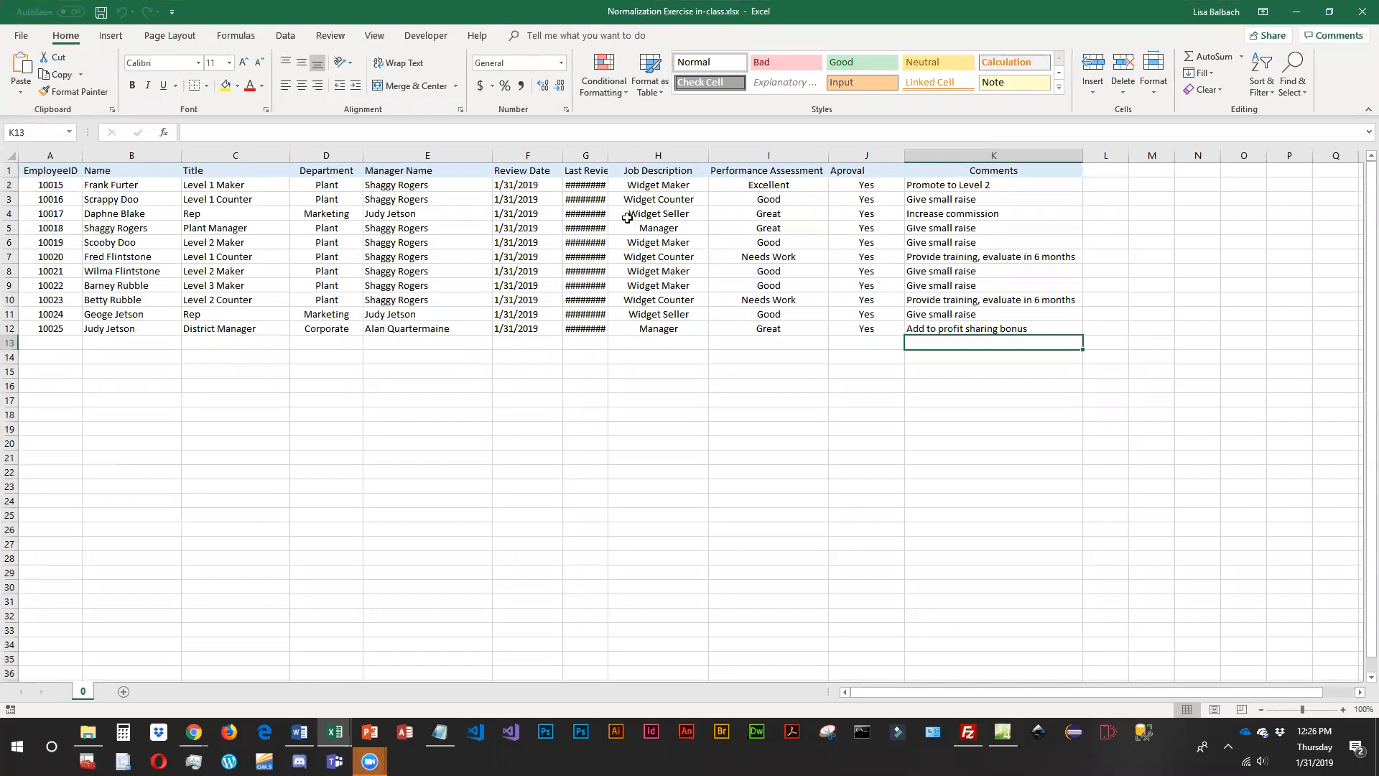
double_click(607, 154)
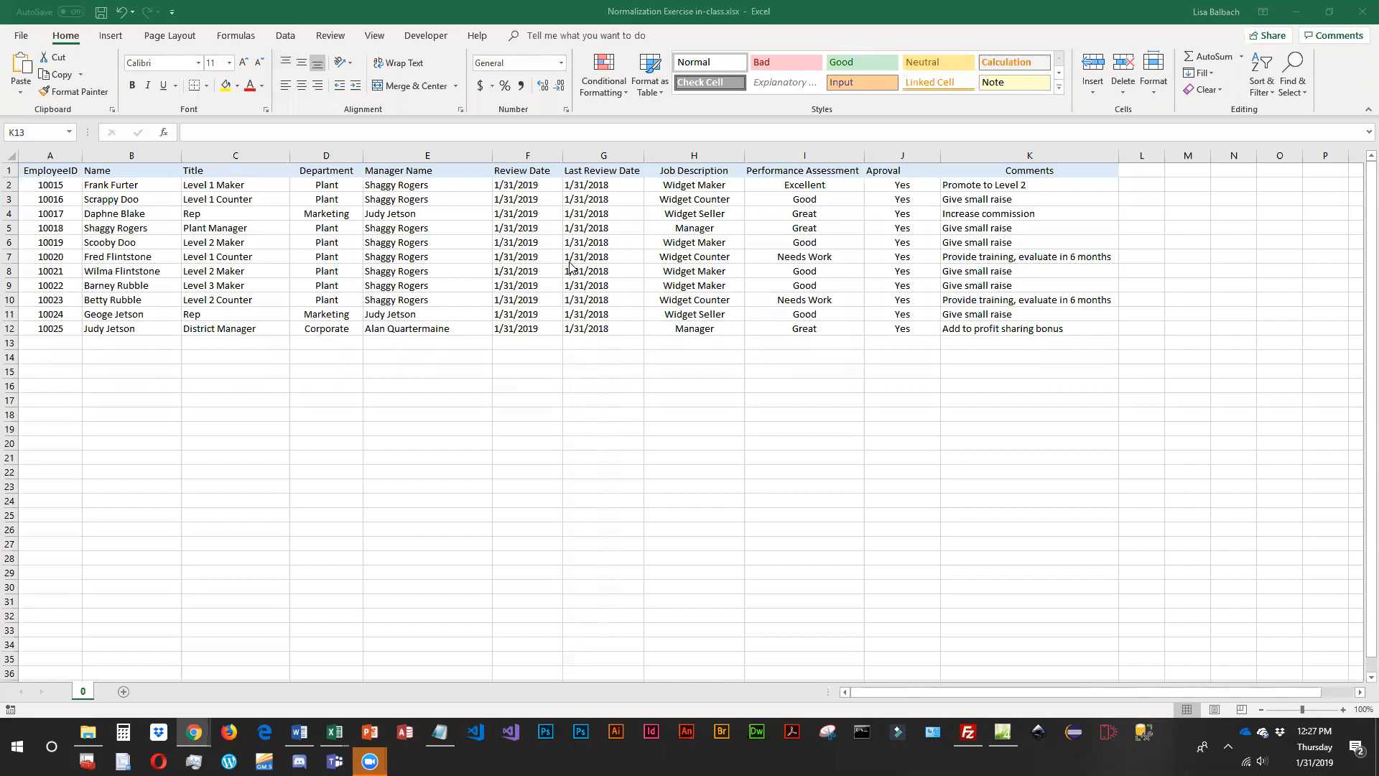
Add a new worksheet after sheet 0 and name it Department.
left_click(125, 693)
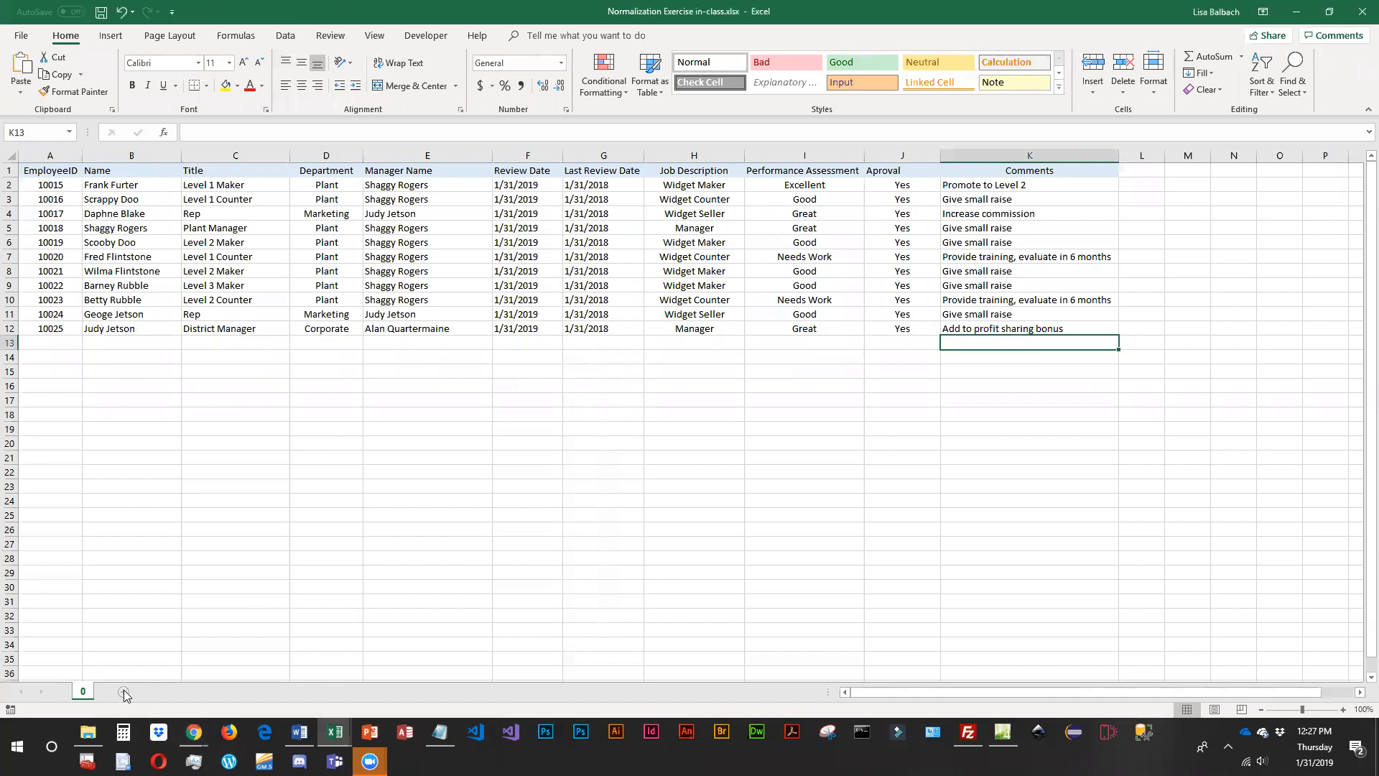
left_click(124, 694)
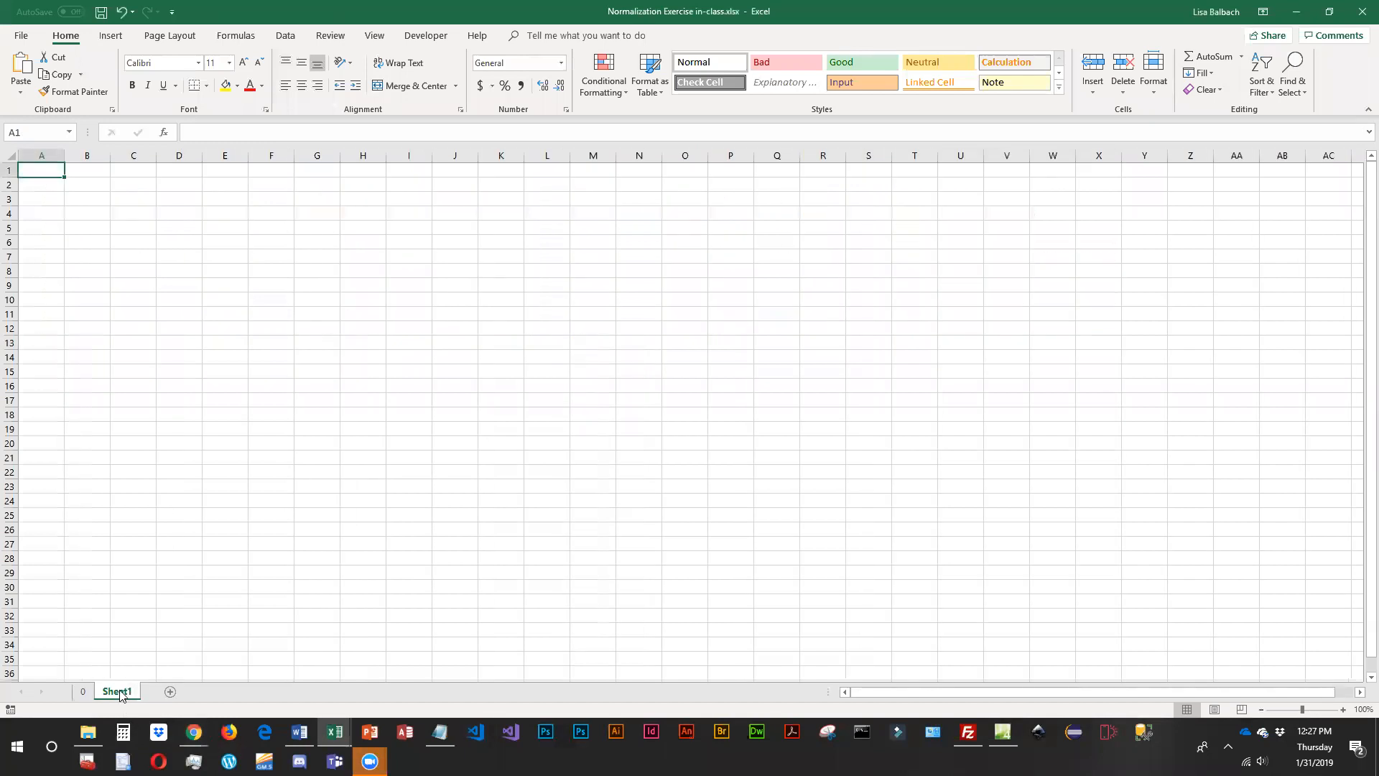
double_click(114, 692)
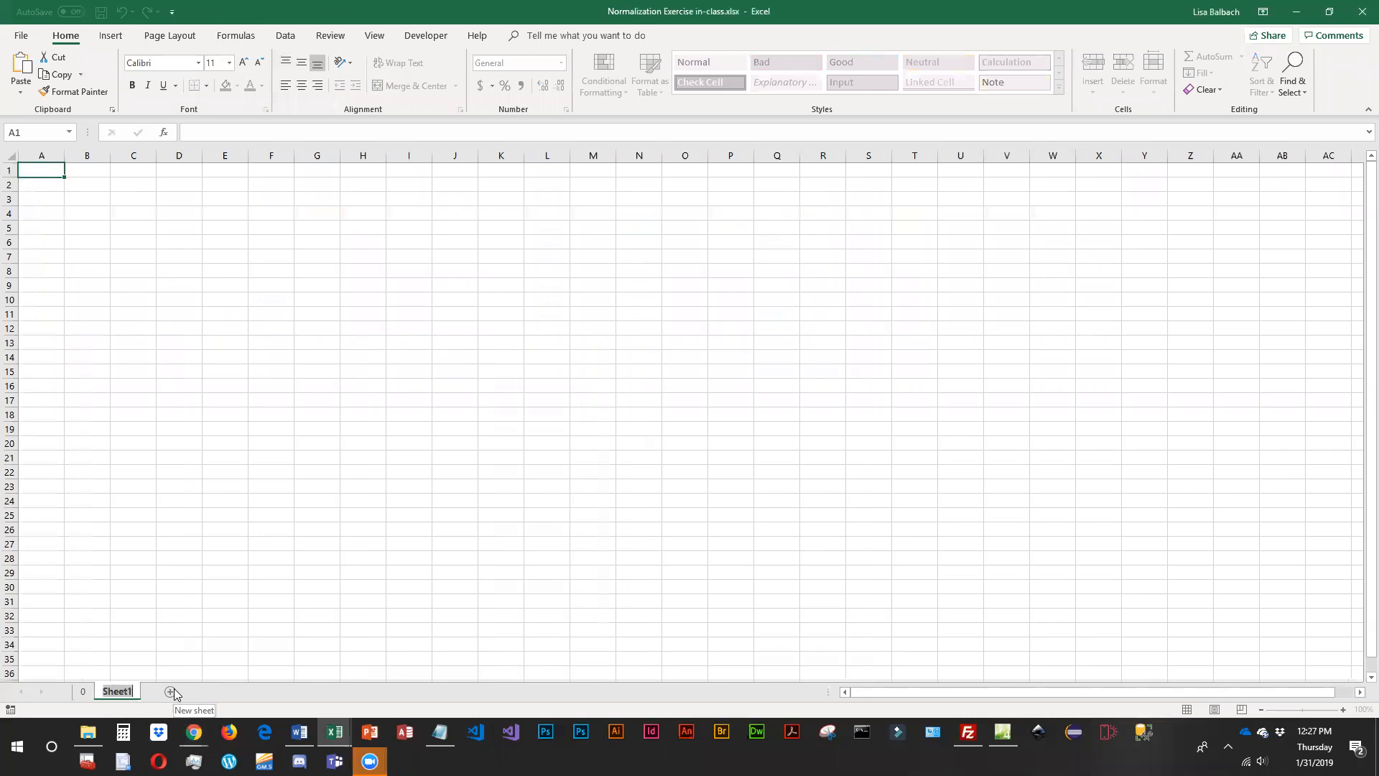
type("Department")
key("Return")
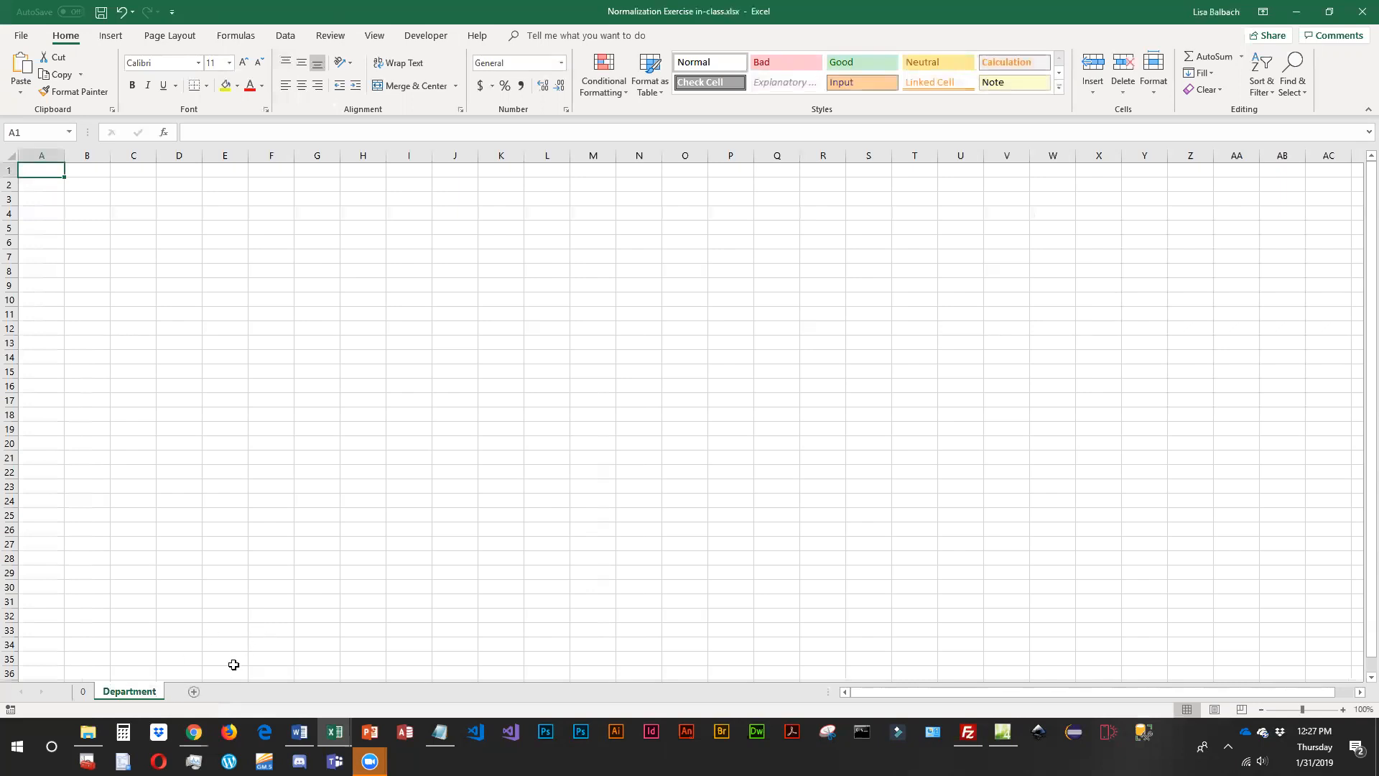
Add another worksheet after Department and name it Performance.
left_click(194, 694)
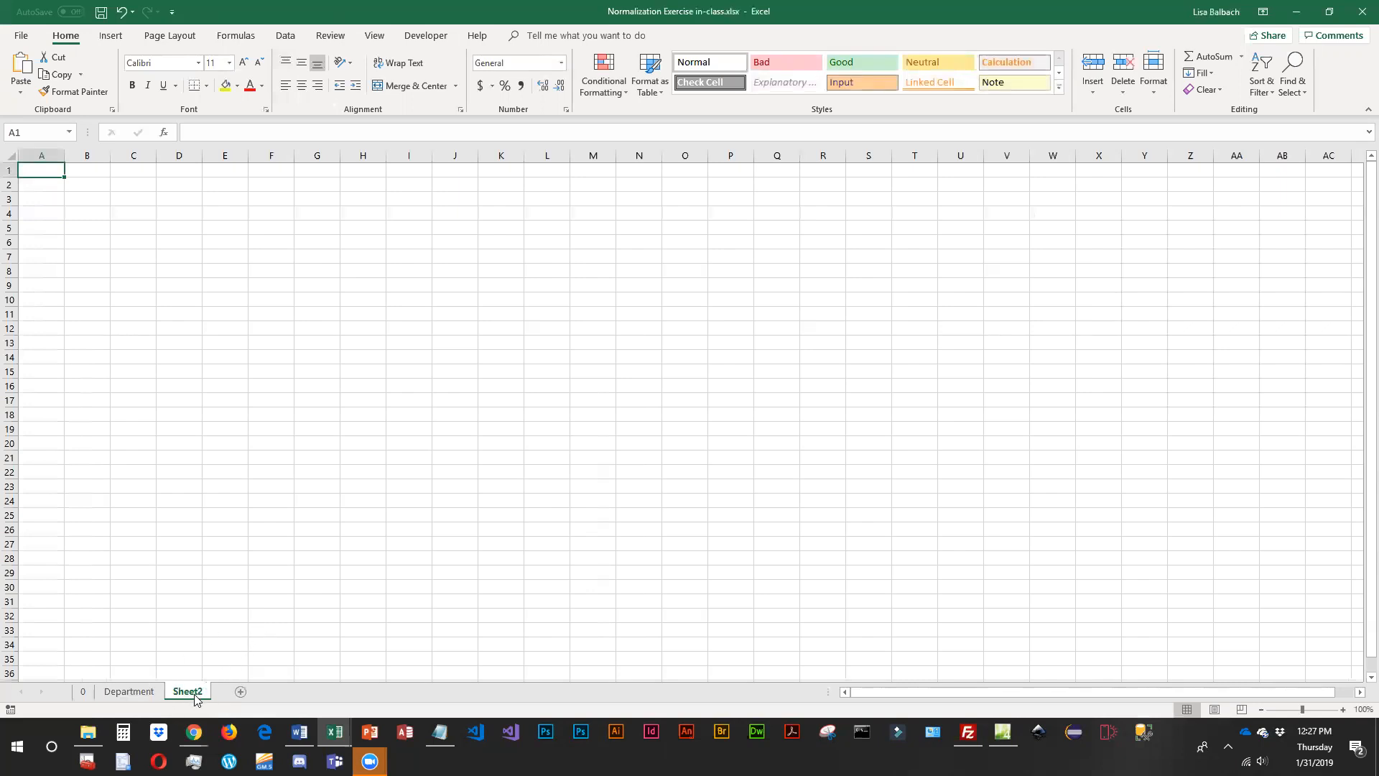
double_click(189, 692)
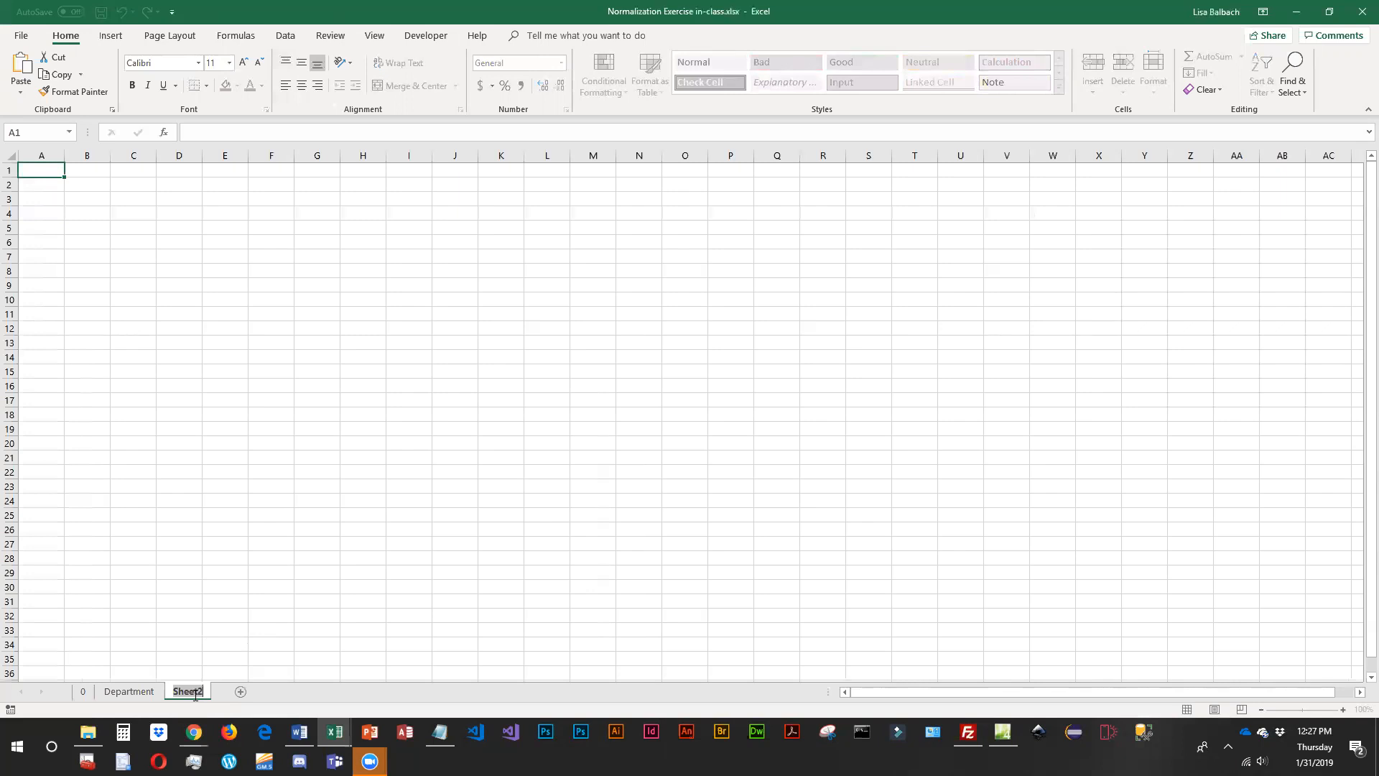
type("Performance")
key("Return")
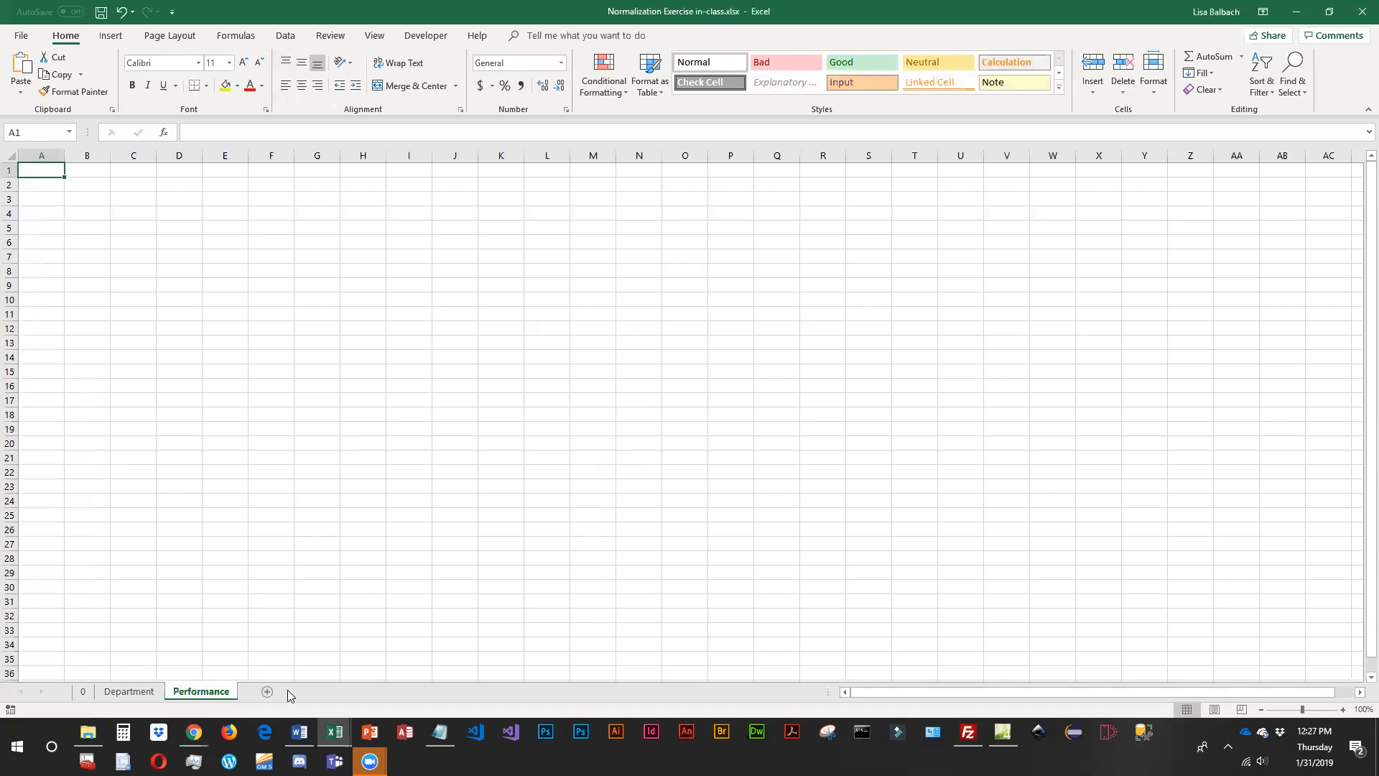
Add a worksheet after Performance and name it Employee.
left_click(267, 692)
double_click(266, 694)
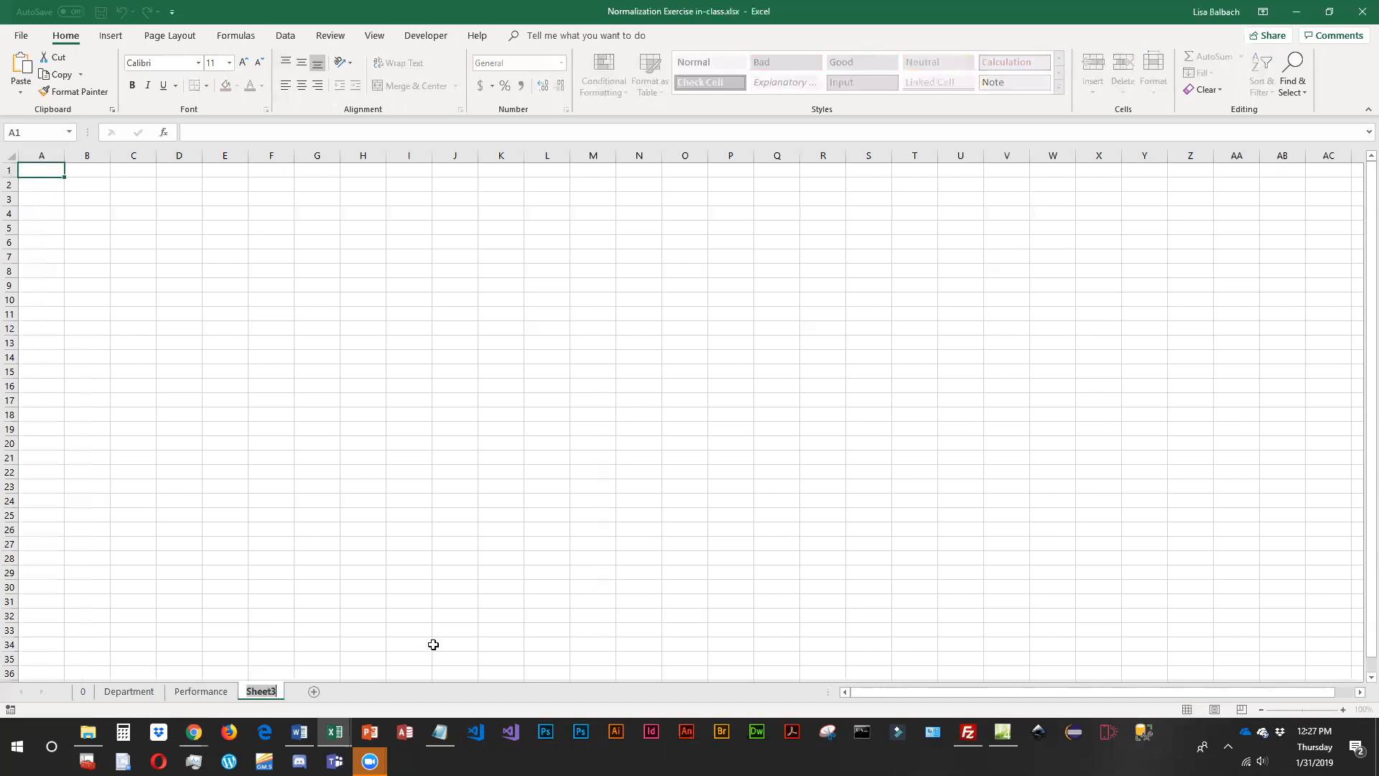
type("Employee")
key("Return")
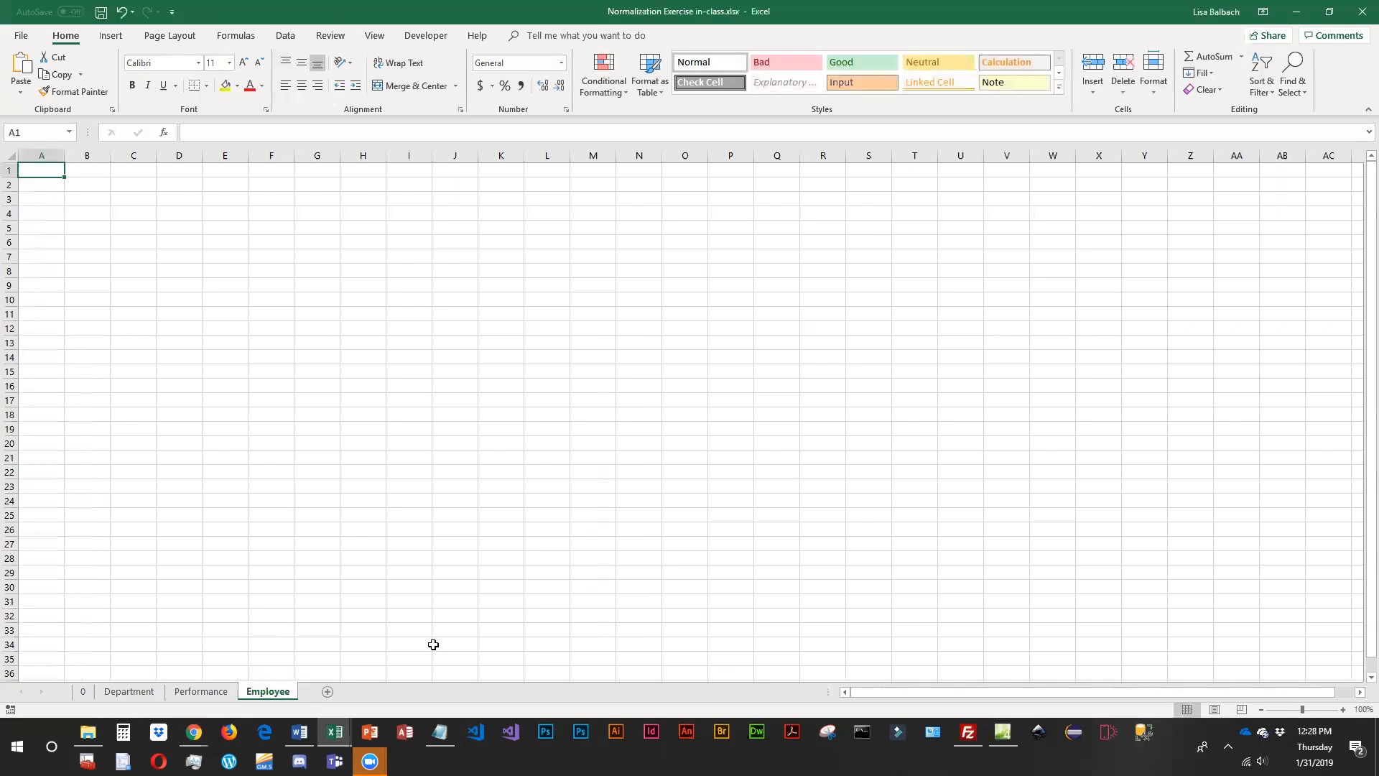
Add a worksheet after Employee and name it Manager.
left_click(329, 692)
double_click(335, 694)
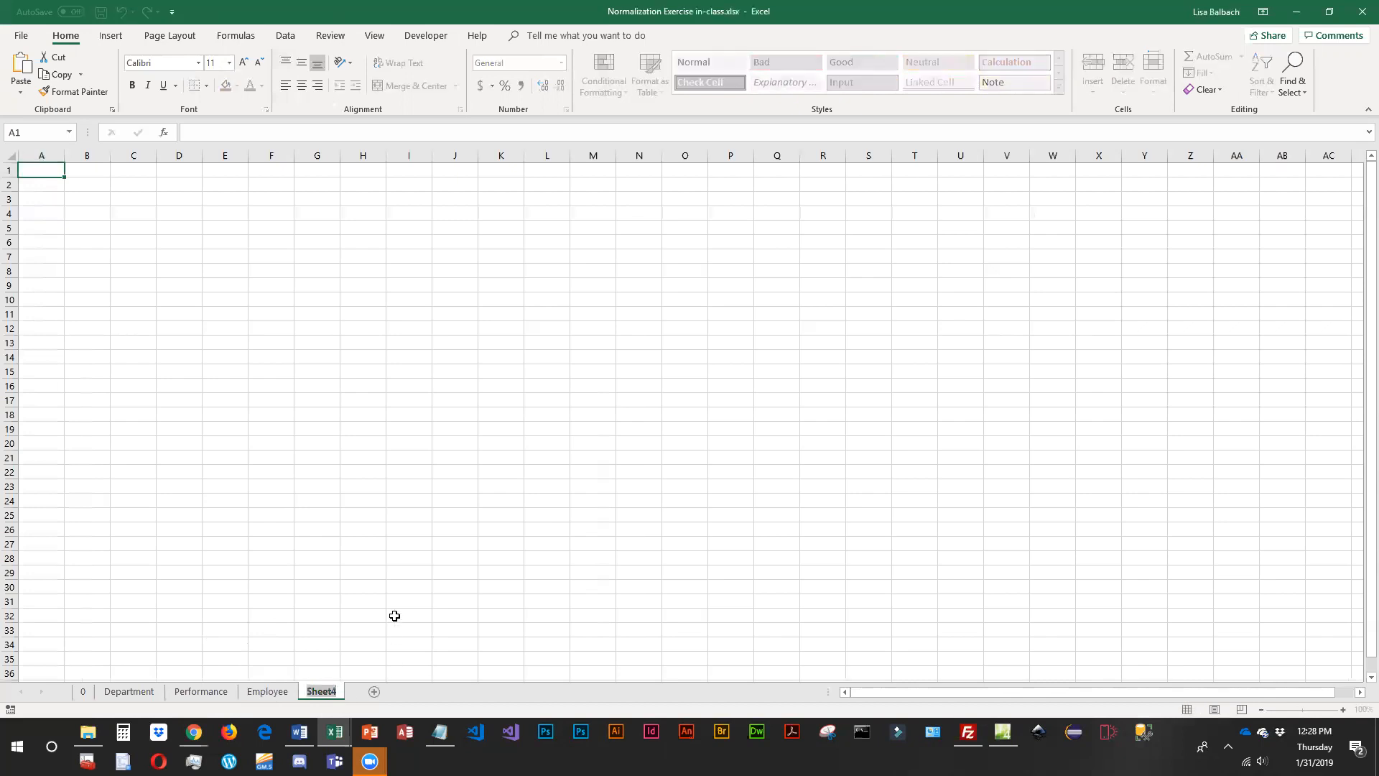
type("Manager")
key("Return")
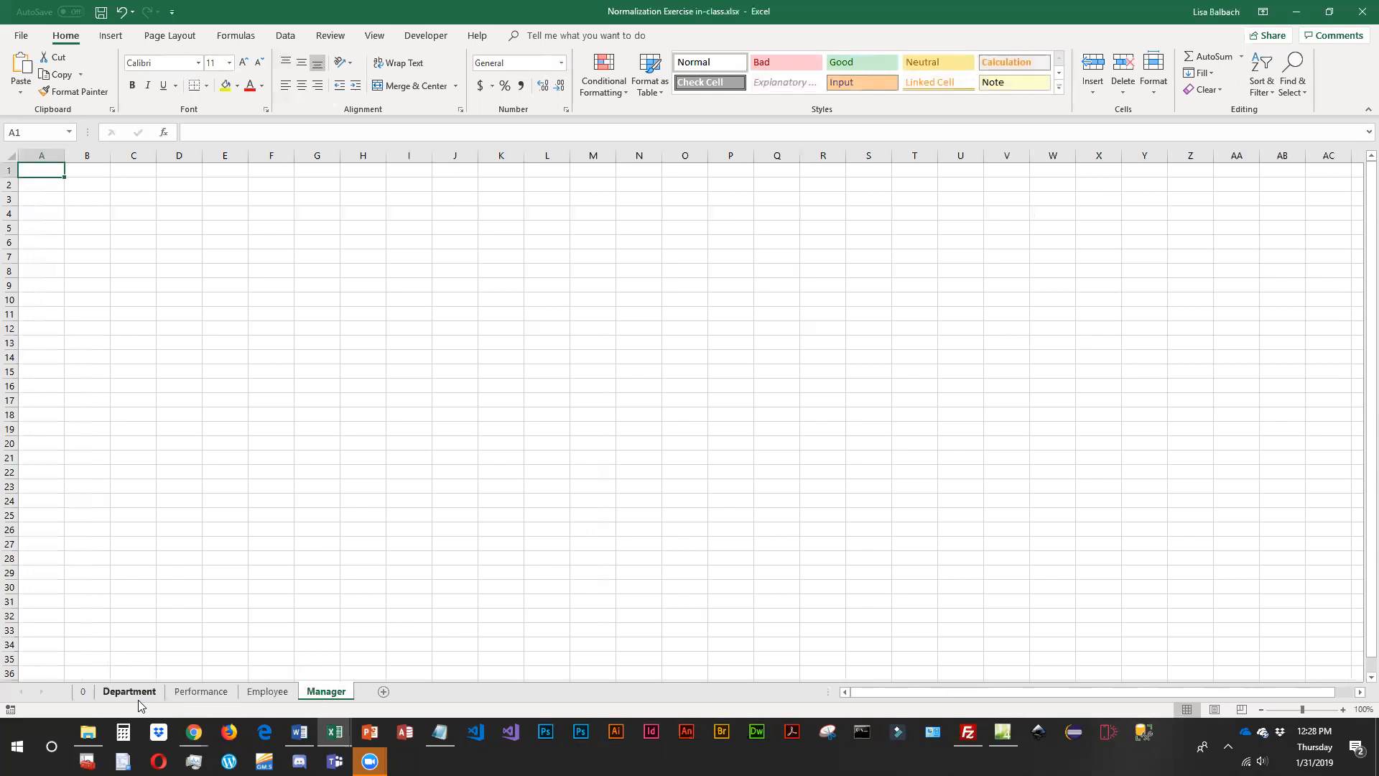
Copy the Department column D1:D12 from sheet 0 into the Department sheet starting at B1, and widen column B to fit.
left_click(84, 691)
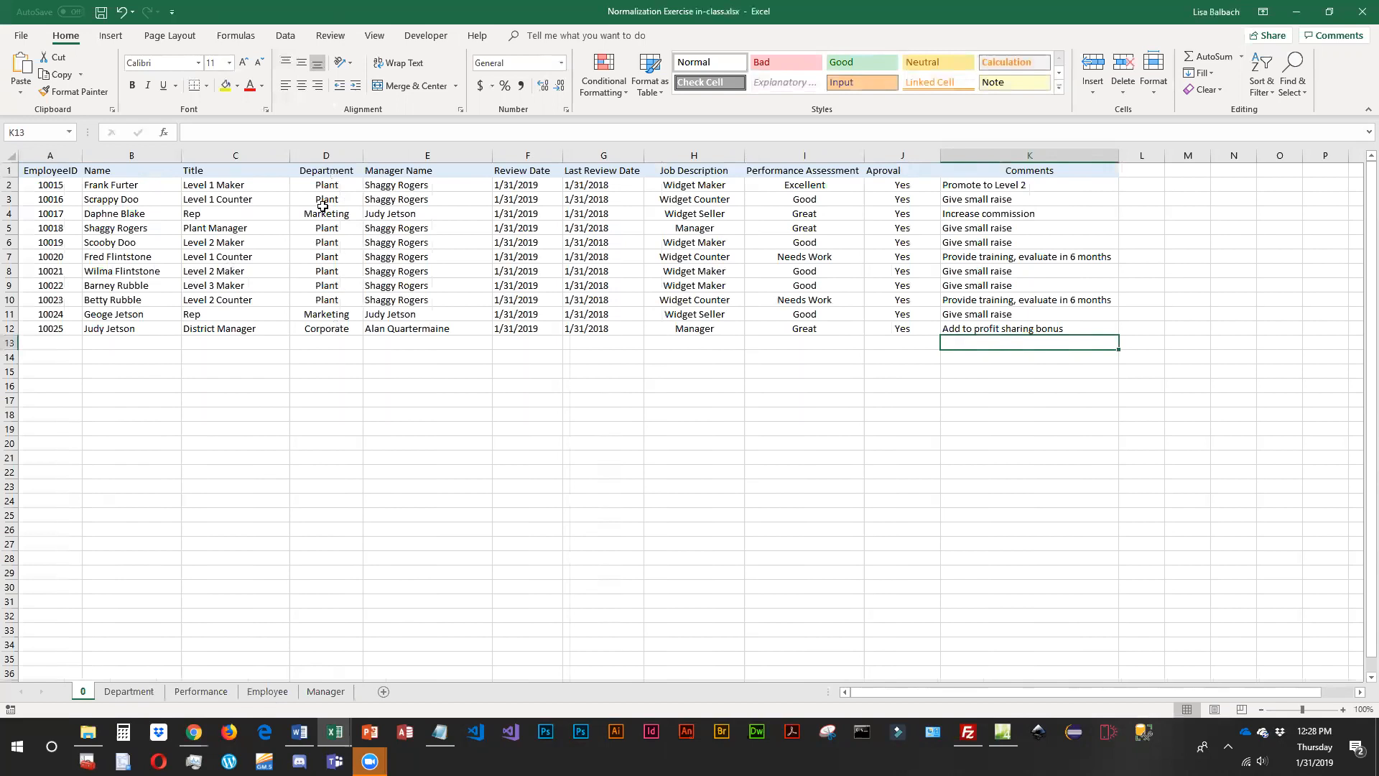
left_click_drag(323, 172, 337, 335)
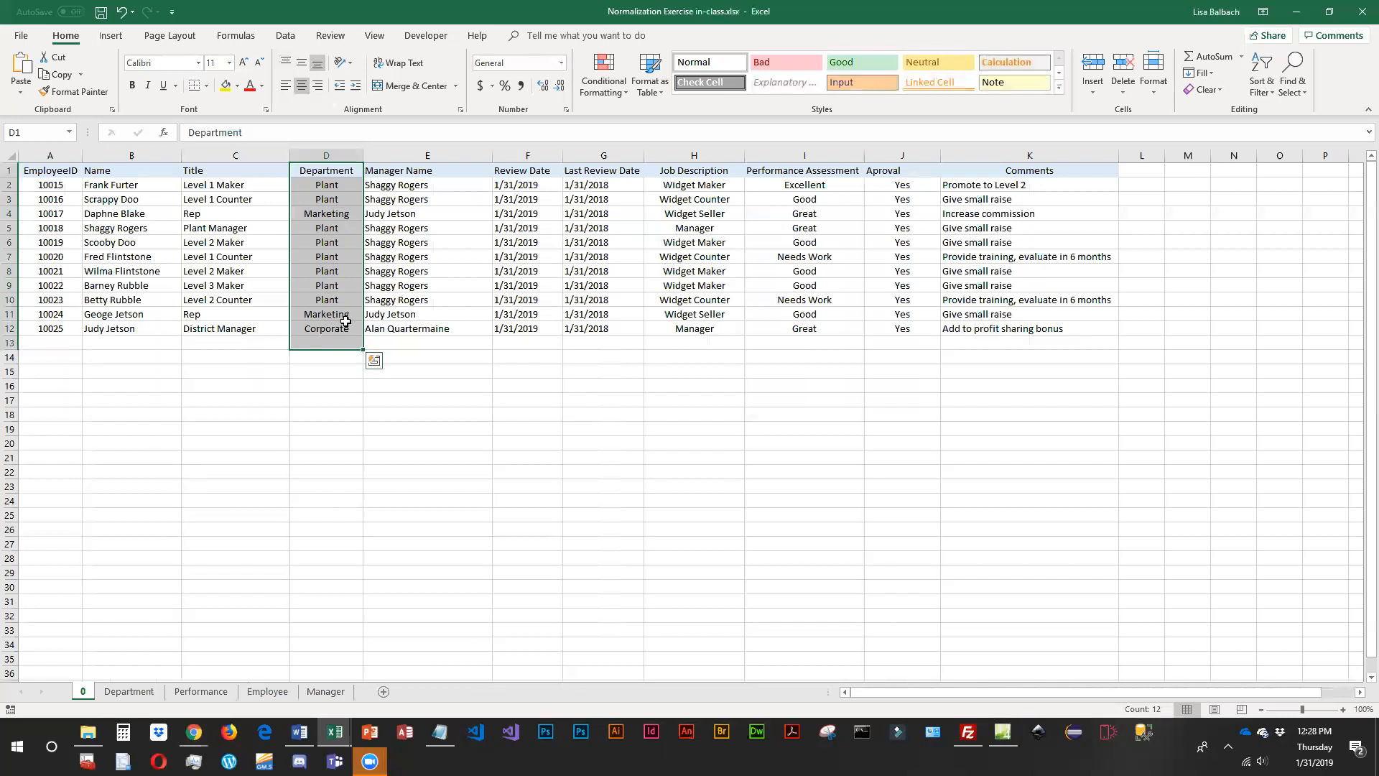
left_click(333, 172)
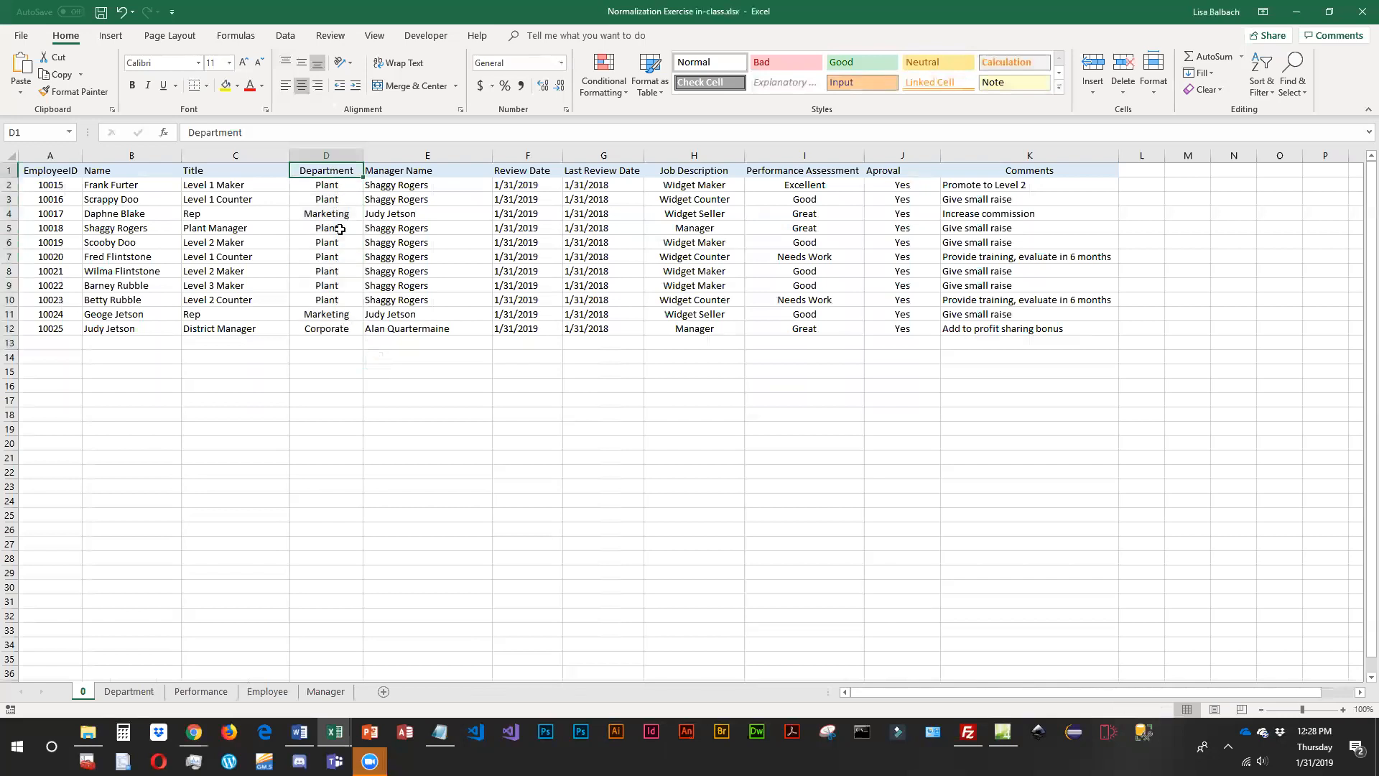
left_click_drag(335, 171, 341, 332)
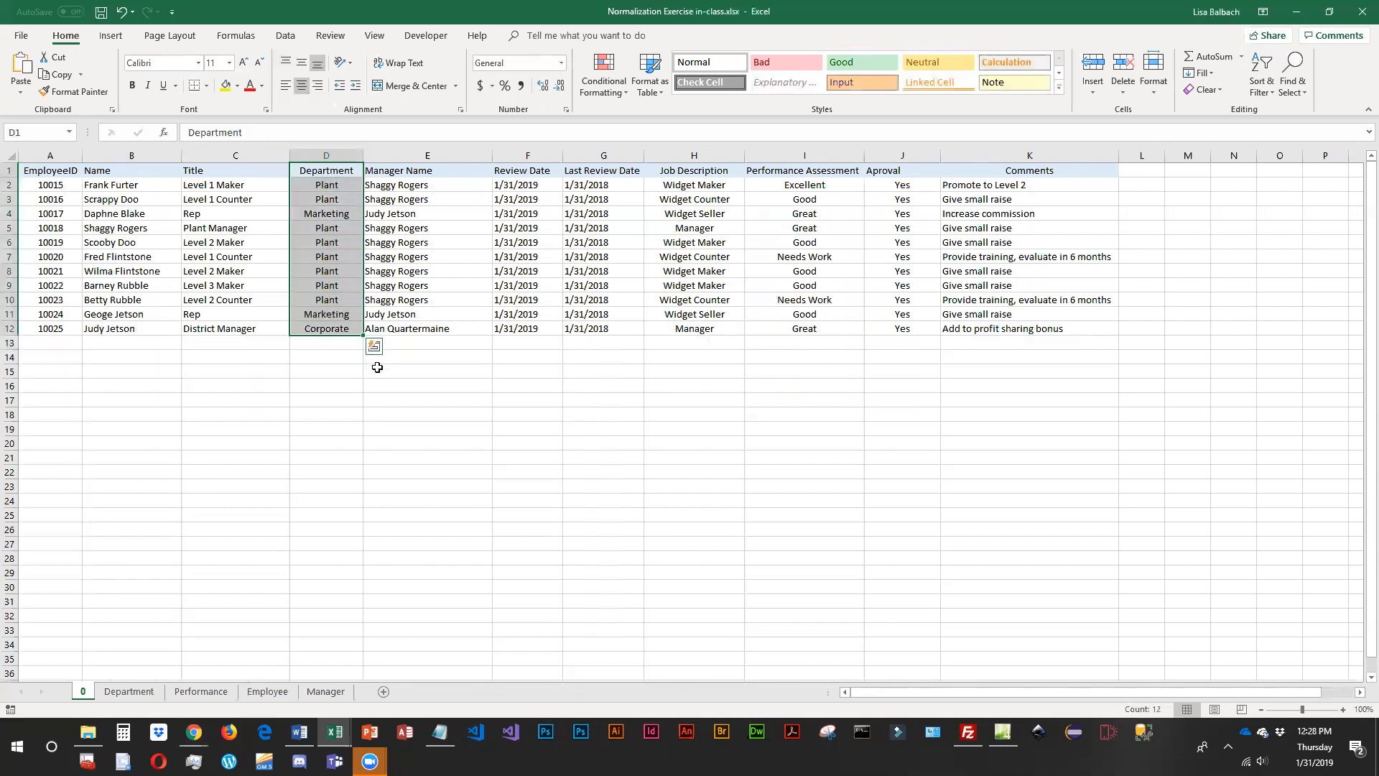
key("ctrl+c")
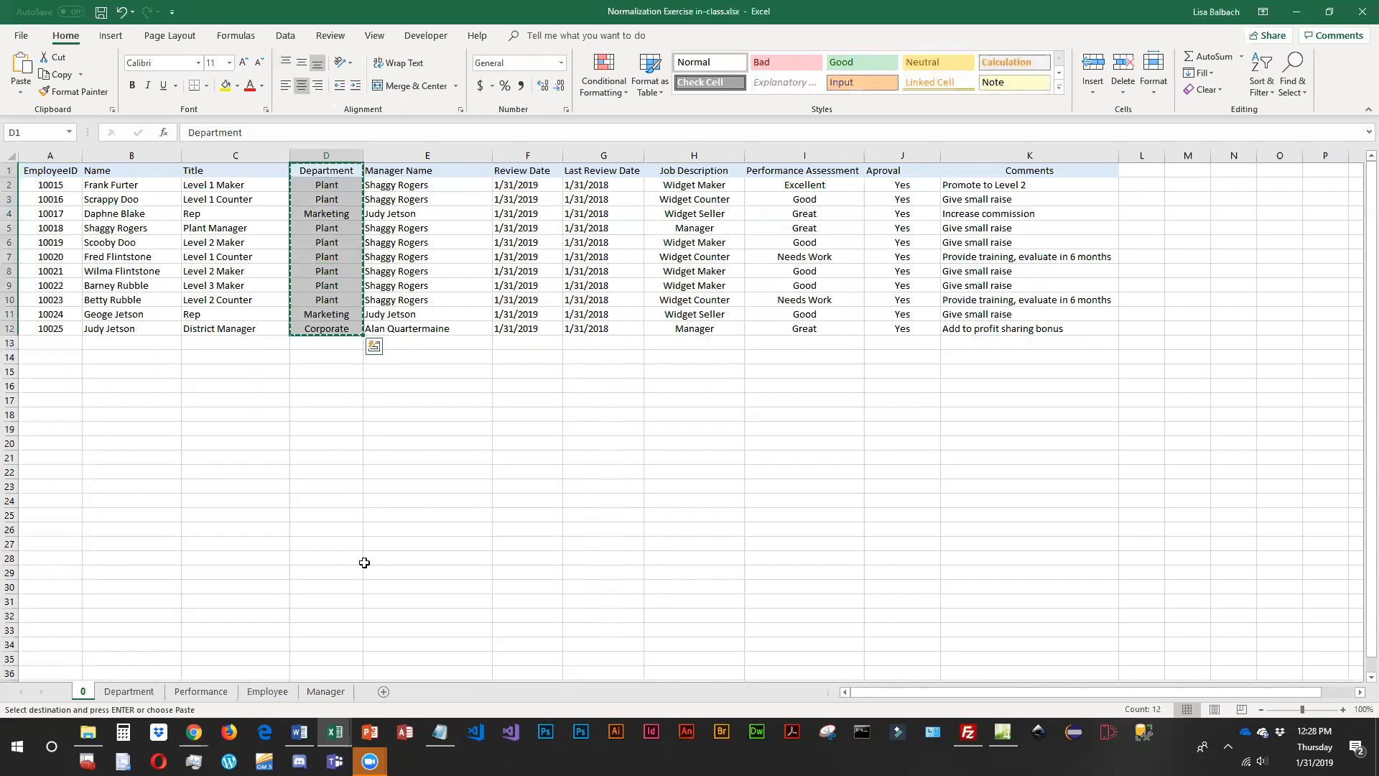
left_click(144, 696)
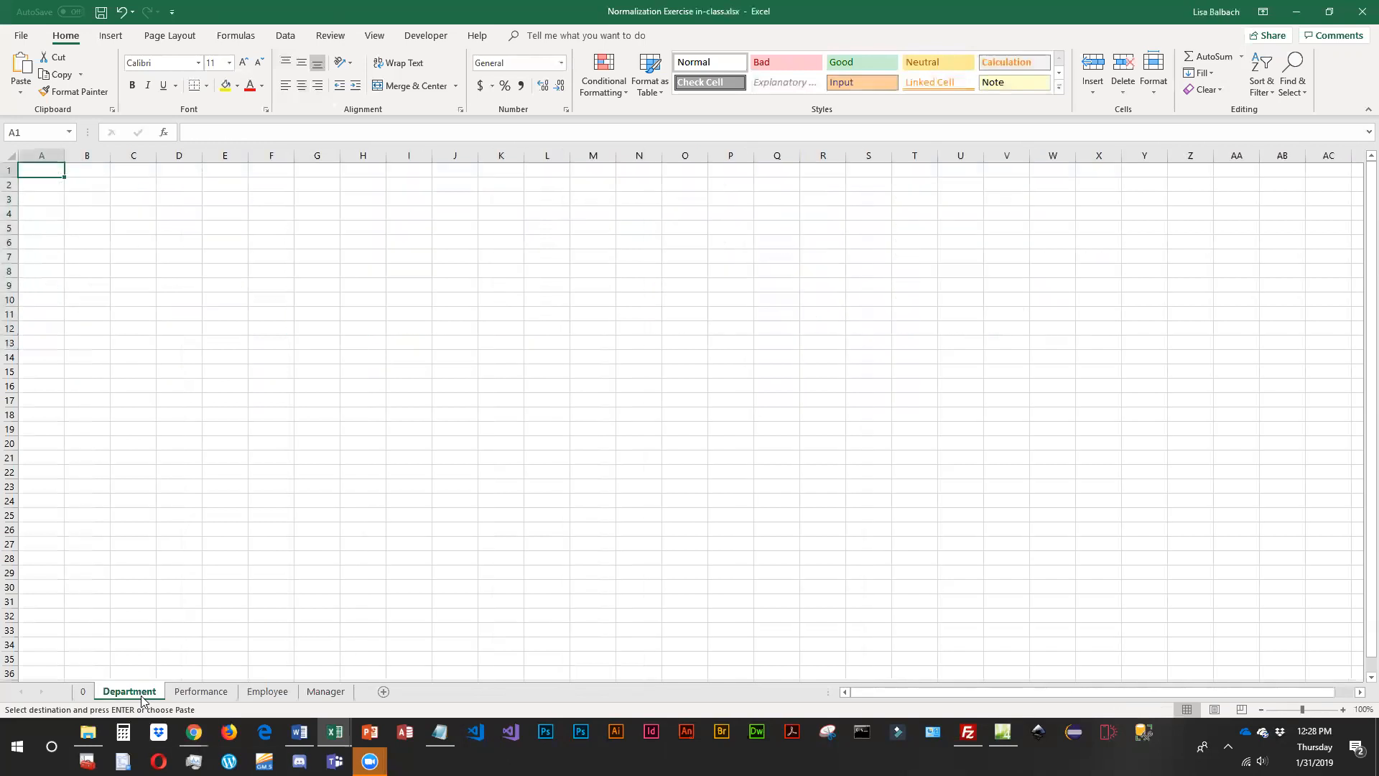
left_click(94, 170)
key("ctrl+v")
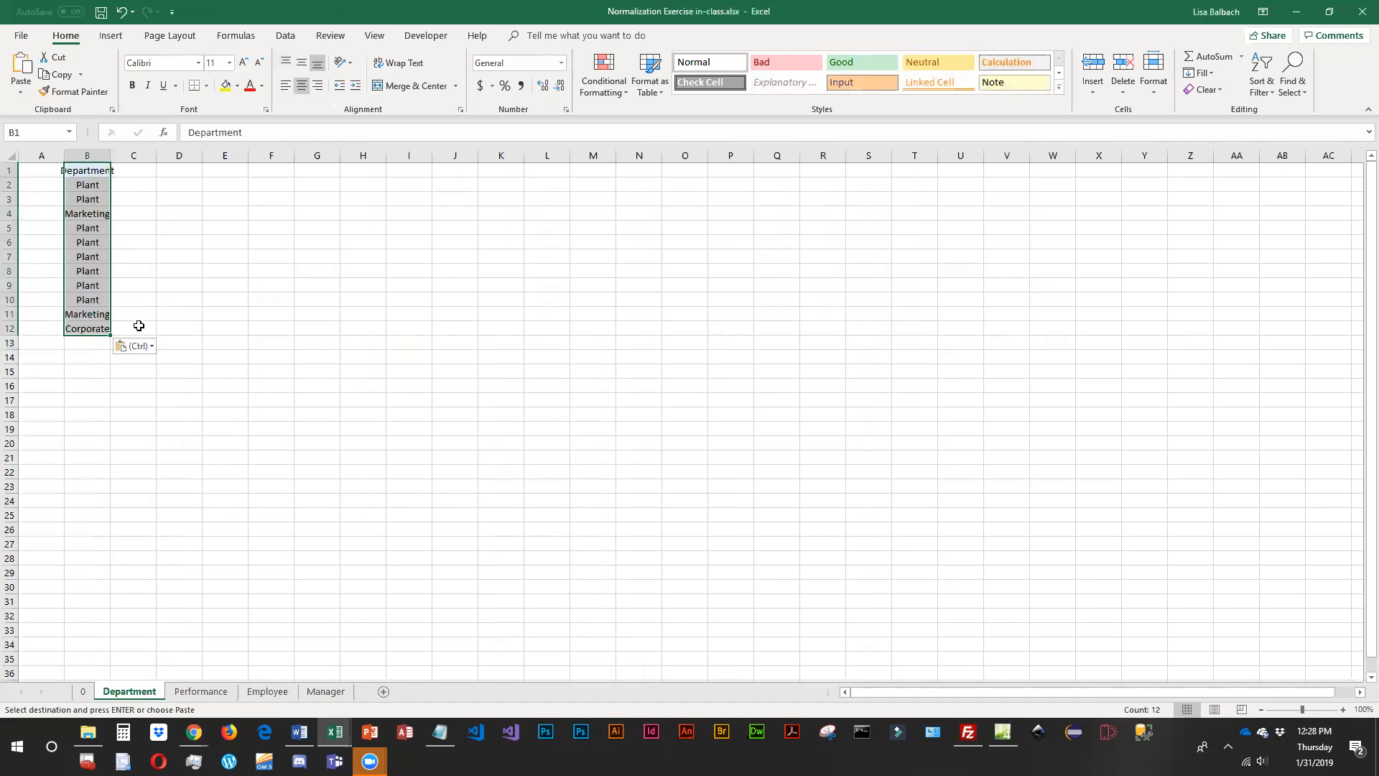
left_click_drag(117, 156, 141, 166)
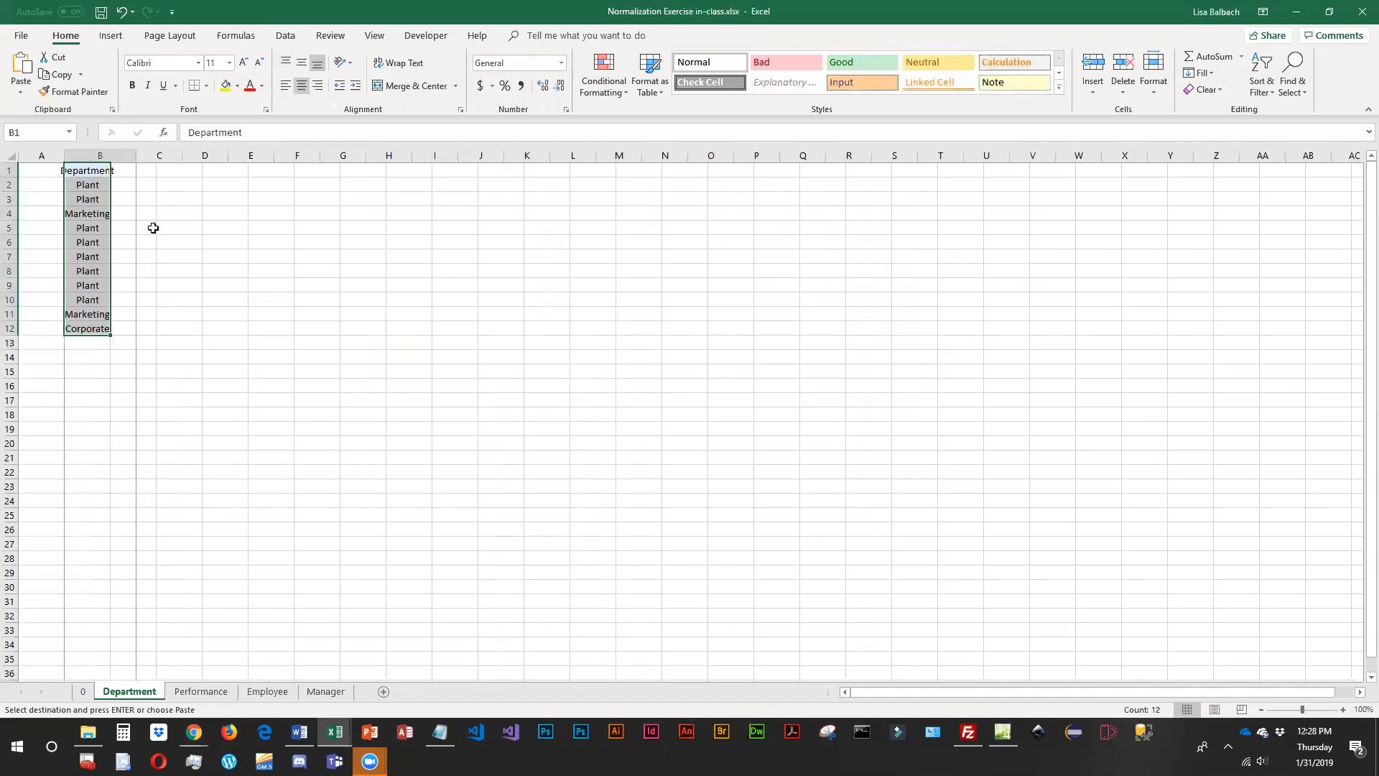
Clear the duplicate Plant entries in B3 and B5:B10 of the Department sheet, keeping only the one in B2.
left_click(107, 203)
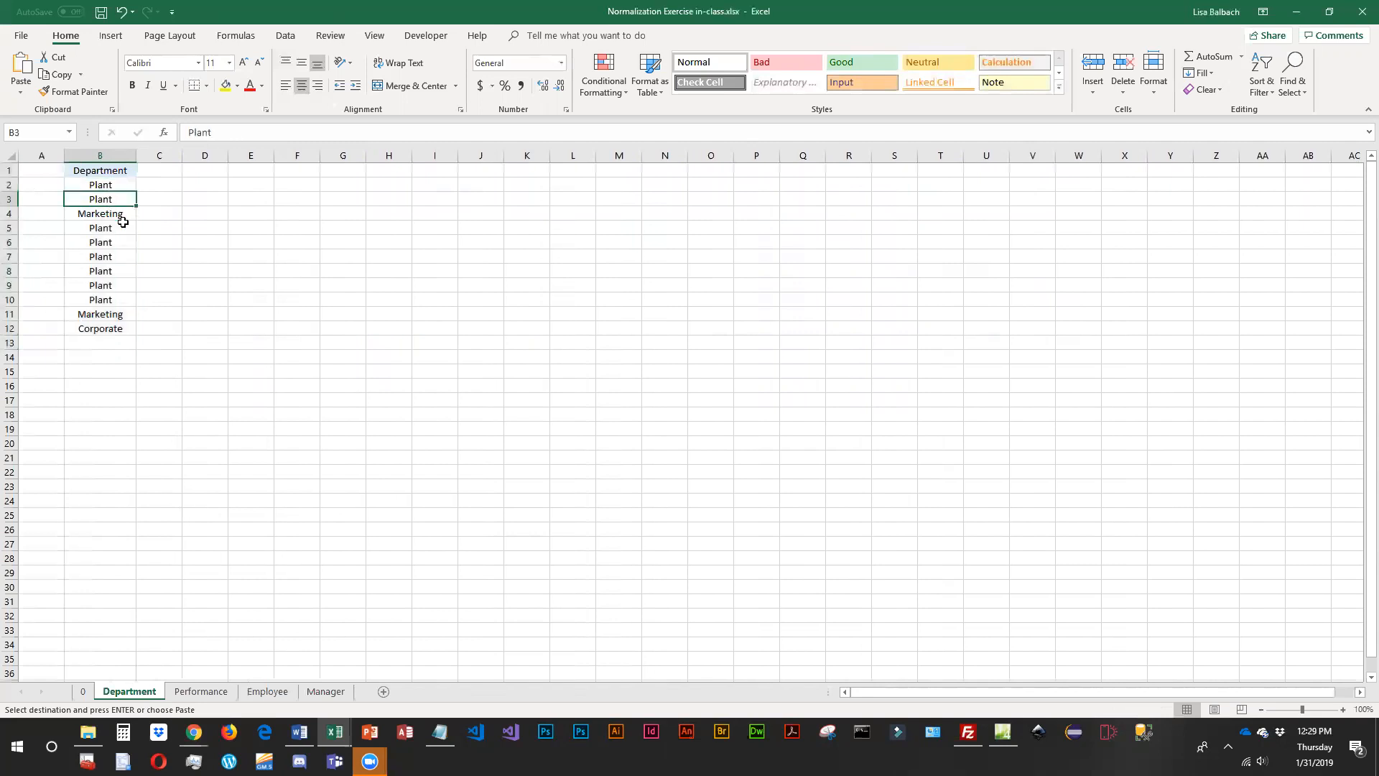
key("Delete")
left_click_drag(105, 225, 133, 288)
key("Delete")
left_click(121, 299)
key("Delete")
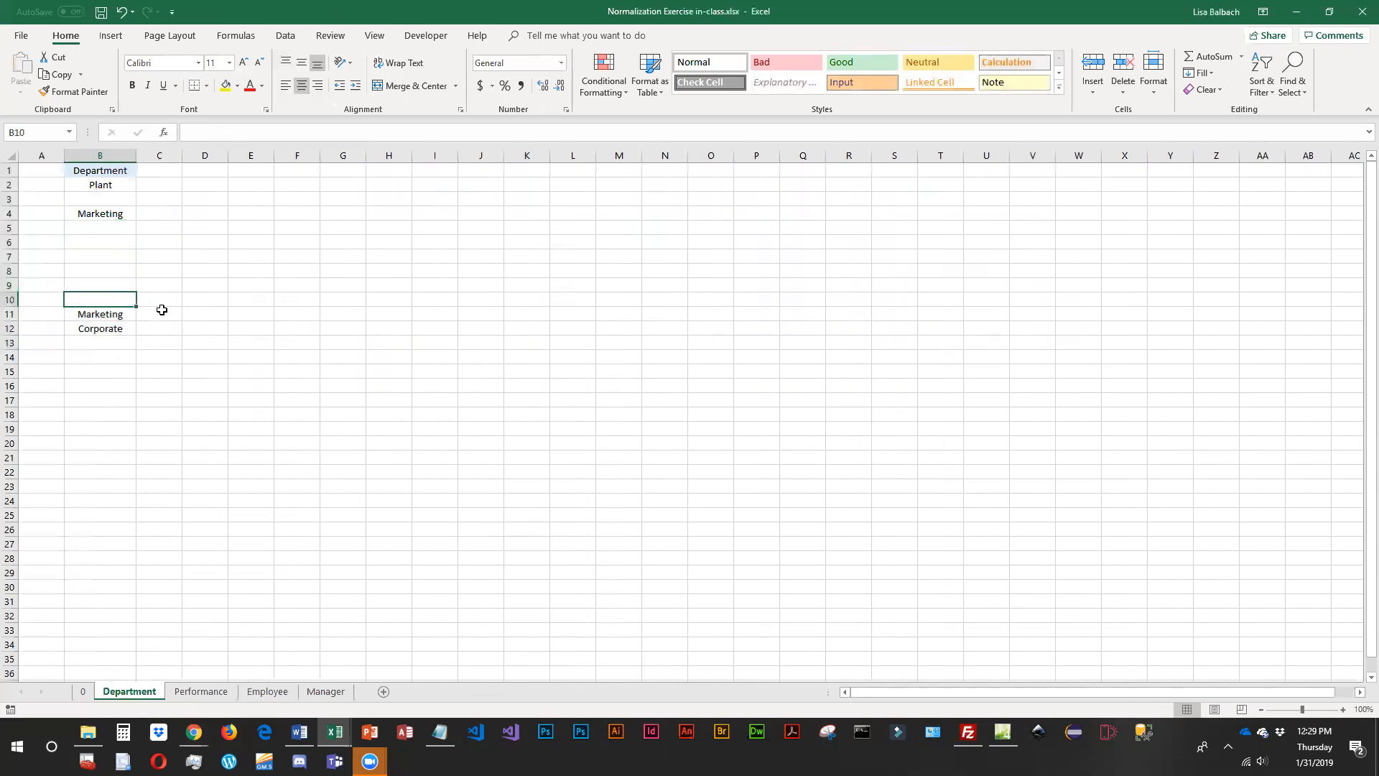
Close the gaps in the department list with Marketing in B3 and Corporate in B4, clearing the duplicate Marketing in B11.
left_click(126, 214)
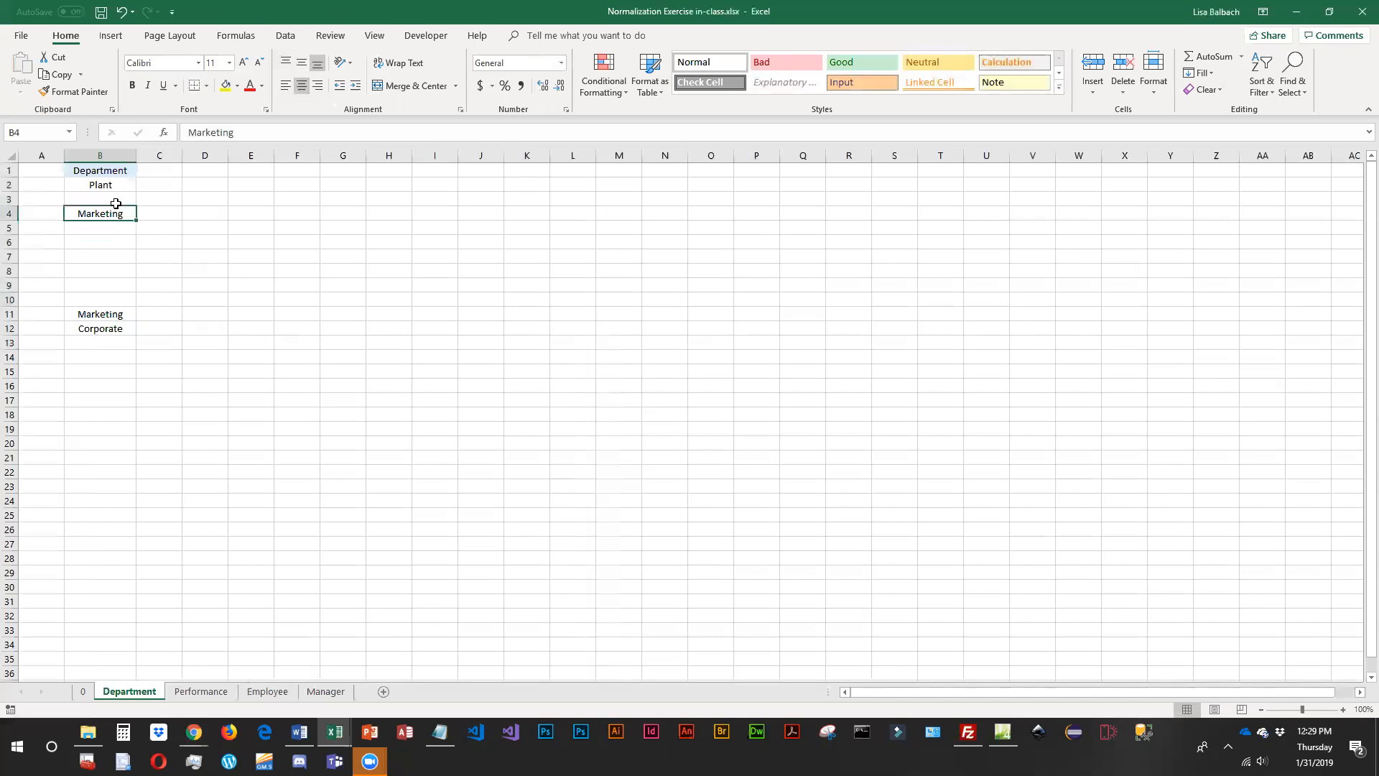
left_click_drag(115, 203, 117, 200)
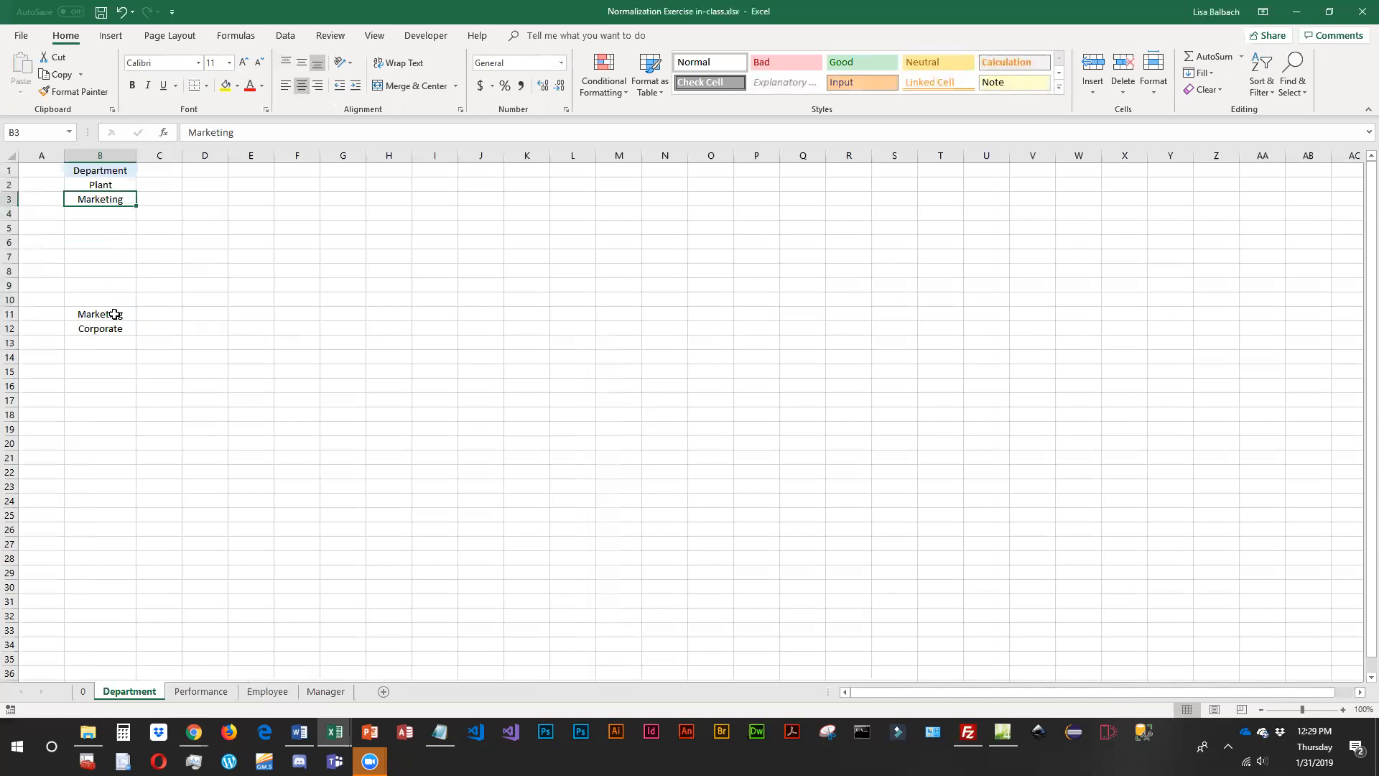
left_click_drag(115, 314, 117, 324)
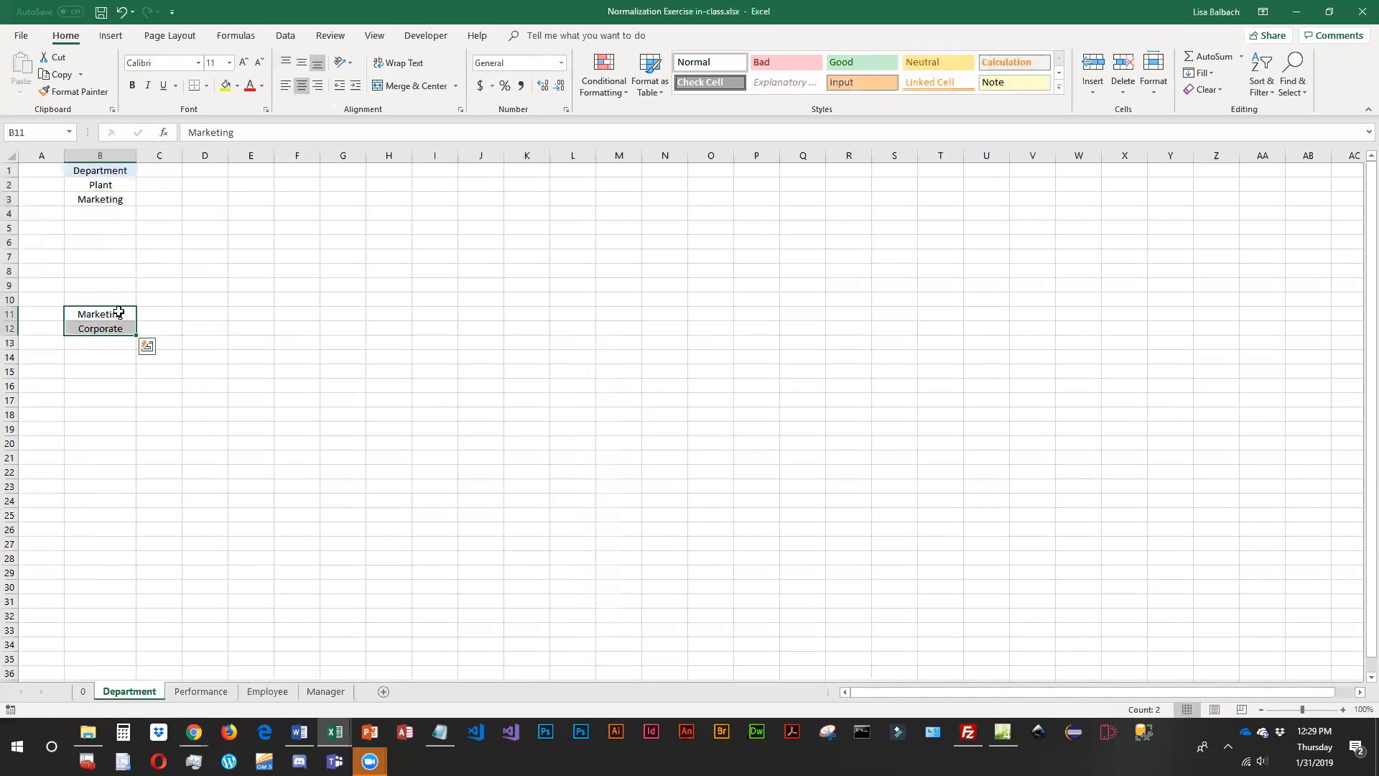
left_click(111, 341)
left_click(111, 312)
key("Delete")
left_click(116, 325)
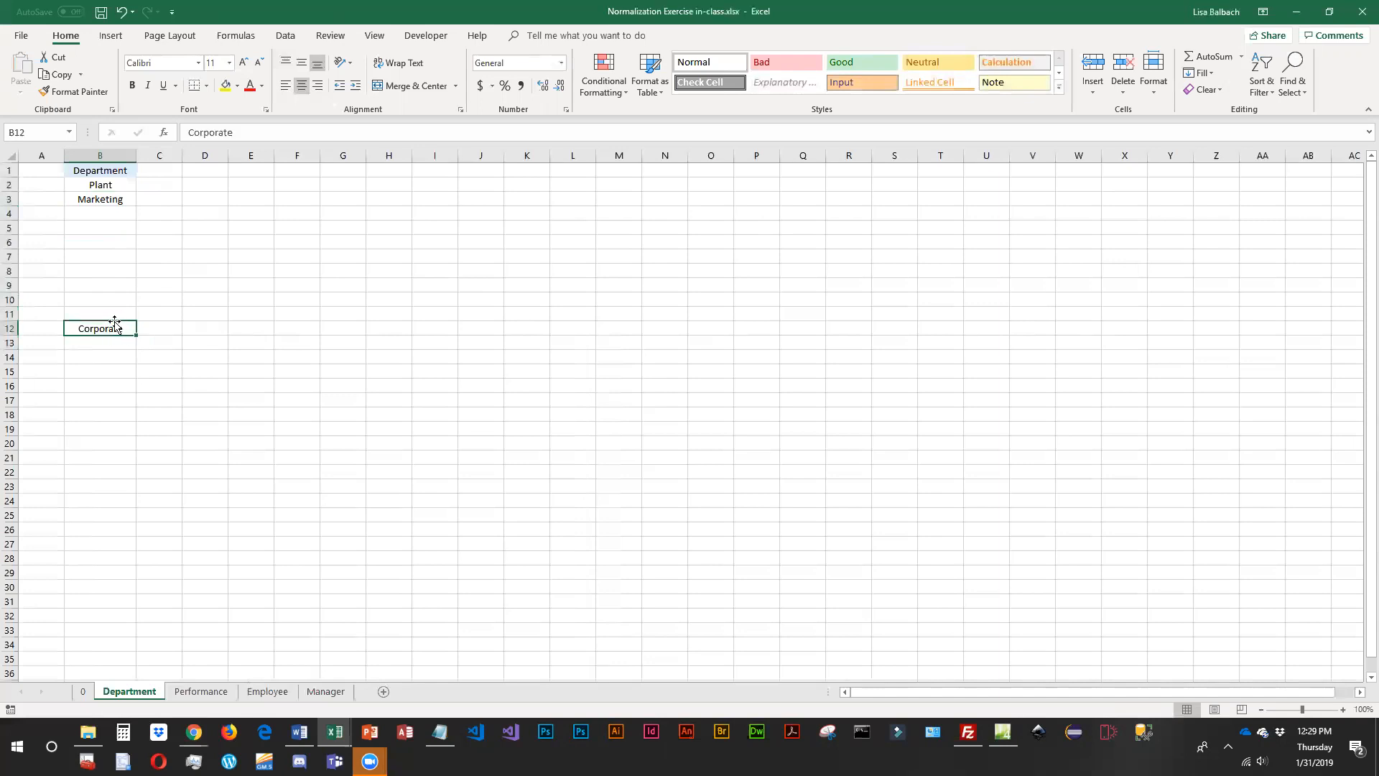
left_click_drag(111, 320, 117, 224)
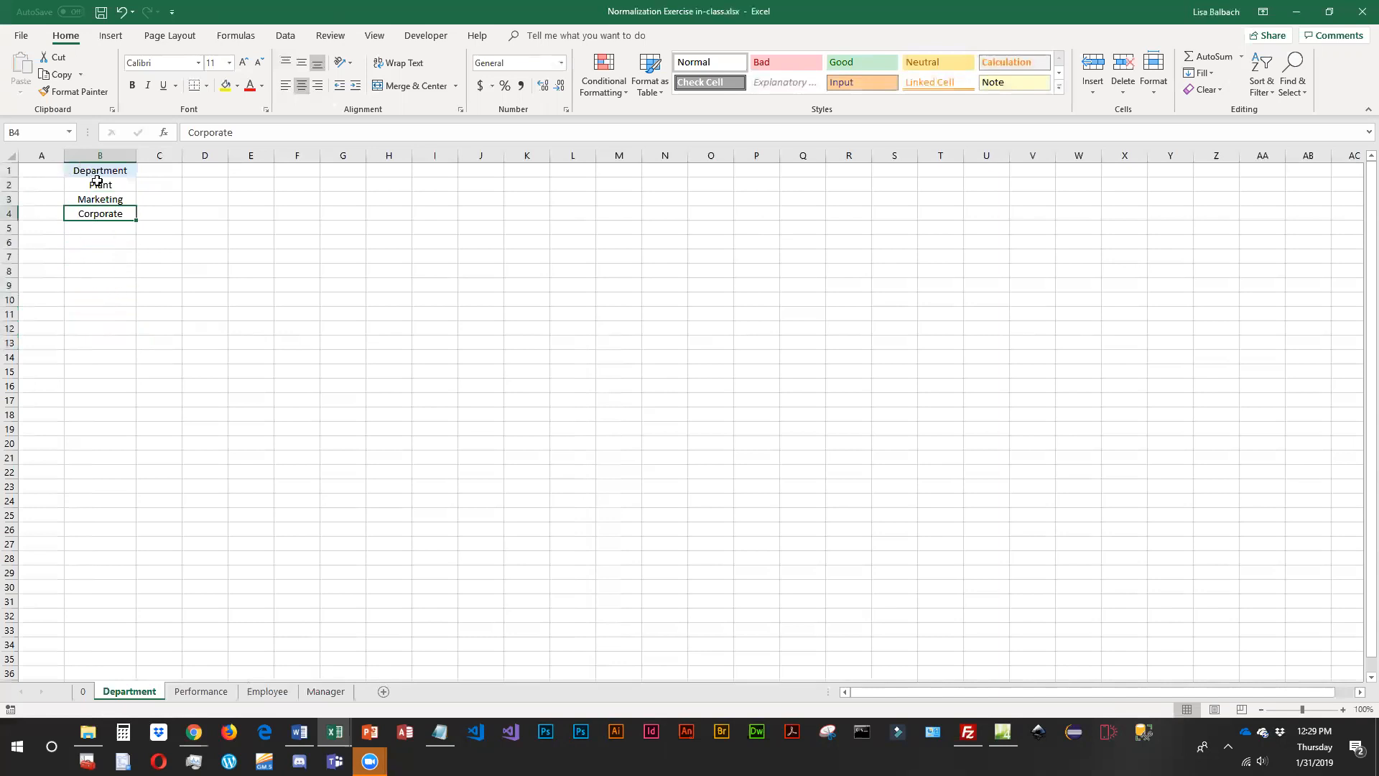
Enter the heading ID in cell A1 of the Department sheet.
left_click(43, 168)
type("ID")
key("Return")
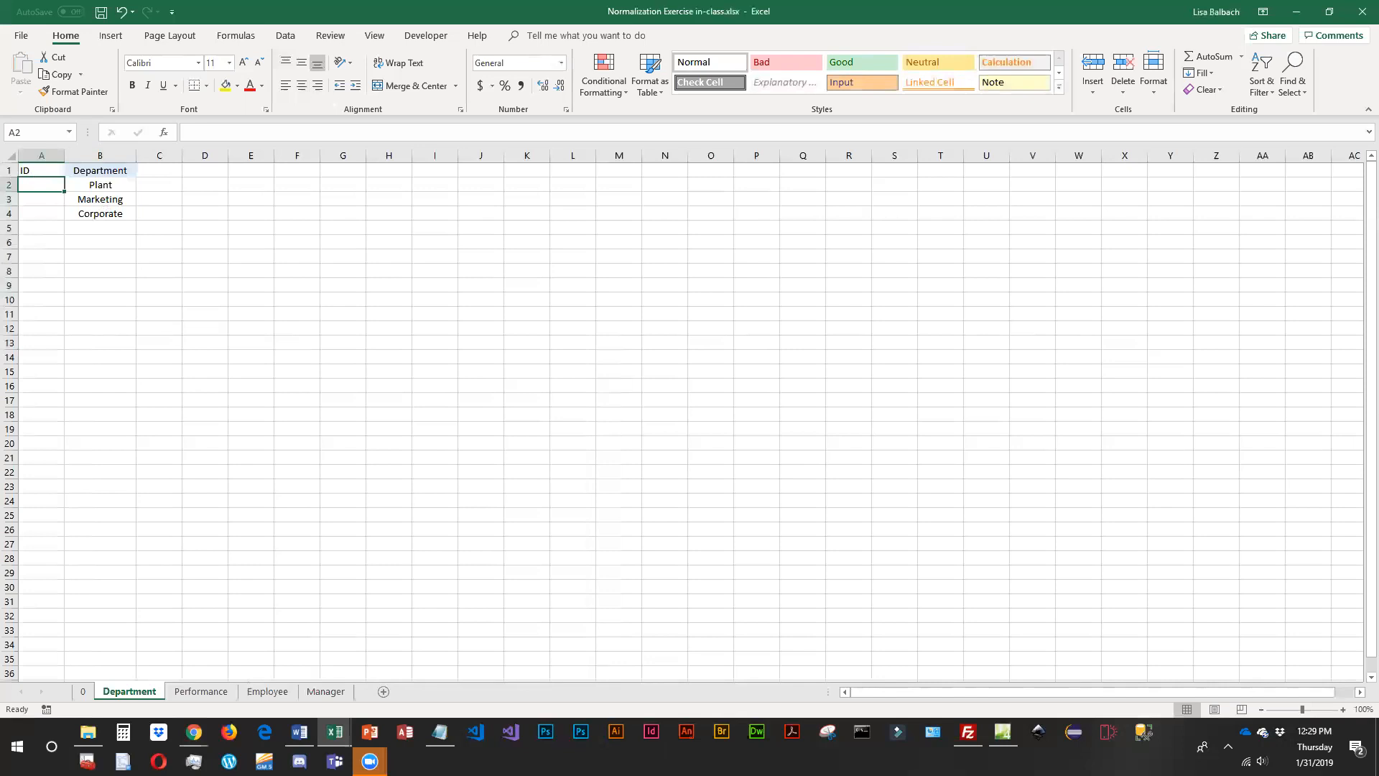
Check the assignment page and set the heading in cell A1 of the Department sheet to DeptNumber.
key("alt+Tab")
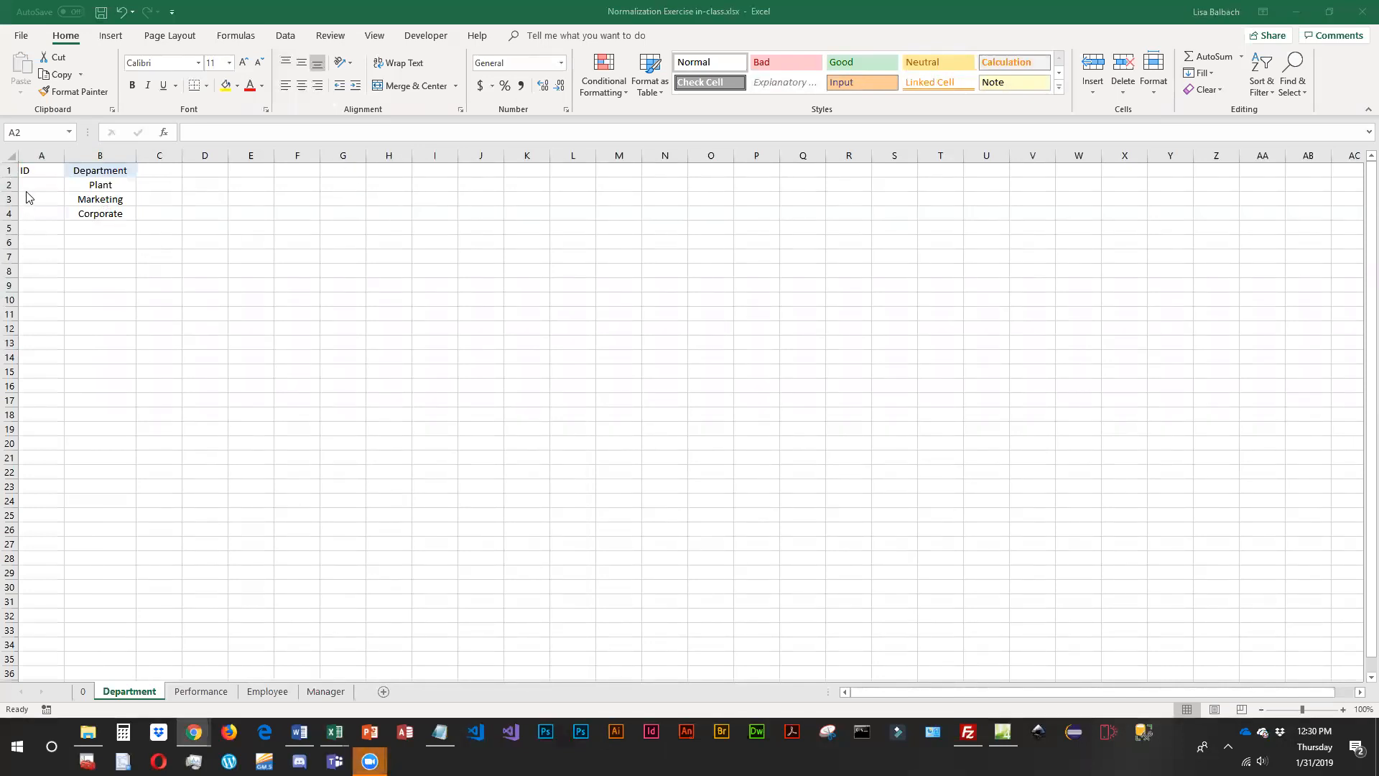
key("alt+Tab")
left_click(37, 170)
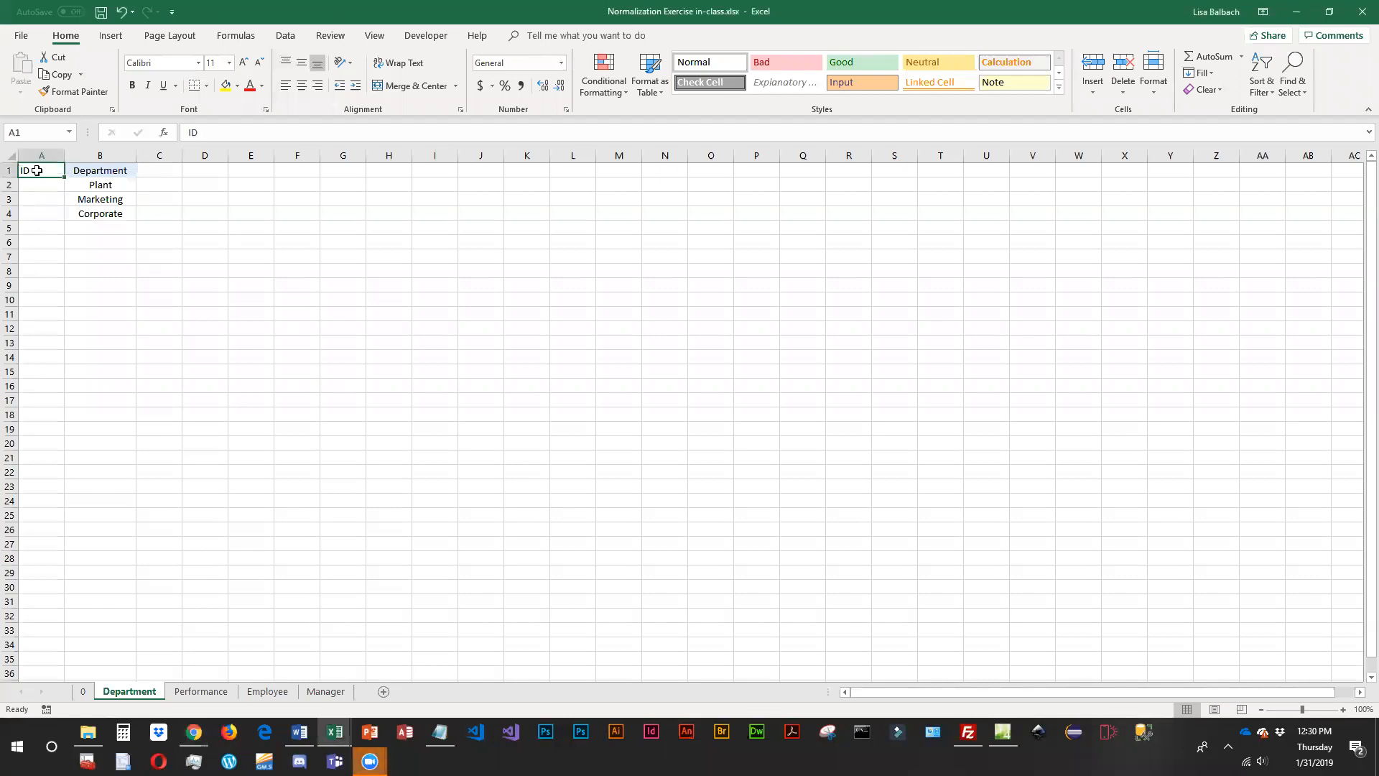
type("DeptNumber")
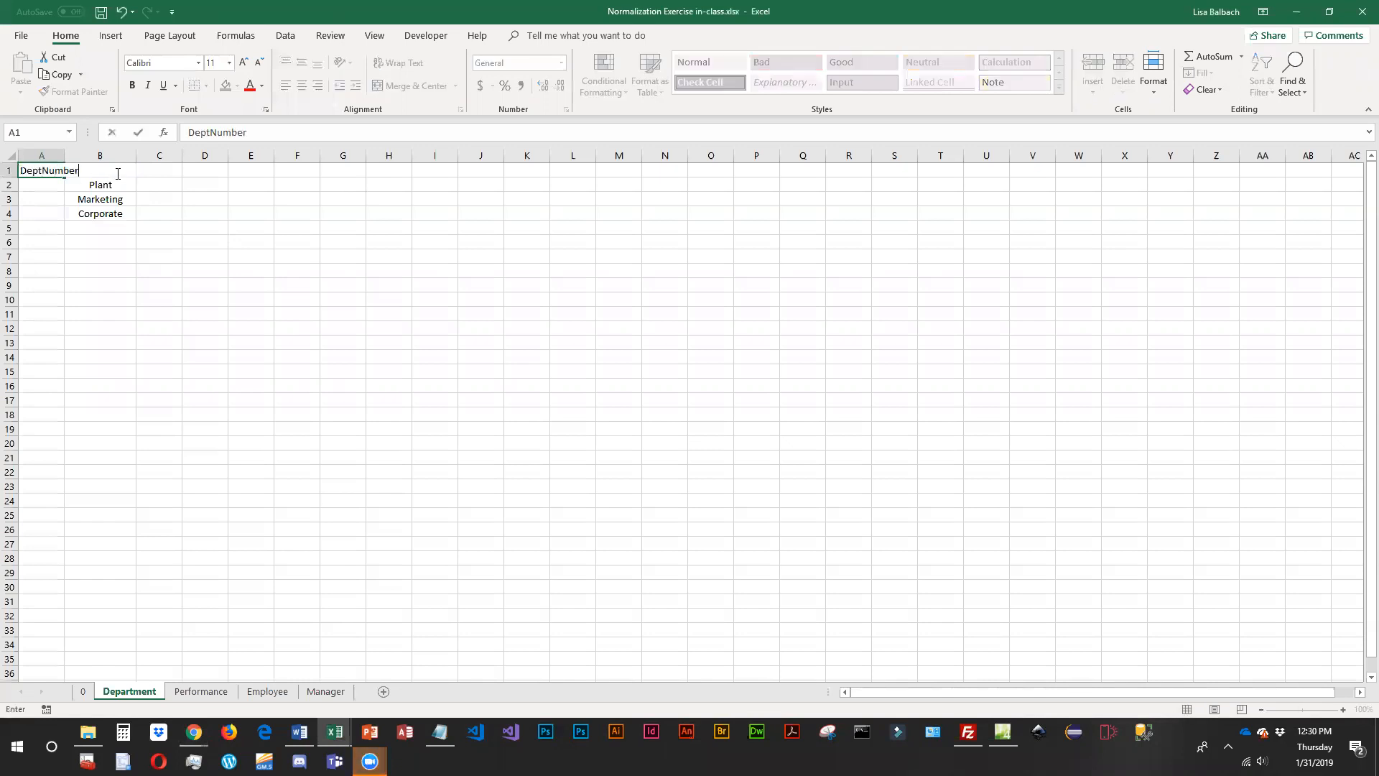
key("Return")
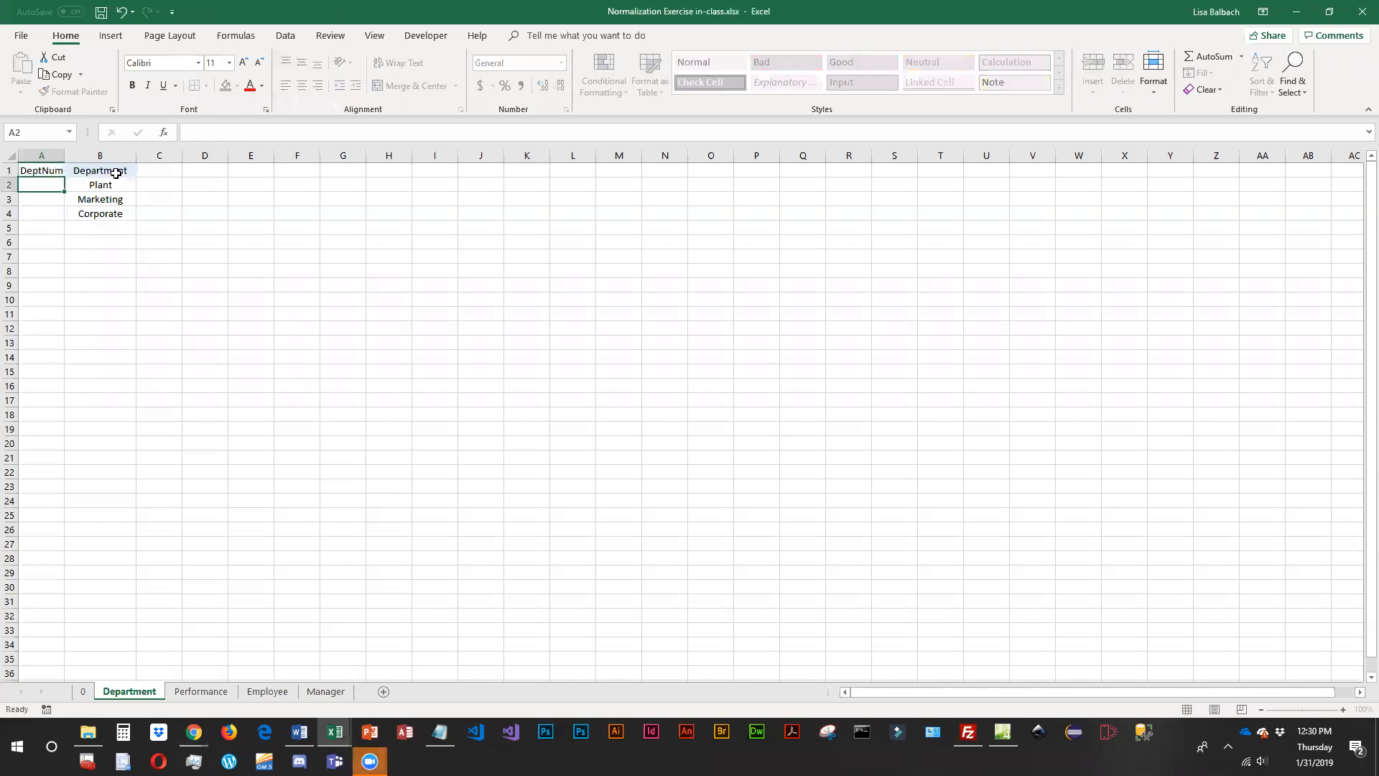
Change the heading in B1 of the Department sheet to DepartmentName and widen columns A and B to fit their headings.
left_click(116, 174)
left_click_drag(136, 156, 161, 155)
key("F2")
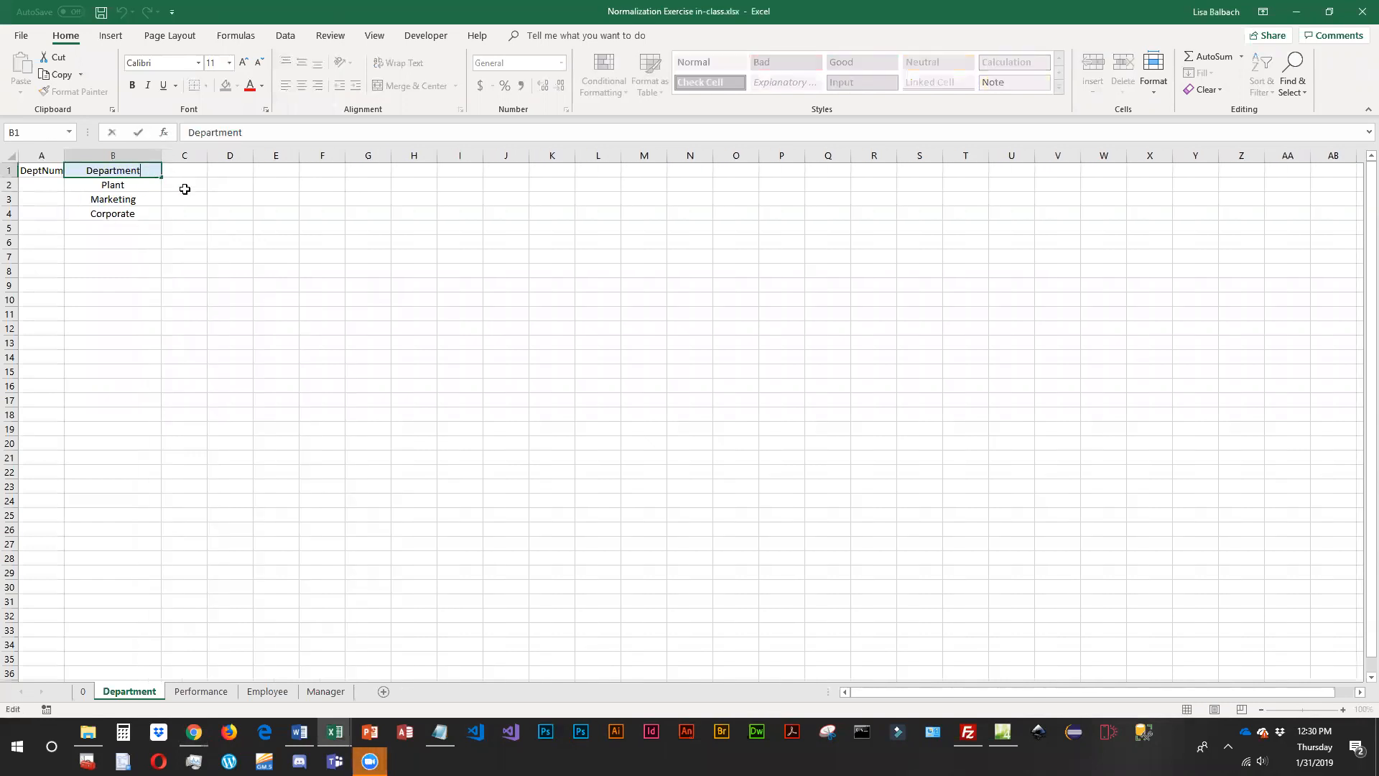
type("Name")
key("Return")
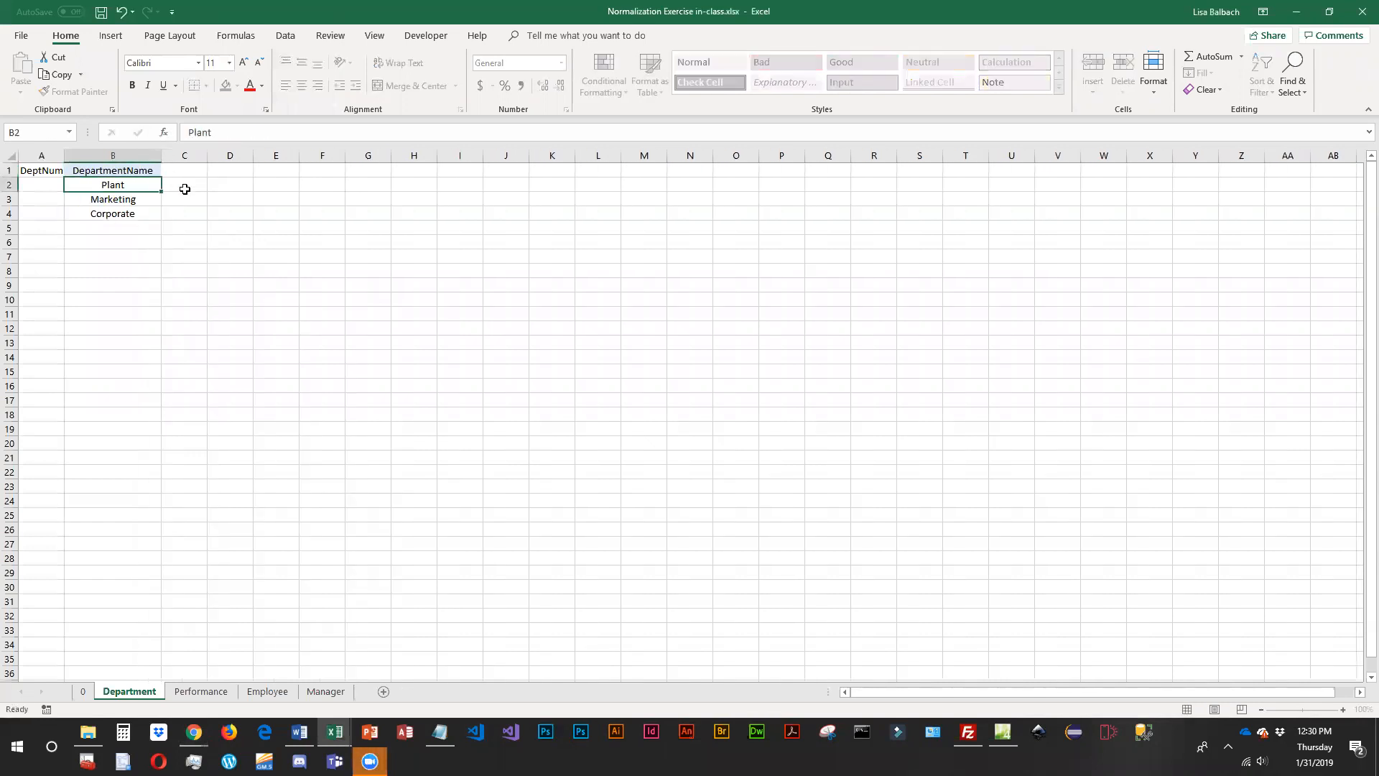
mouse_move(64, 156)
left_mouse_down()
mouse_move(101, 156)
mouse_move(87, 156)
left_mouse_up()
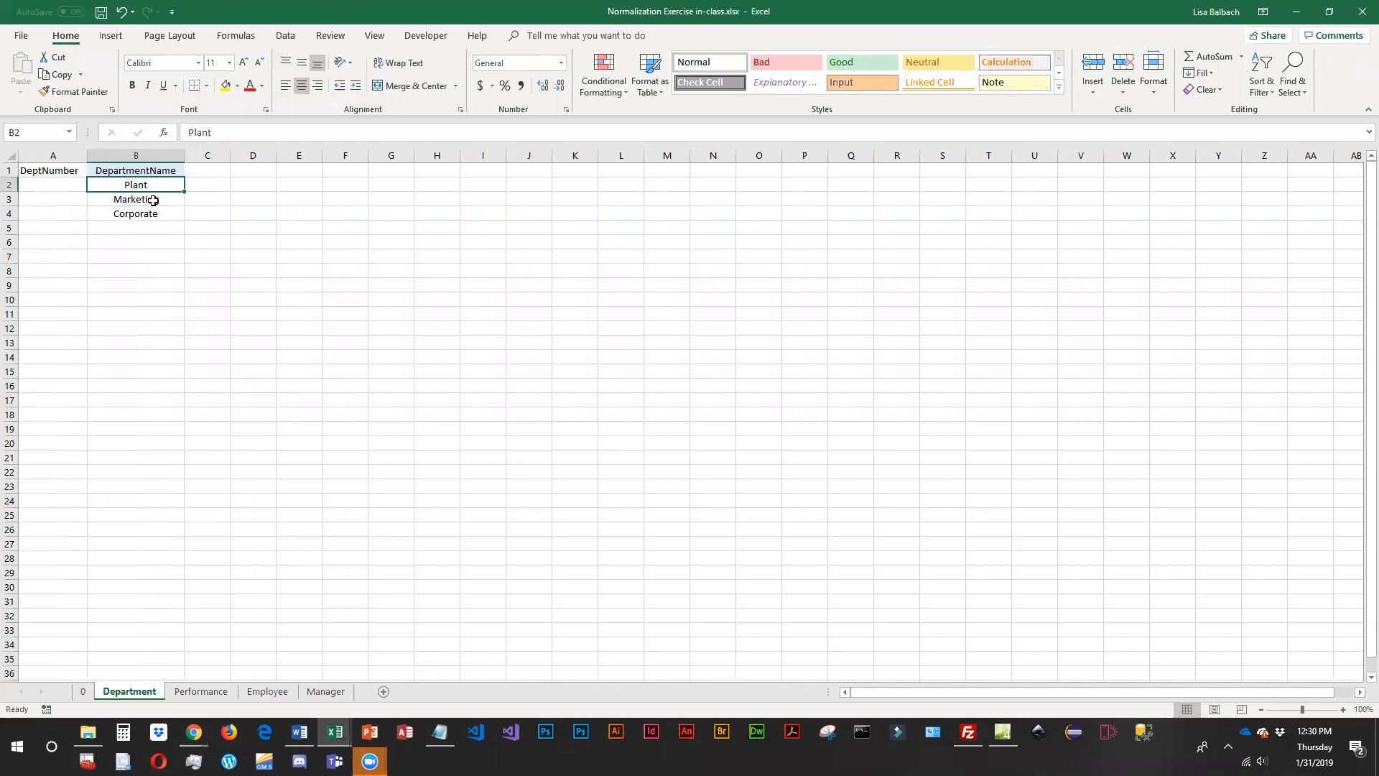
Add the departments Retail in B5 and Warehouse in B6 of the Department sheet.
left_click(160, 228)
type("Retail")
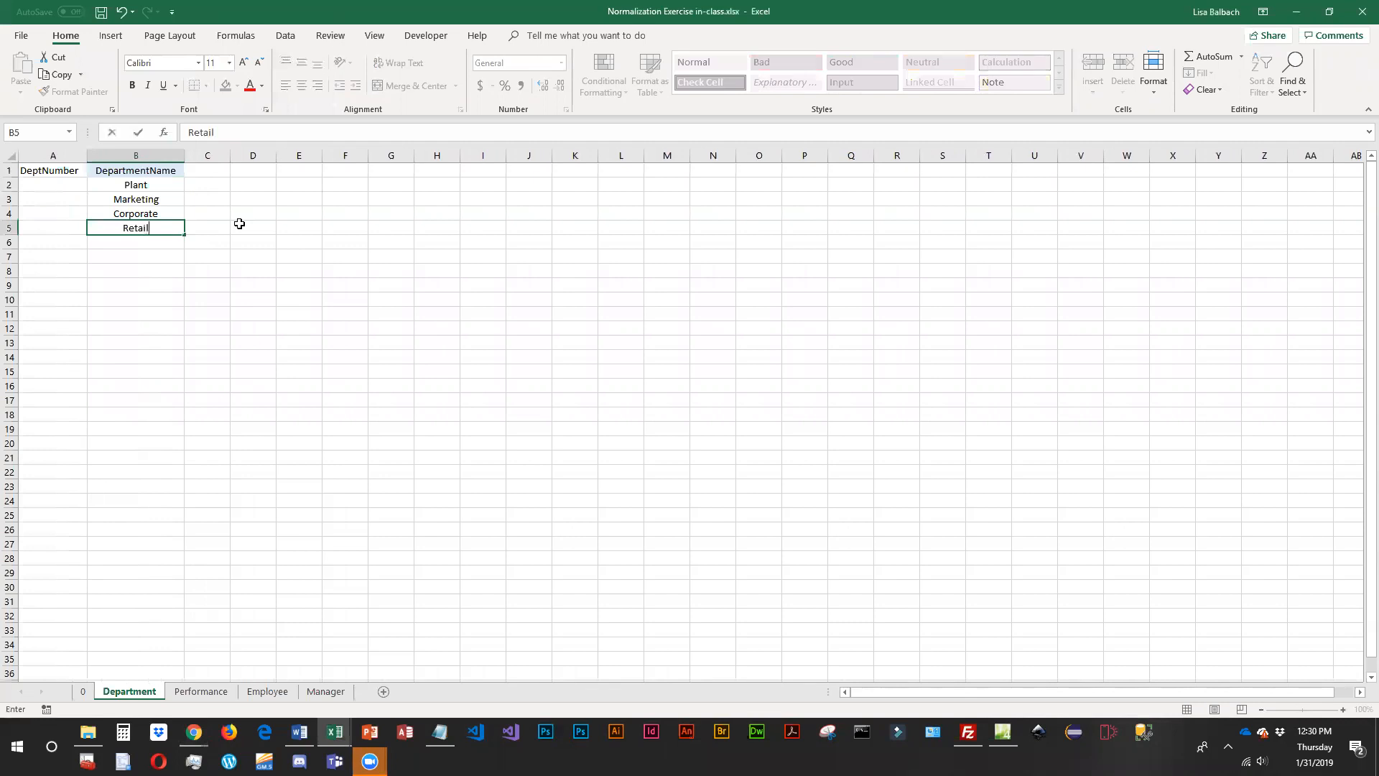
key("Return")
type("Warehouse")
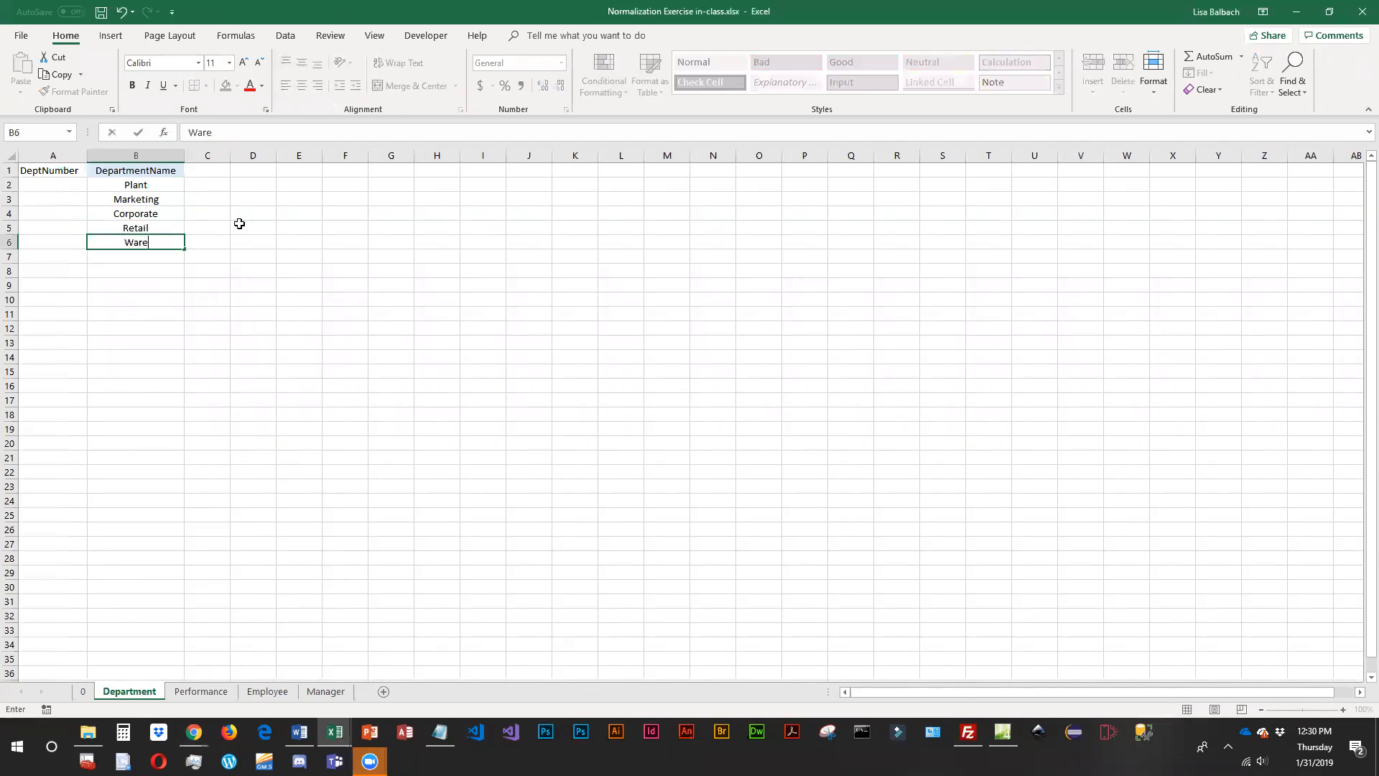
key("Return")
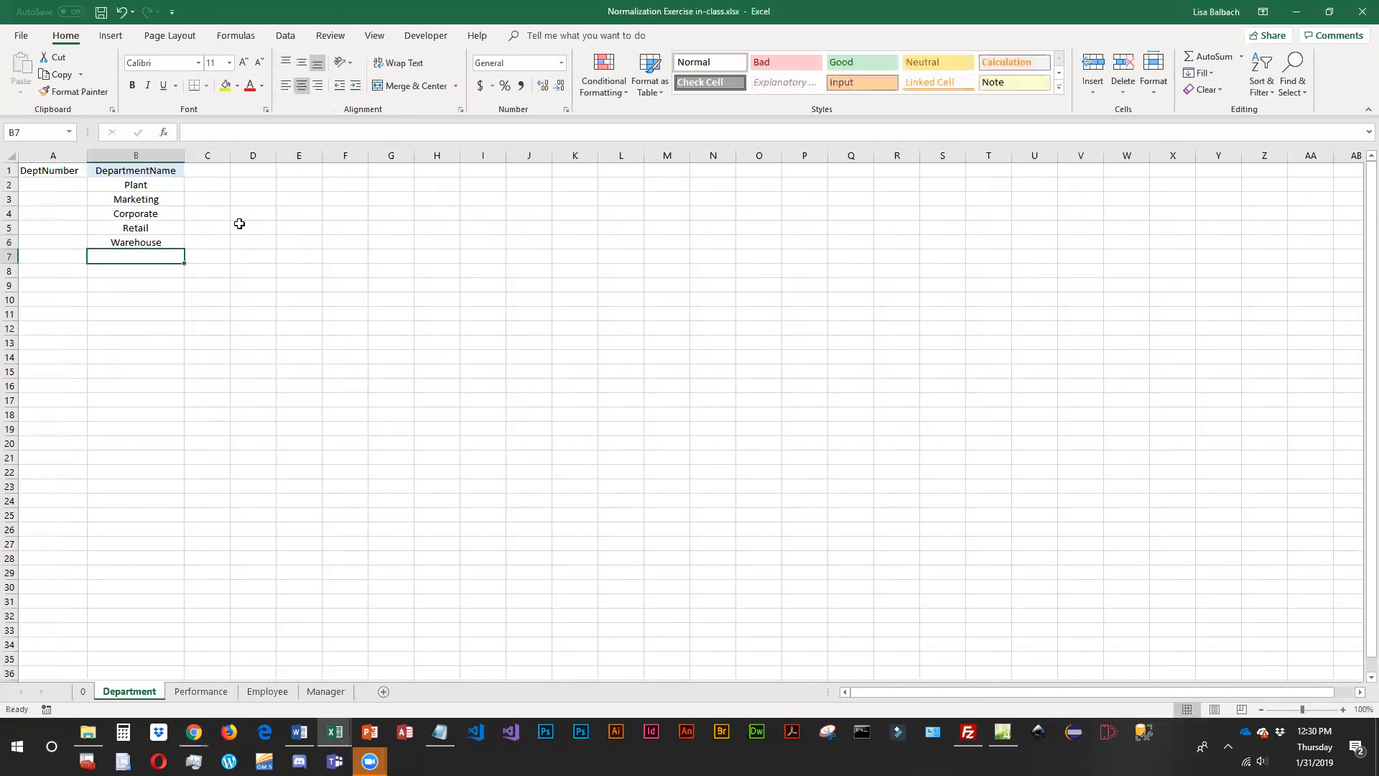
Enter the department codes PL, MKT, CO, RT and WH in cells A2 to A6.
left_click(55, 186)
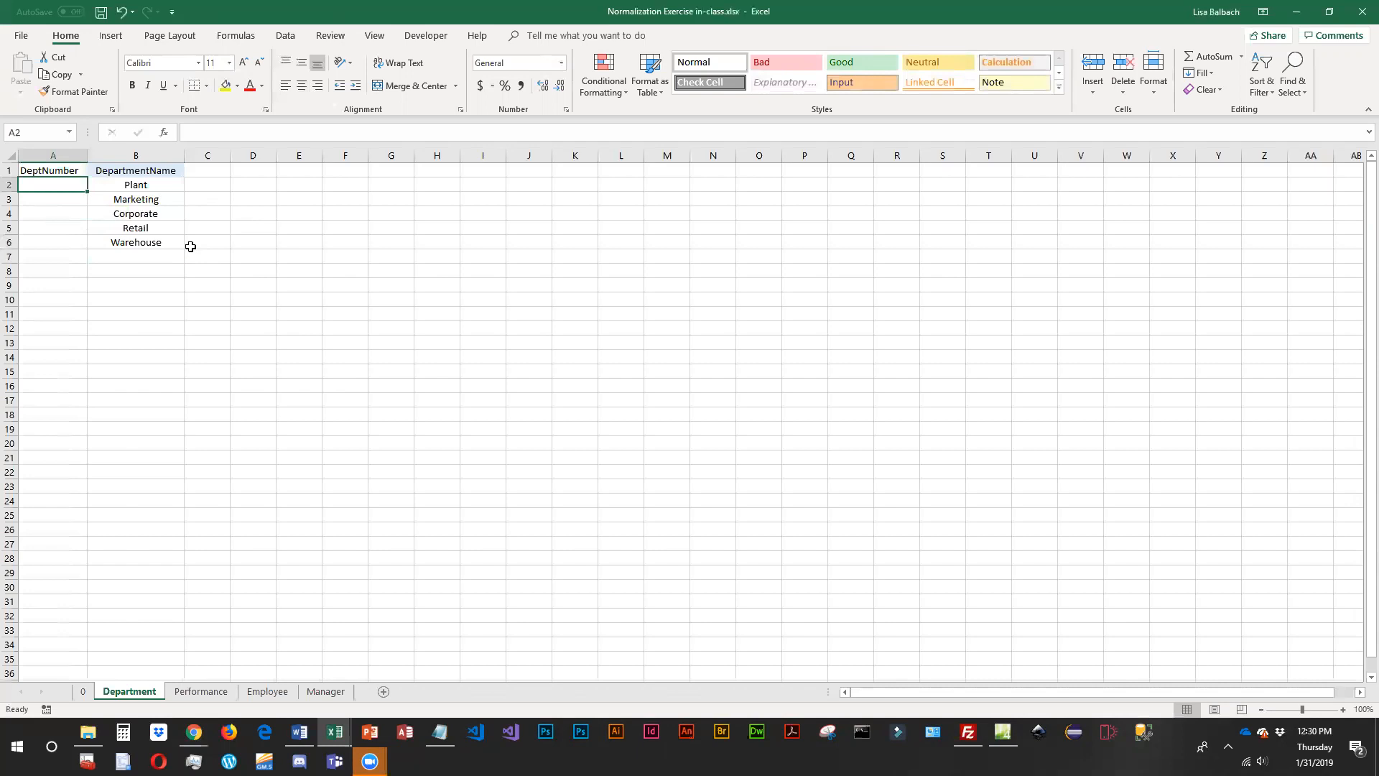
type("PL")
key("Return")
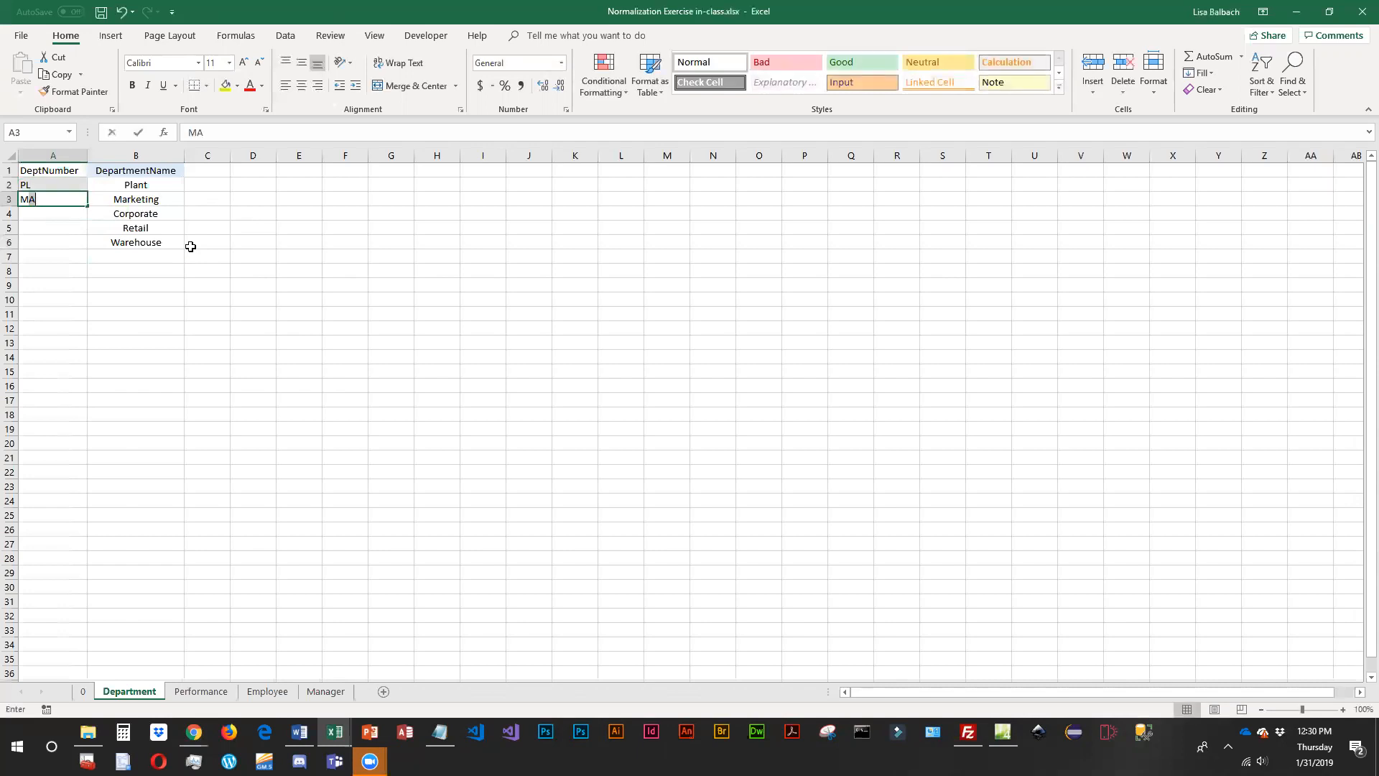
type("MKT")
key("Return")
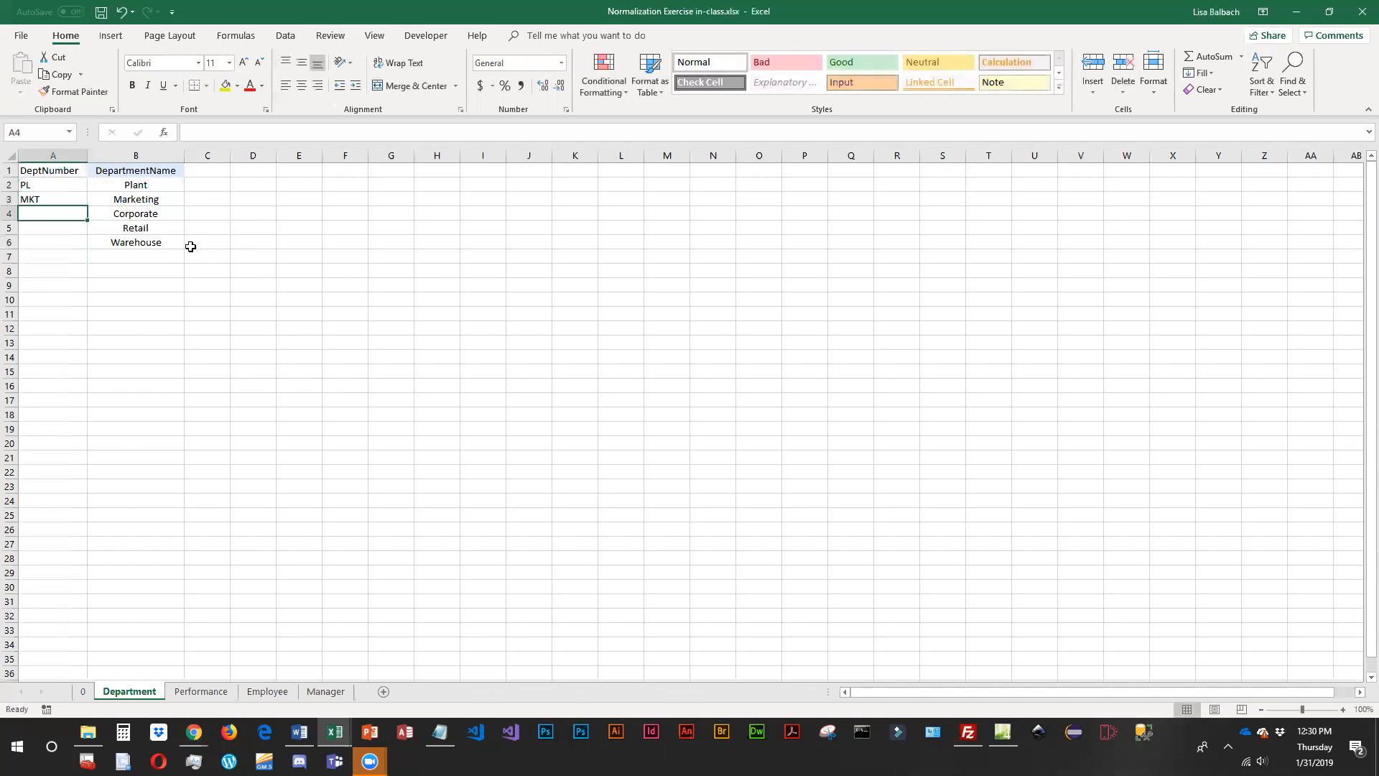
type("CO")
key("Return")
type("RT")
key("Return")
type("WH")
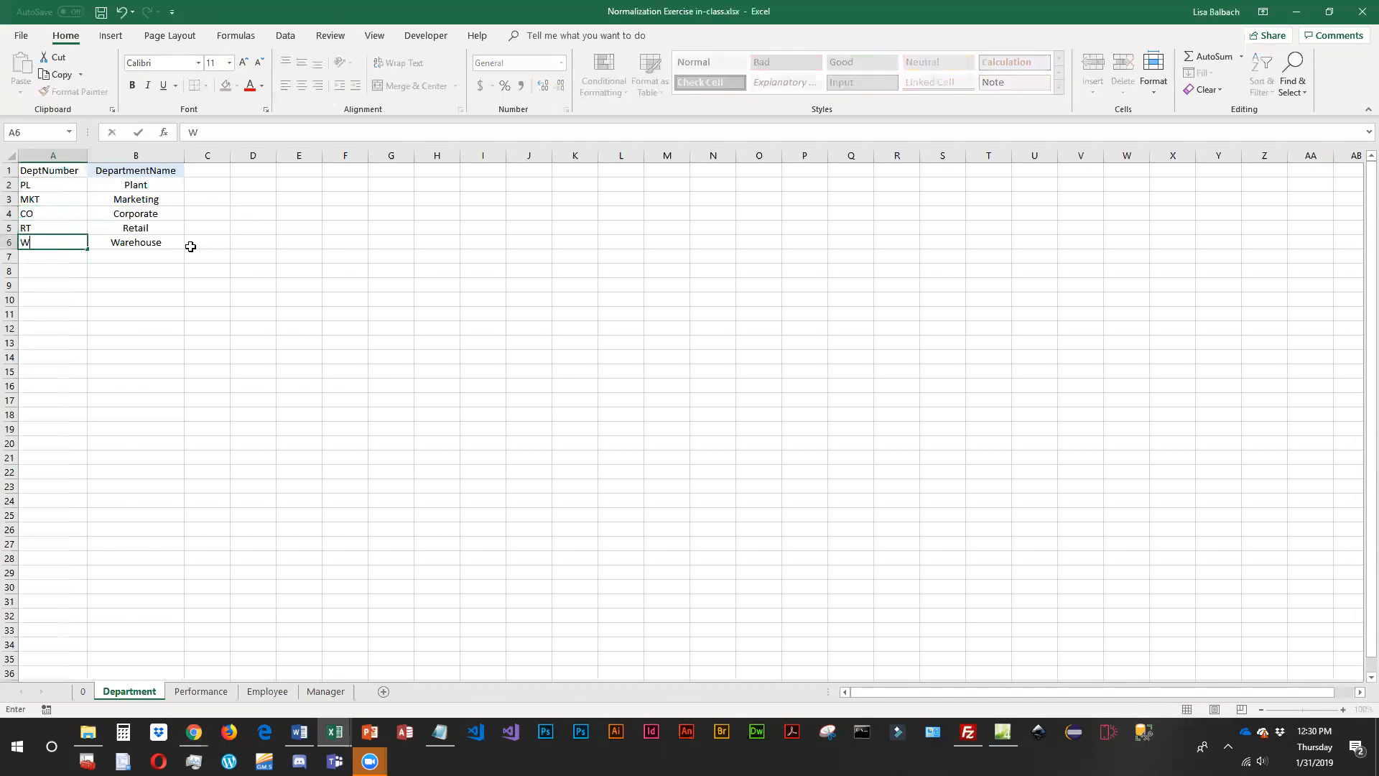
key("Return")
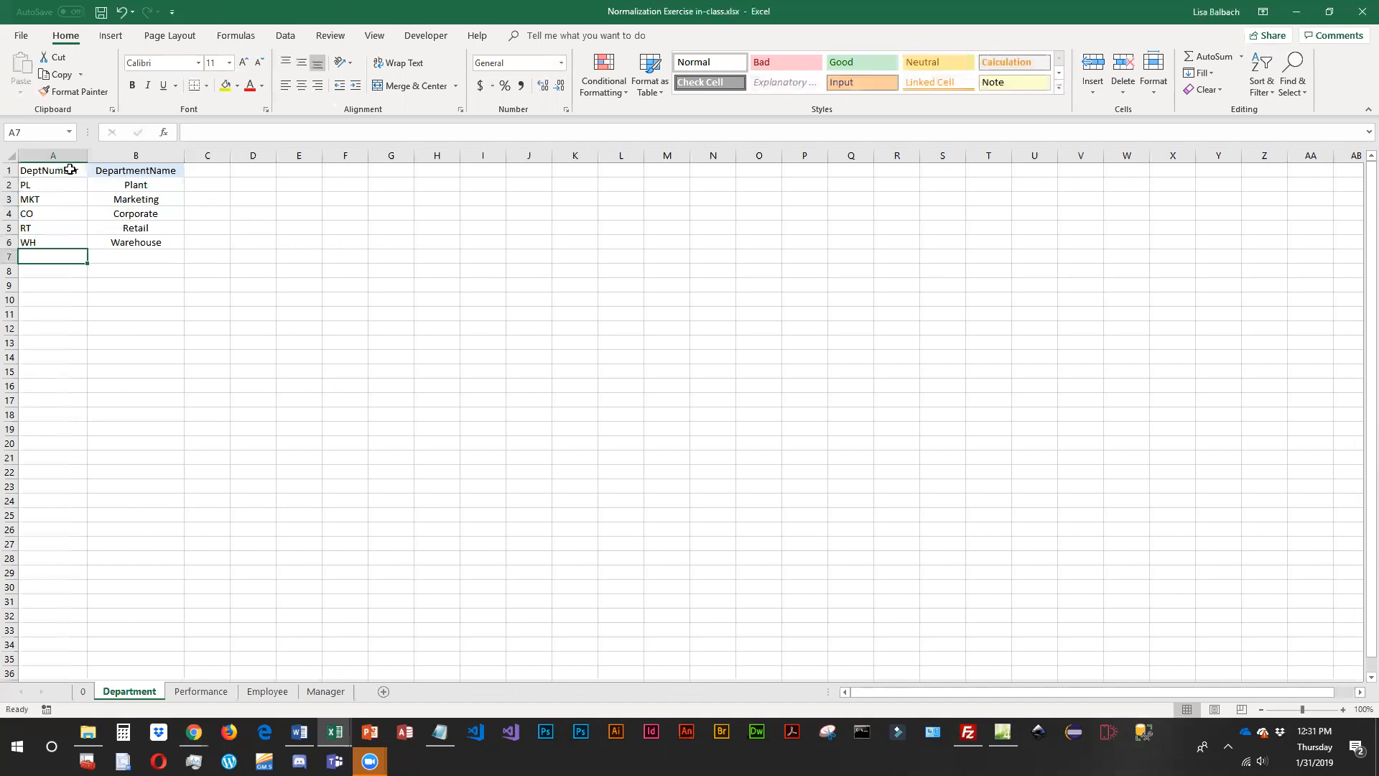
Make the headings in A1:B1 of the Department sheet bold.
left_click_drag(80, 169, 115, 168)
key("ctrl+b")
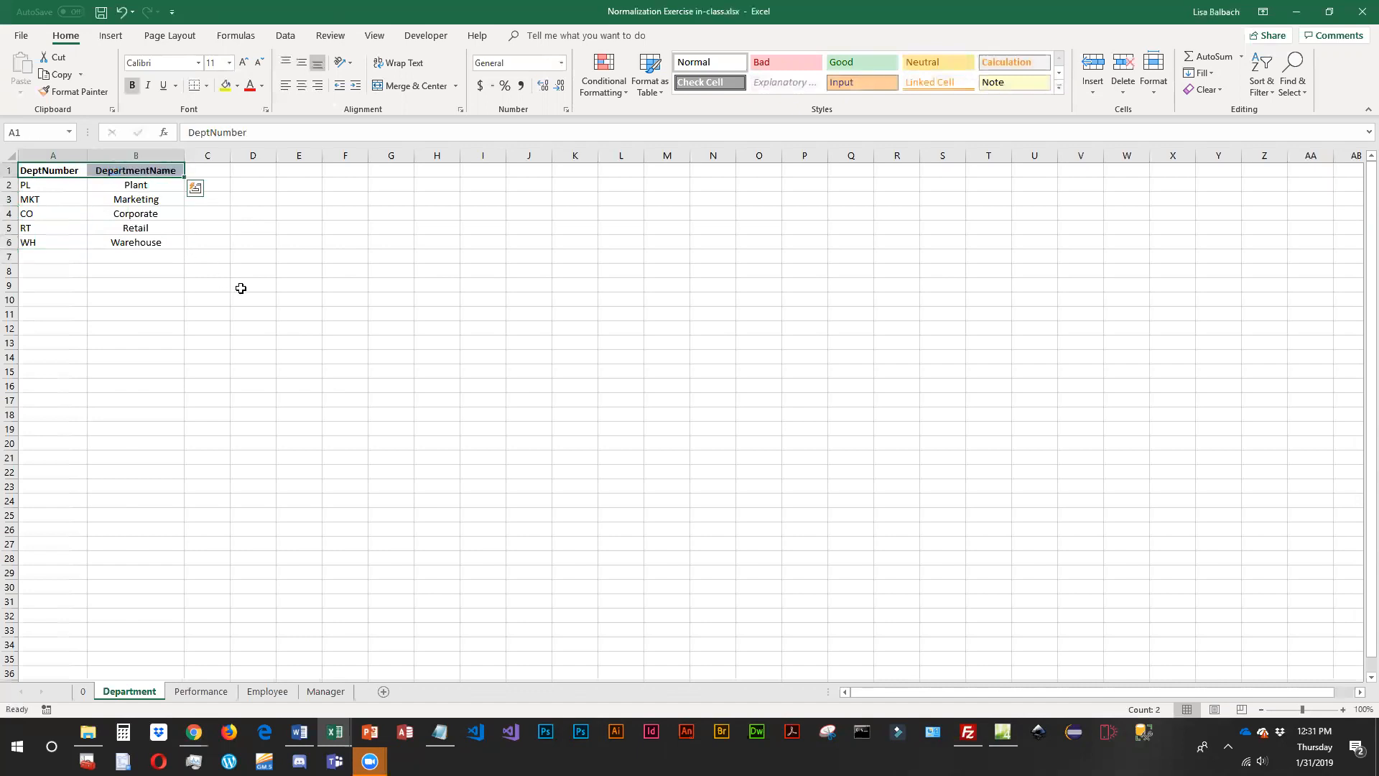
left_click(245, 297)
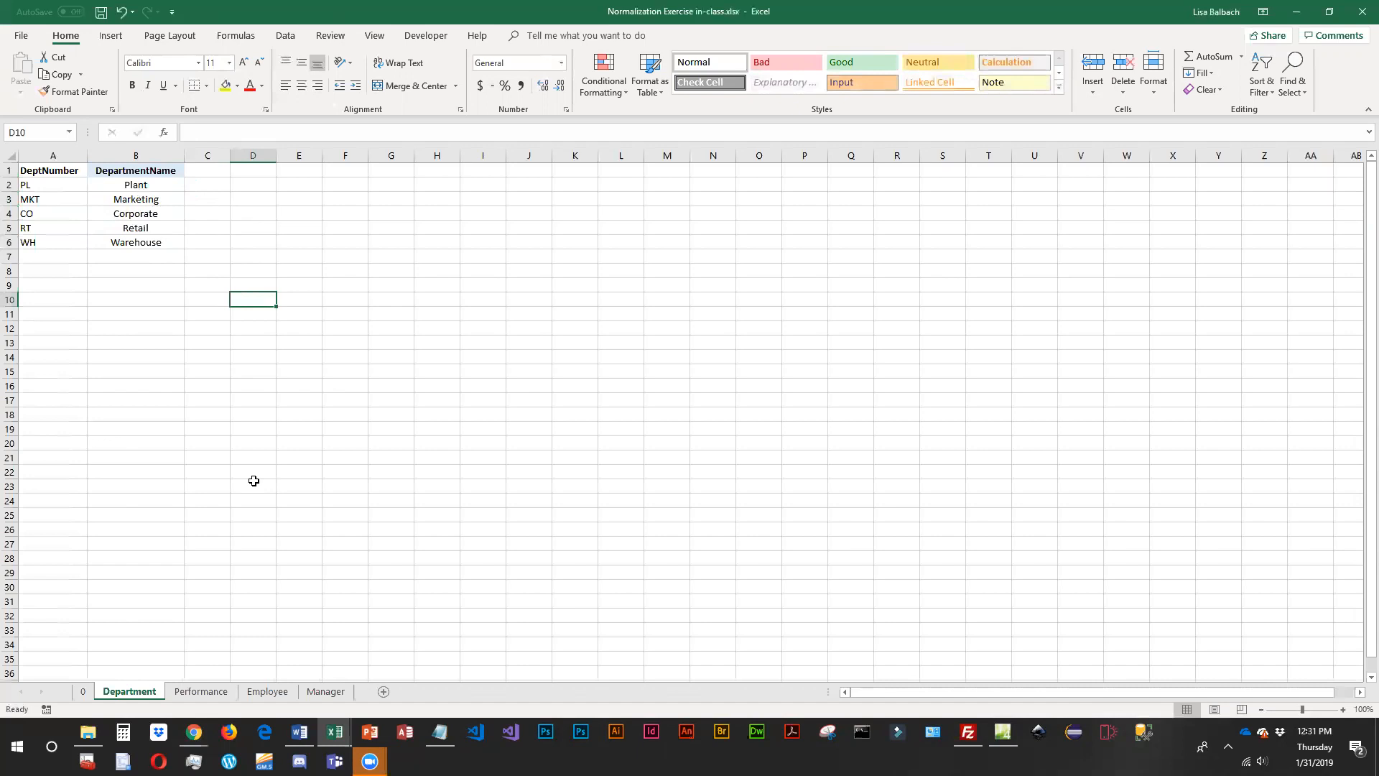
Widen column A and mark the department number as primary key by changing its heading to DeptNumber(PK).
left_click_drag(87, 156, 100, 155)
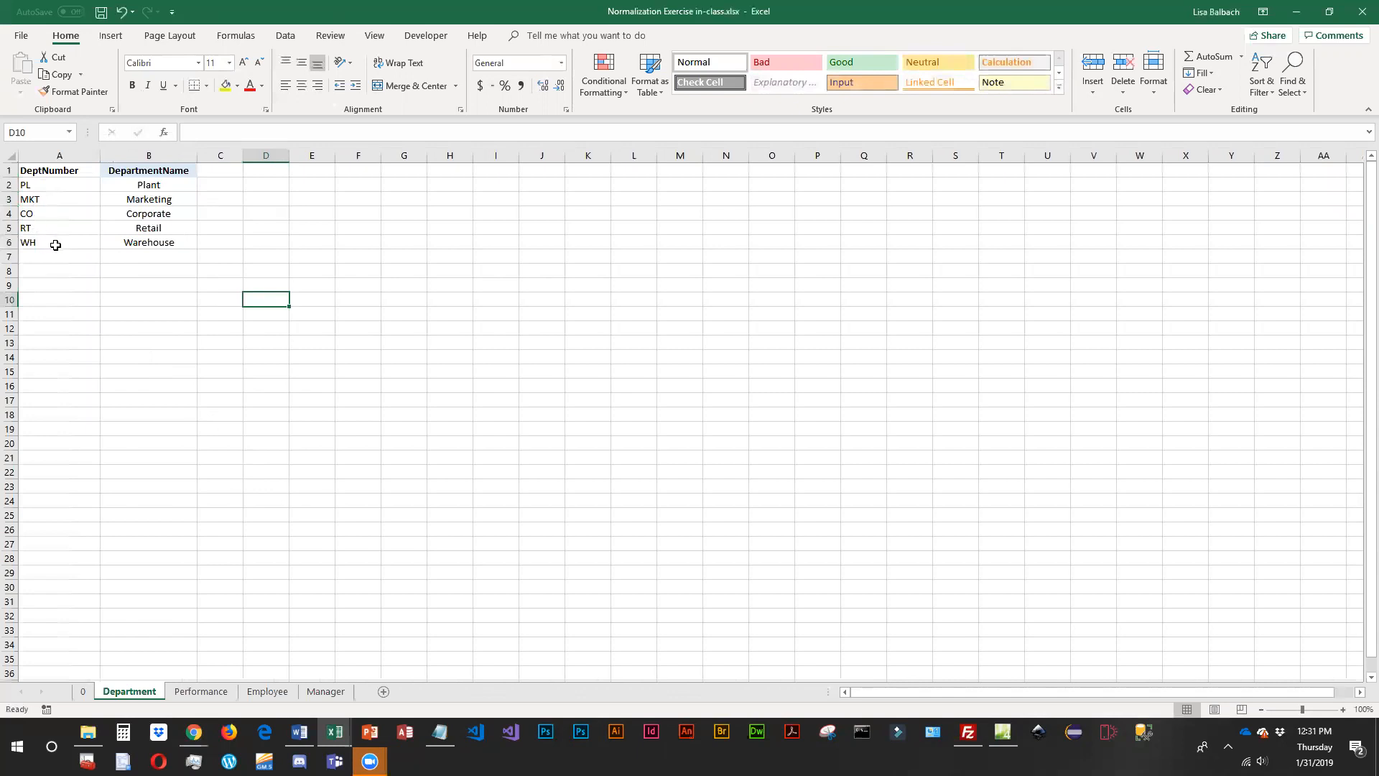
double_click(85, 170)
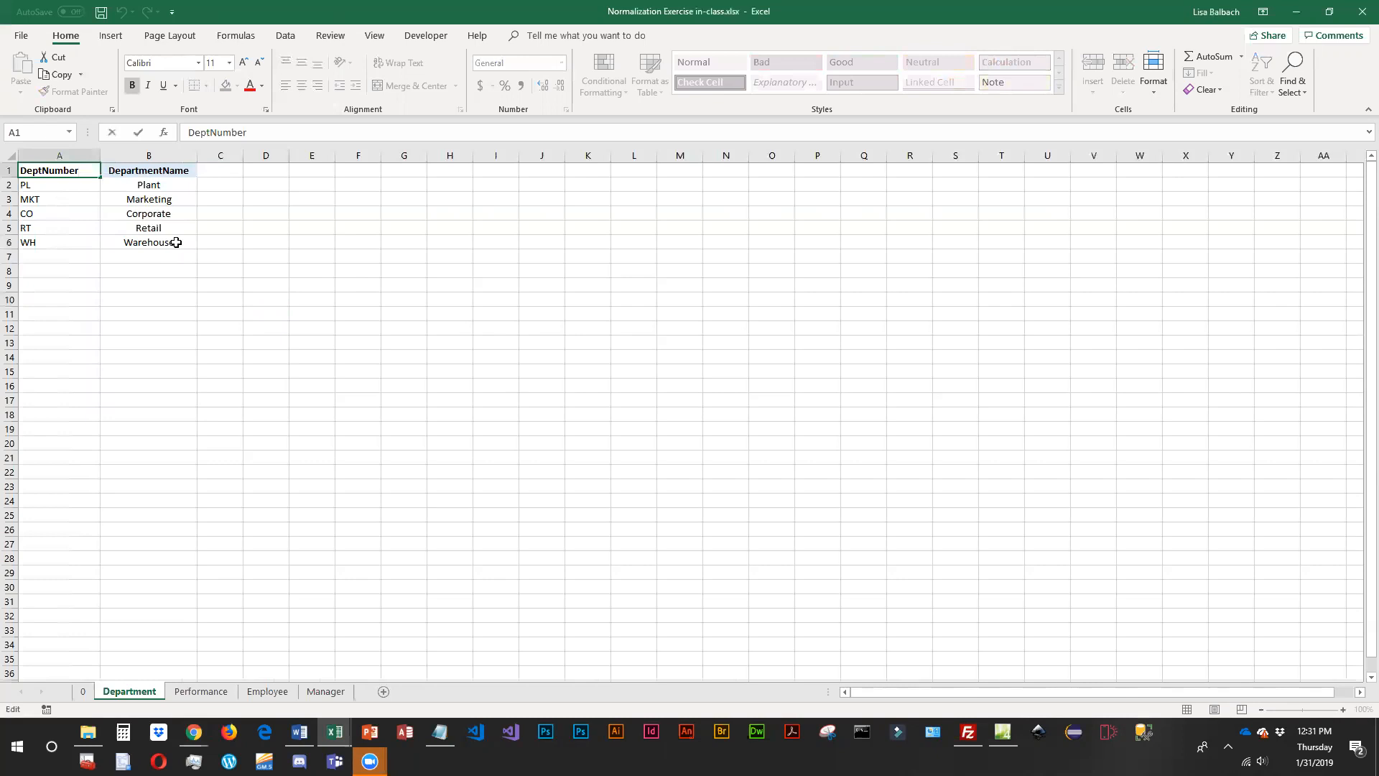
type("(PK)")
key("Return")
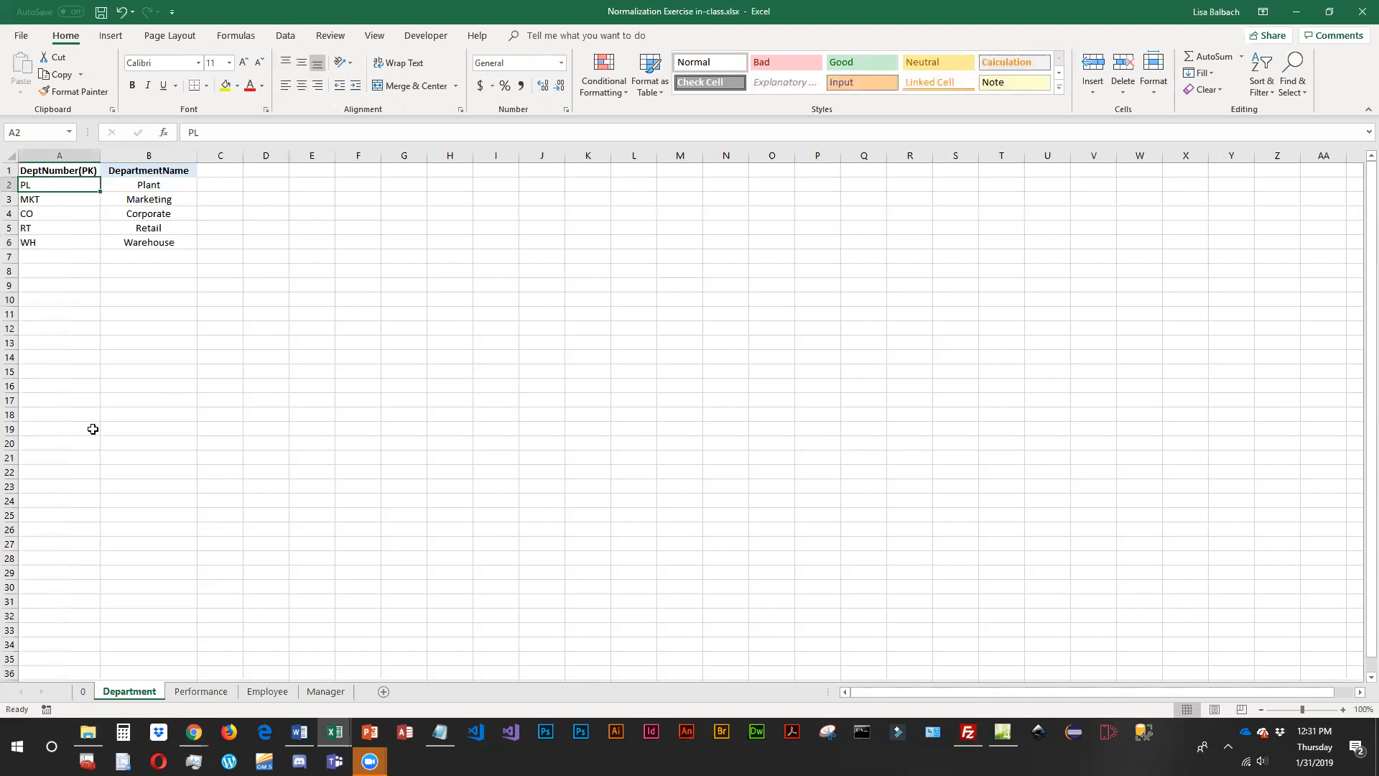
Return to the original data on sheet 0 and check the assignment page for the employee table.
left_click(84, 691)
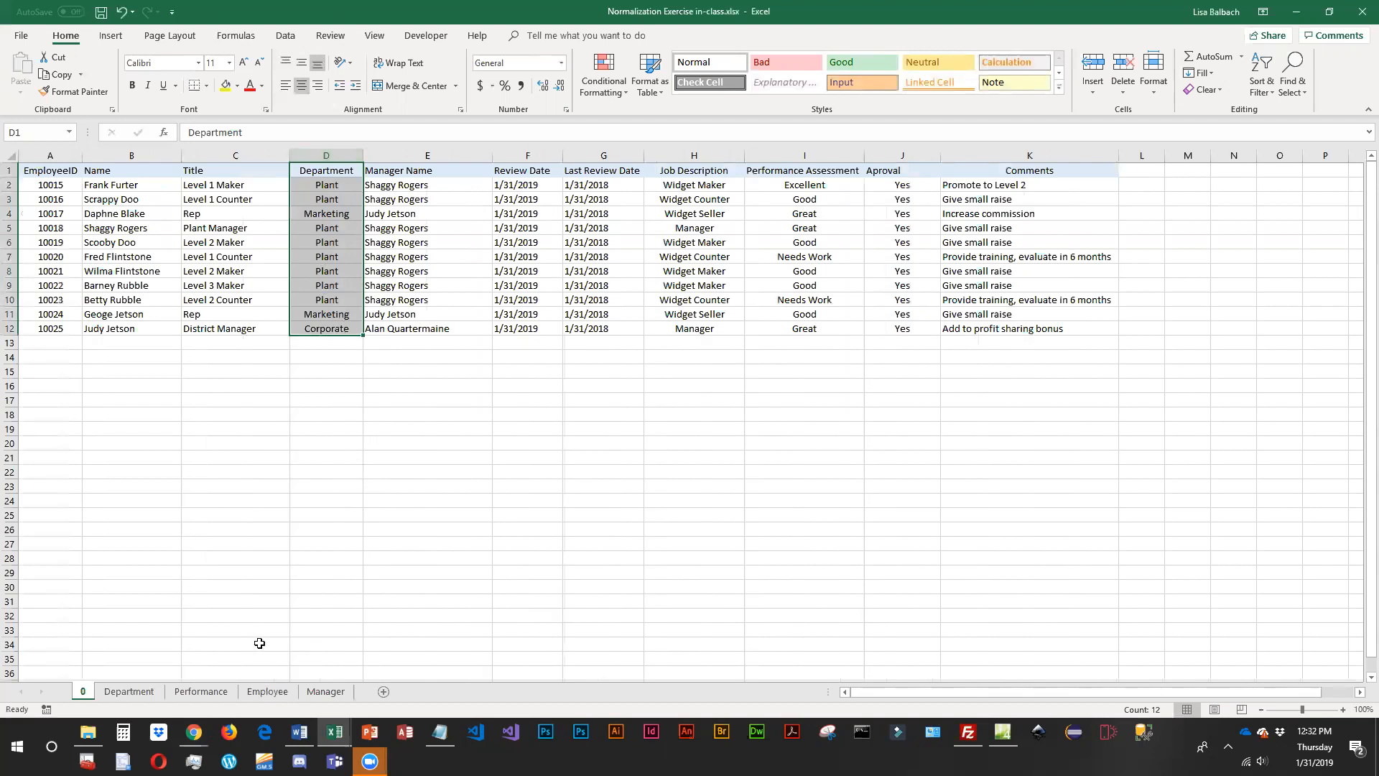
left_click(46, 169)
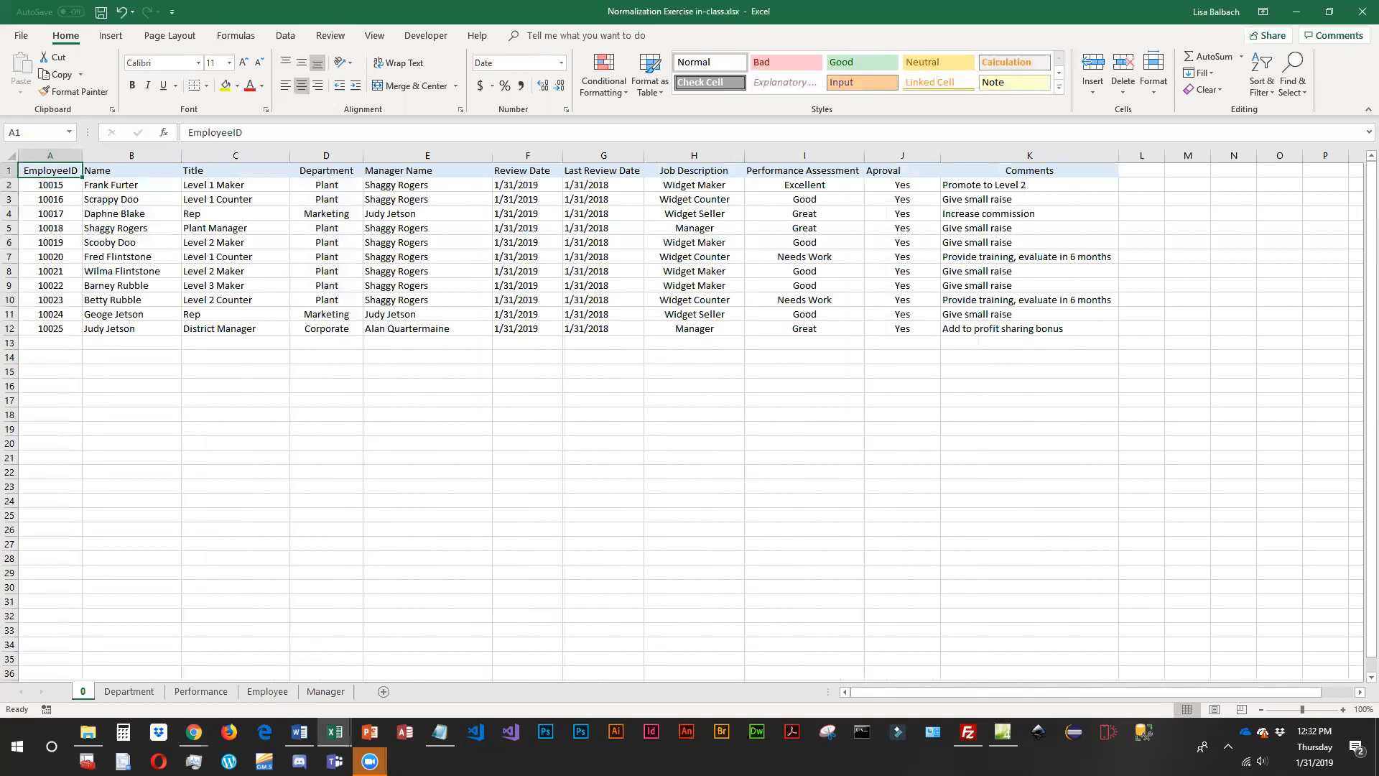
key("alt+Tab")
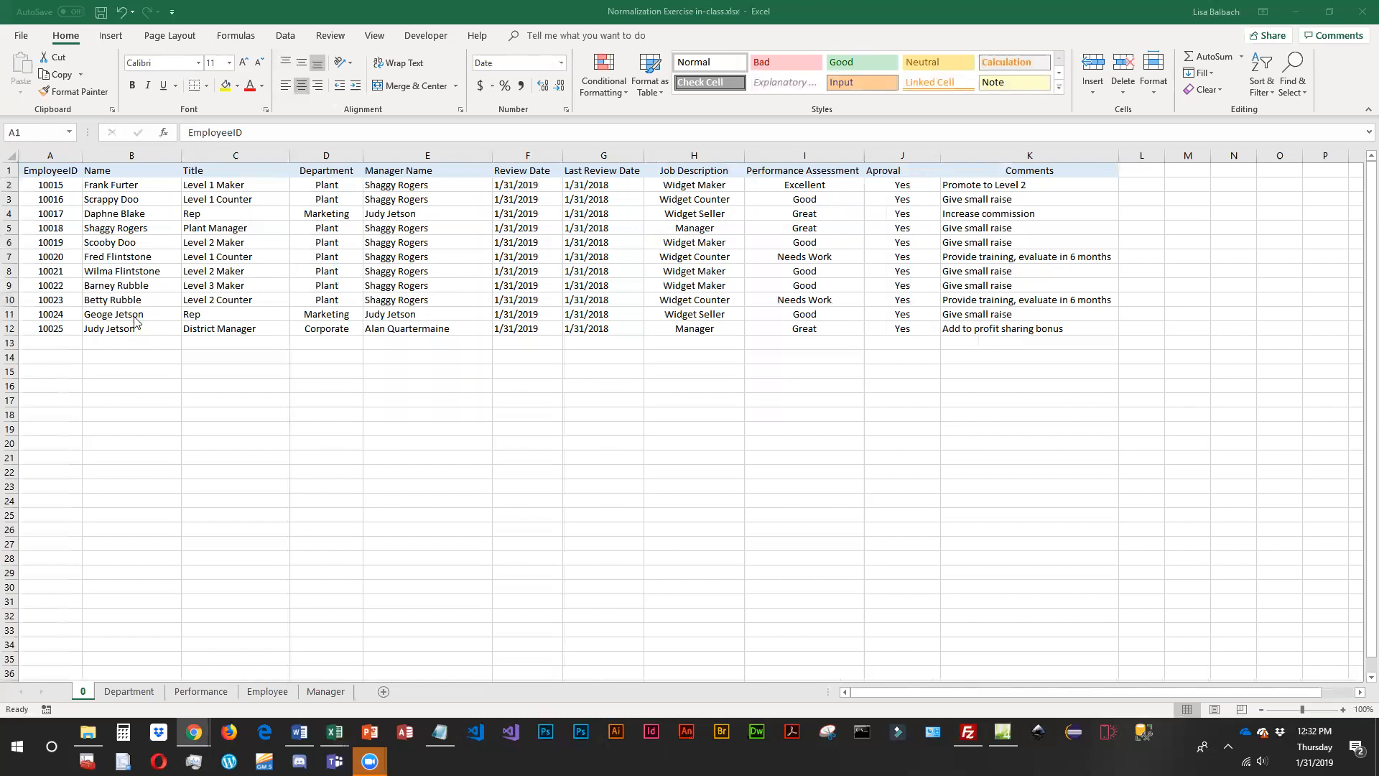
left_click(48, 172)
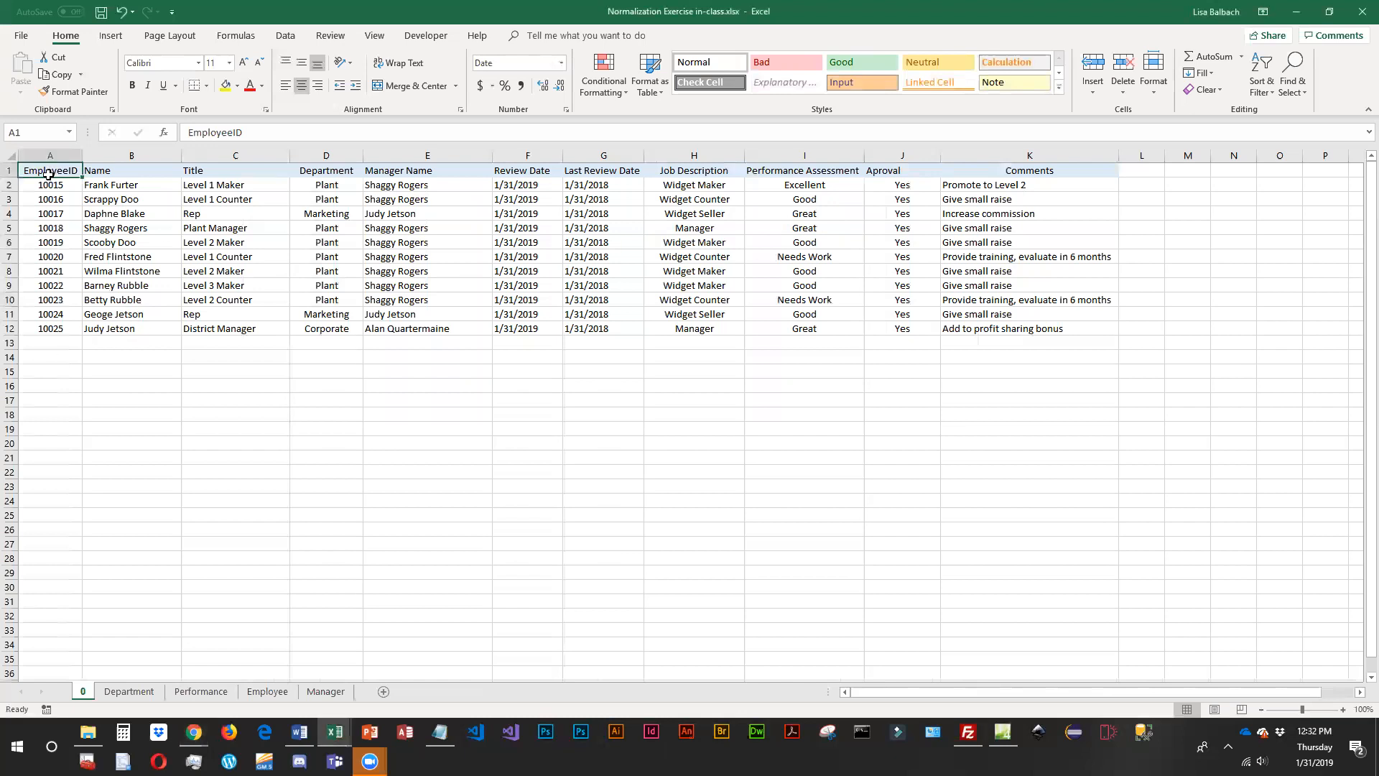
left_click_drag(48, 172, 235, 334)
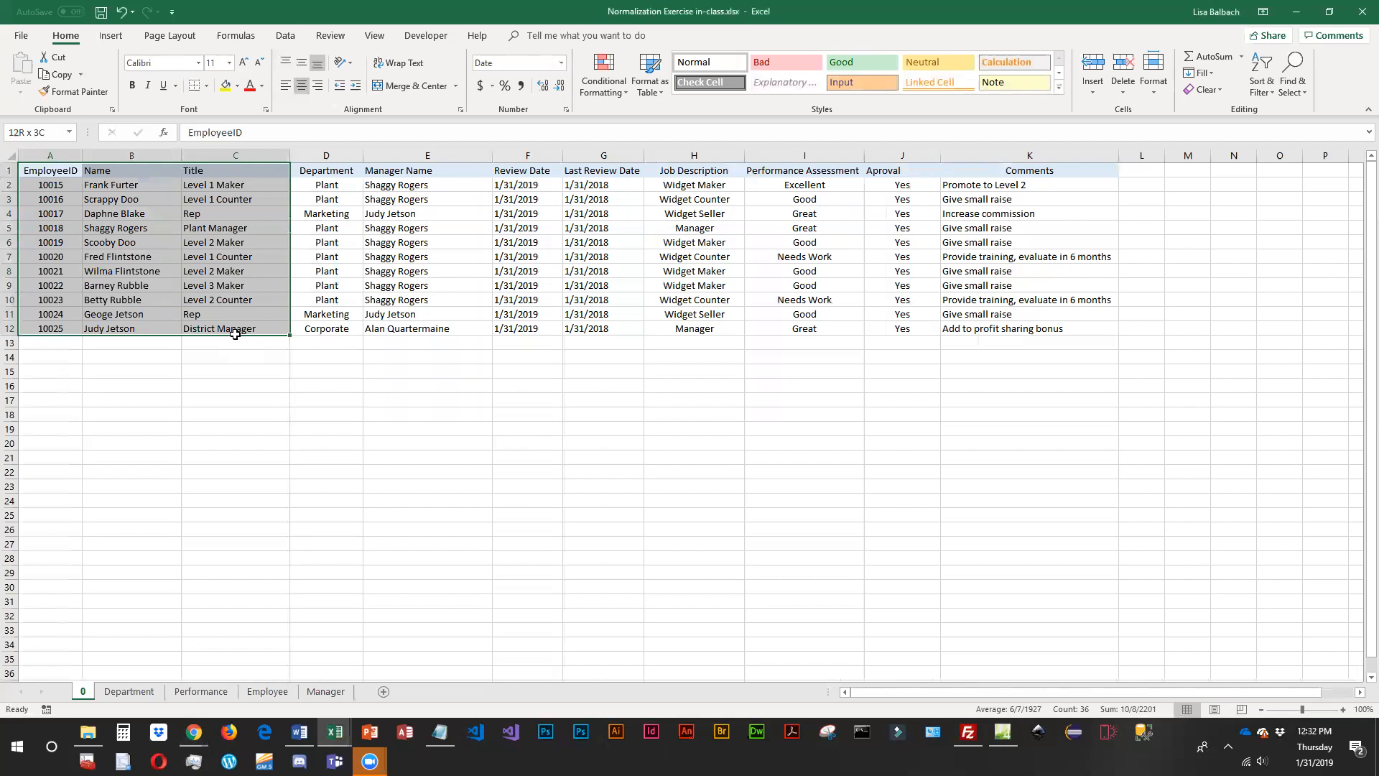
left_click_drag(235, 334, 297, 330)
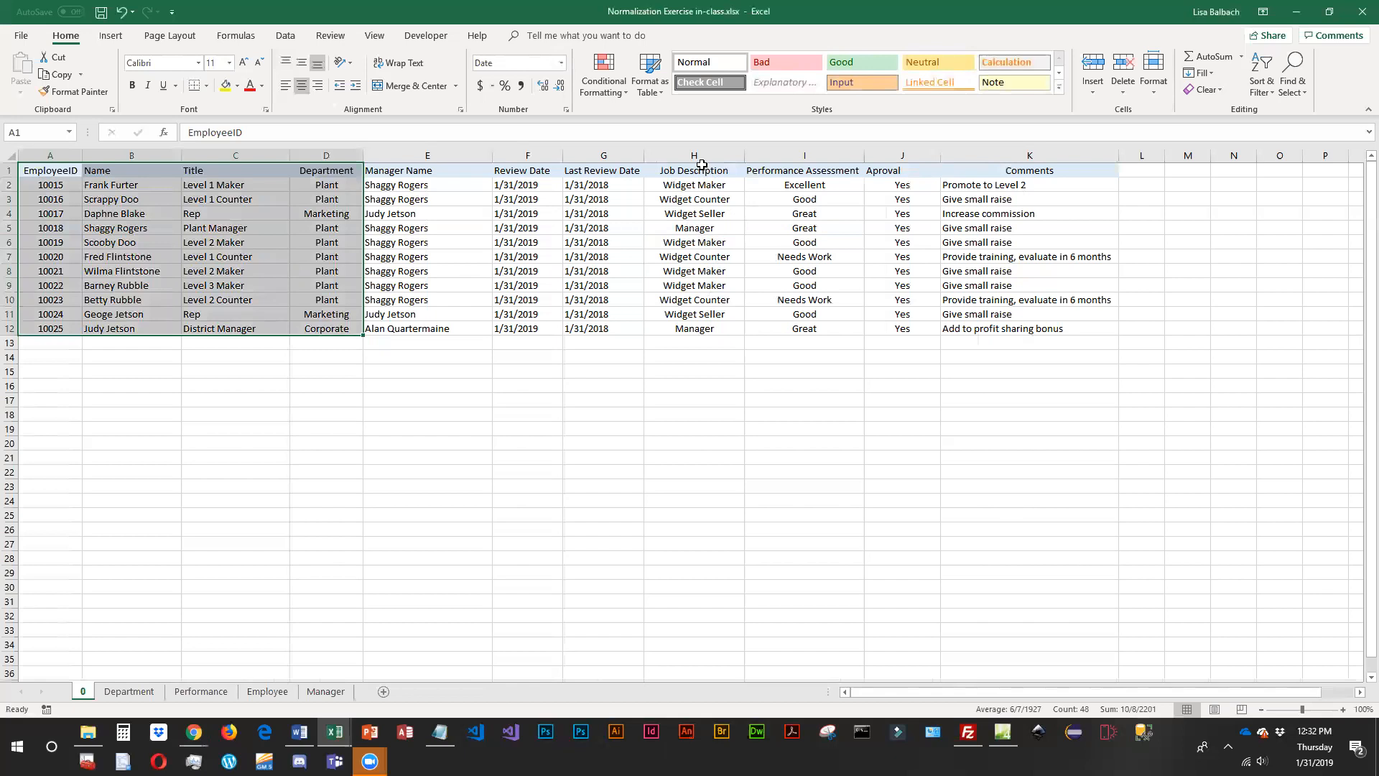
key("ctrl+q")
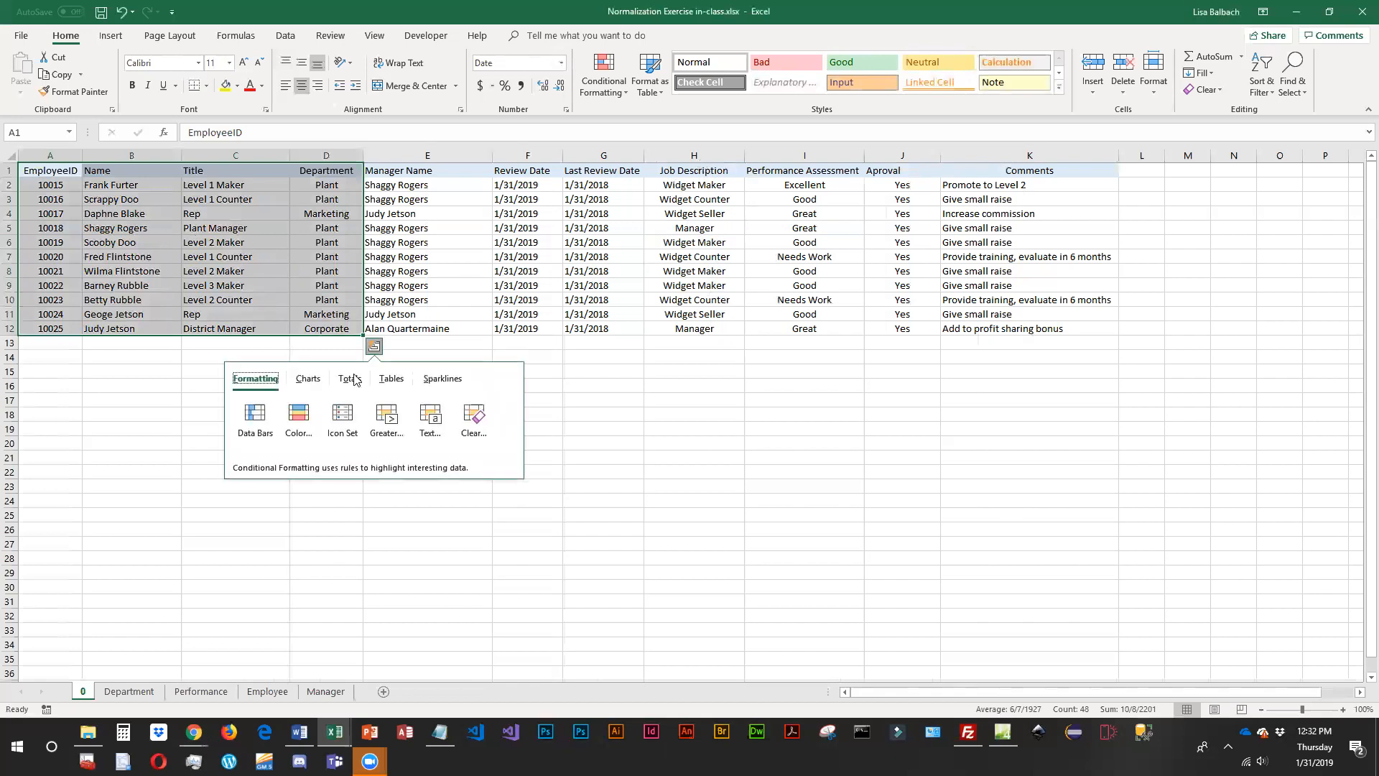
left_click(159, 400)
Copy the EmployeeID, Name, Title and Department columns, A1:D12, from sheet 0 to the Employee sheet starting at A1.
left_click_drag(65, 173, 427, 334)
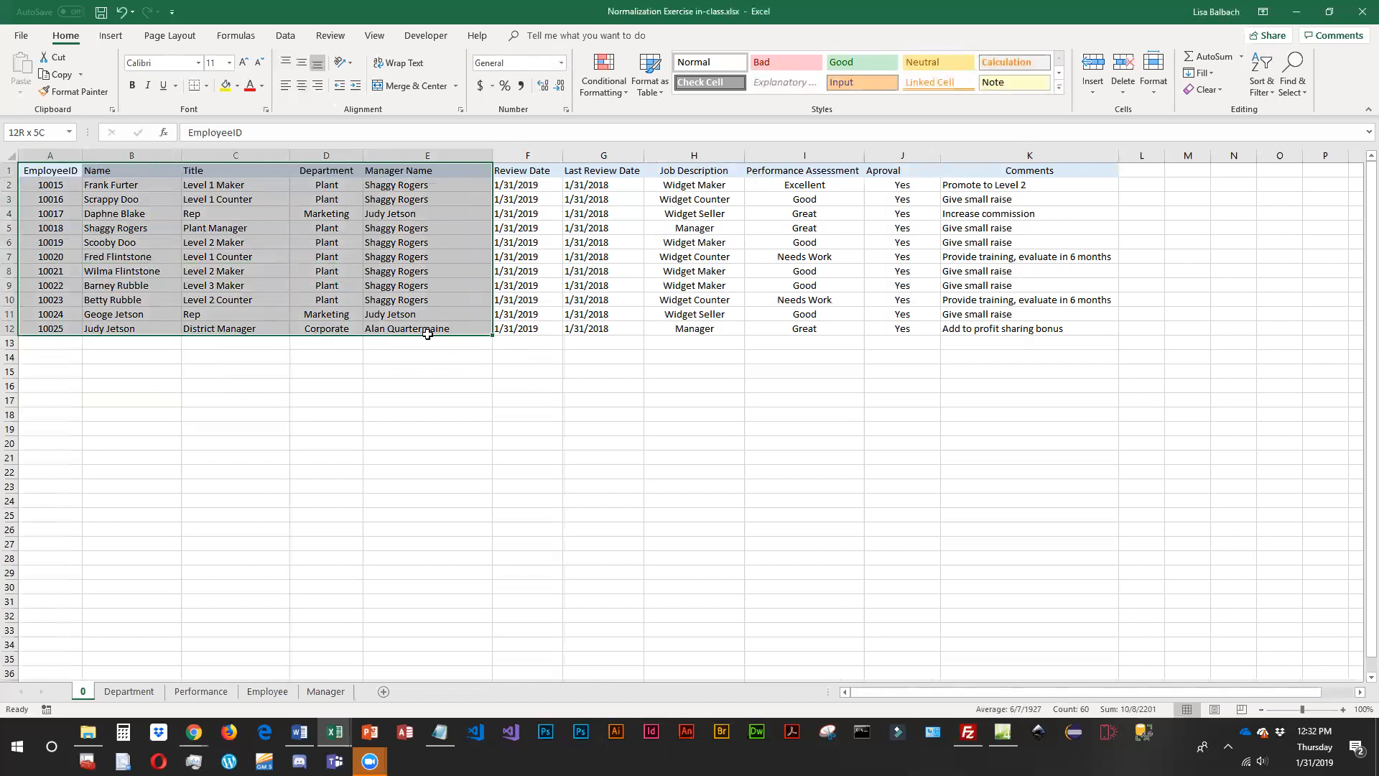
left_click_drag(428, 334, 337, 330)
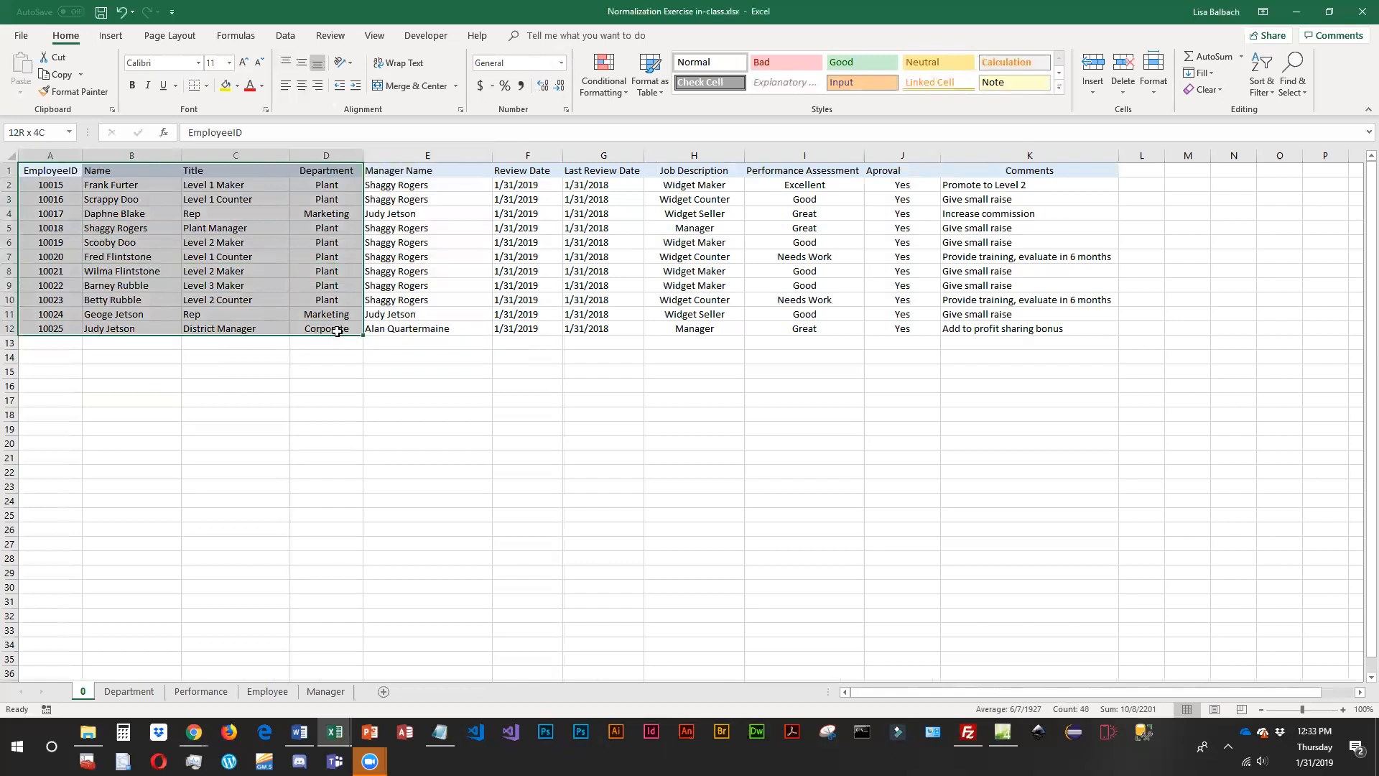
left_click_drag(337, 330, 337, 331)
key("ctrl+c")
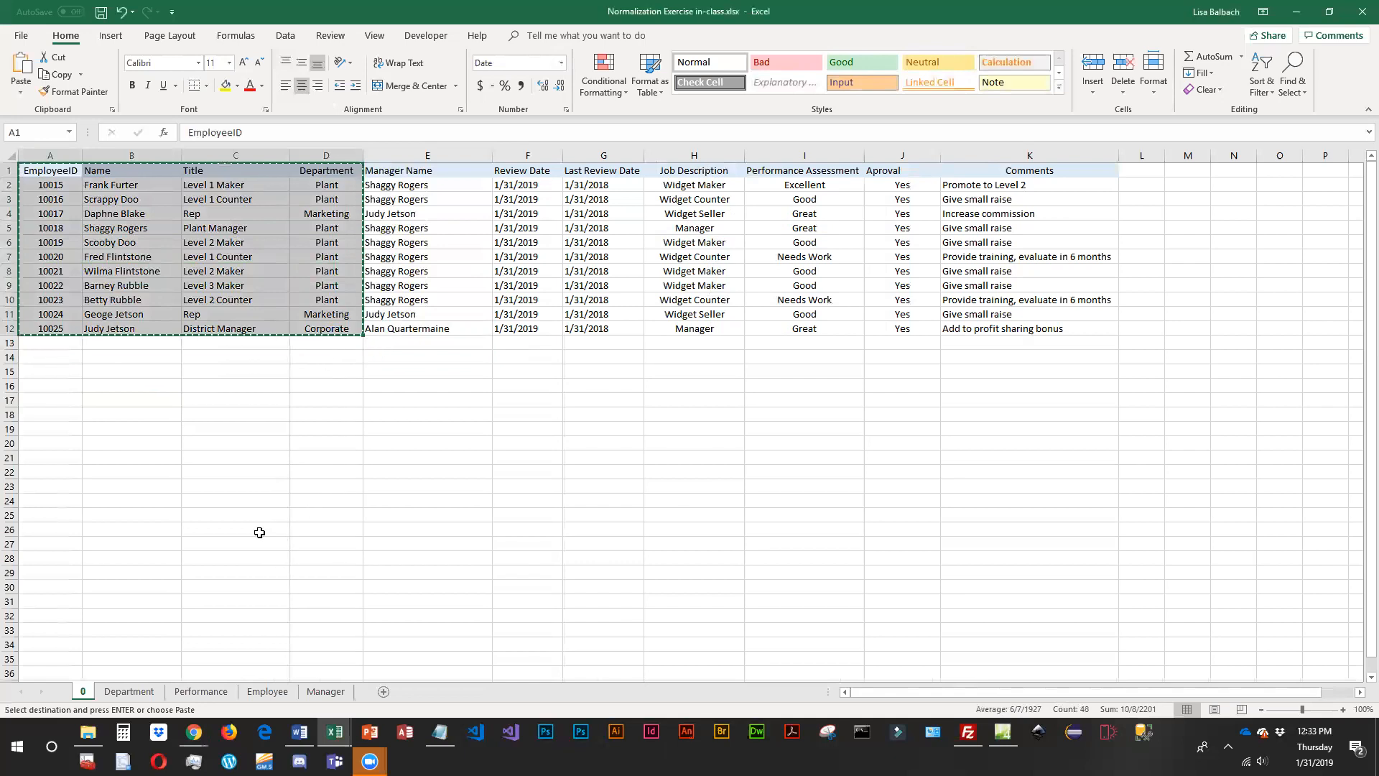
left_click(267, 691)
key("ctrl+v")
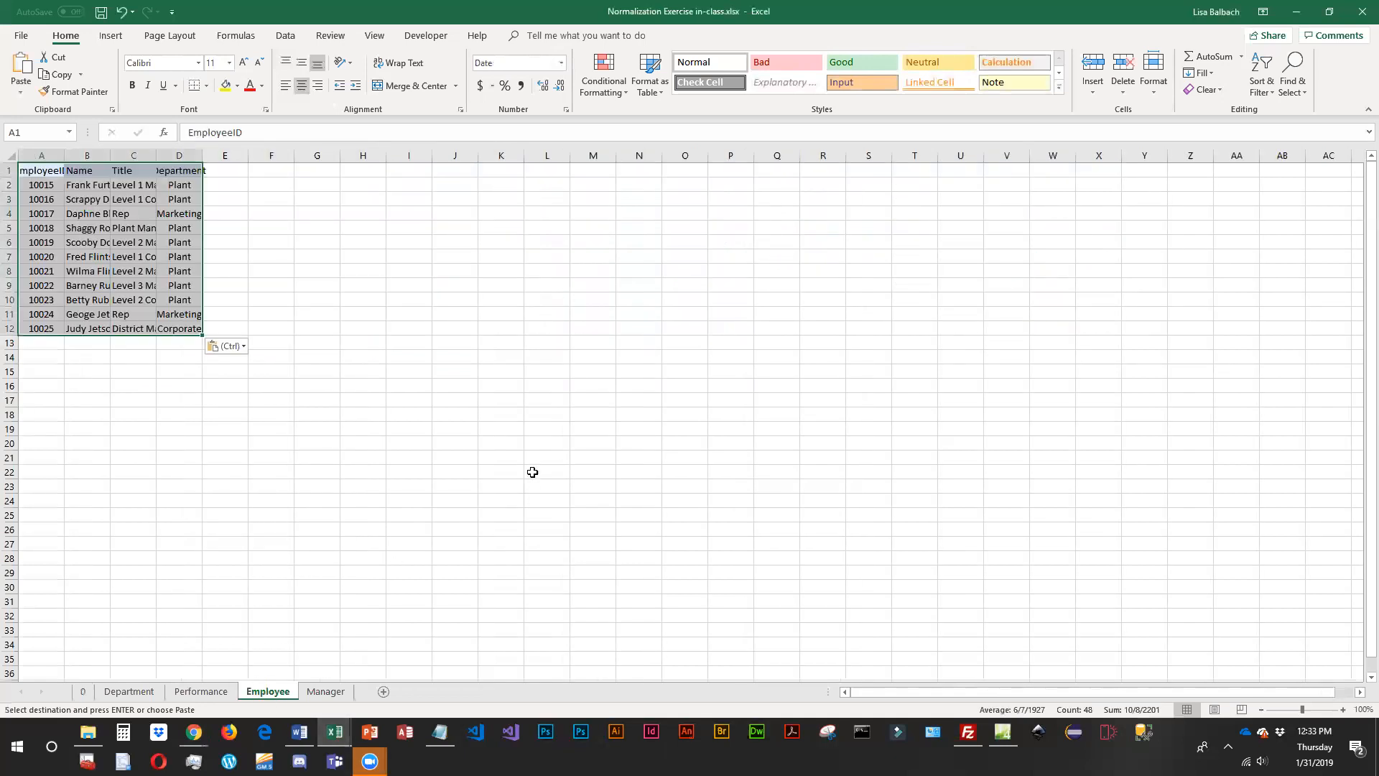
Copy the Job Description column, H1:H12, from sheet 0 to the Employee sheet starting at E1.
left_click(85, 693)
left_click_drag(706, 178, 681, 325)
key("ctrl+c")
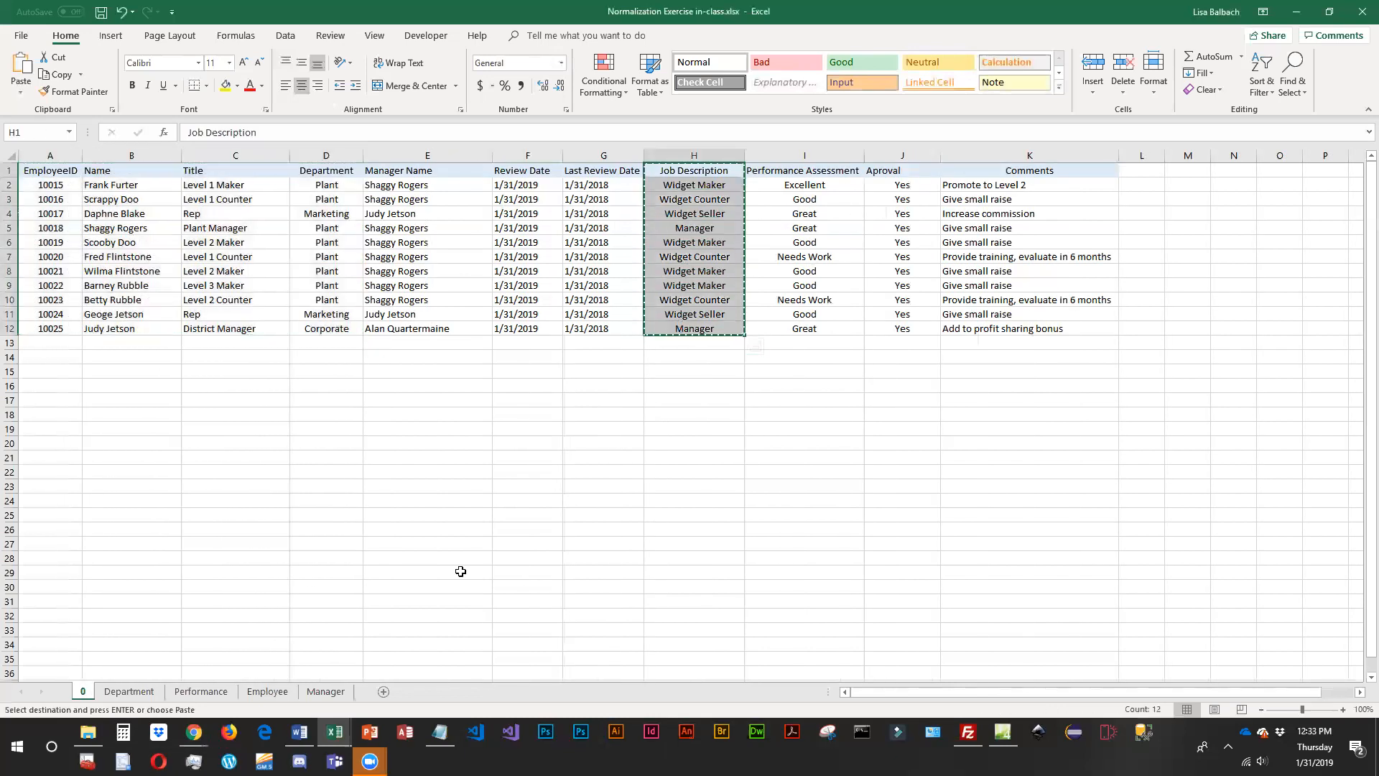
left_click(268, 691)
left_click(230, 172)
key("ctrl+v")
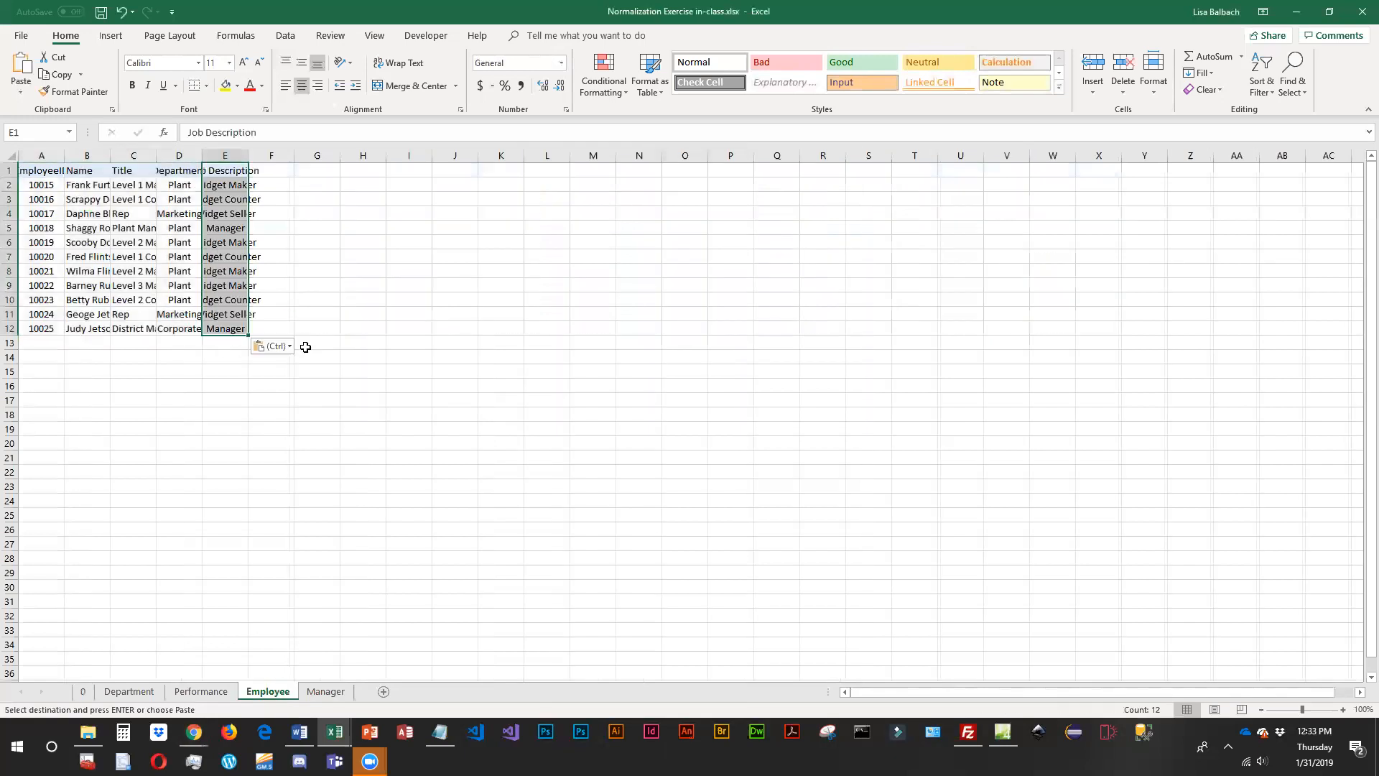
Auto-fit the widths of columns A through E on the Employee sheet to their contents.
left_click_drag(41, 155, 237, 156)
double_click(202, 155)
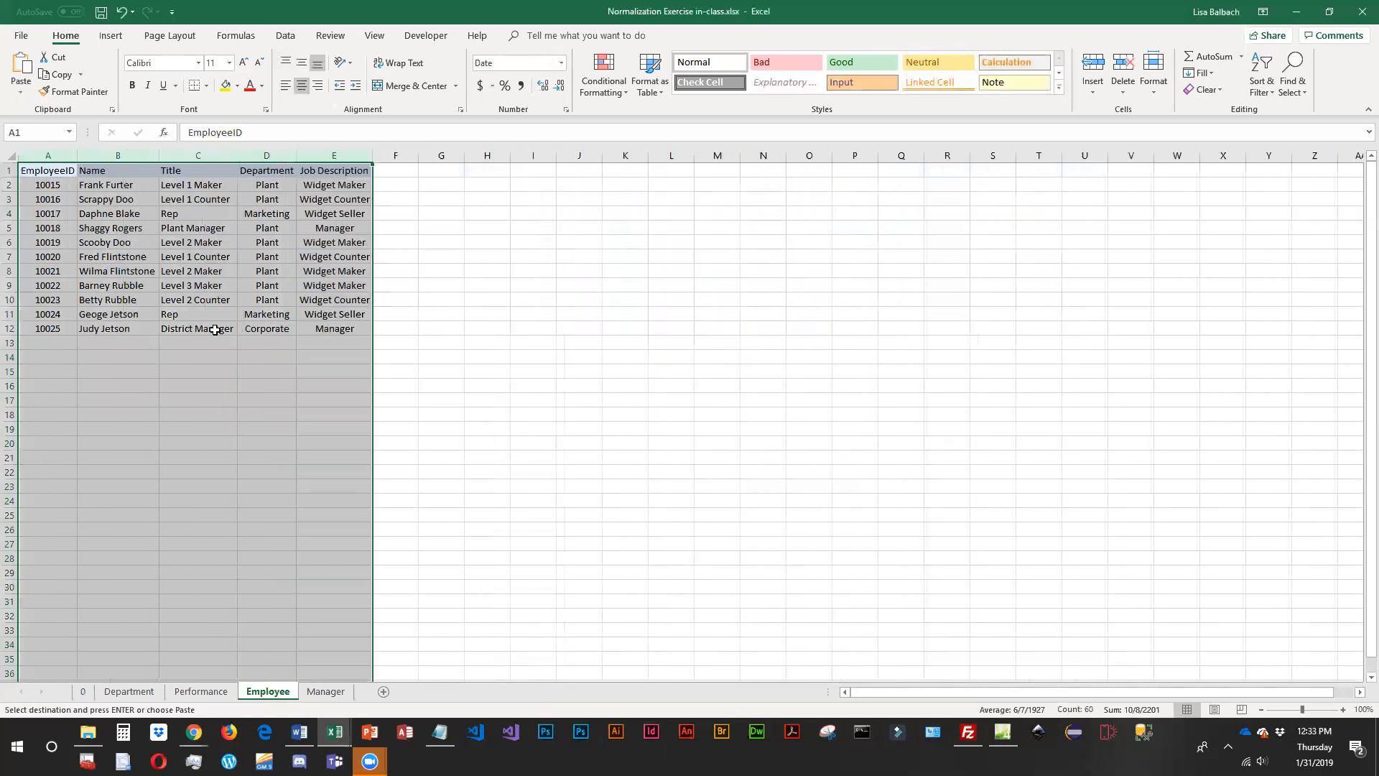
left_click(200, 383)
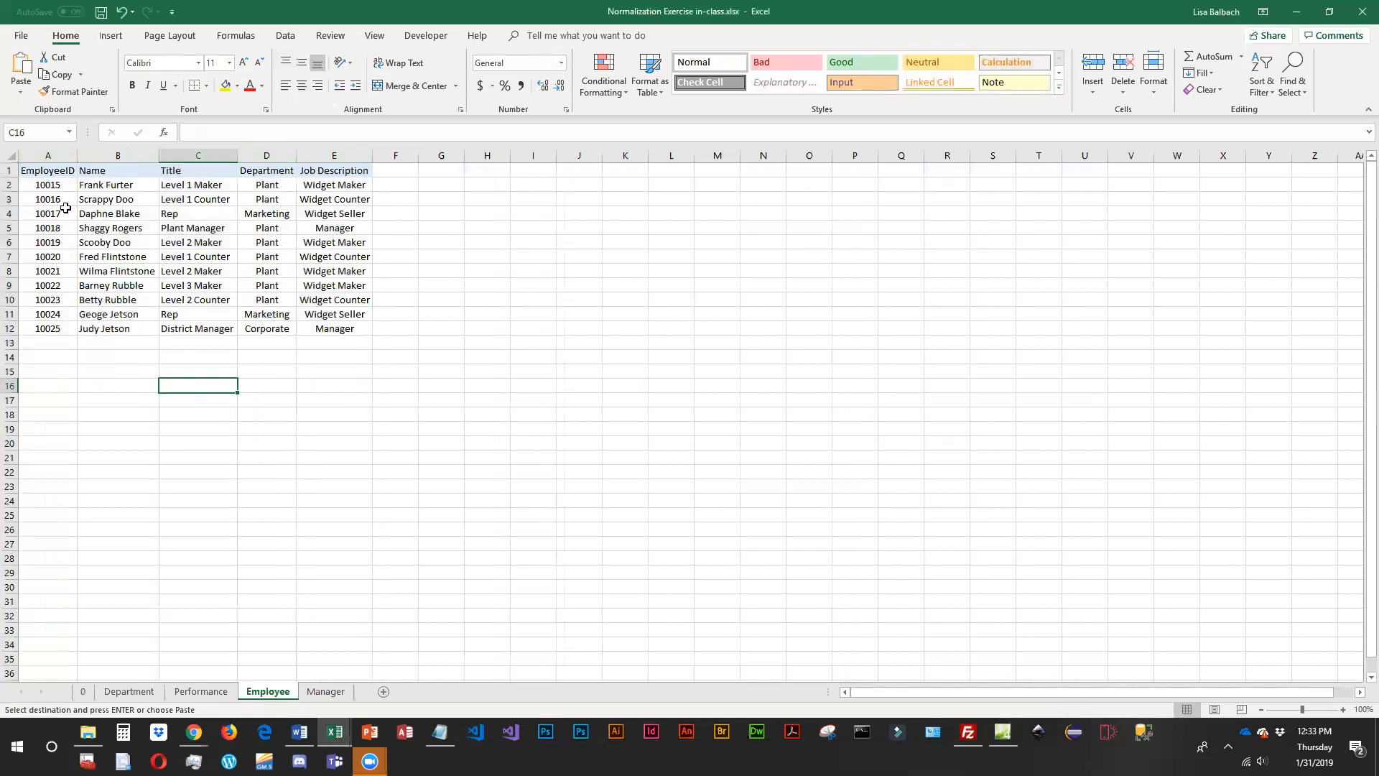
Change the heading in A1 of the Employee sheet to EmployeeID(PK) and widen column A to fit it.
left_click_drag(77, 155, 99, 153)
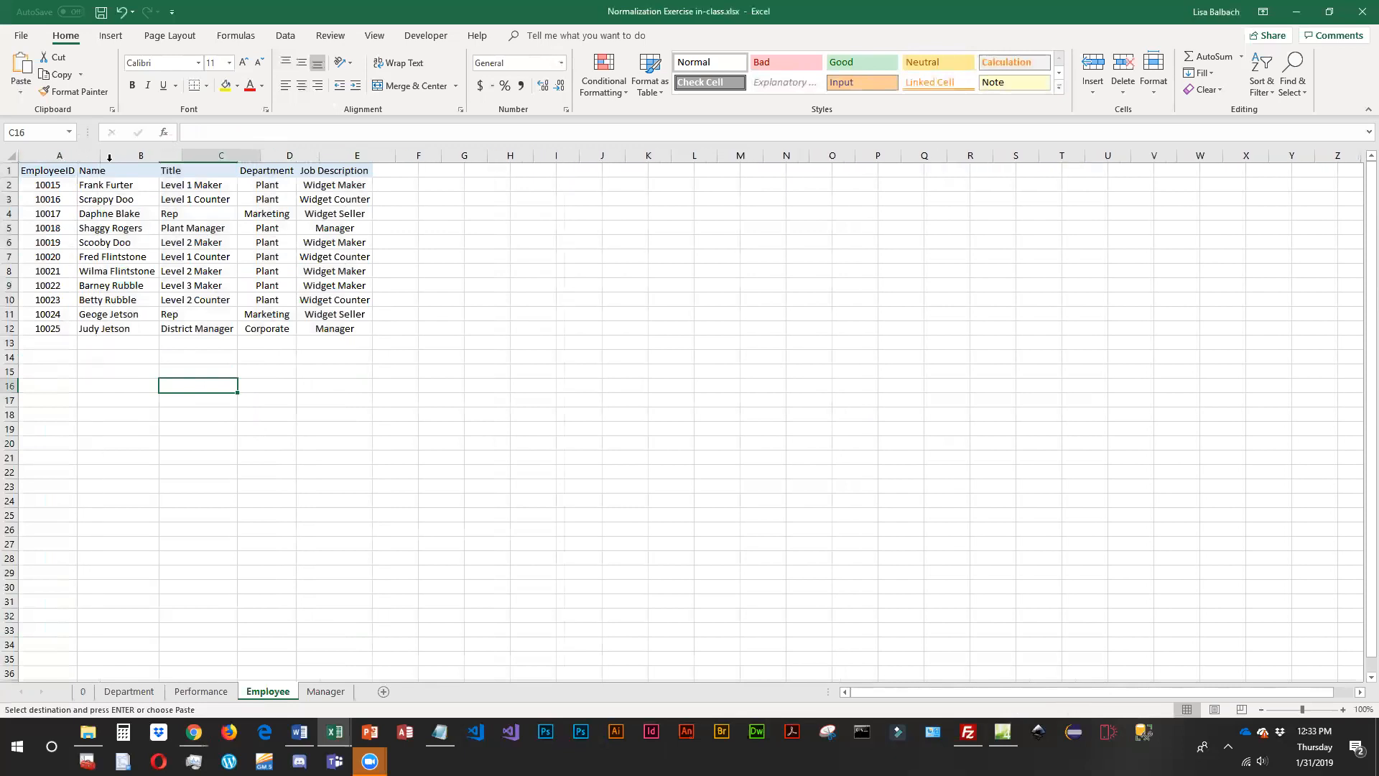
left_click(91, 169)
double_click(90, 169)
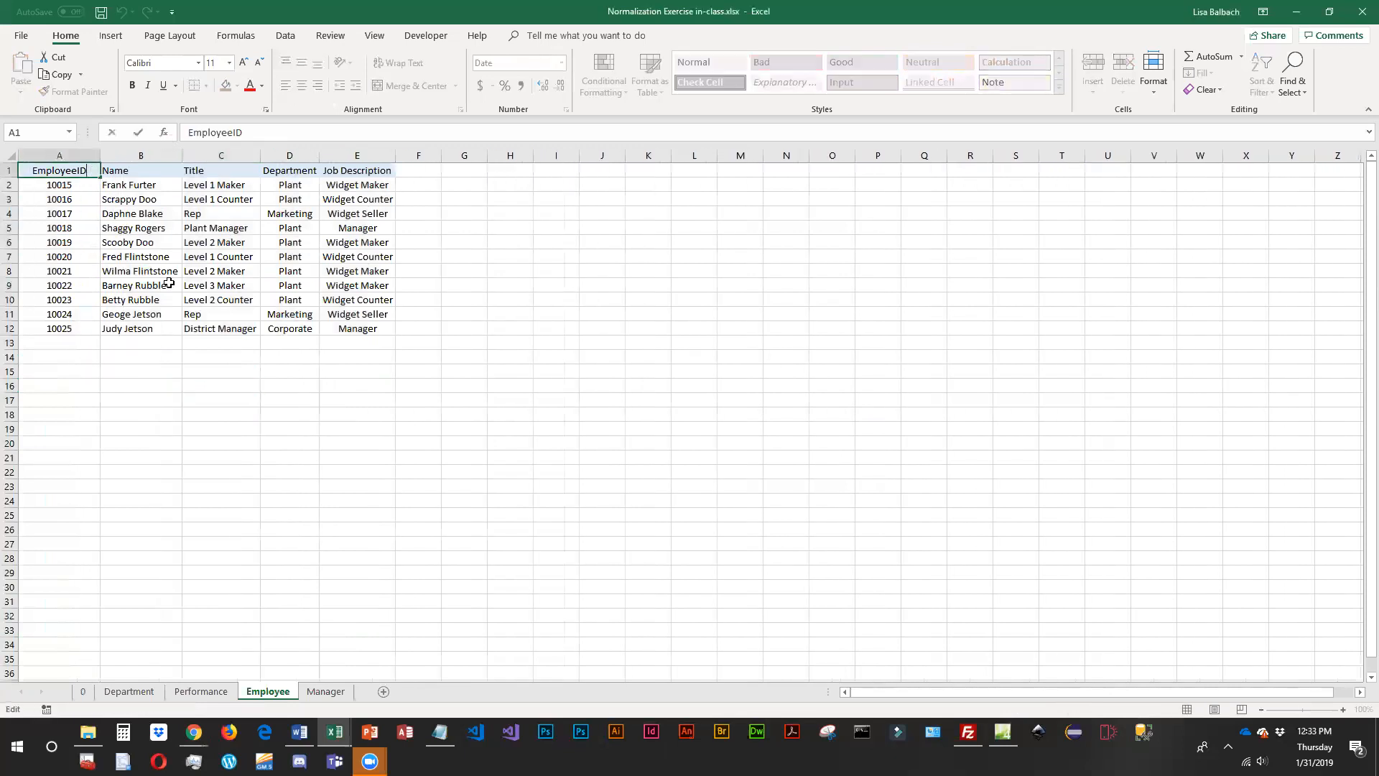
type("(PK)")
key("Return")
left_click_drag(100, 155, 119, 168)
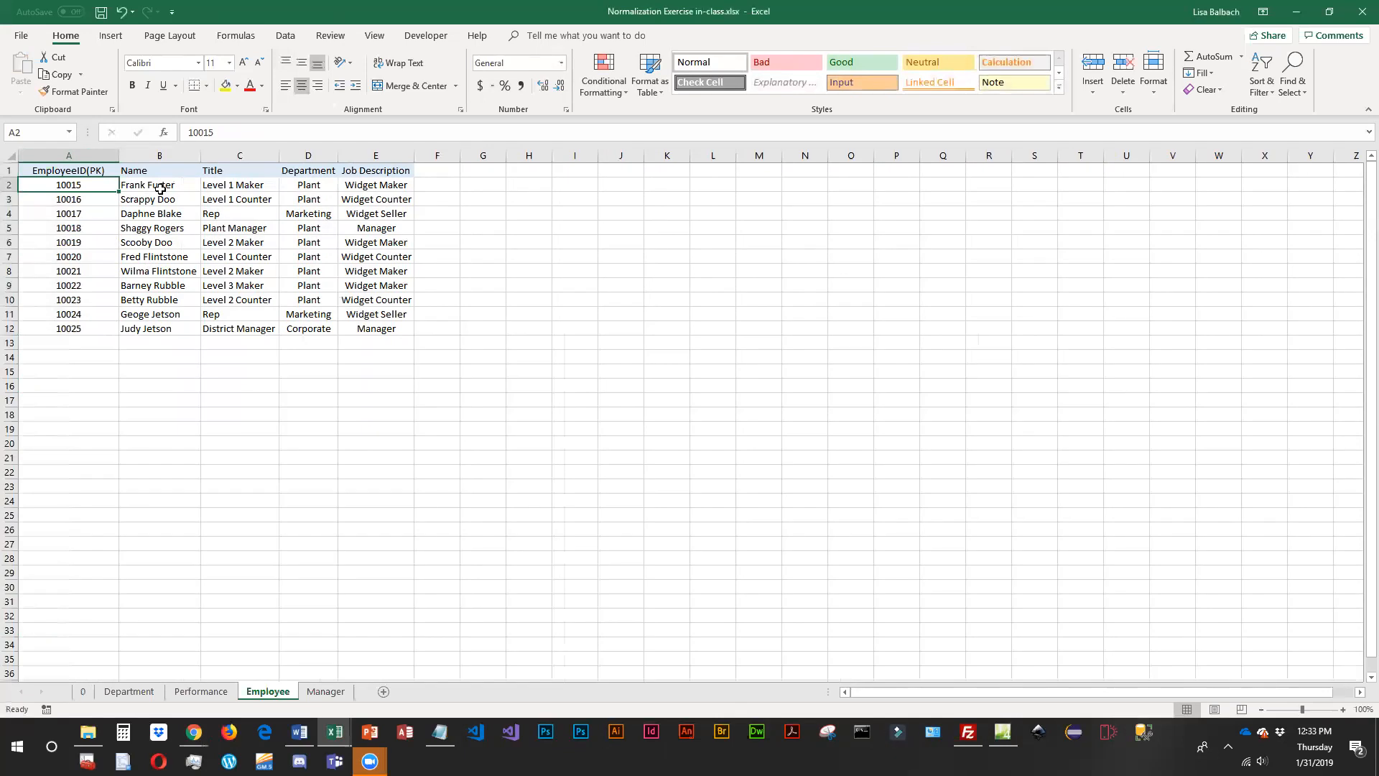
Insert two blank columns between the Name and Title columns on the Employee sheet.
right_click(233, 156)
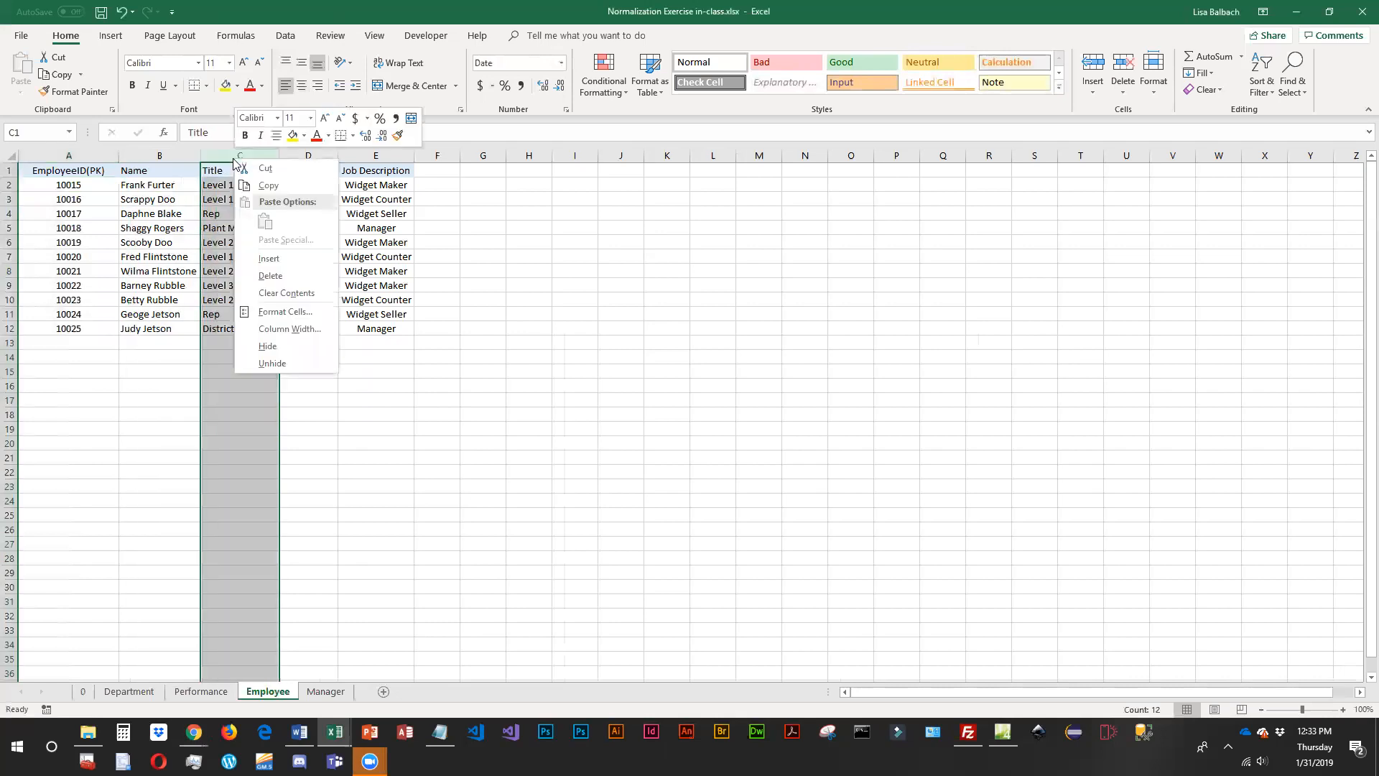
left_click(273, 271)
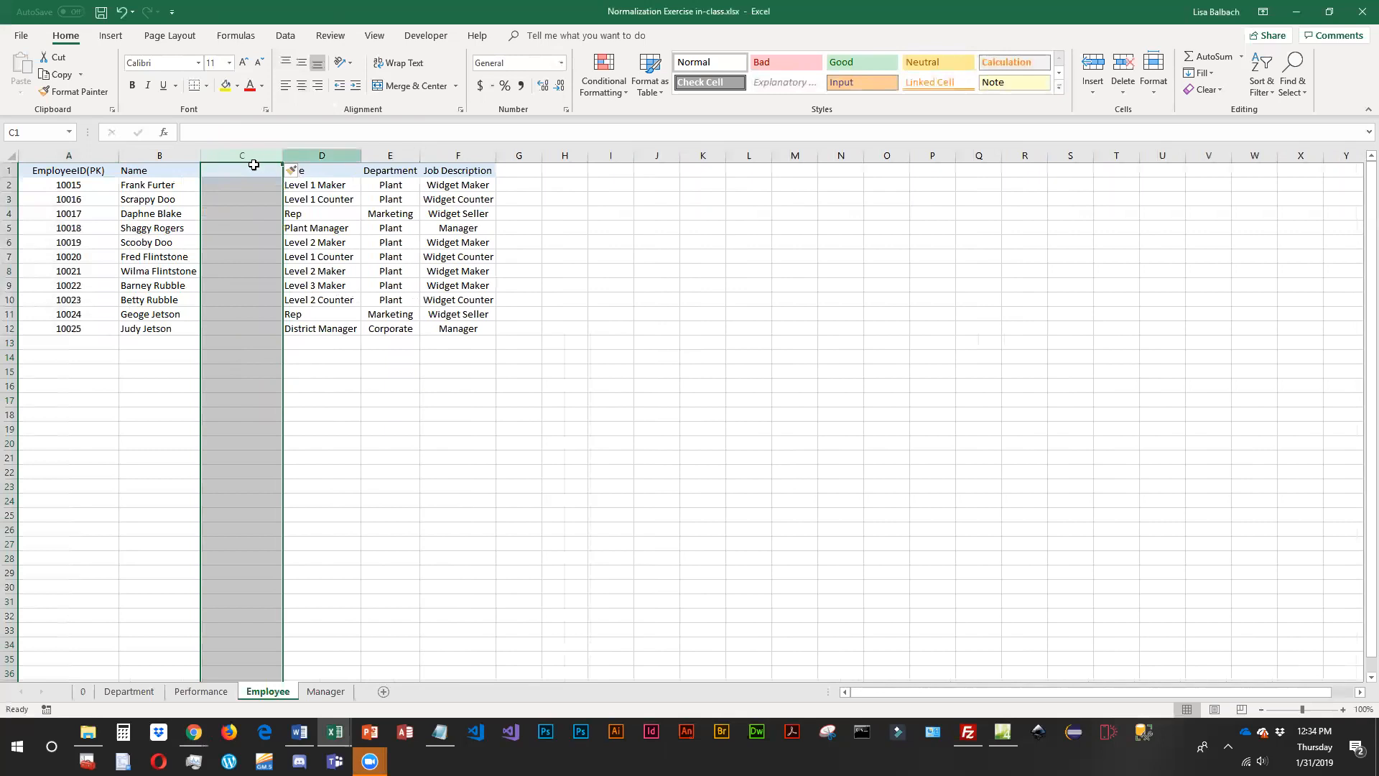
right_click(252, 153)
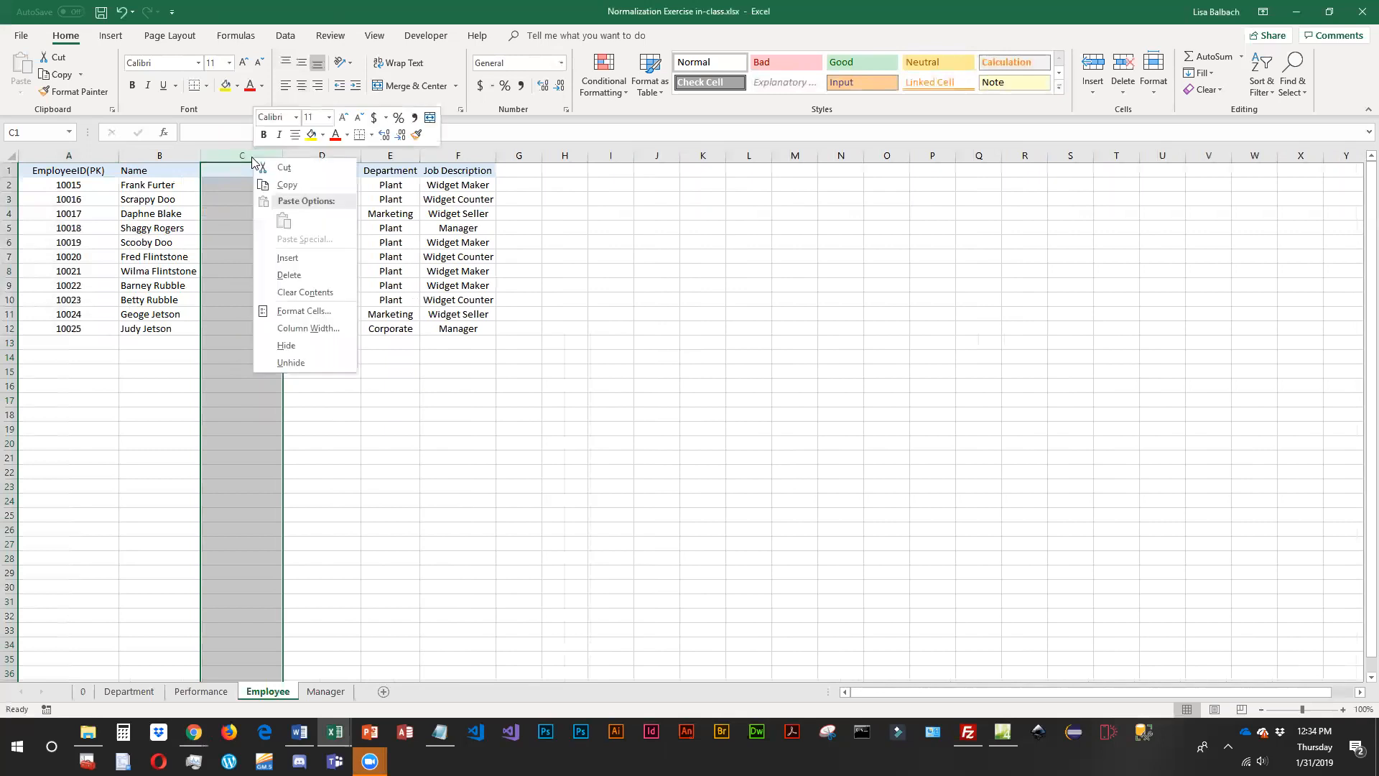
left_click(299, 268)
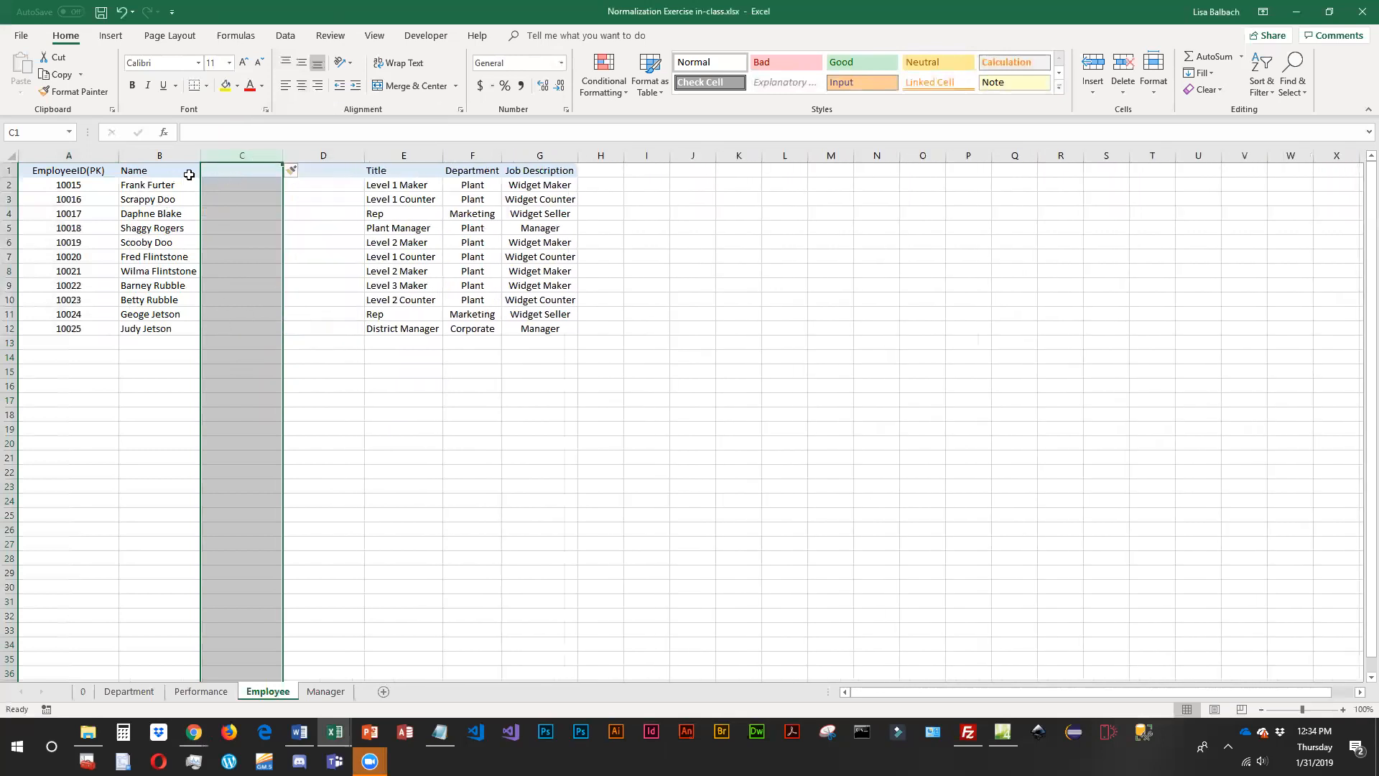
Enter the headings FirstName, Middle Initial and LastName in cells B1 through D1 of the Employee sheet.
left_click(165, 175)
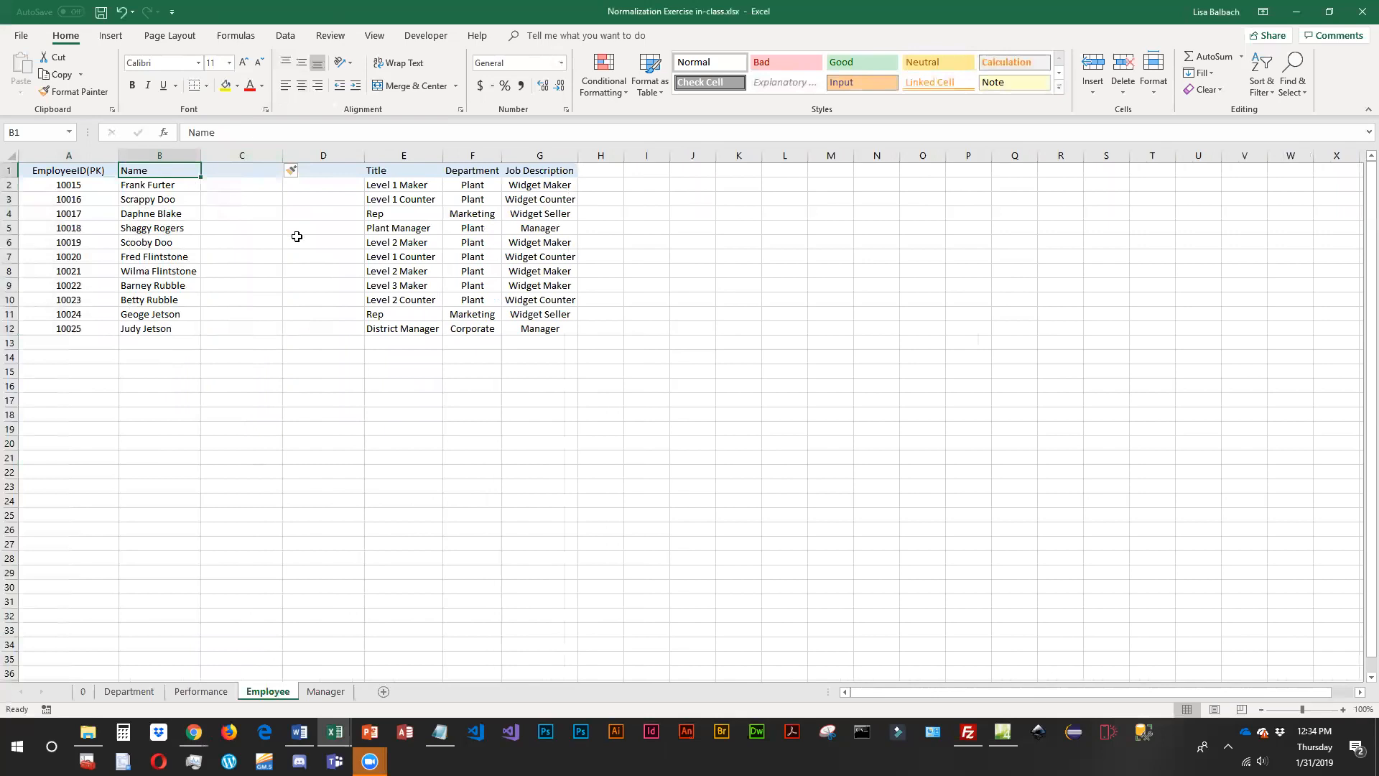
type("First")
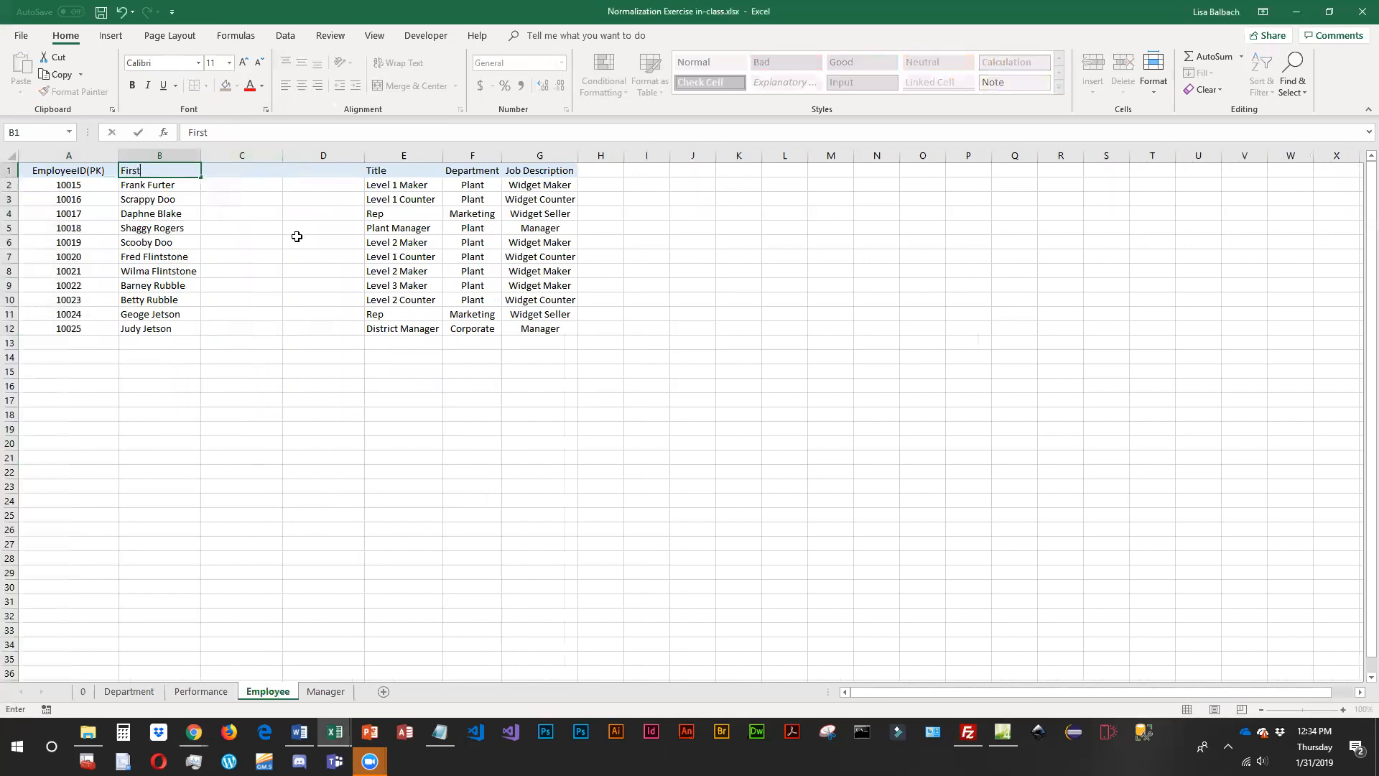
type("Name")
key("Tab")
type("Middle Initial")
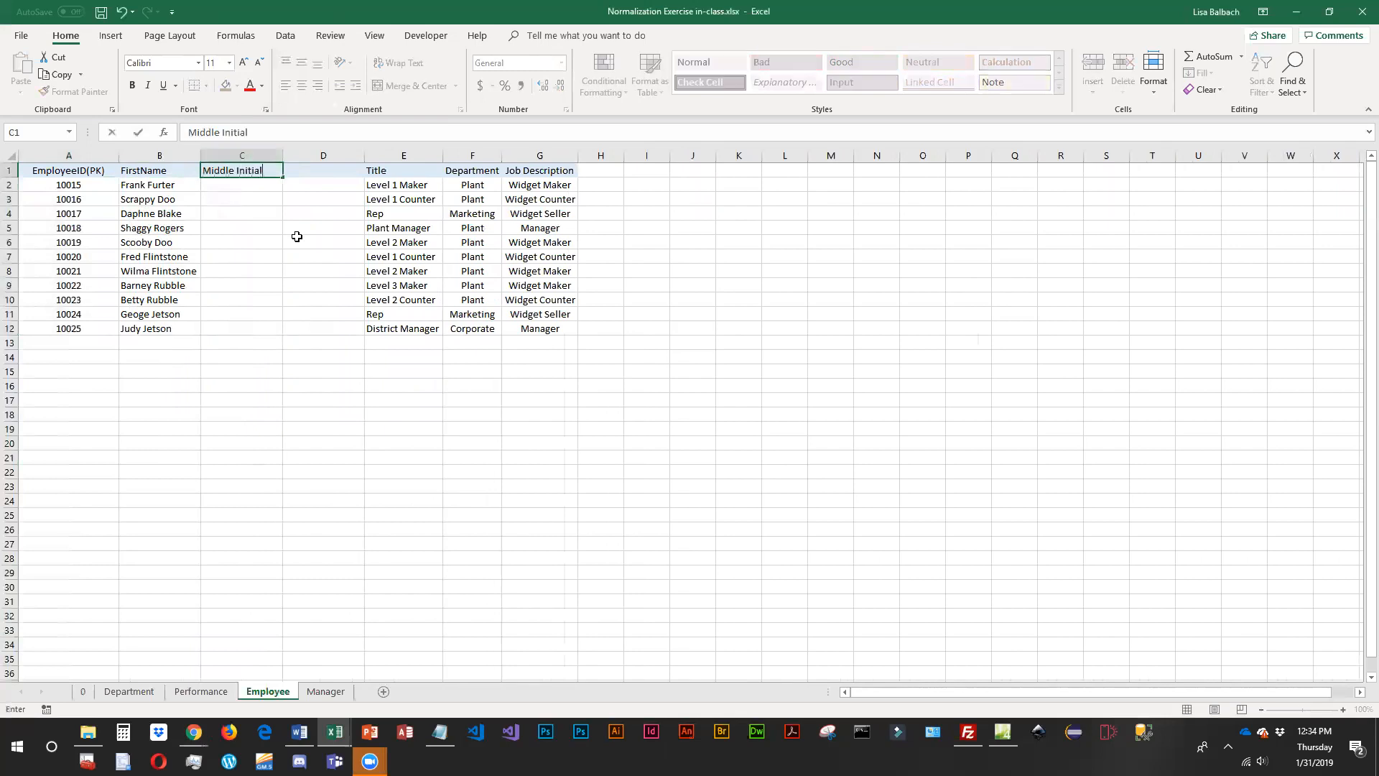
key("Tab")
type("Last")
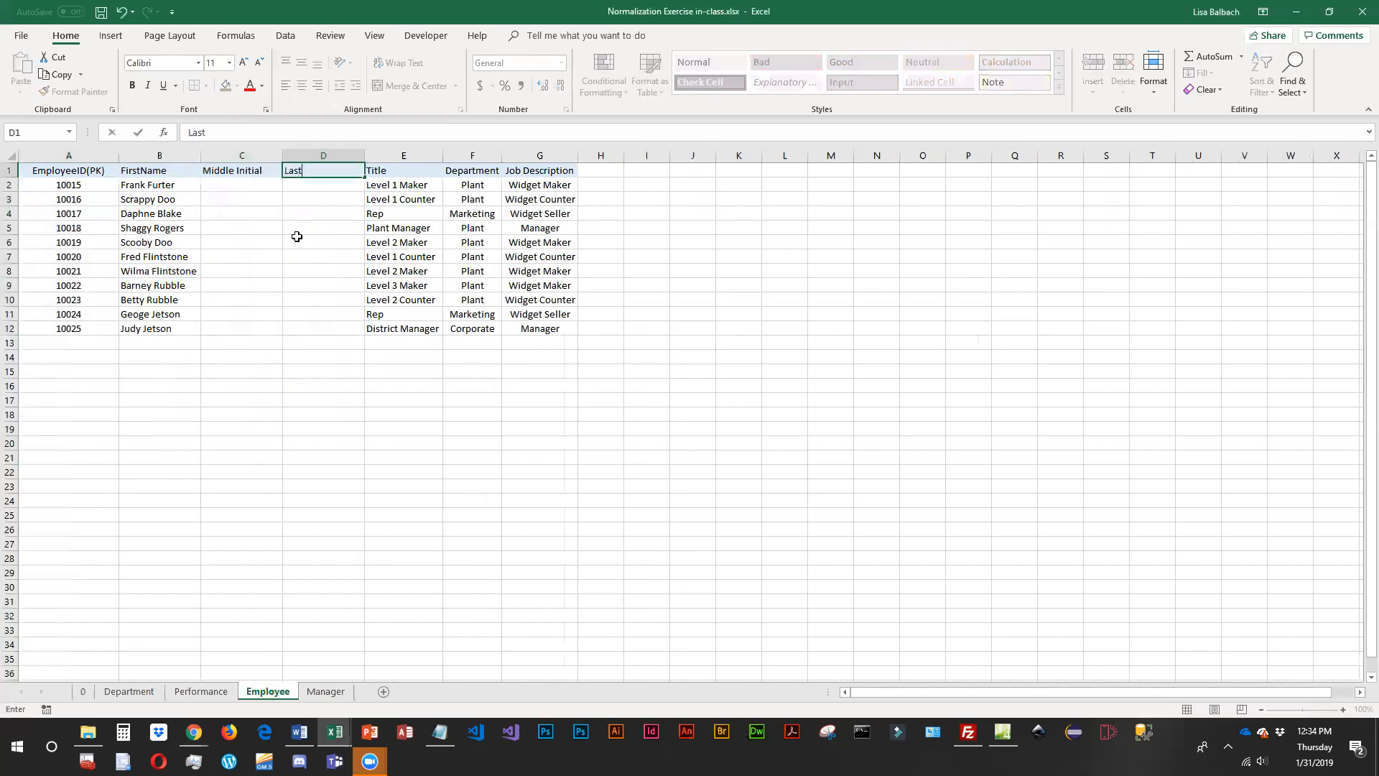
type(" Name")
key("BackSpace")
key("BackSpace")
key("BackSpace")
key("BackSpace")
key("BackSpace")
type("Name")
key("Return")
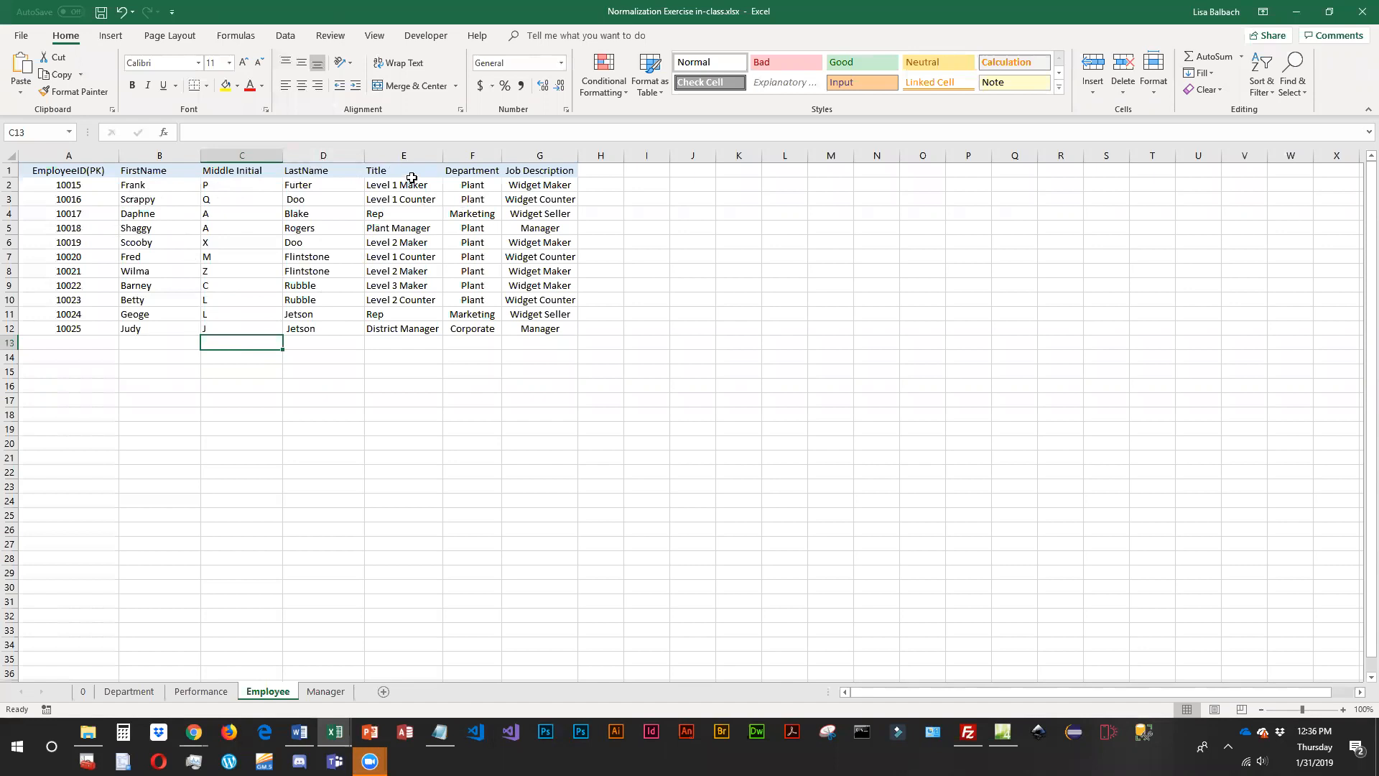
Change the heading in F1 of the Employee sheet to Department#(FK) and widen column F to fit it.
left_click(491, 182)
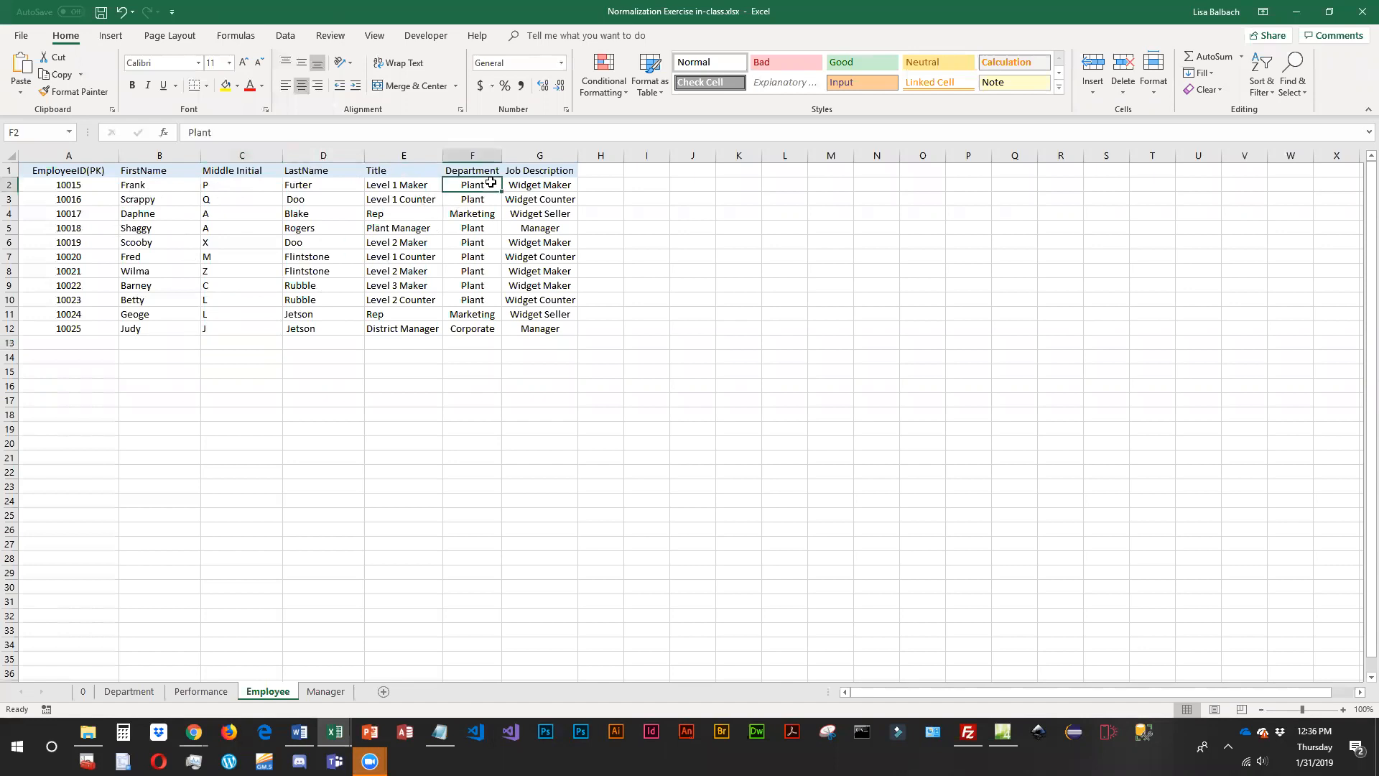
left_click_drag(506, 155, 521, 155)
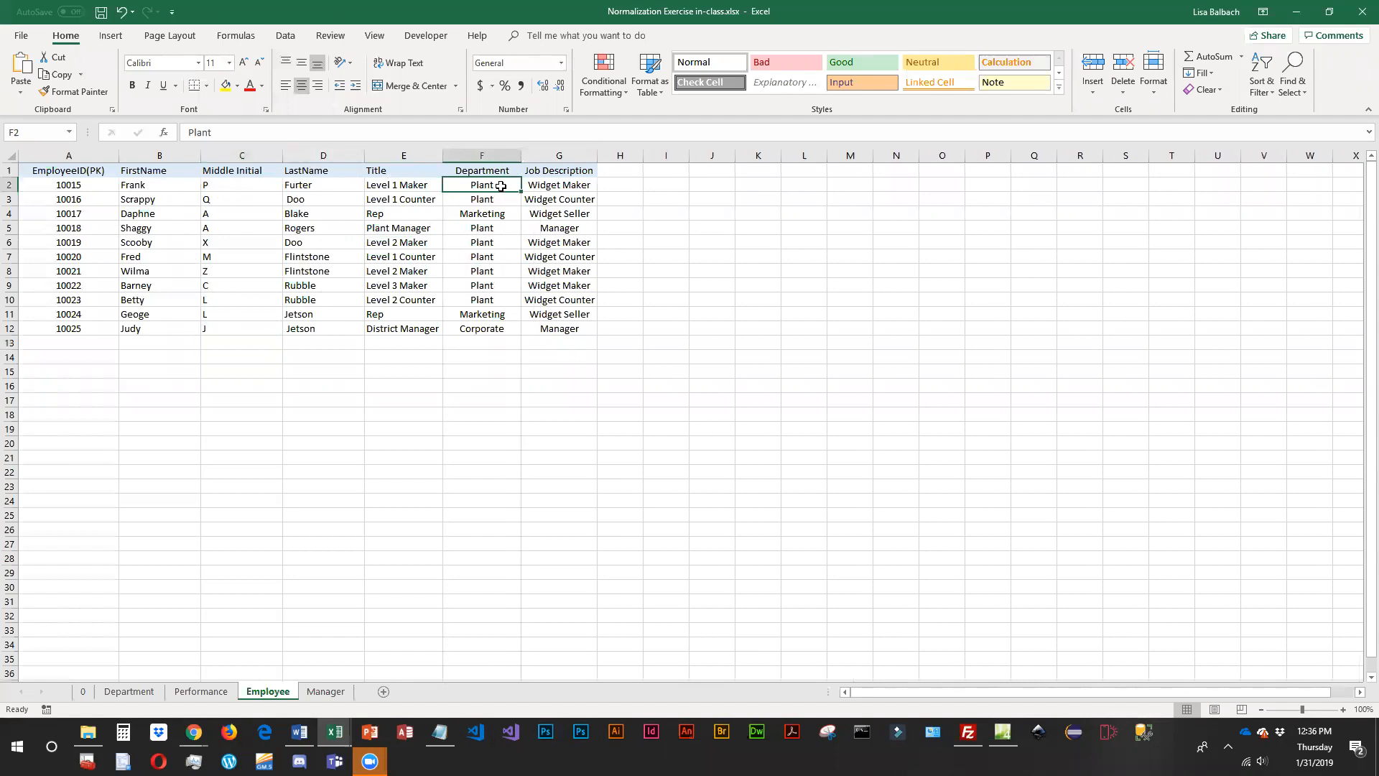
key("Up")
key("F2")
type("#(FK)")
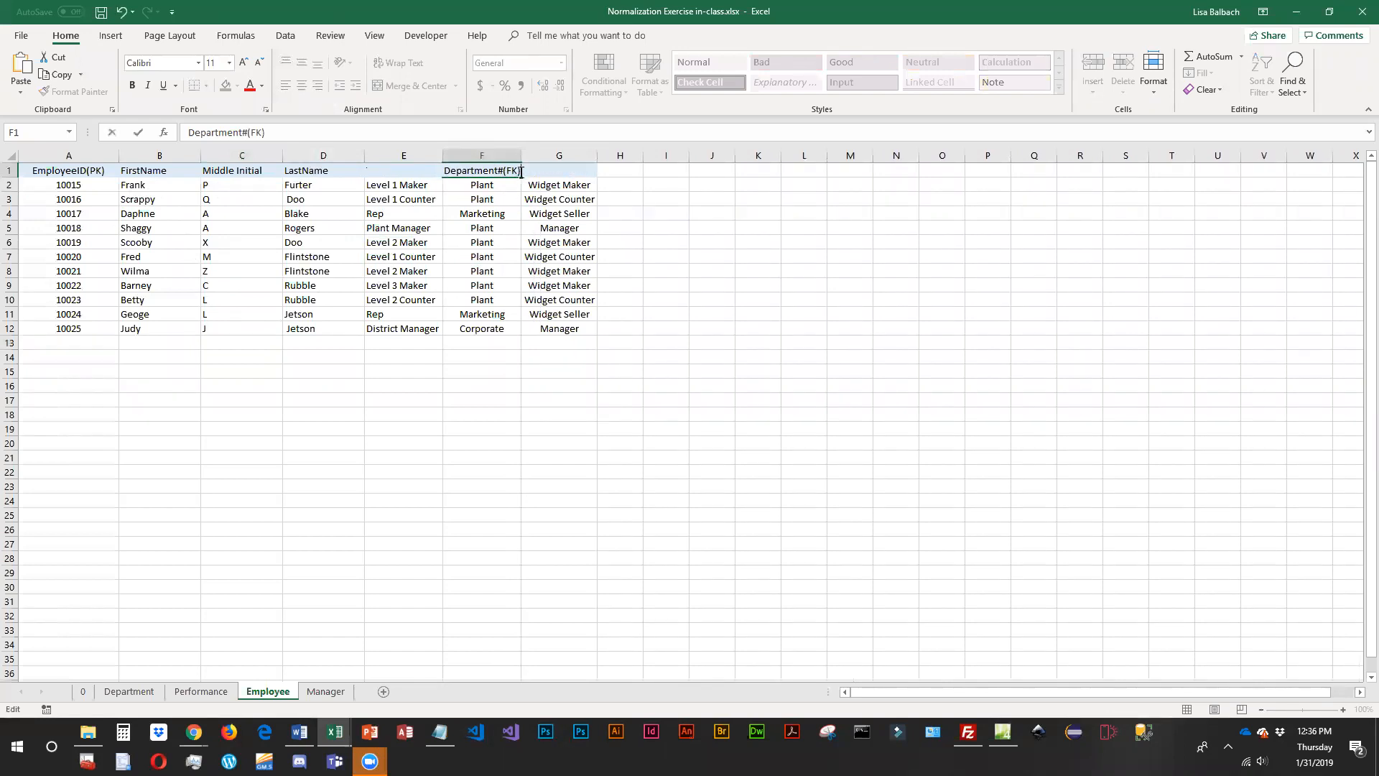
left_click_drag(524, 417, 525, 425)
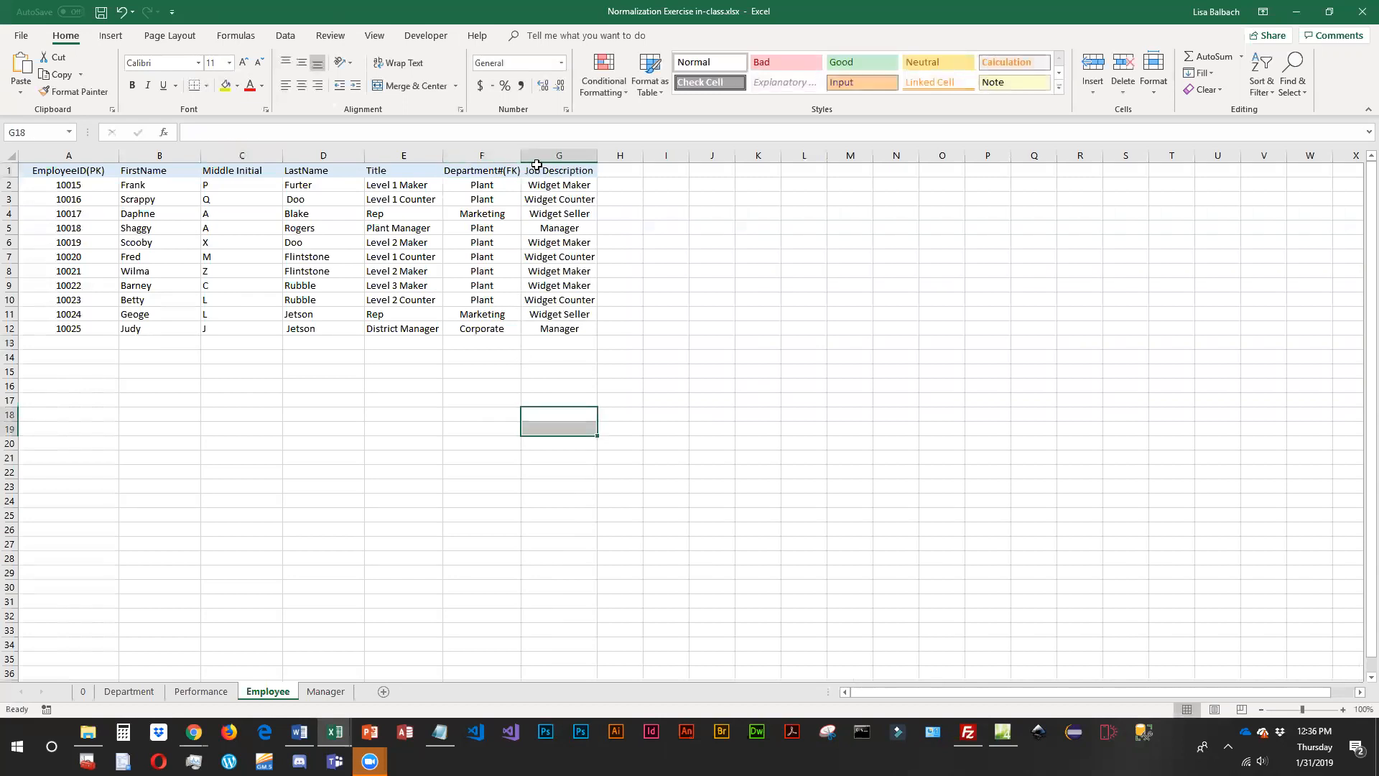
left_click_drag(521, 152, 530, 152)
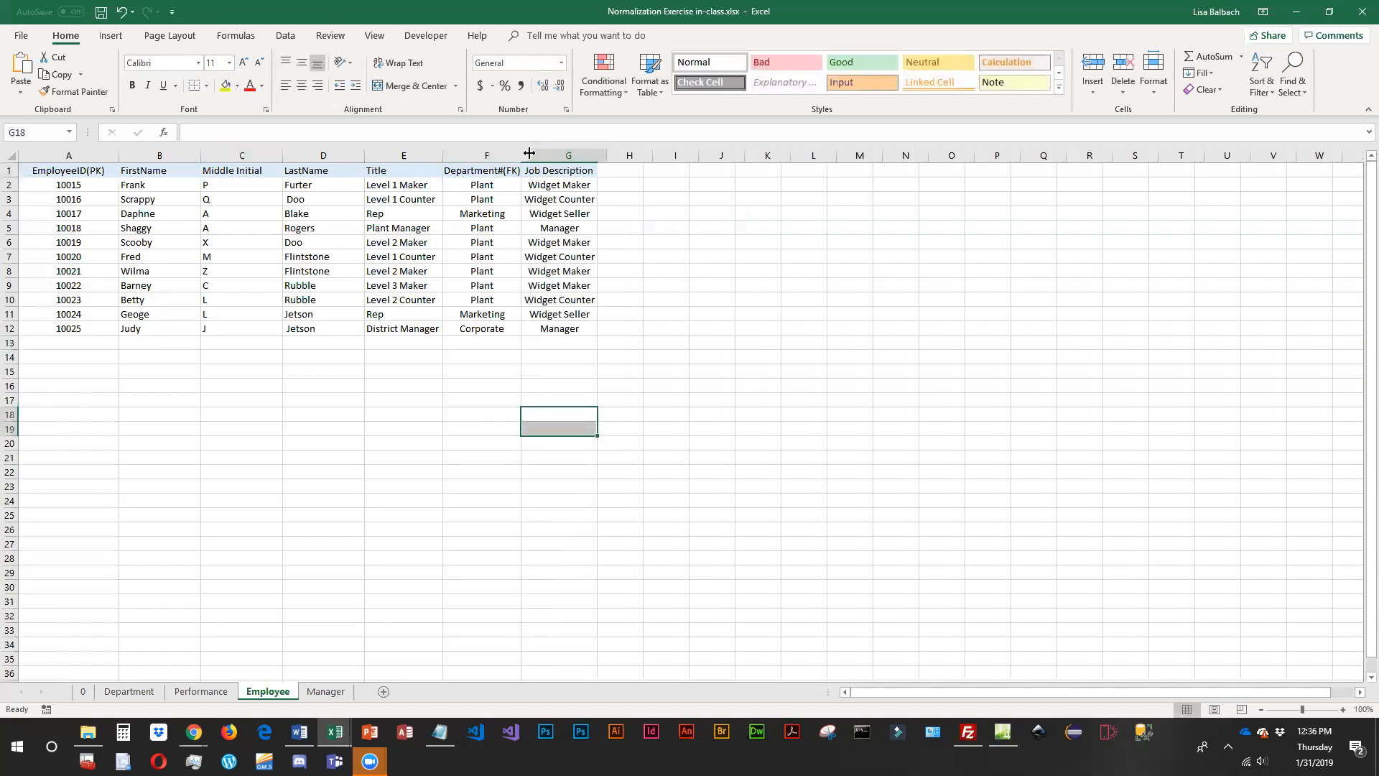
Replace the department names in F2:F12 with codes, PL for Plant, MKT for Marketing and CO for Corporate, and widen the Job Description column.
left_click(504, 185)
type("PL")
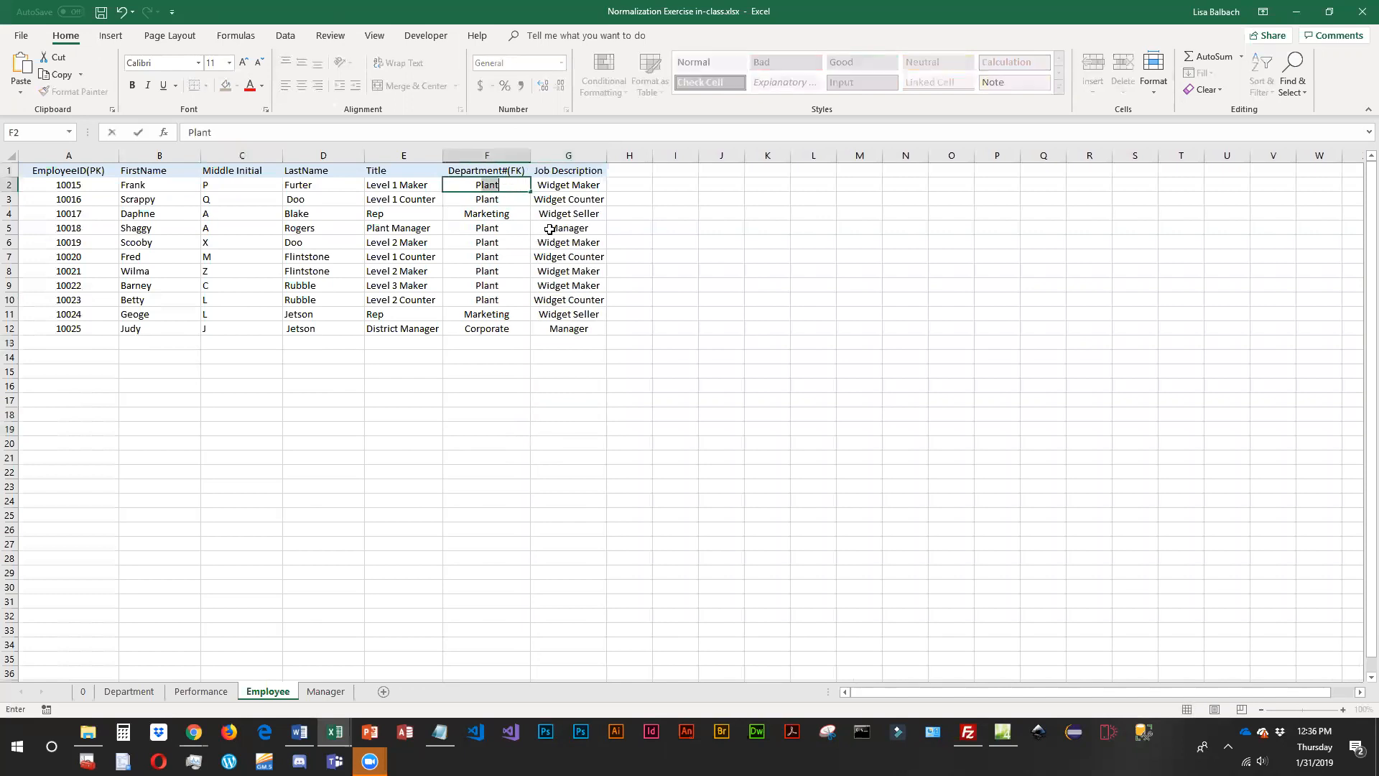
key("BackSpace")
key("Return")
type("PL")
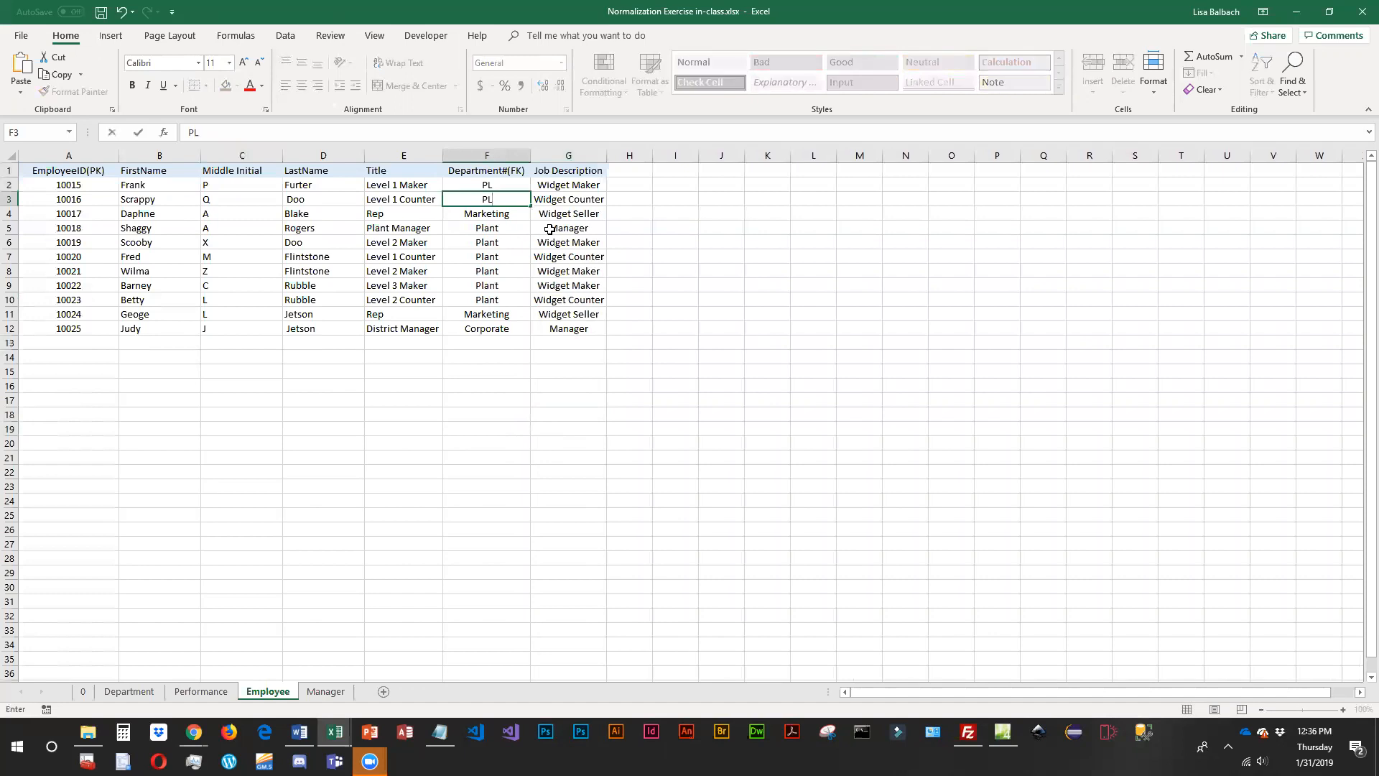
key("Return")
type("MKT")
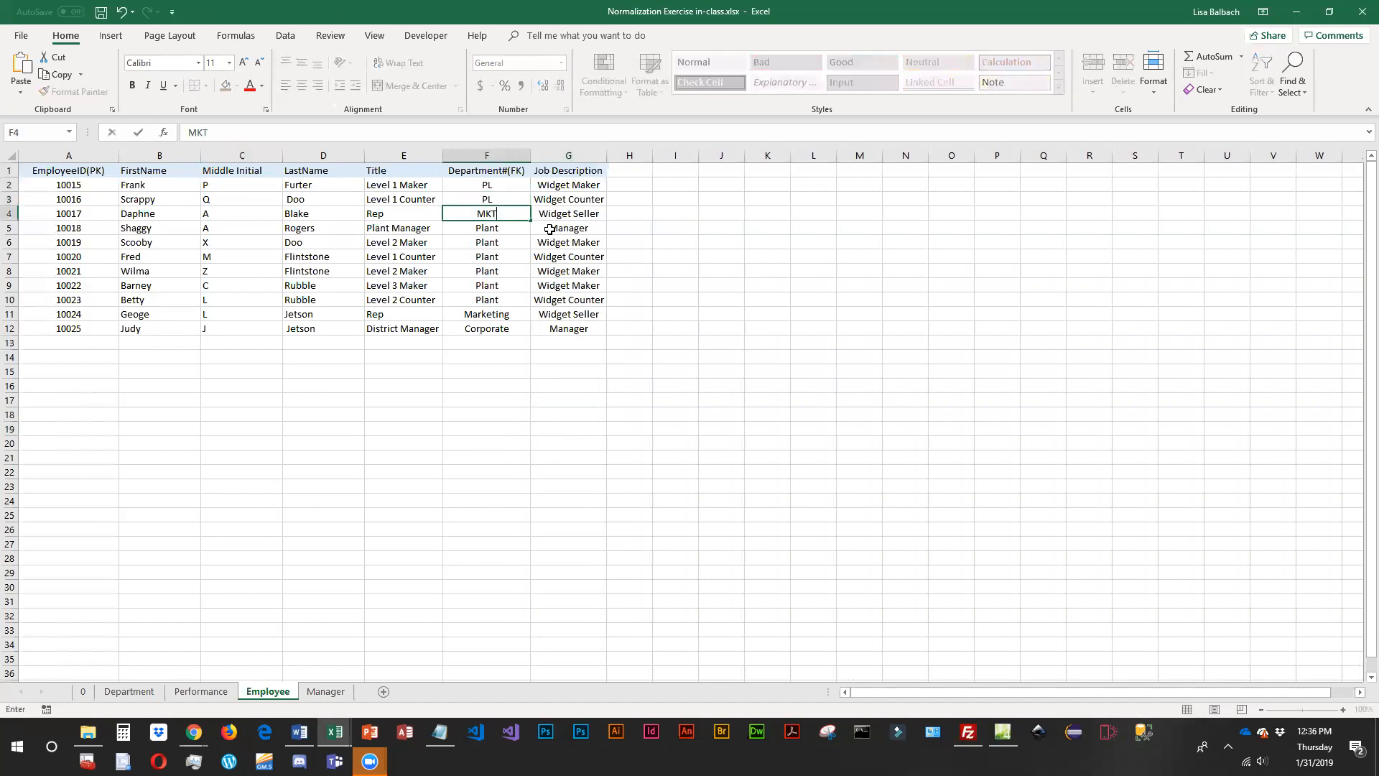
key("Return")
type("PL")
key("Return")
type("PL")
key("Return")
type("PL")
key("Return")
type("PL")
key("Return")
type("PL")
key("Return")
type("PL")
key("Return")
type("MKTKT")
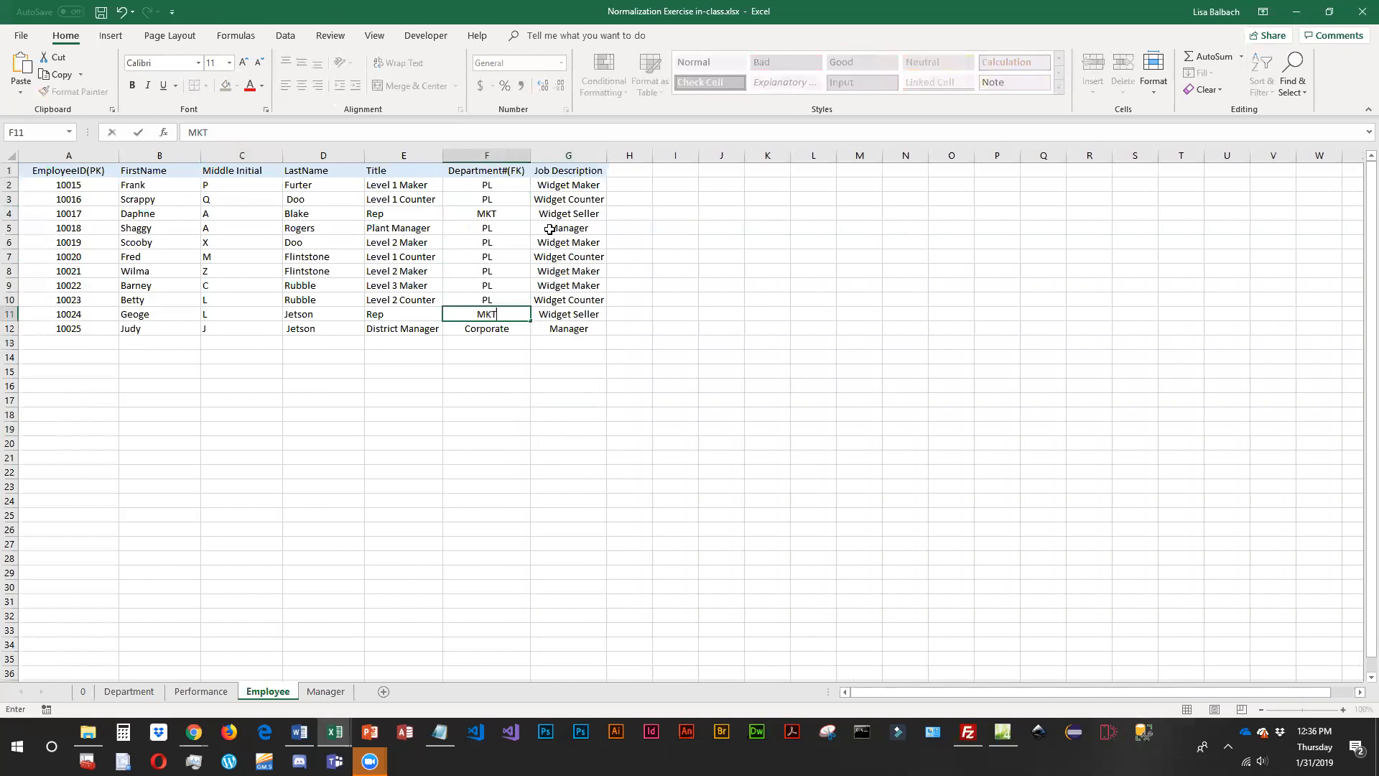
key("Return")
type("CO")
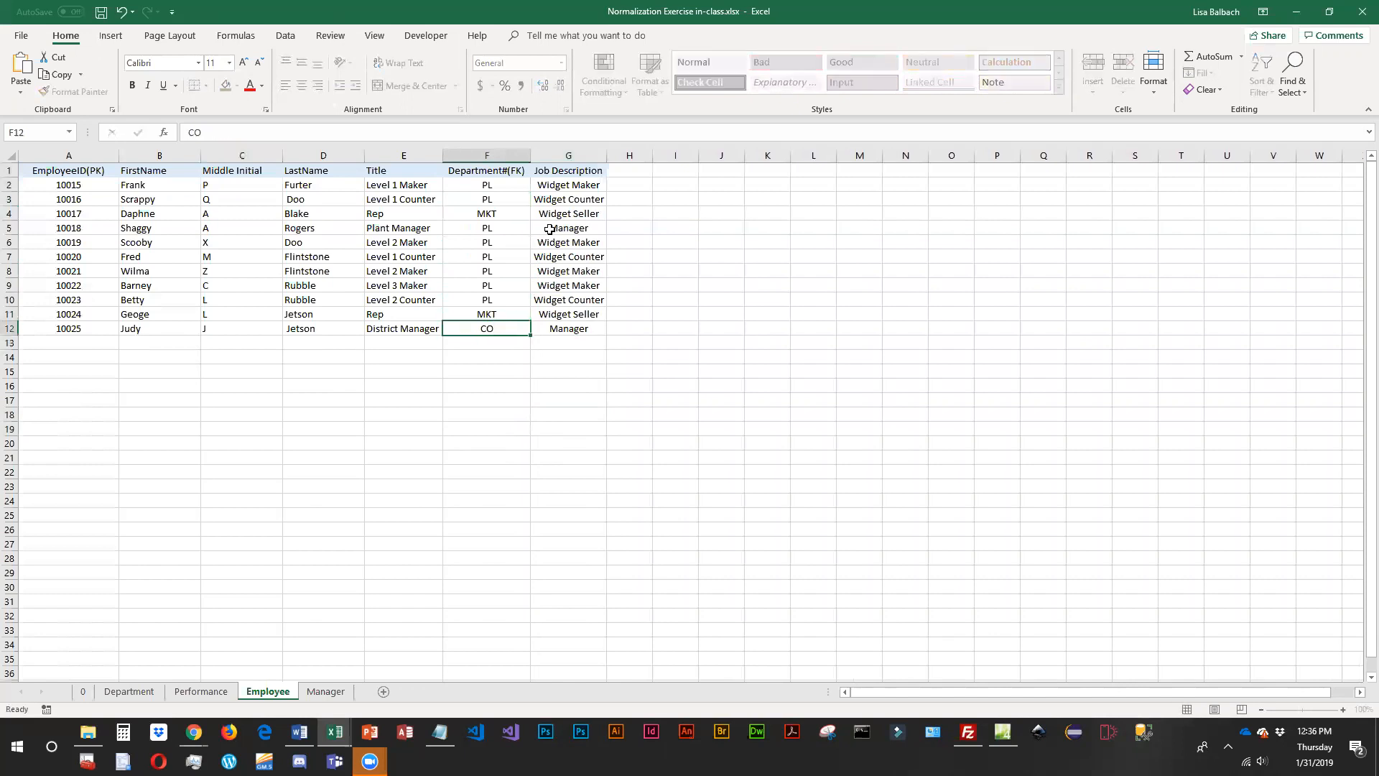
key("Return")
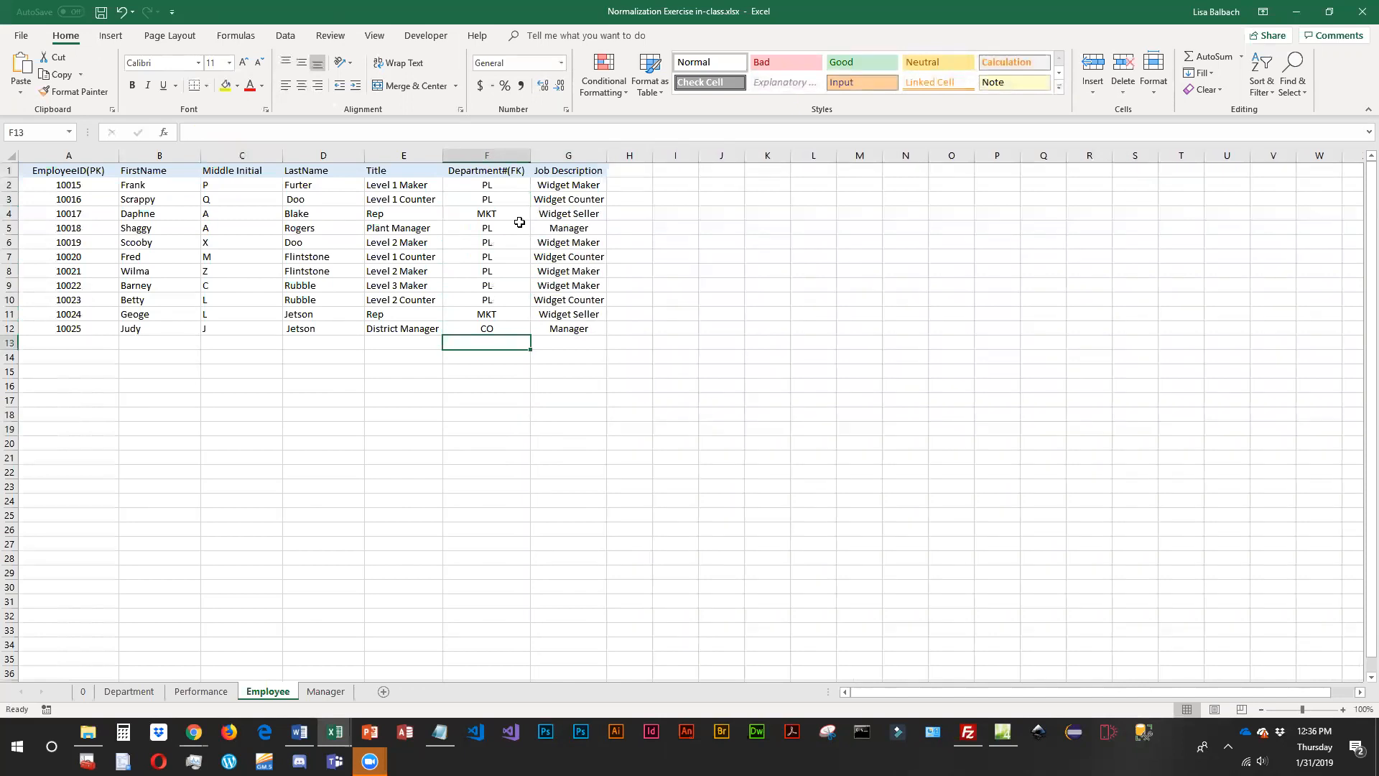
left_click_drag(607, 155, 628, 156)
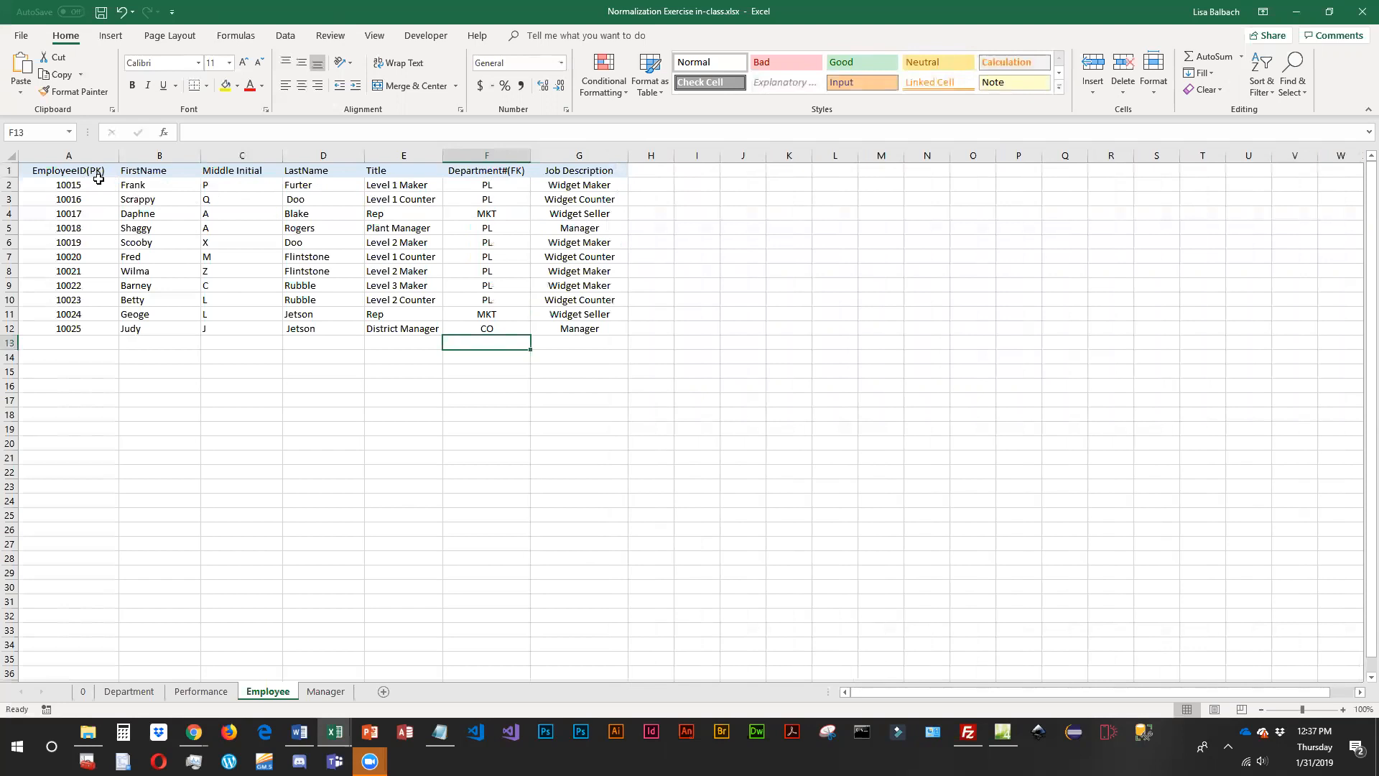
left_click(590, 187)
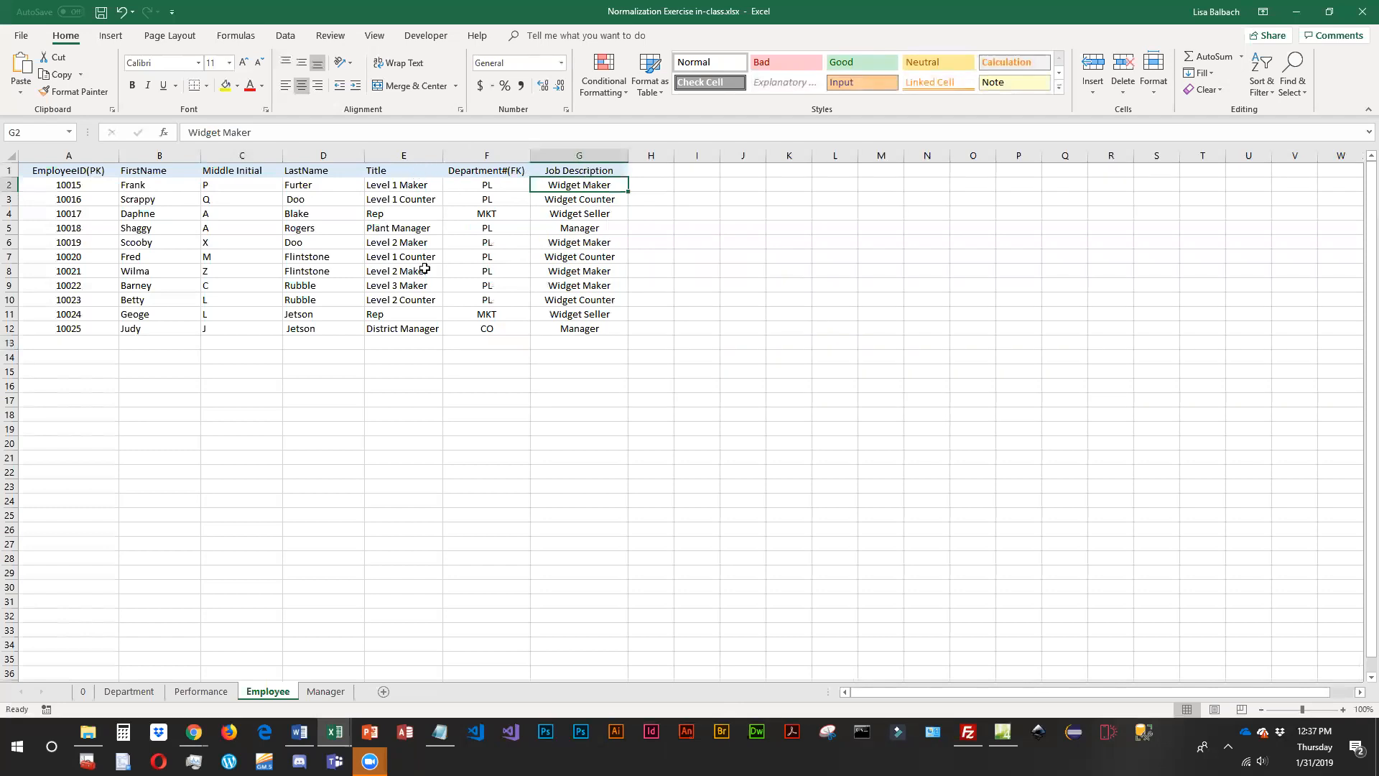
Add a new worksheet between Employee and Manager and name it Positions.
left_click(383, 692)
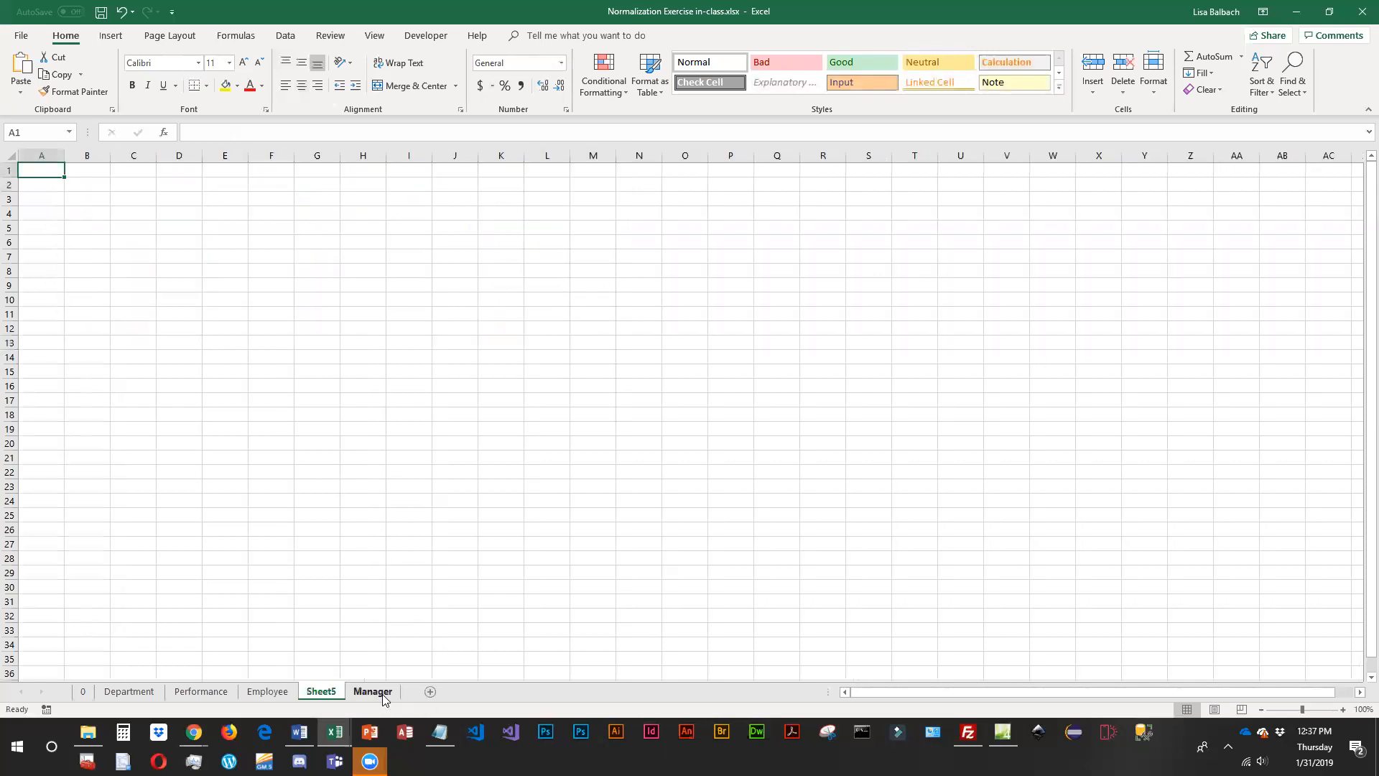
double_click(321, 691)
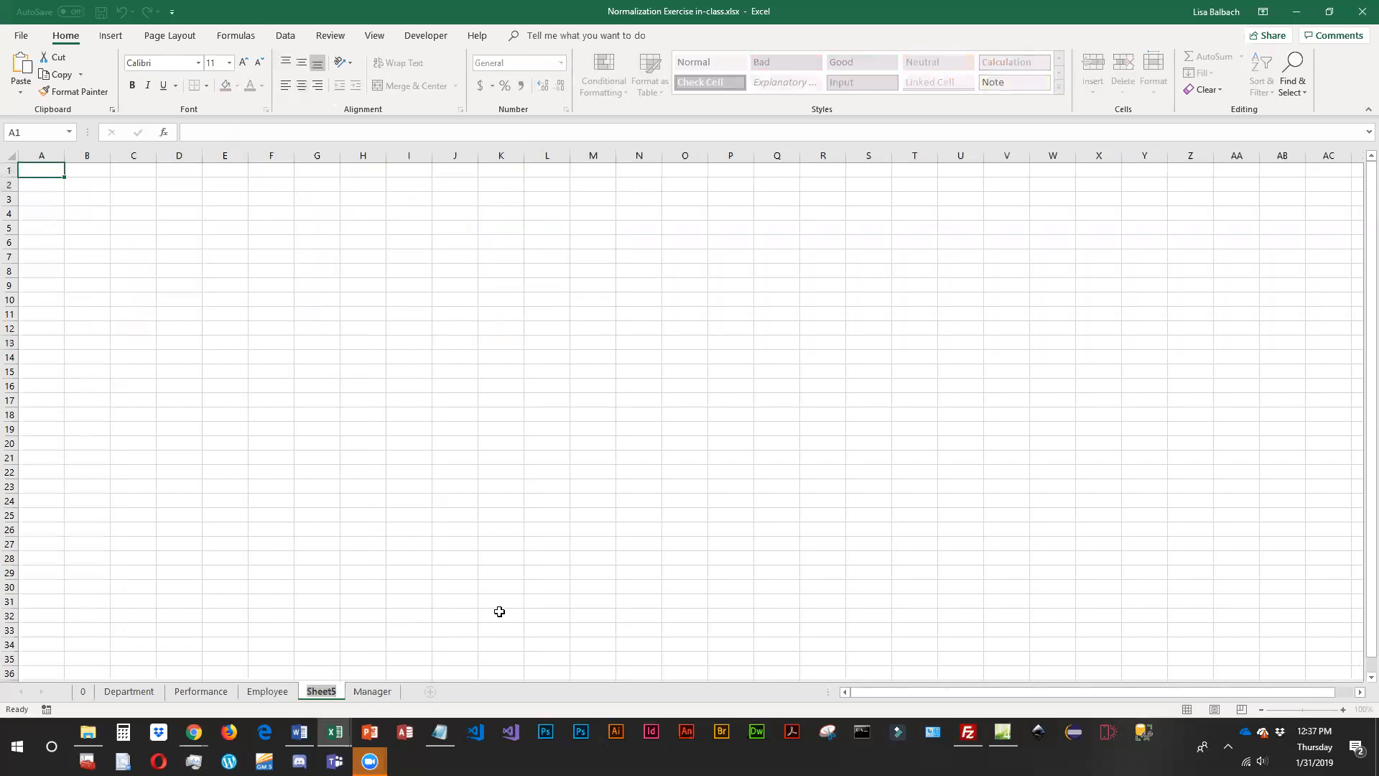
type("Positions")
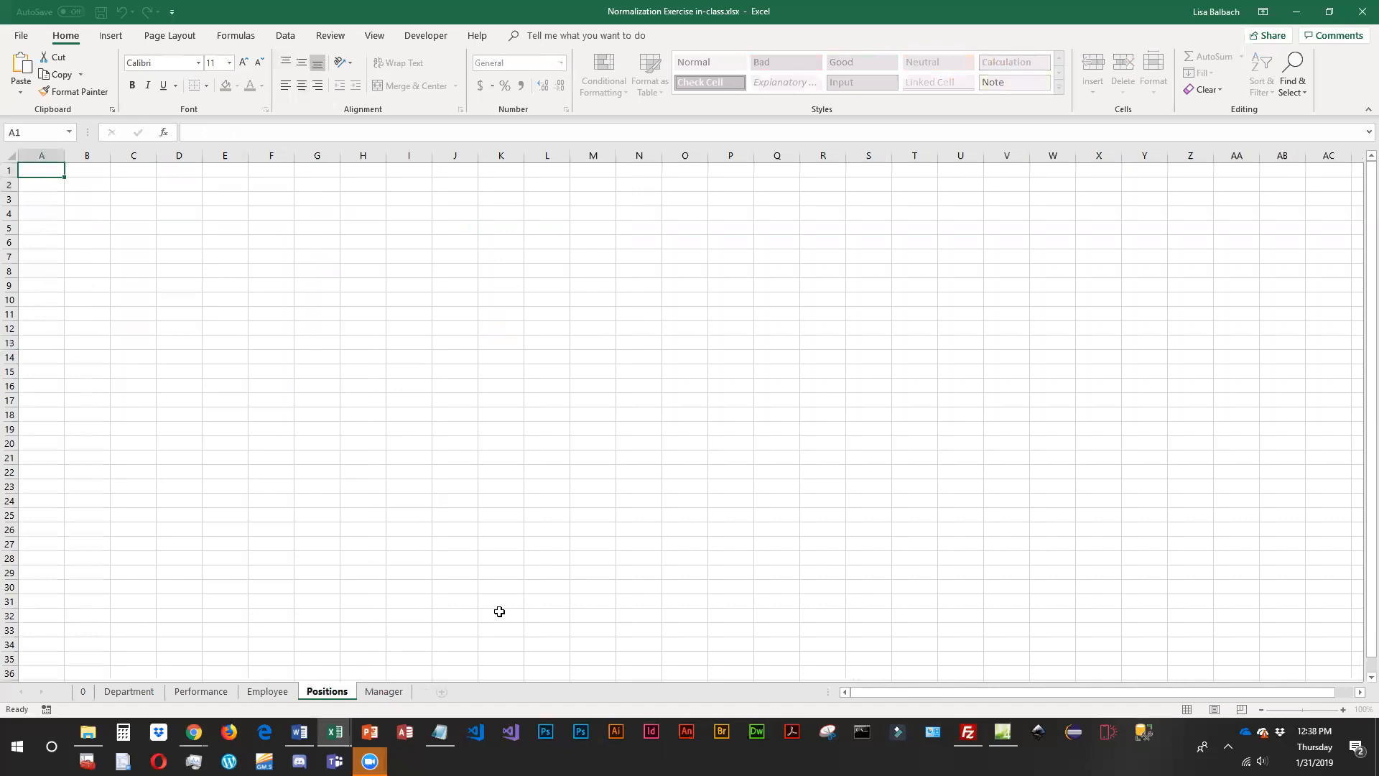
key("Return")
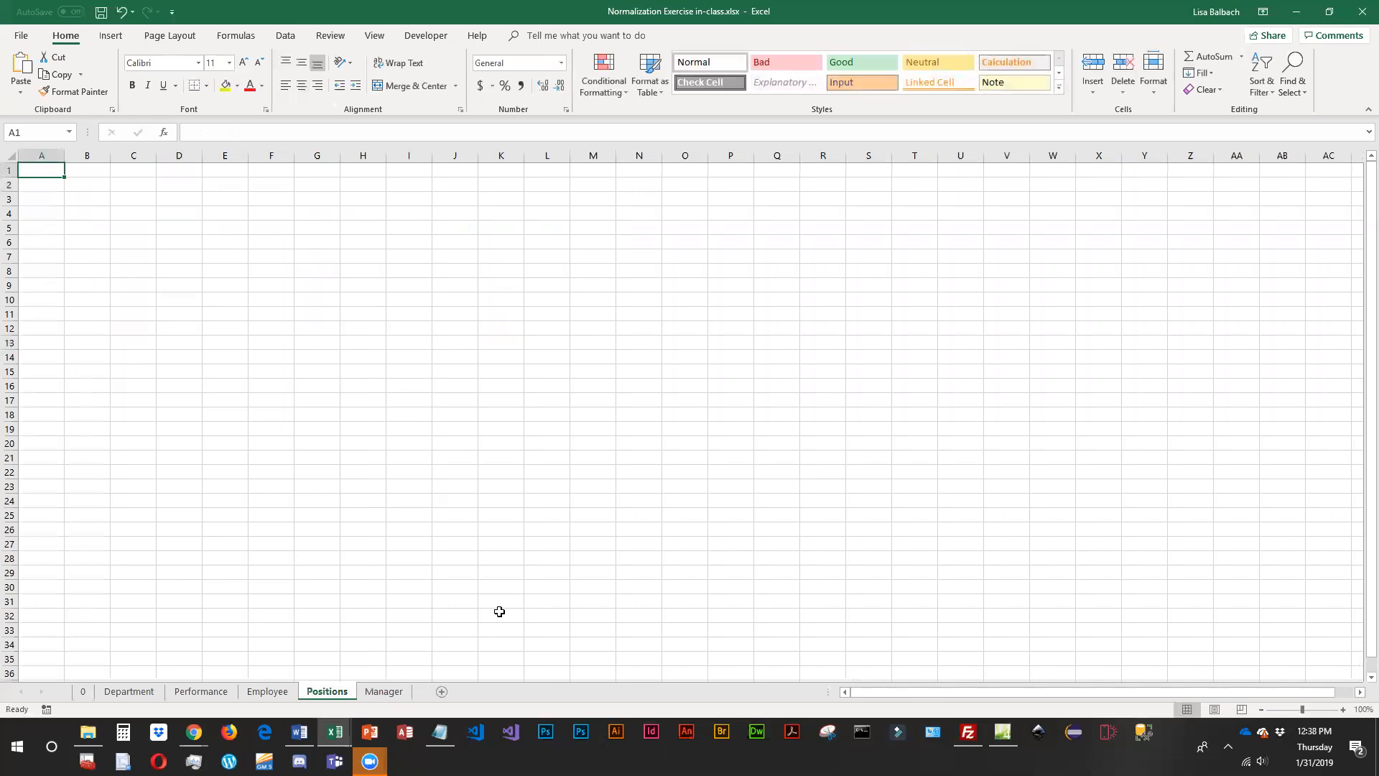
Copy the Title column, E1:E12, from the Employee sheet to the Positions sheet and move it to start at B1.
left_click(271, 692)
left_click_drag(406, 170, 386, 328)
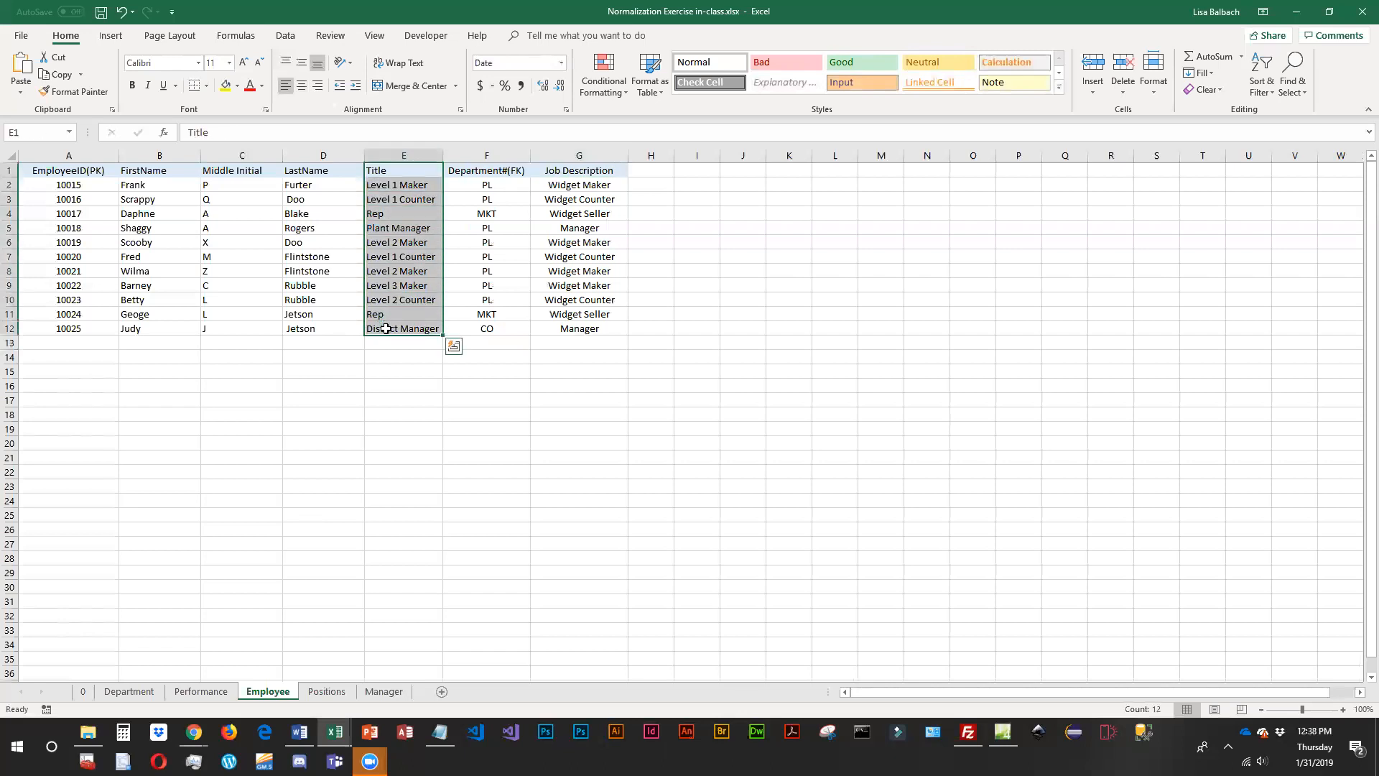
key("ctrl+c")
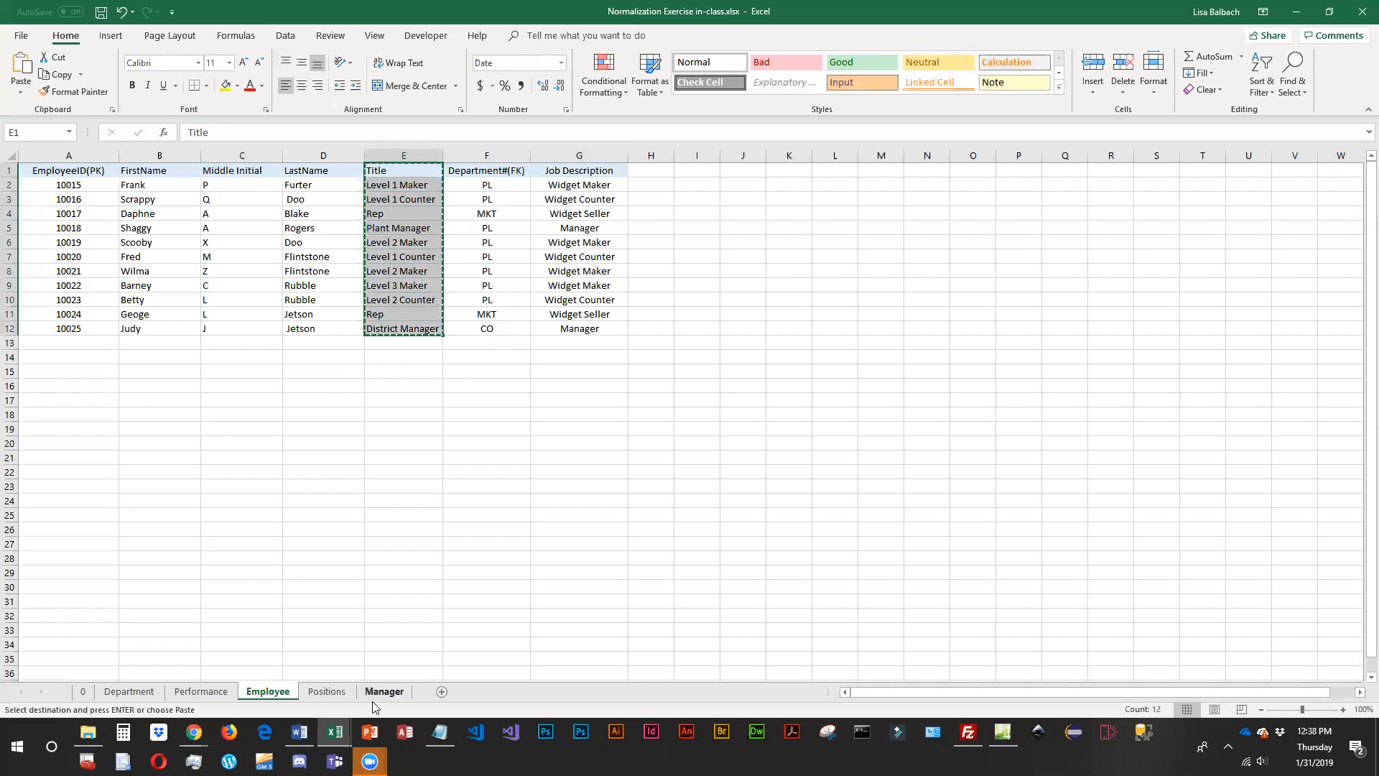
left_click(327, 692)
key("ctrl+v")
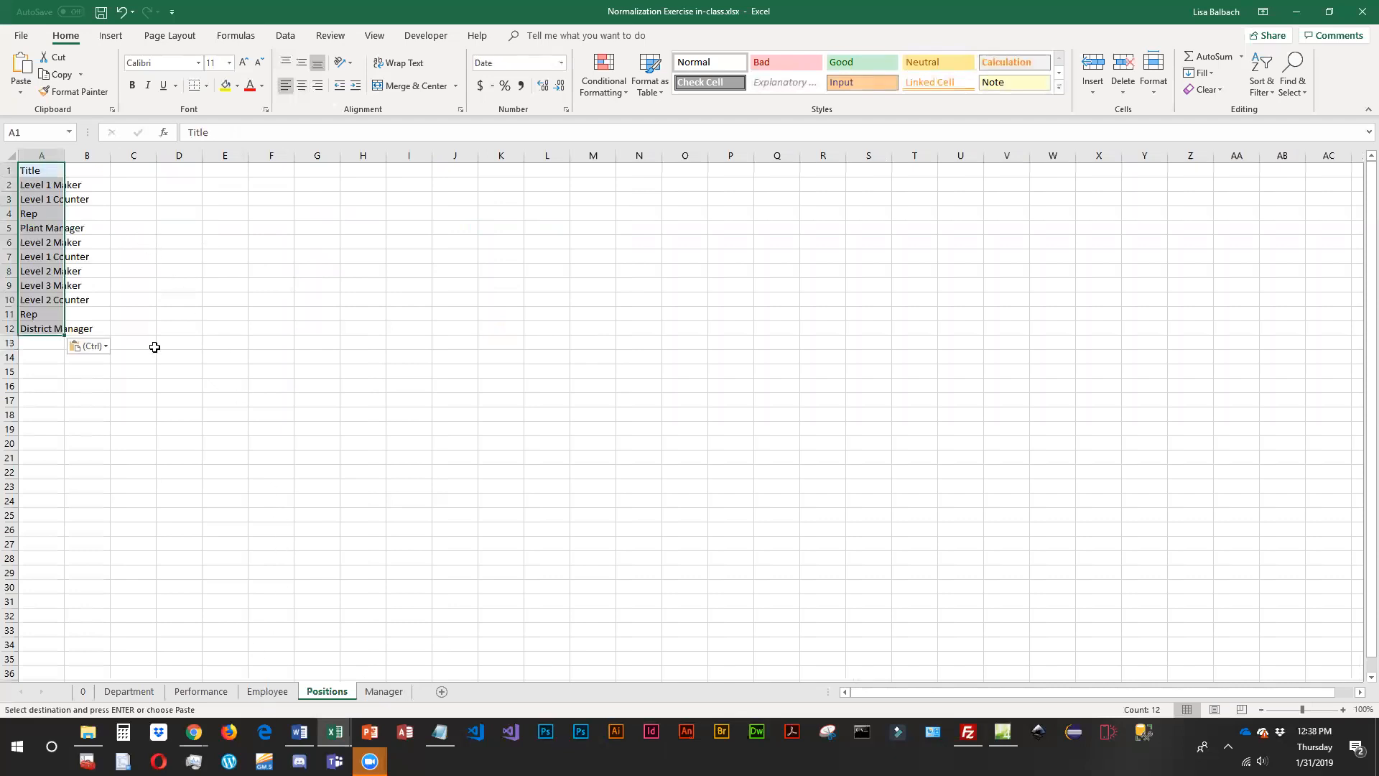
left_click_drag(69, 169, 88, 174)
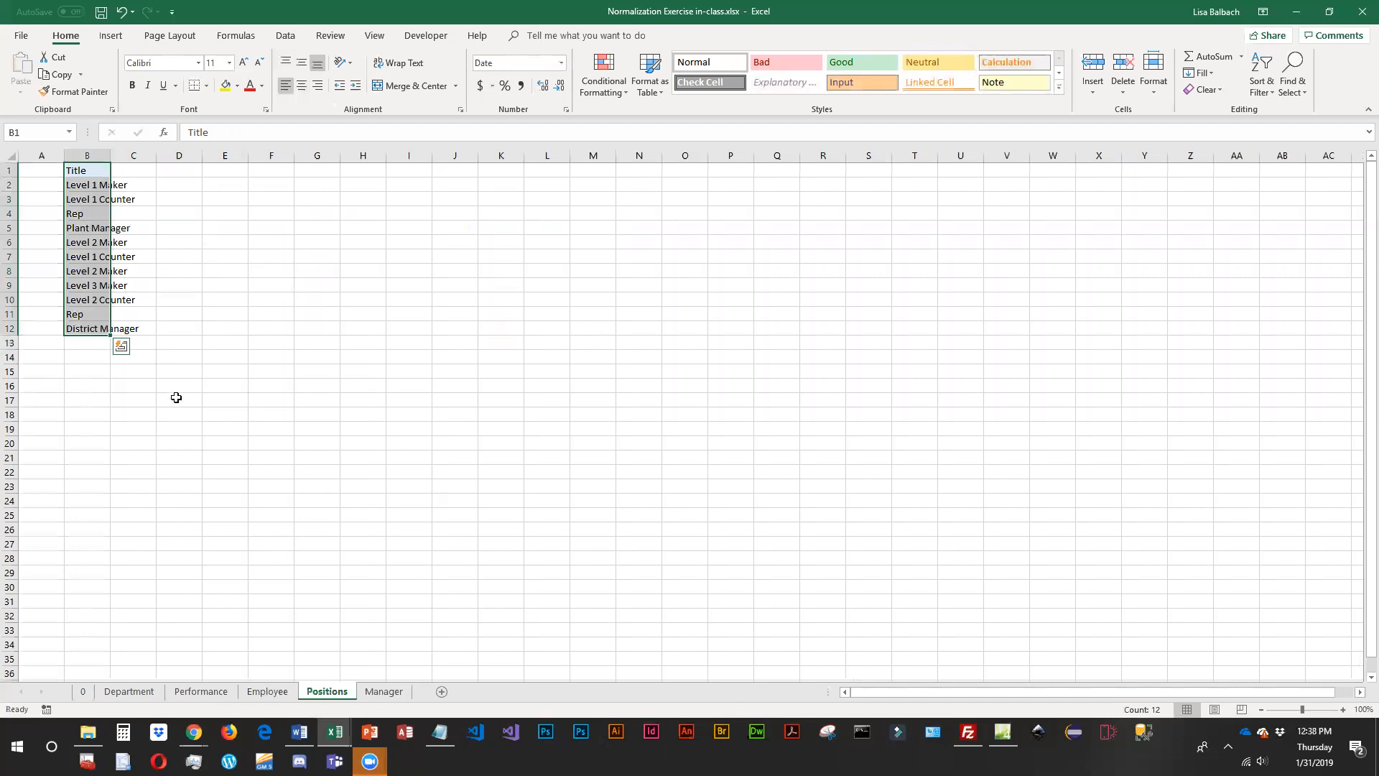
Copy the Job Description column, G1:G12, from the Employee sheet to C1 of the Positions sheet and auto-fit columns B and C.
left_click(283, 697)
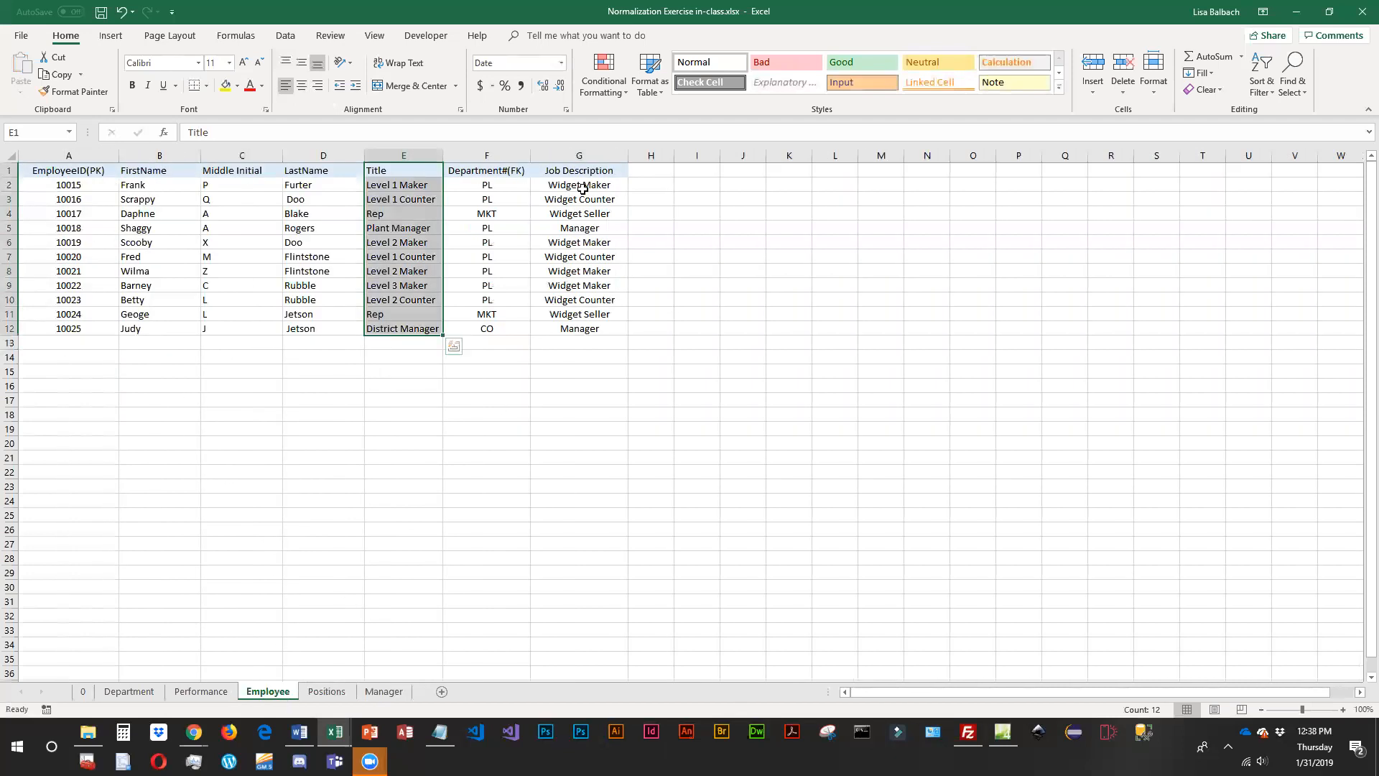
left_click_drag(578, 170, 580, 329)
key("ctrl+c")
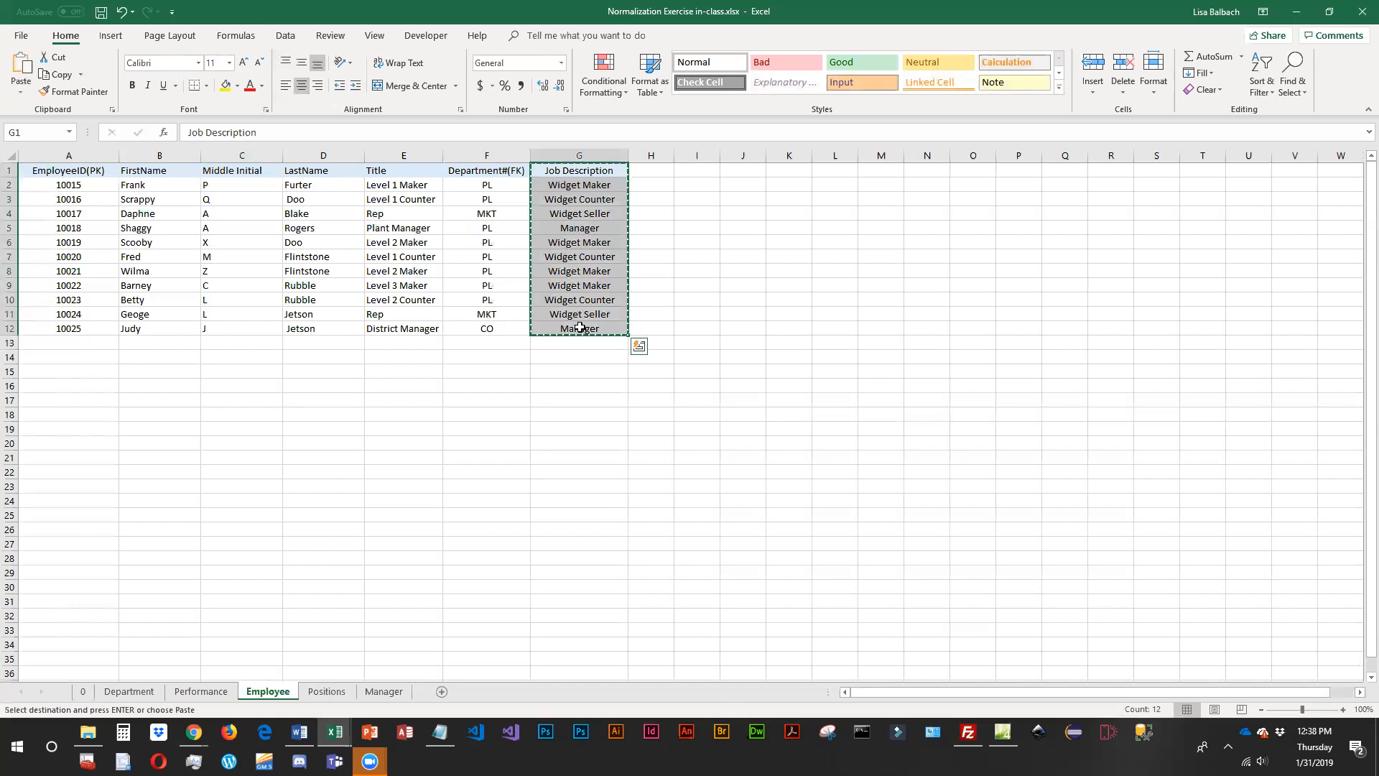
left_click(327, 691)
left_click(142, 171)
key("ctrl+v")
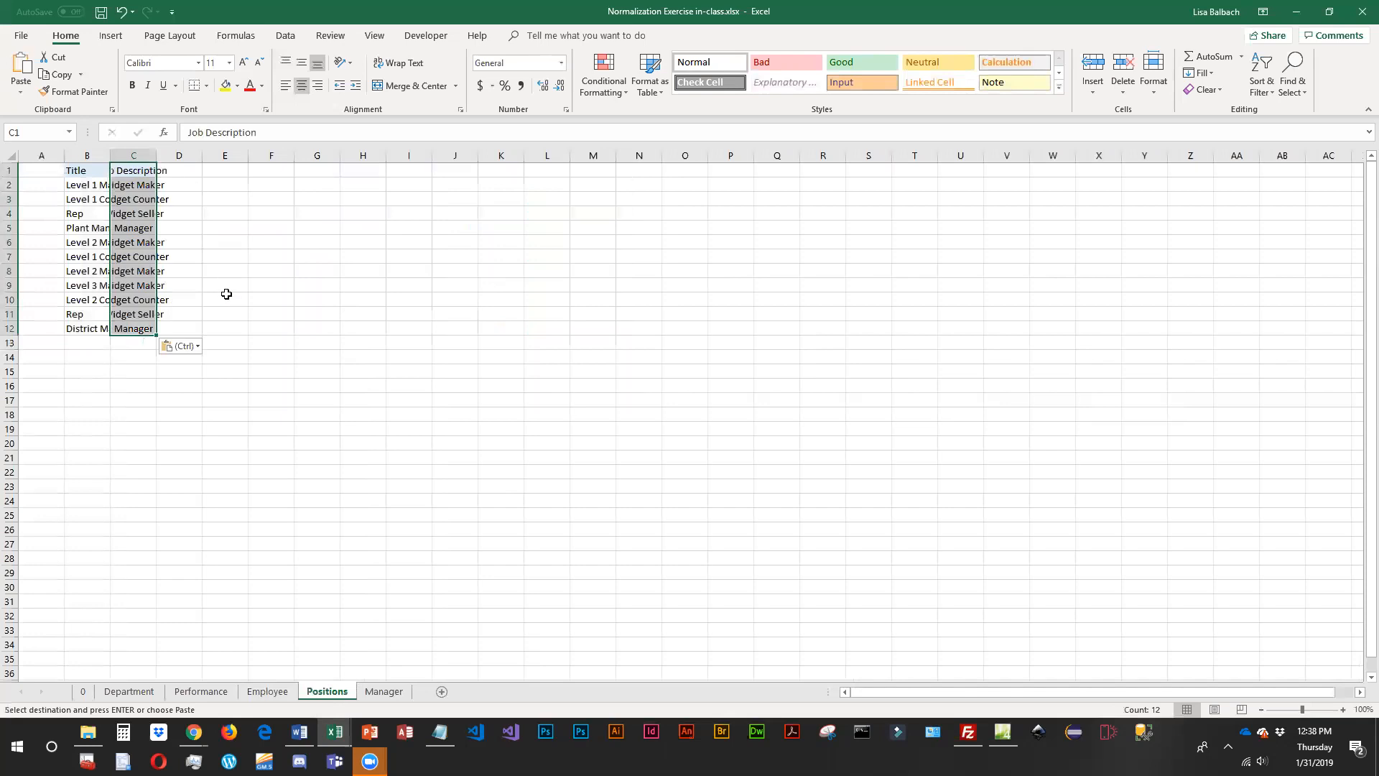
double_click(156, 156)
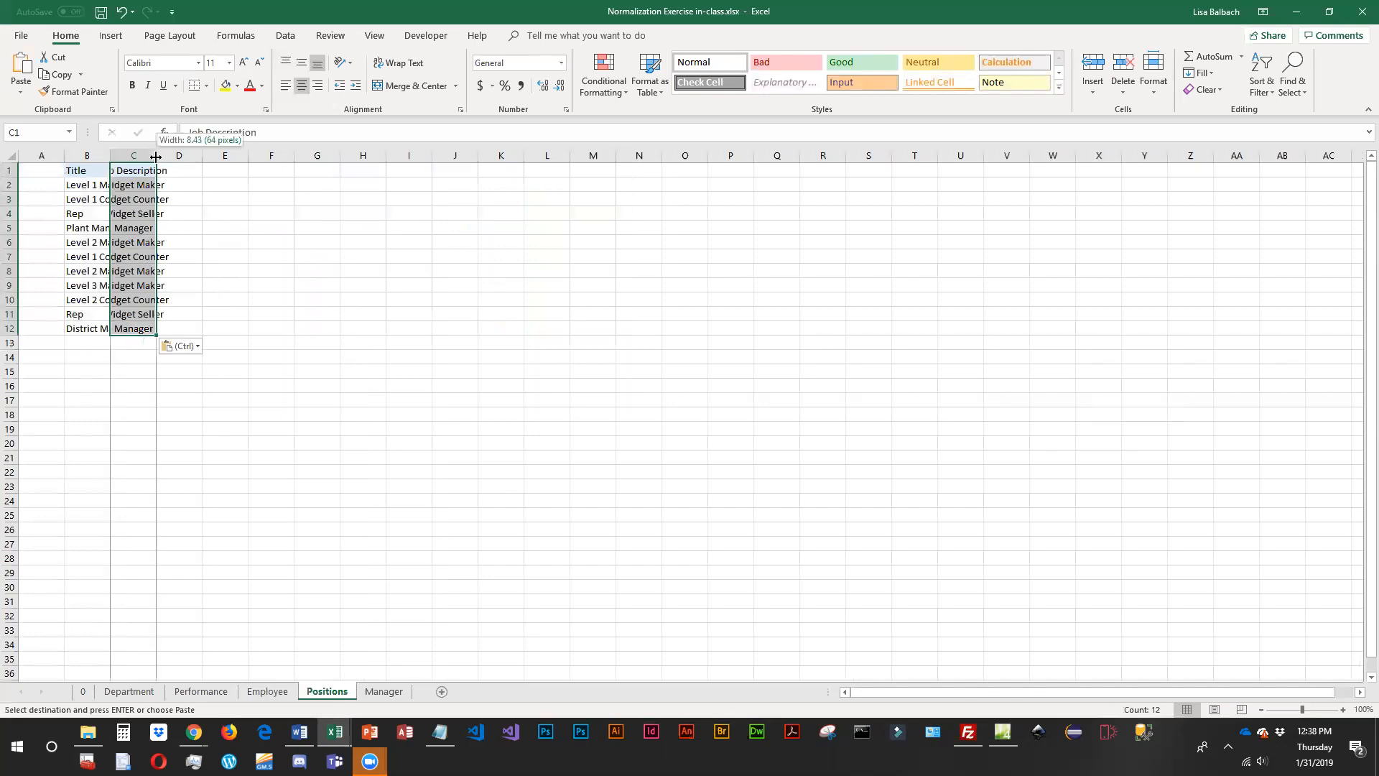
double_click(110, 157)
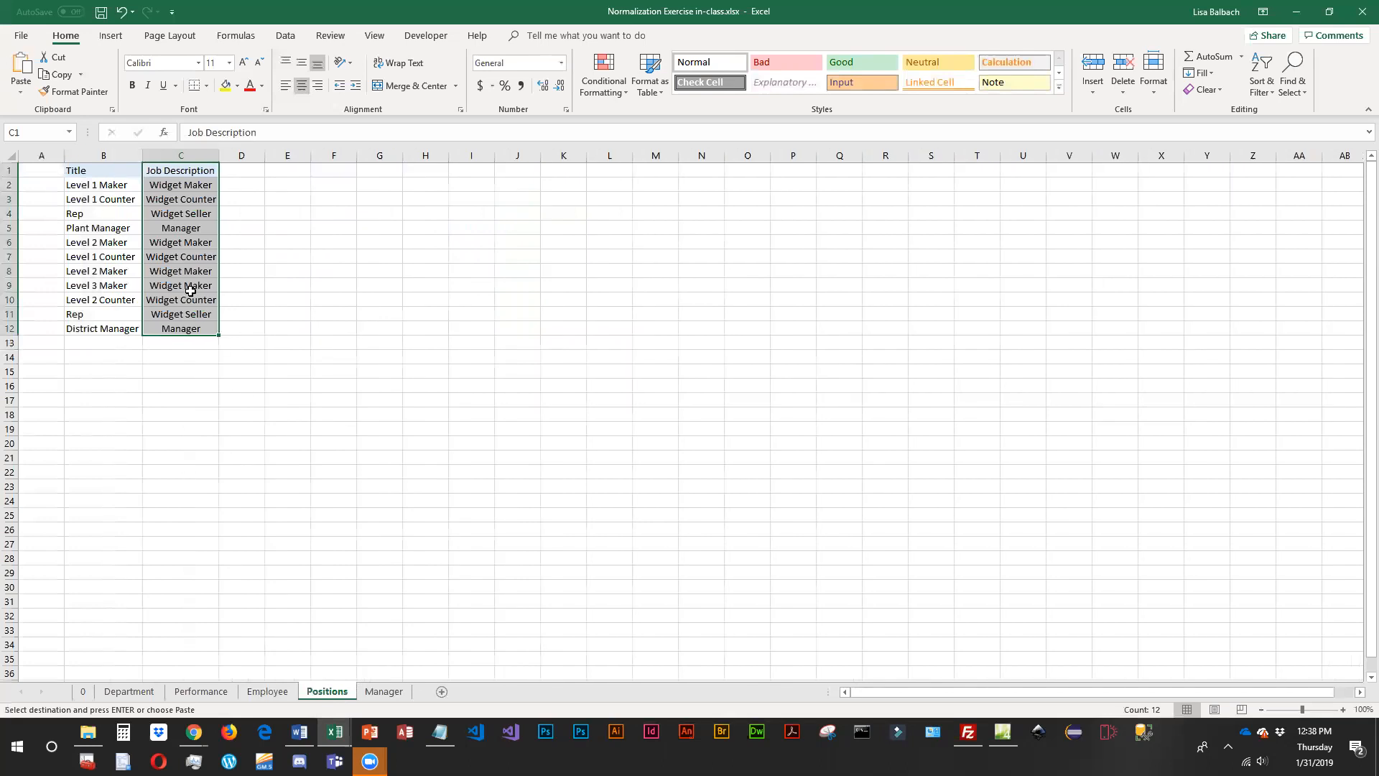
Enter the header JobCode(PK) in A1 of the Positions sheet and widen column A to fit it.
left_click(30, 172)
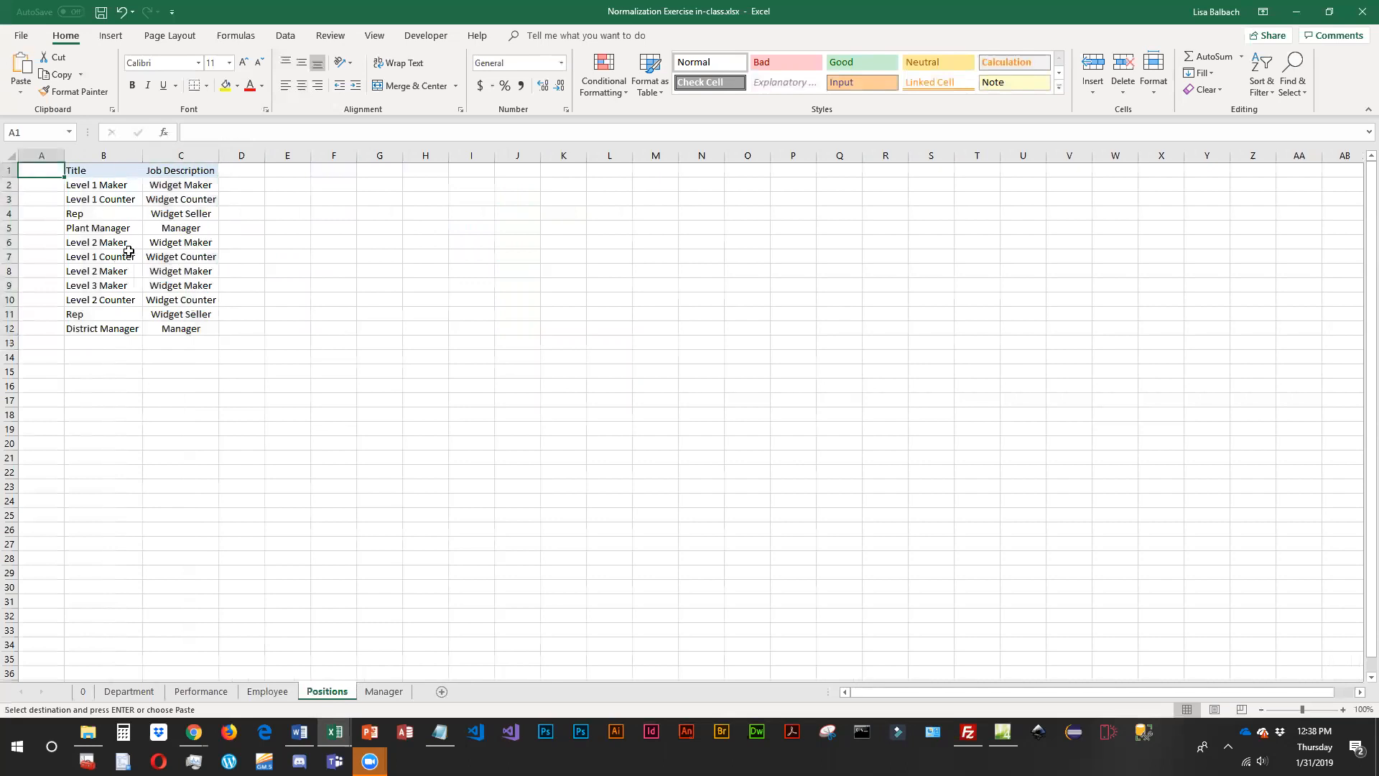
type("J")
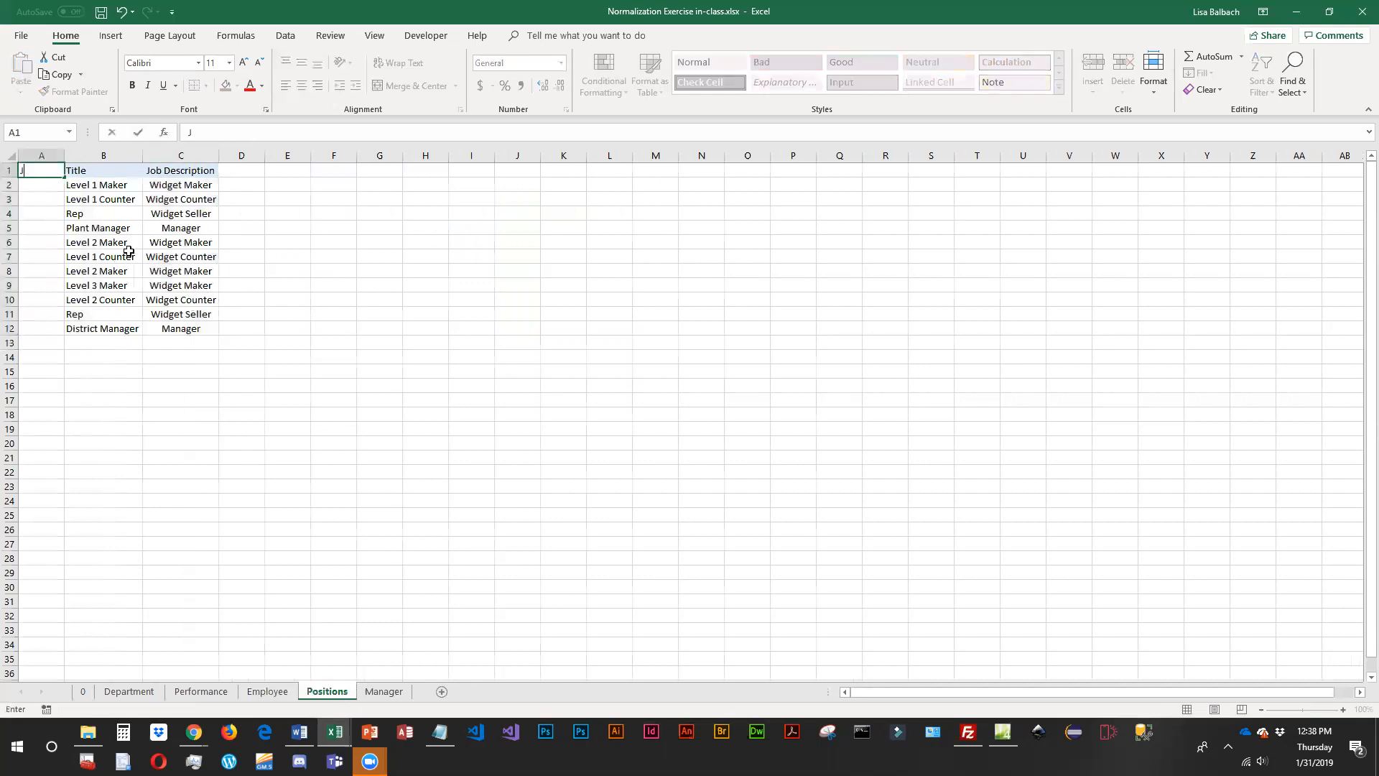
type("obCode(PK")
key("Return")
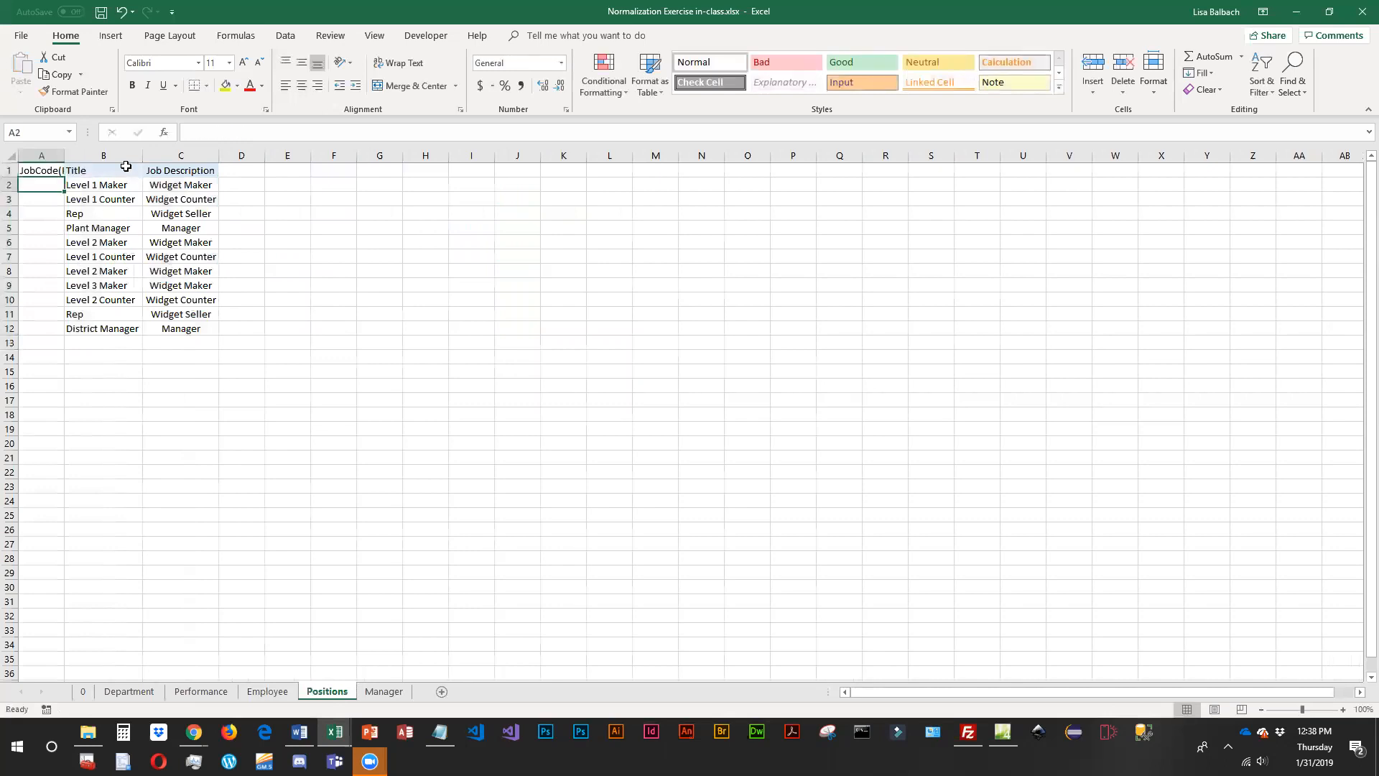
left_click_drag(62, 154, 109, 153)
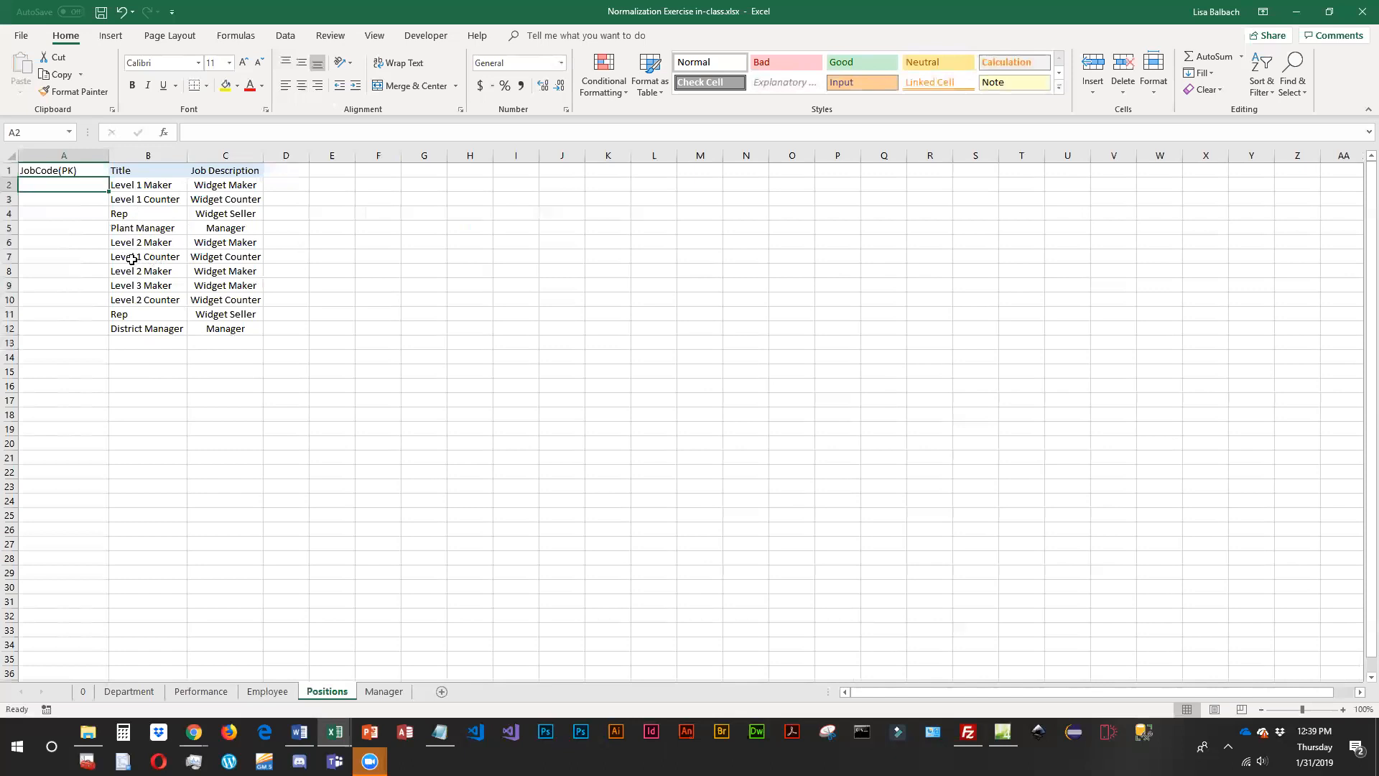
Clear the duplicate Level 1 Counter entry in B7:C7 and move the block B4:C12 down to start at B13.
left_click_drag(153, 260, 234, 259)
key("Delete")
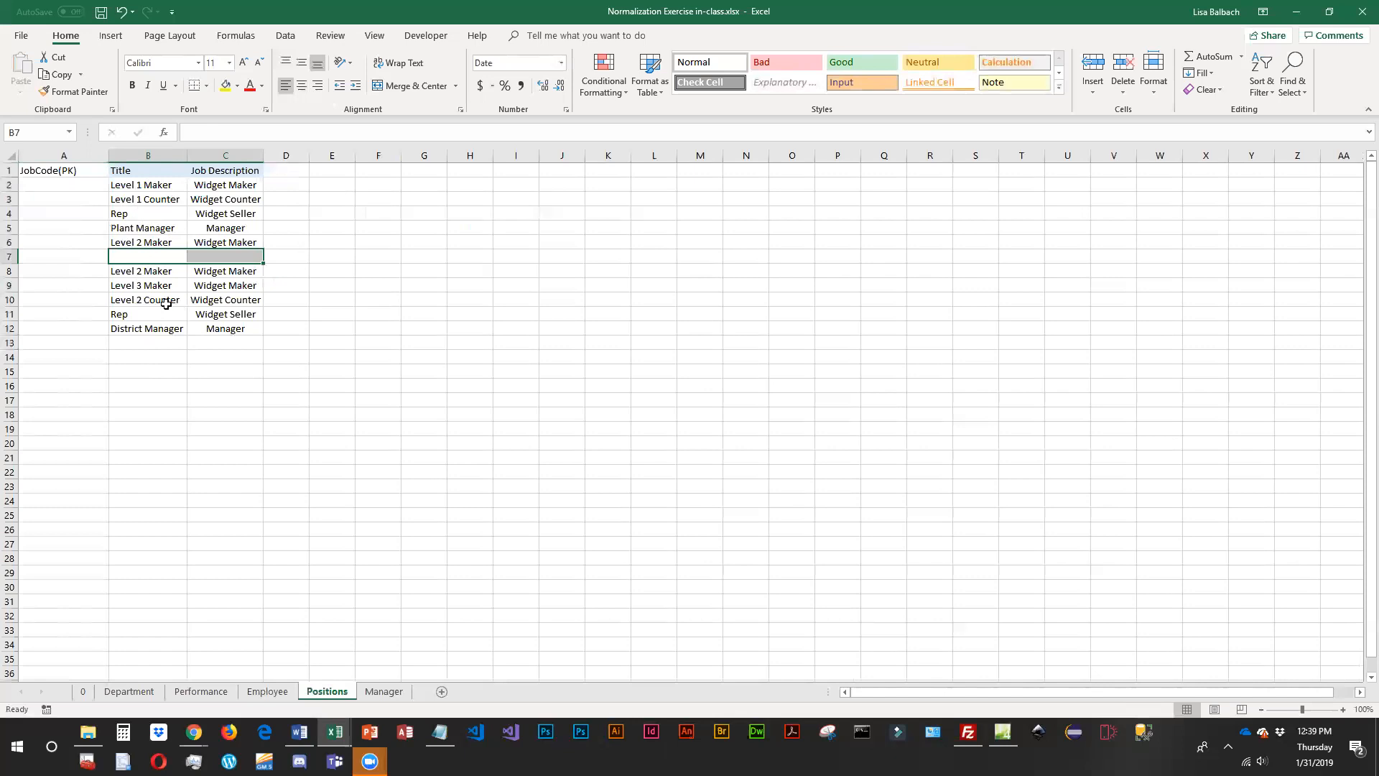
left_click_drag(133, 211, 208, 466)
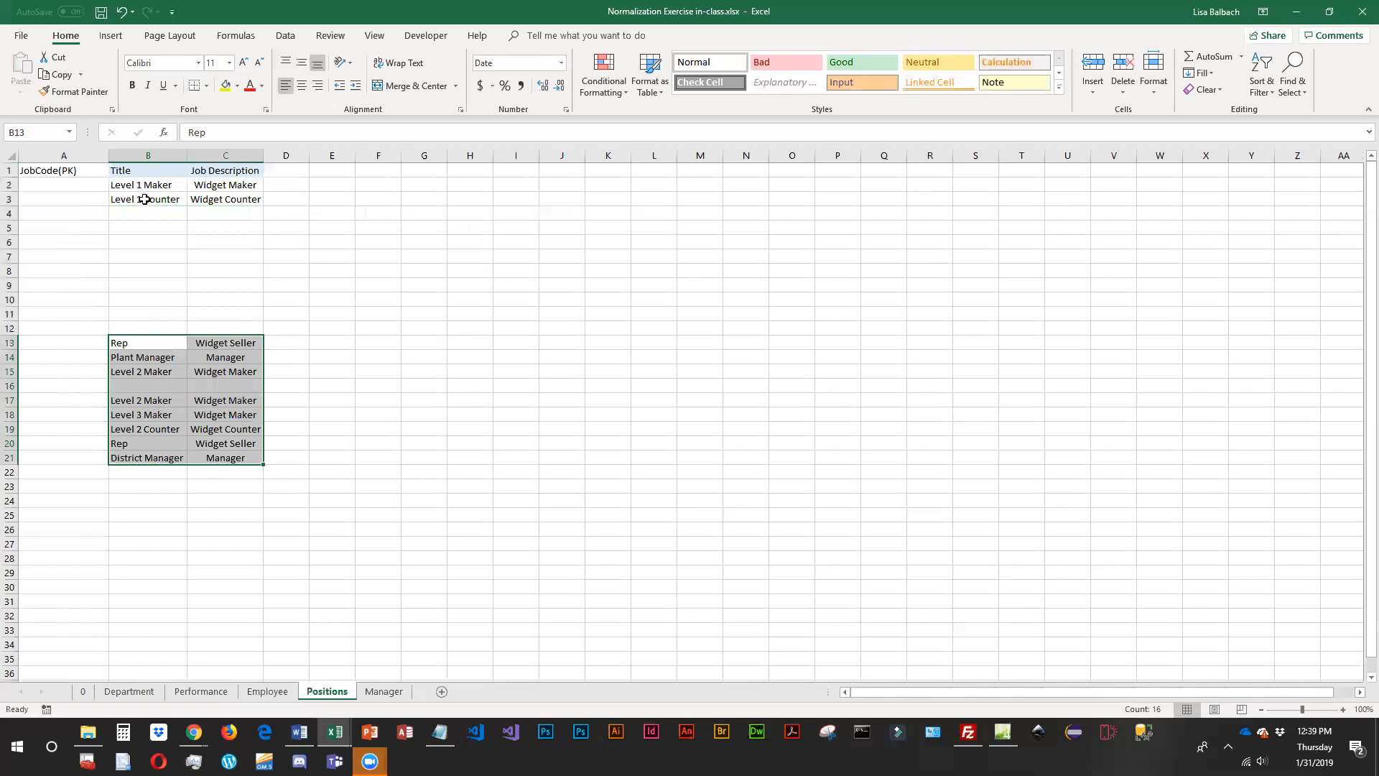
Move one Level 2 Maker entry, the Level 2 Counter entry and the Level 3 Maker entry, with their descriptions, to rows 4, 5 and 6.
left_click_drag(140, 400, 211, 220)
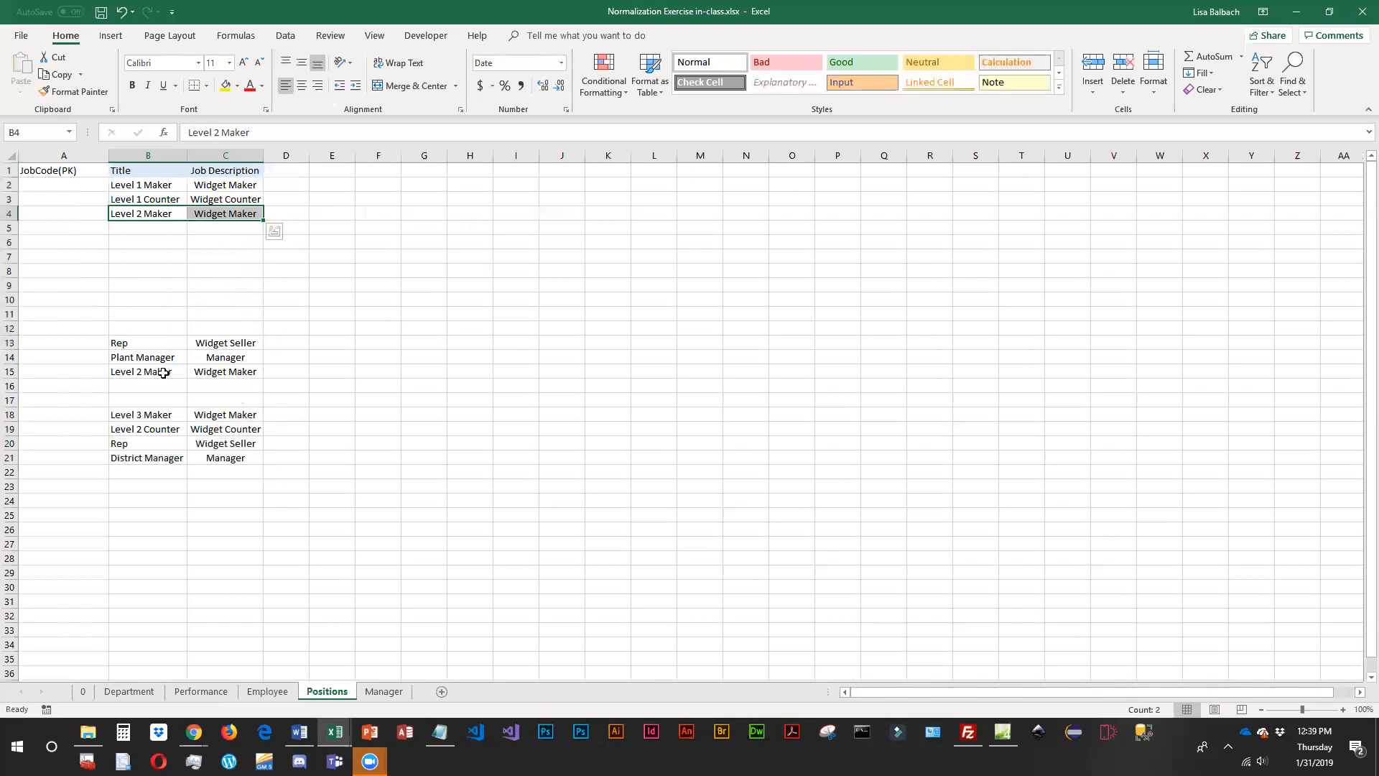
left_click(172, 435)
left_click_drag(171, 435, 162, 225)
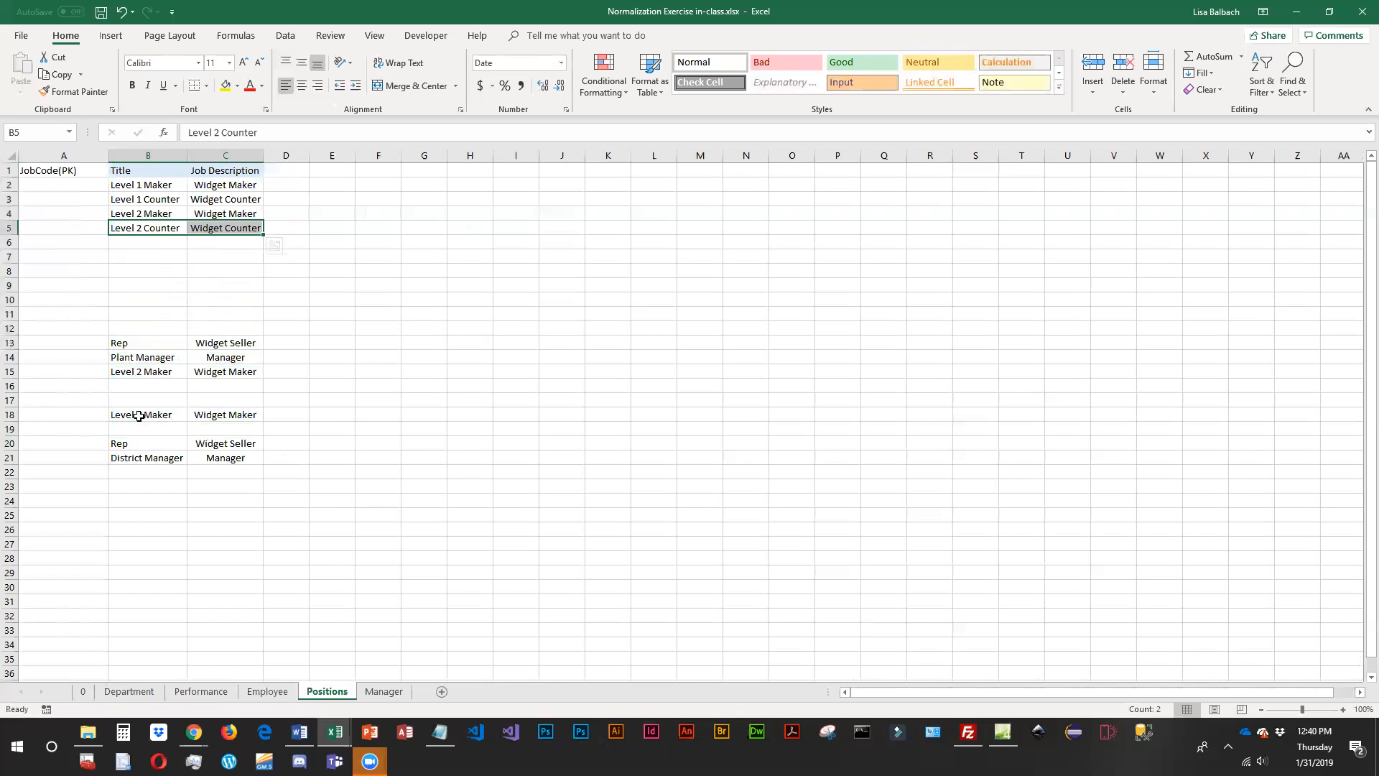
left_click_drag(130, 418, 184, 244)
Add the title Level 3 Counter in B7 with the job description Widget Counter in C7.
left_click(132, 255)
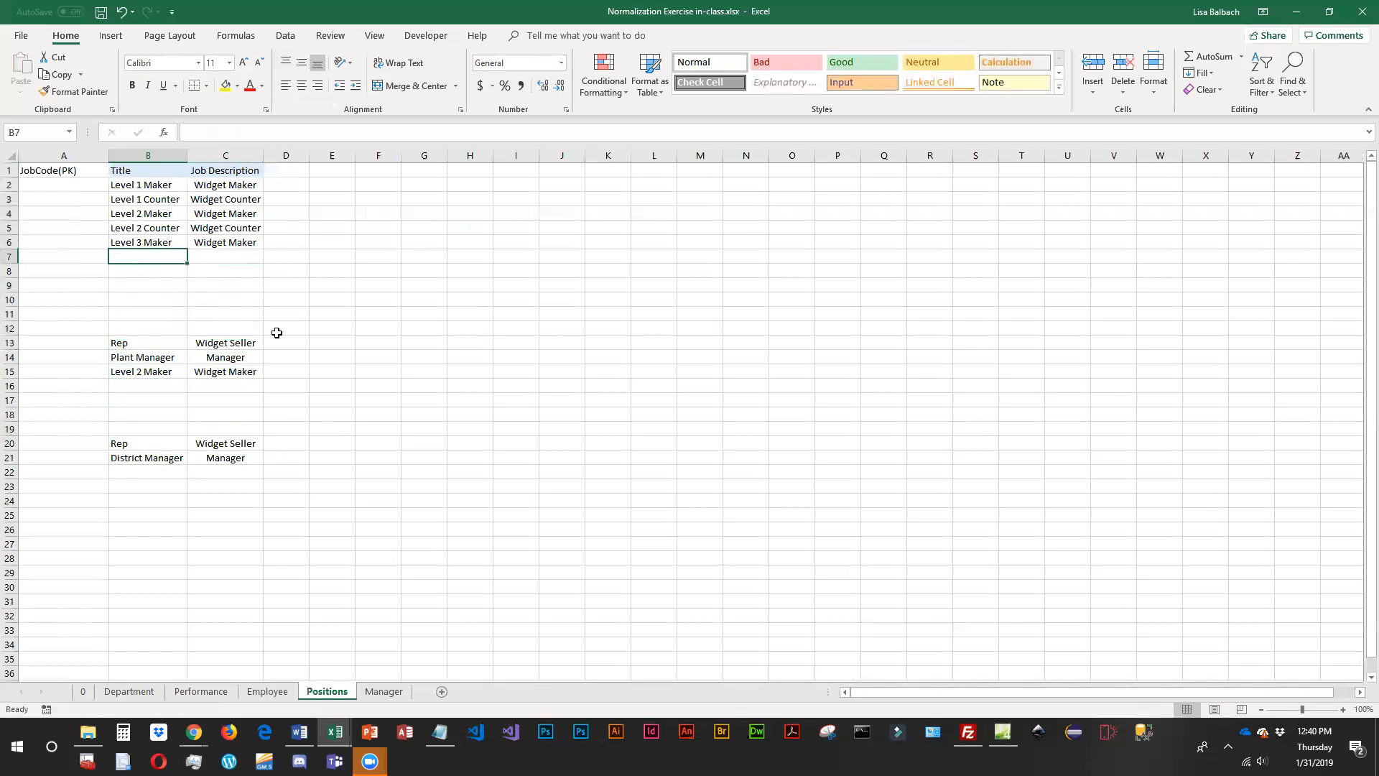
type("Leve")
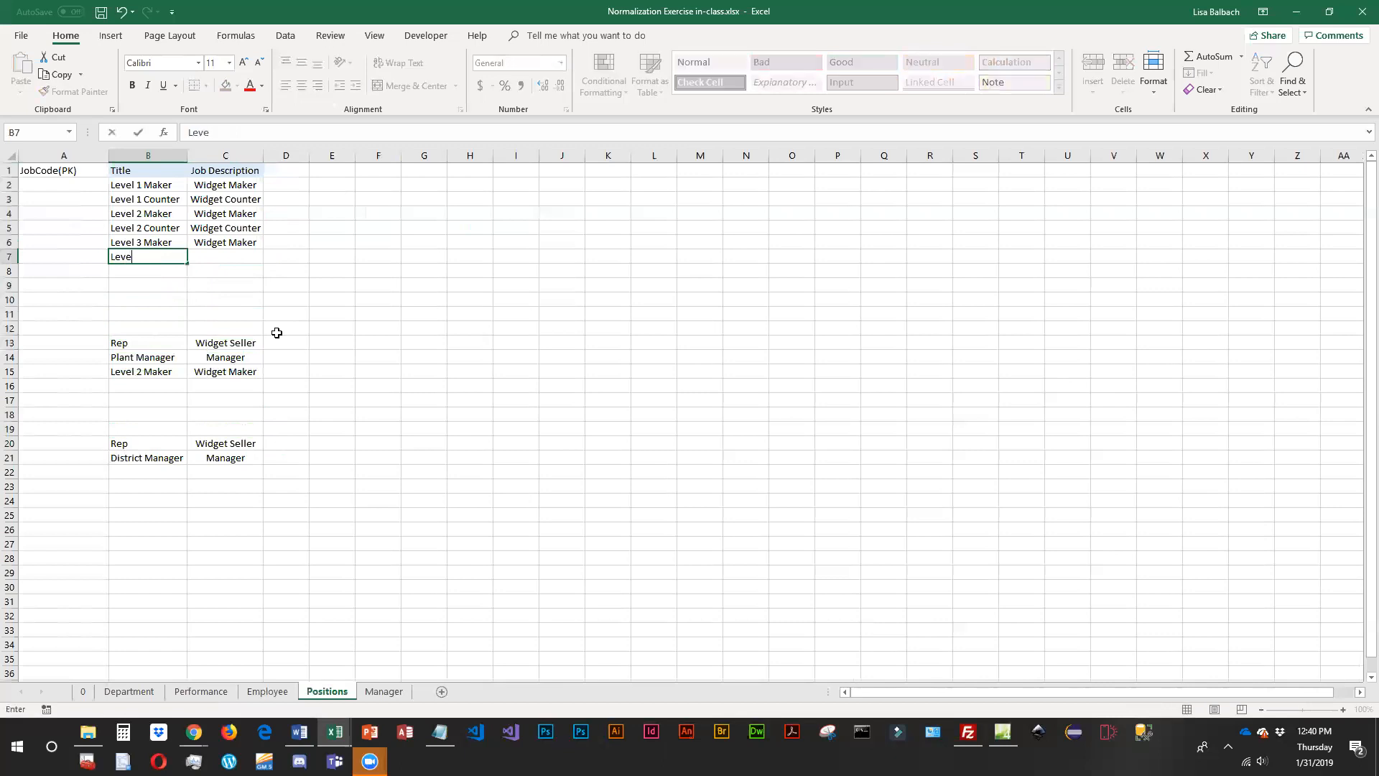
type("l 3 Counter")
key("Tab")
type("Widg")
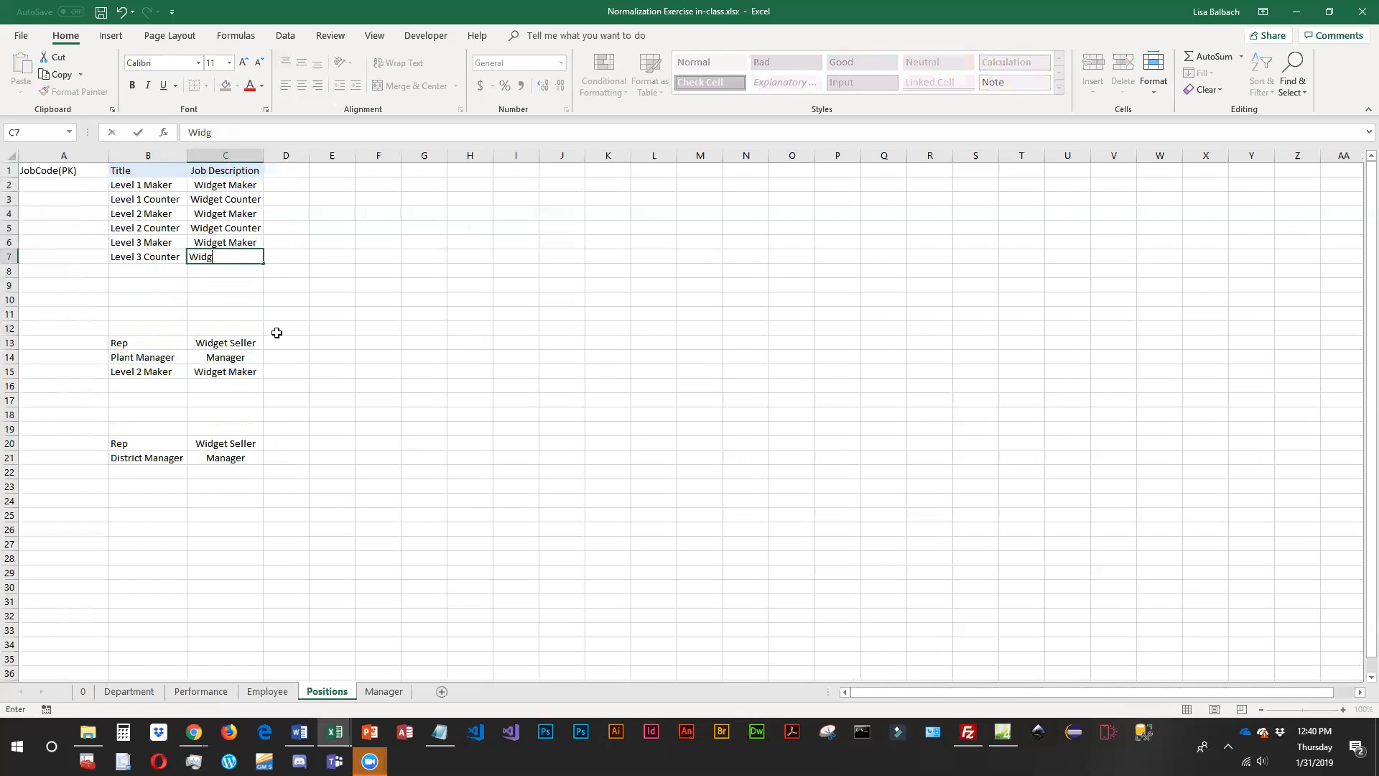
type("et Counter")
key("Return")
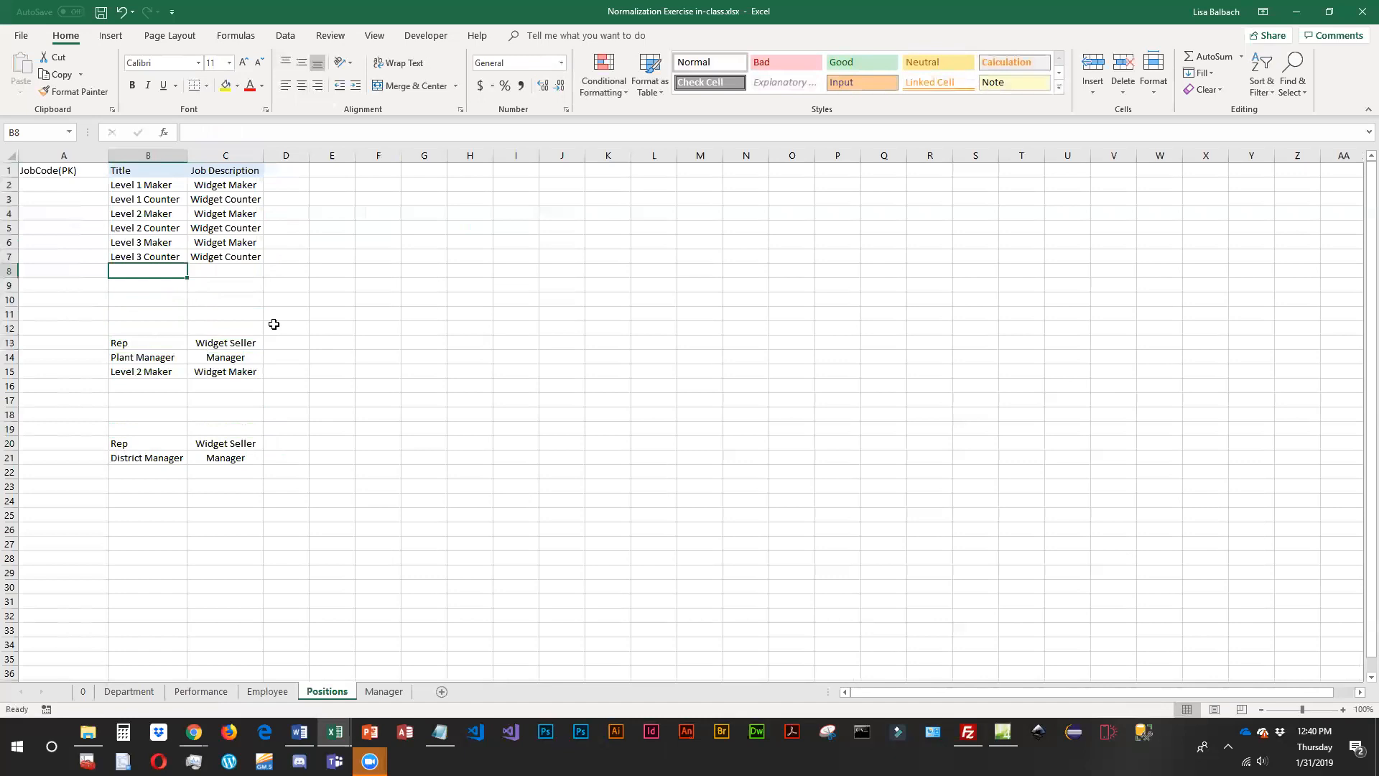
Move the Plant Manager, District Manager and first Rep entries to rows 8, 9 and 10, and clear the leftover duplicates in B15:C20.
left_click_drag(137, 357, 165, 279)
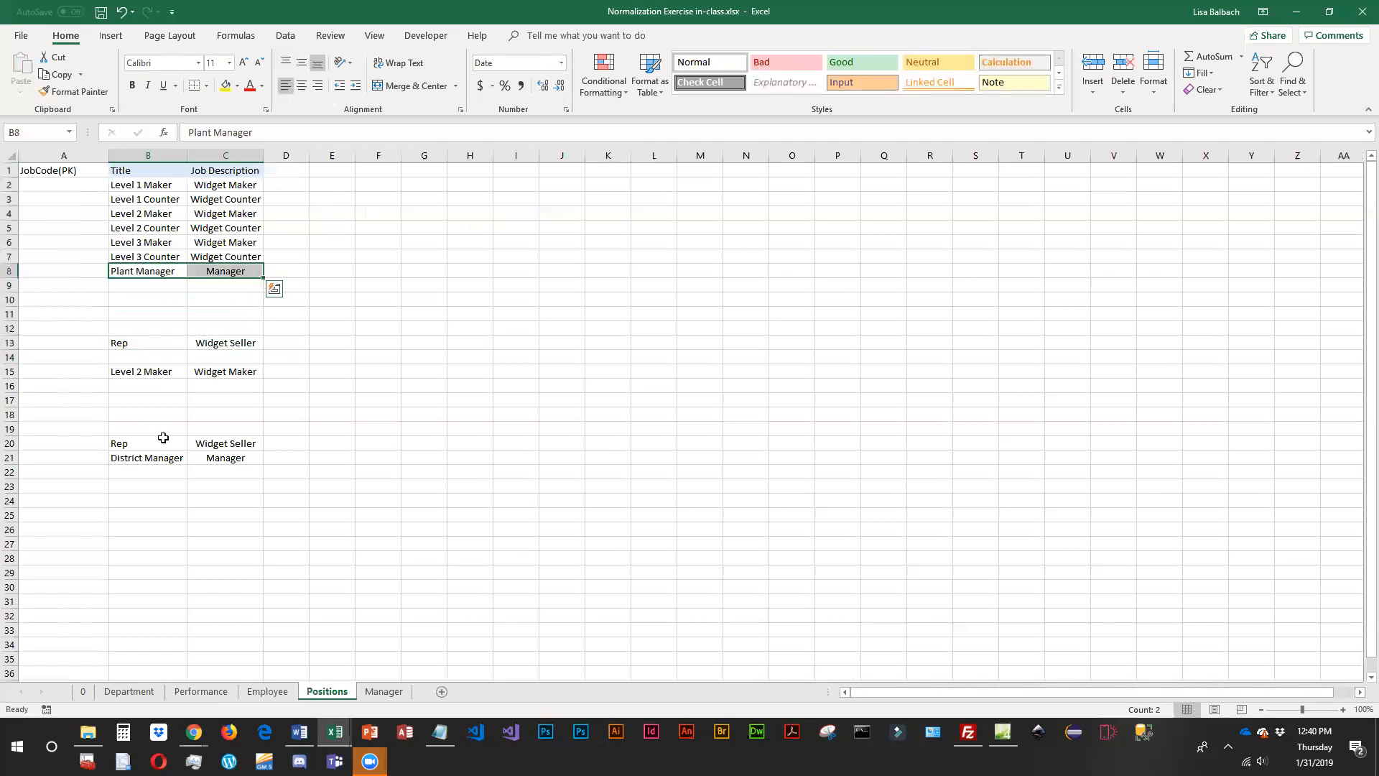
left_click_drag(139, 457, 168, 284)
left_click_drag(126, 342, 207, 307)
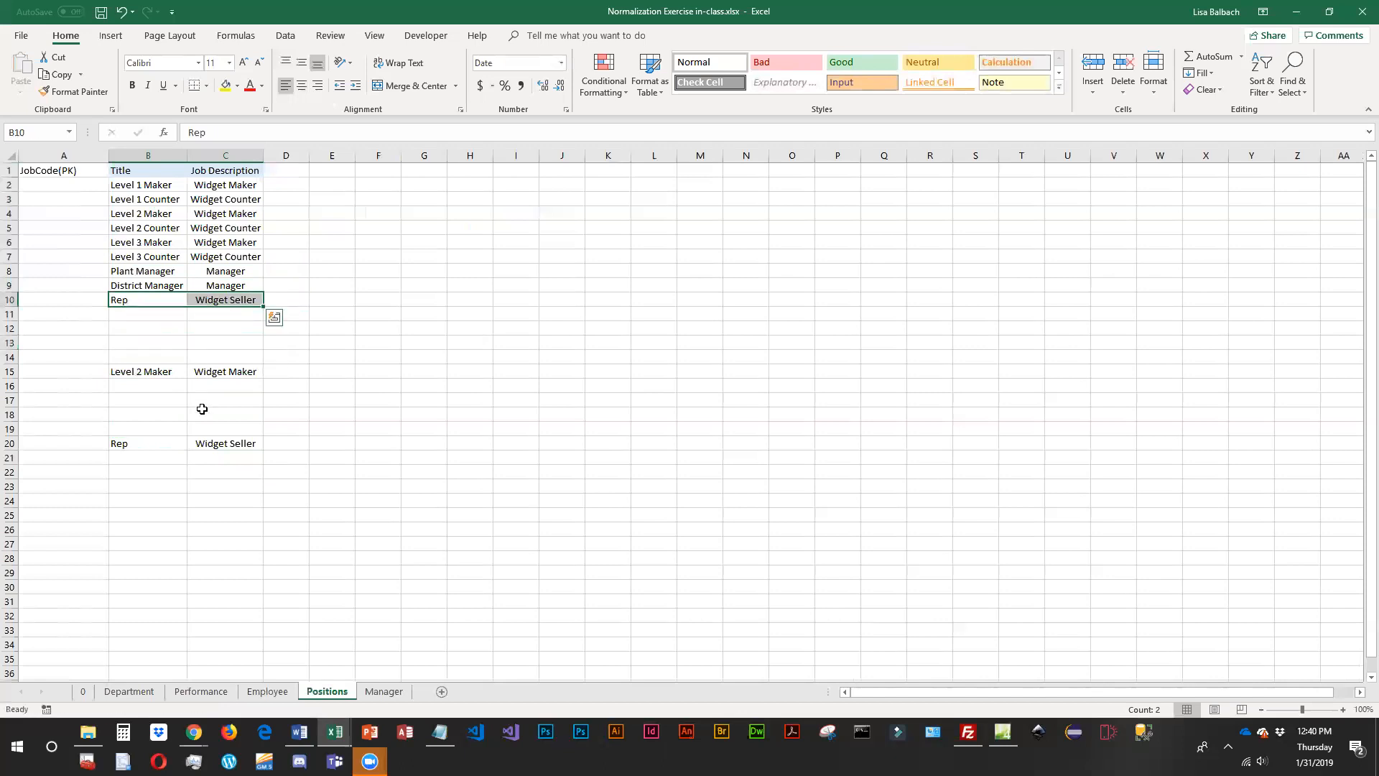
left_click_drag(135, 372, 250, 442)
key("Delete")
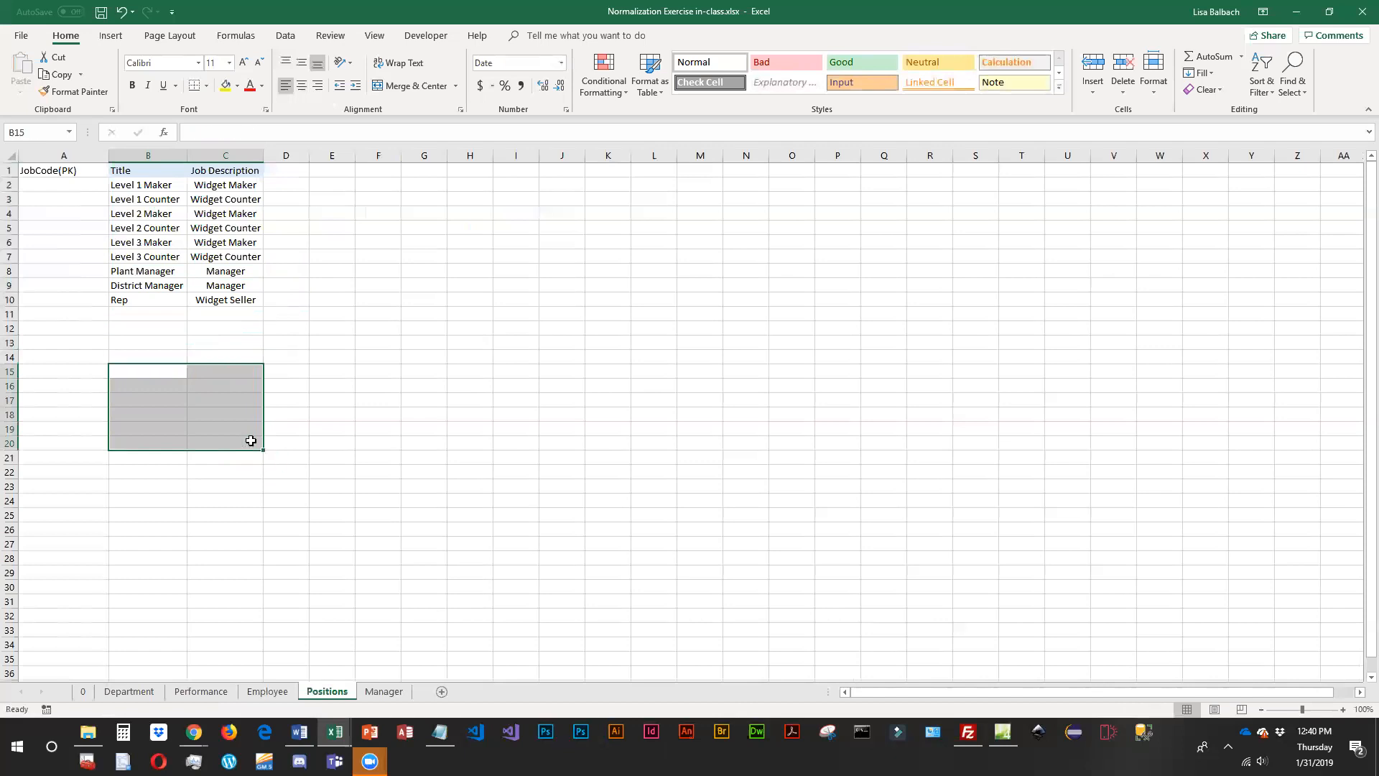
left_click(232, 327)
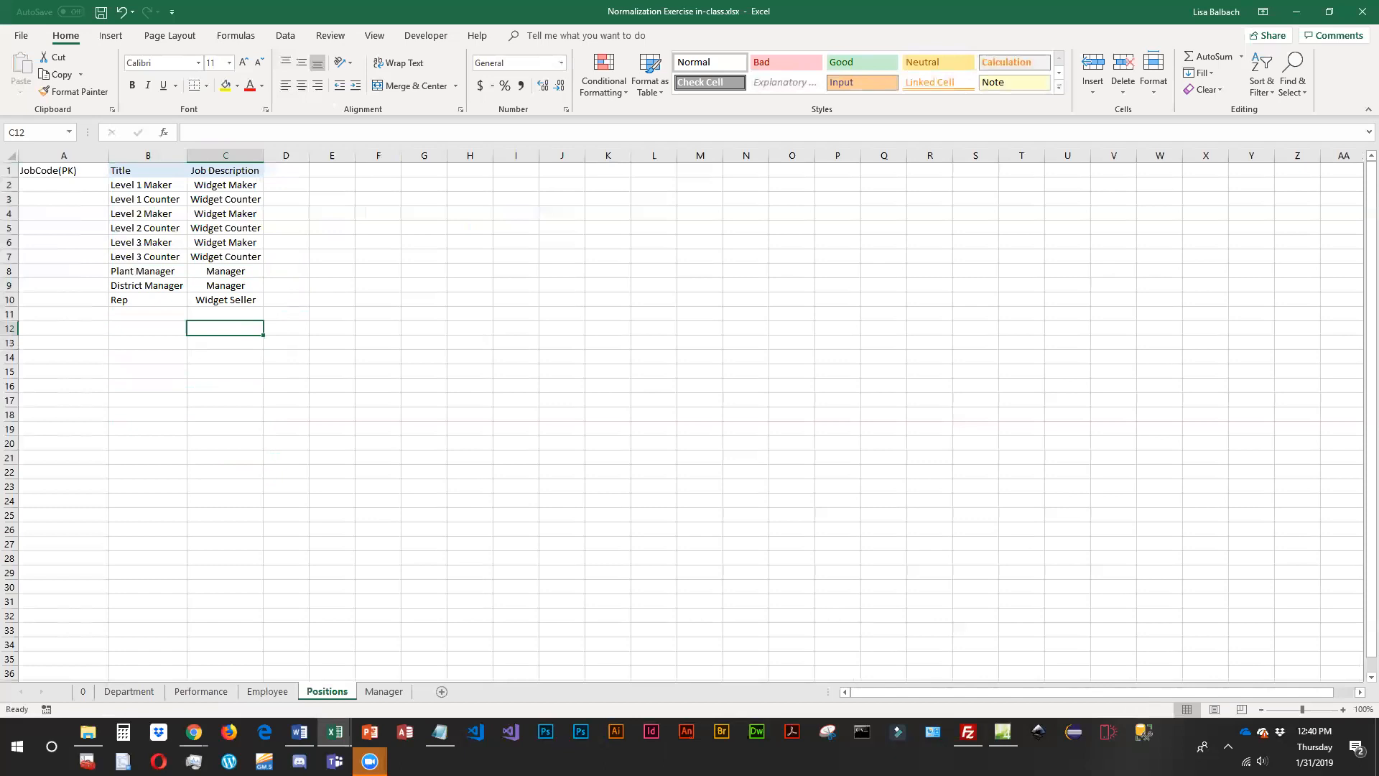
key("alt+Tab")
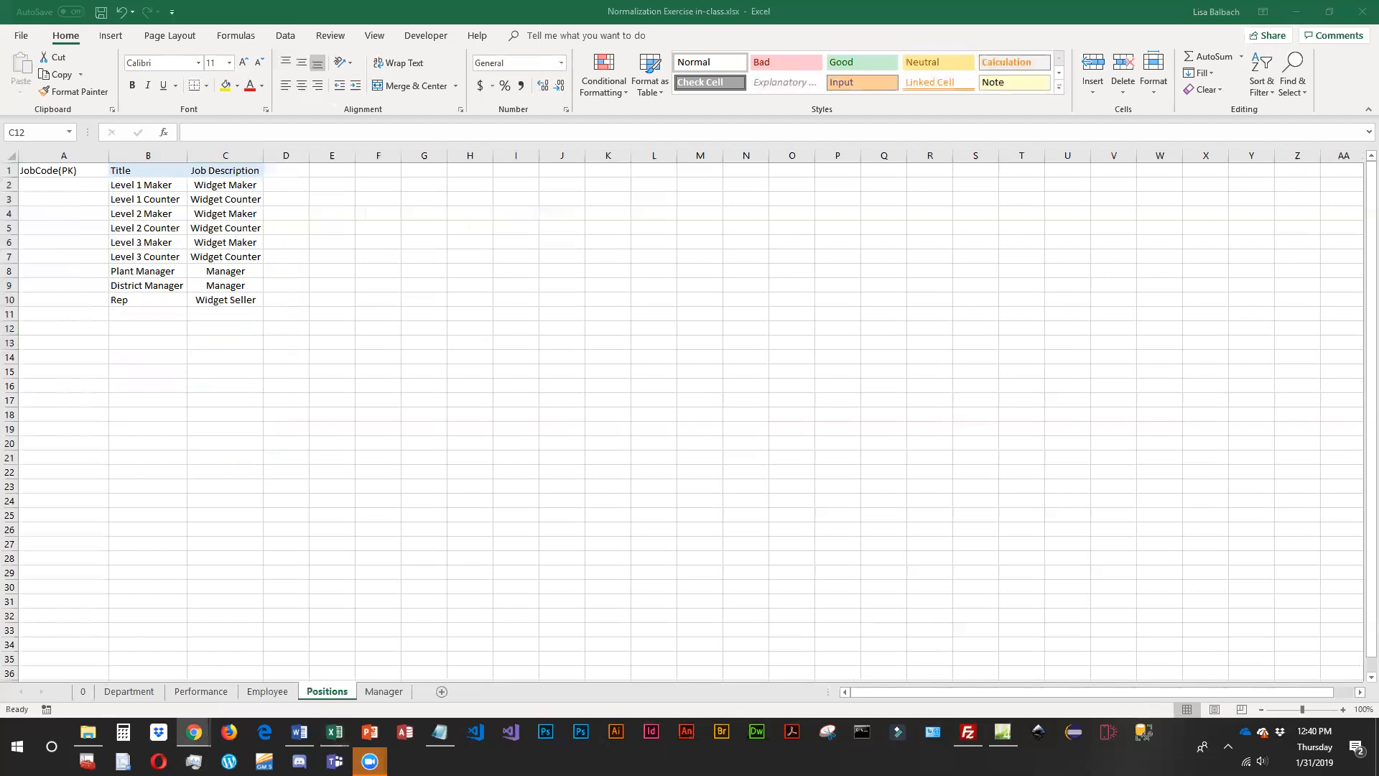
key("alt+Tab")
Enter the job codes L1M in A2 and L1C in A3 for the Level 1 Maker and Level 1 Counter.
left_click(68, 186)
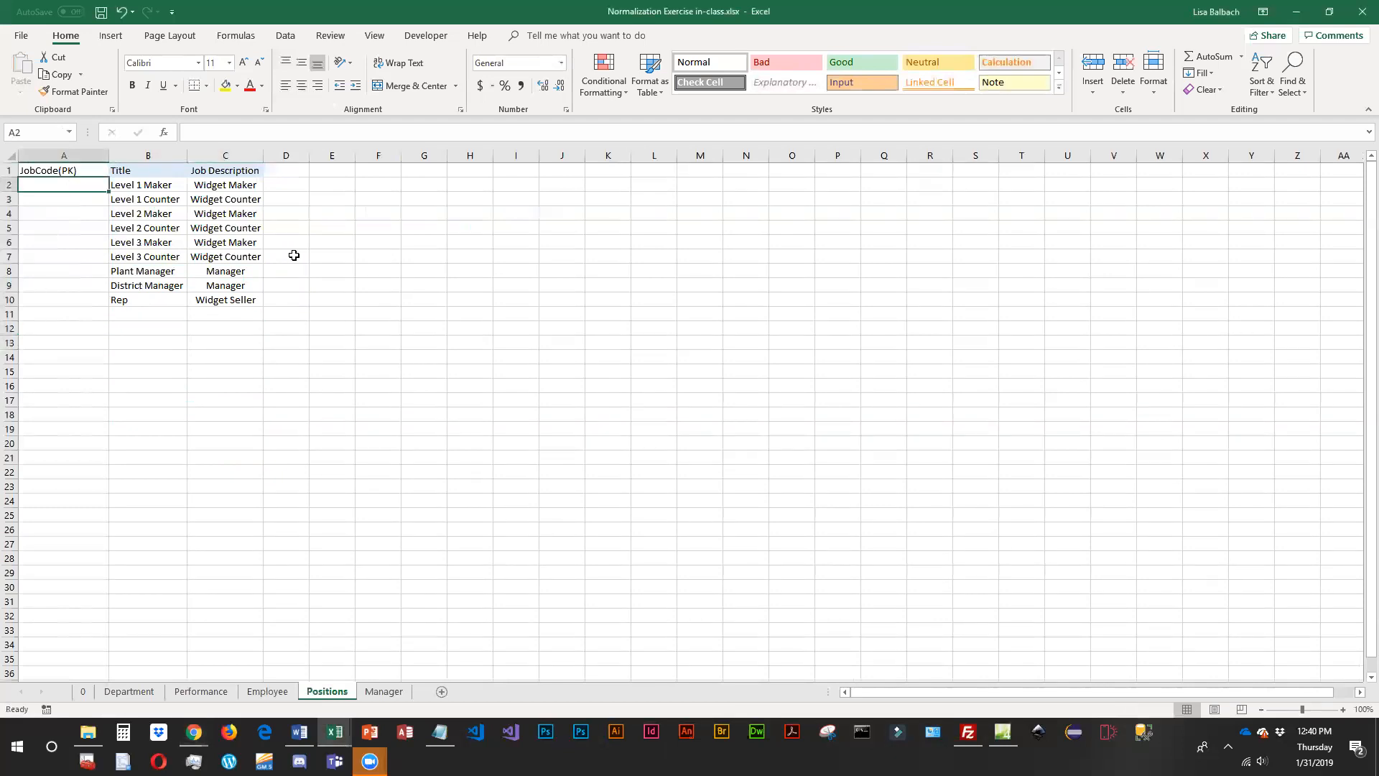
type("L")
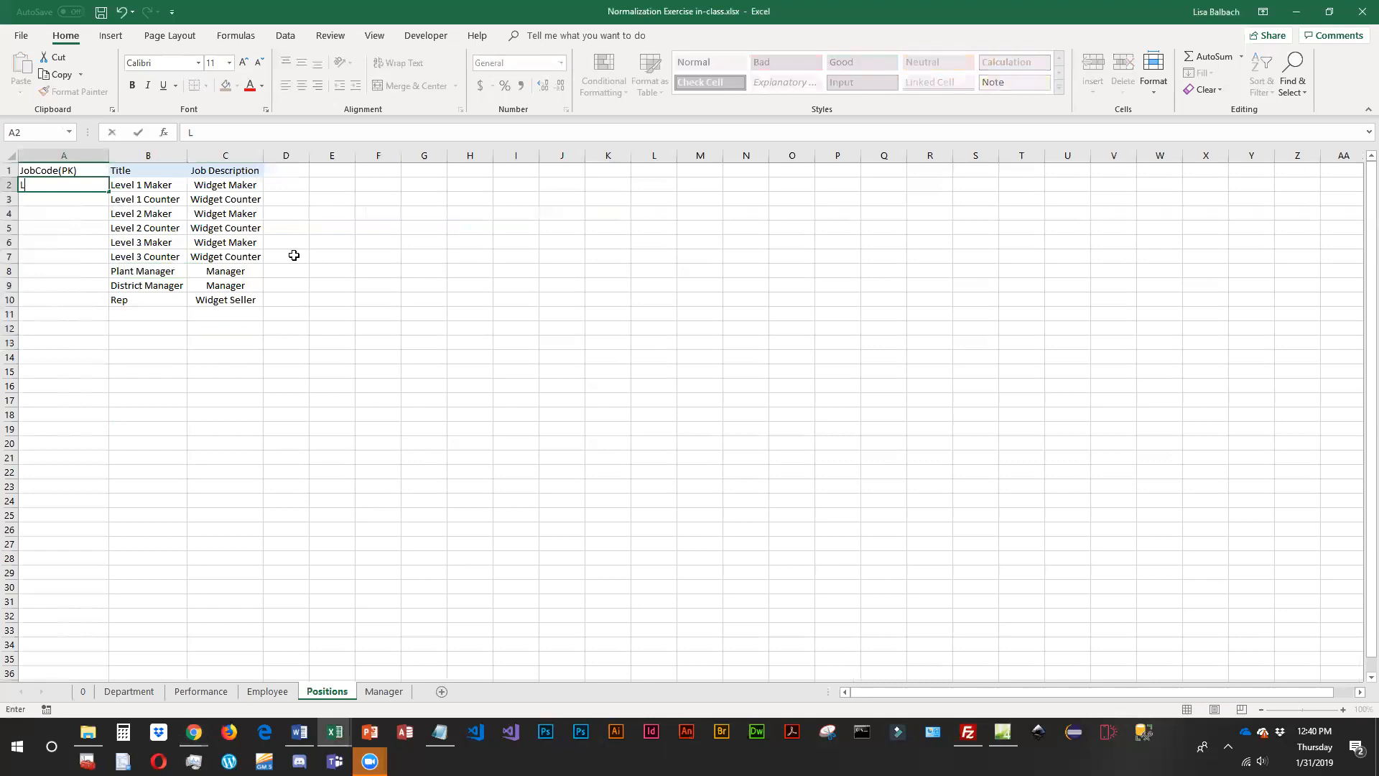
type("1M")
key("Return")
type("L1M")
key("BackSpace")
type("C")
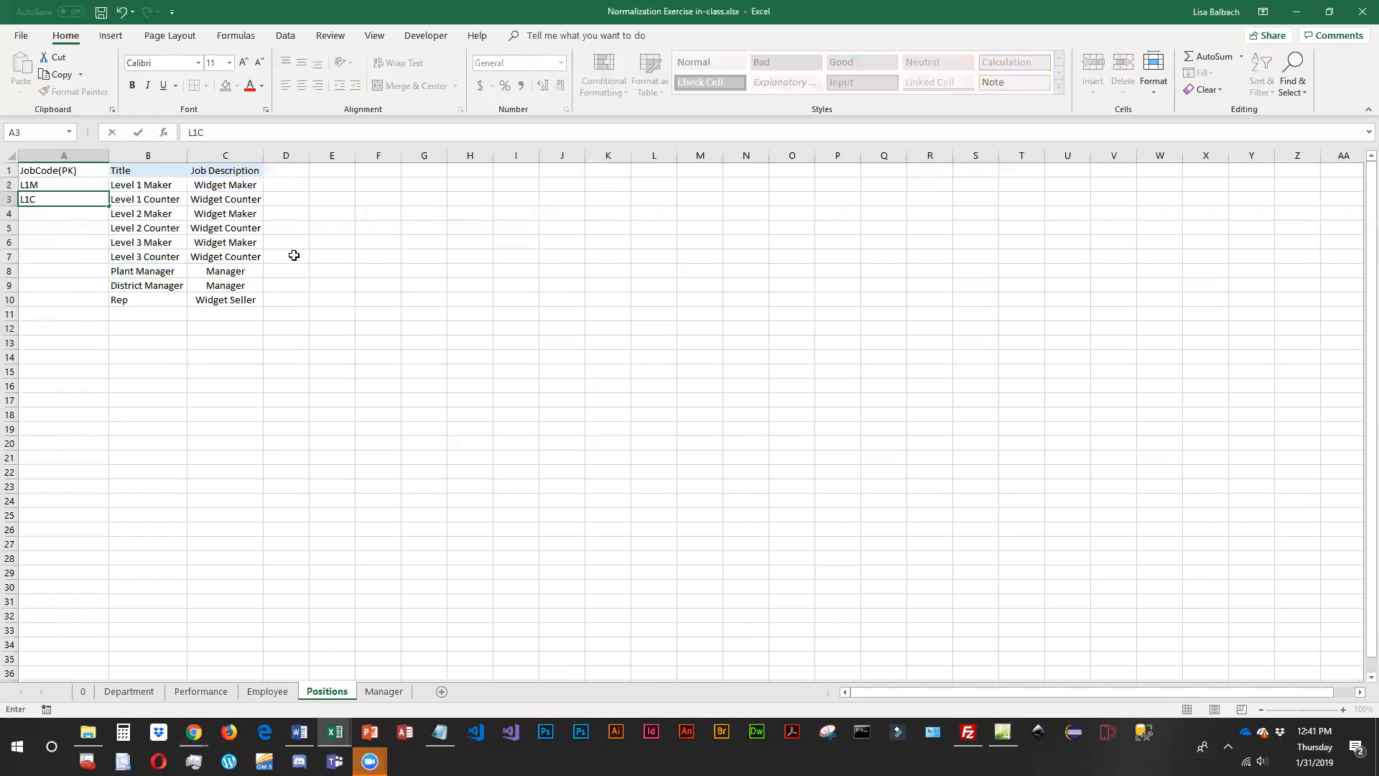
key("Return")
Fill A4:A7 with the job codes L2M, L2C, L3M and L3C for the Level 2 and Level 3 titles.
type("L2M")
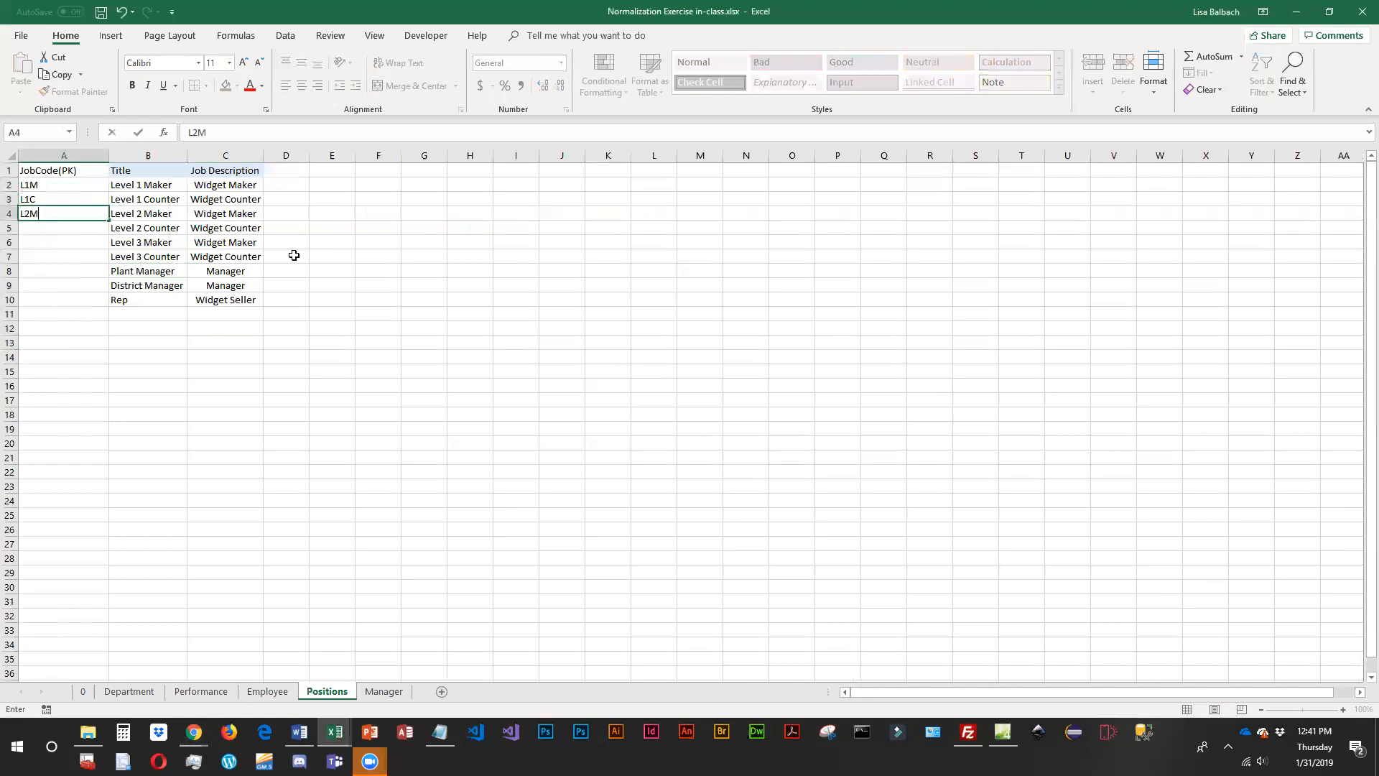
key("Return")
type("L2C")
key("Return")
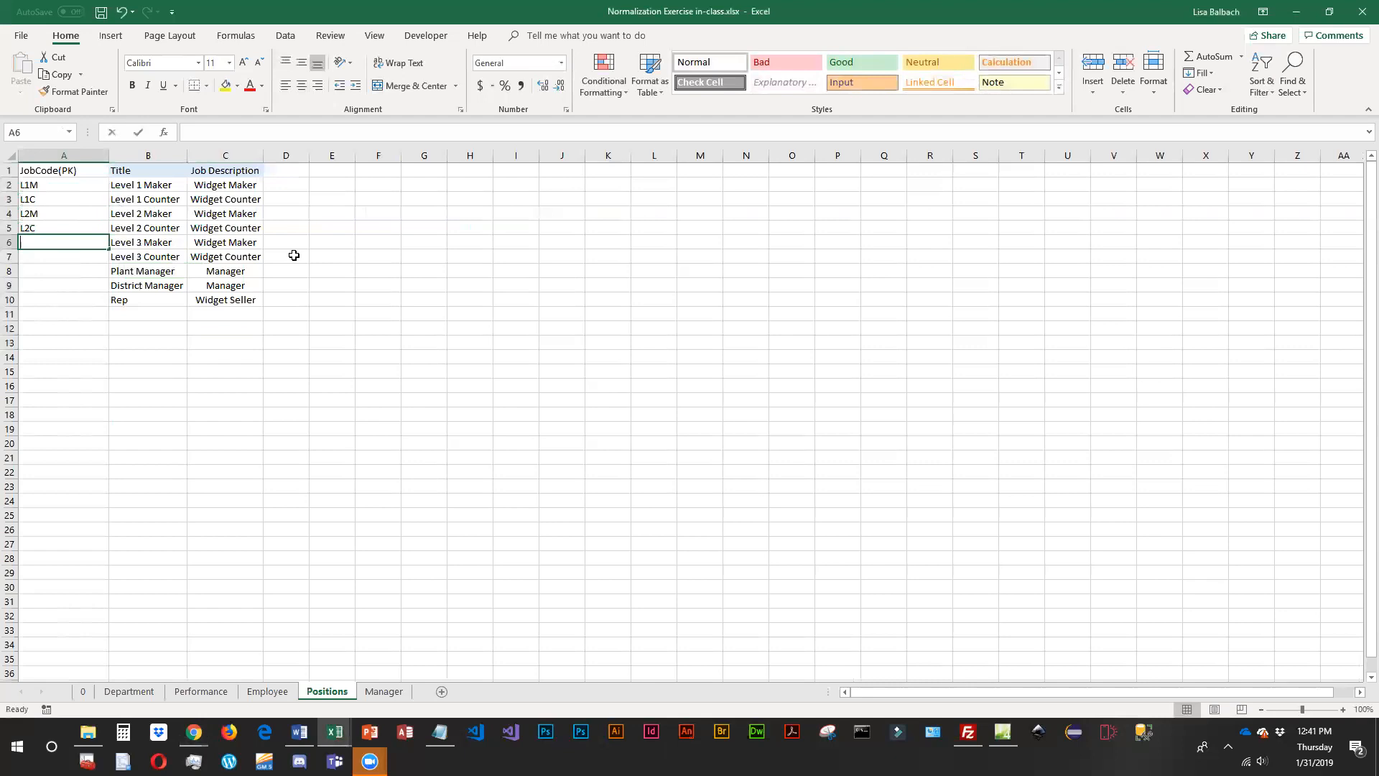
type("L3M")
key("Return")
type("L3M")
key("BackSpace")
type("C")
key("Return")
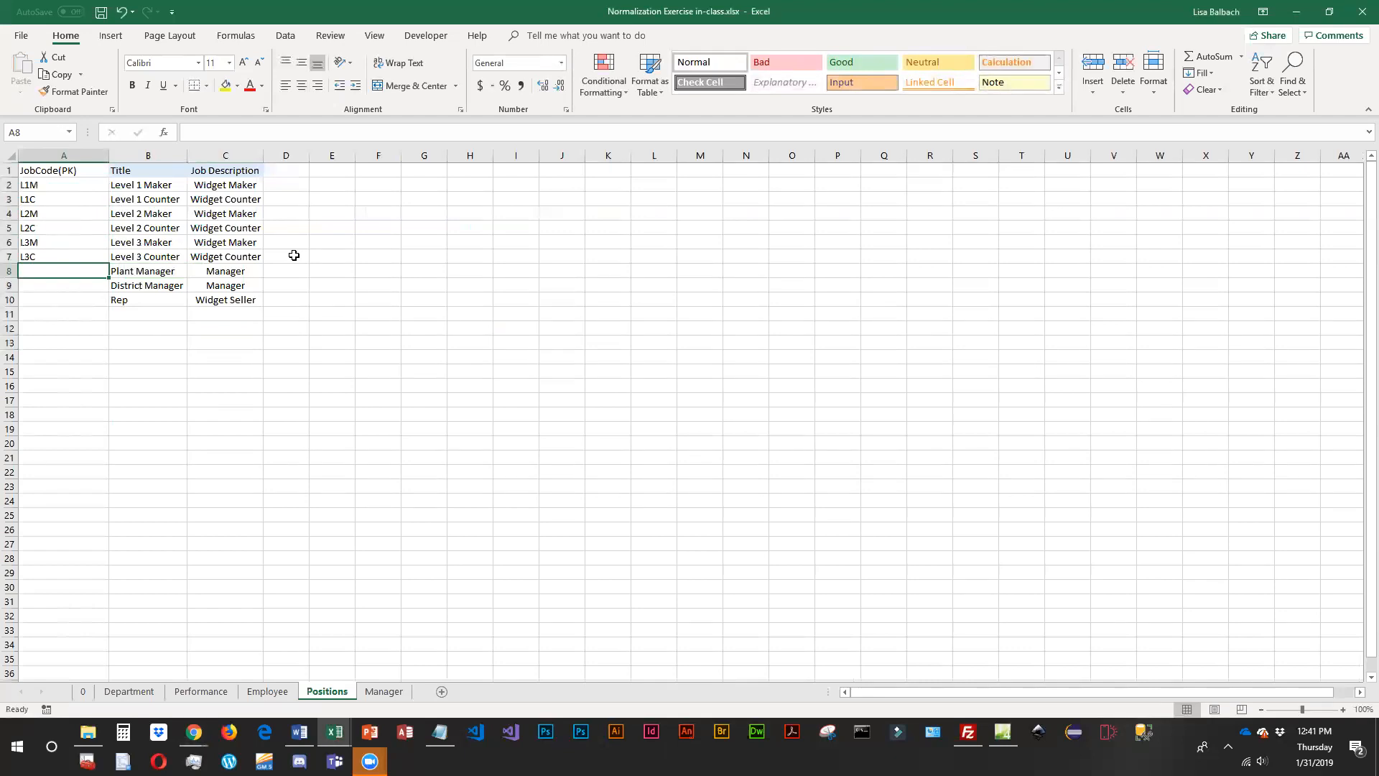
Shorten the Plant Manager title in B8 to Manager and give it the job code MA in A8.
type("M")
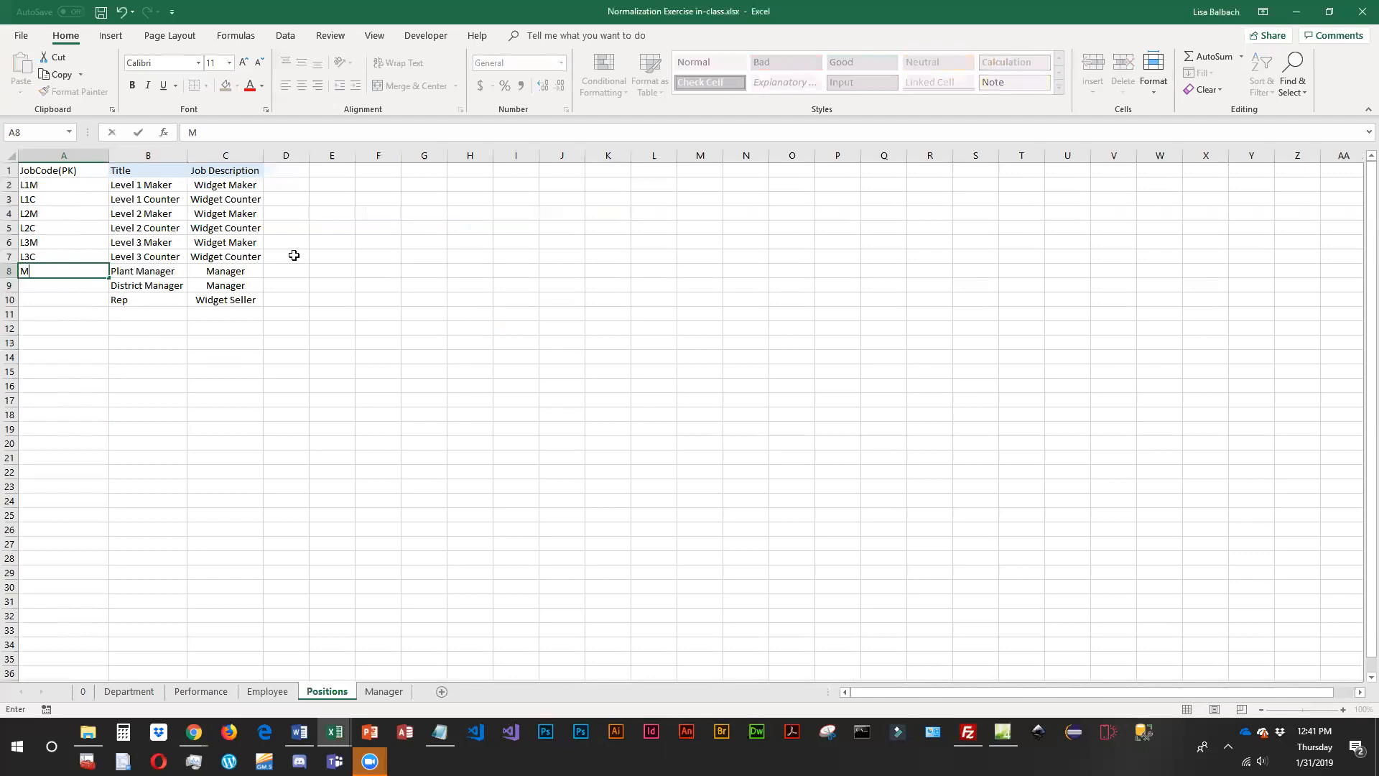
type("a")
key("Tab")
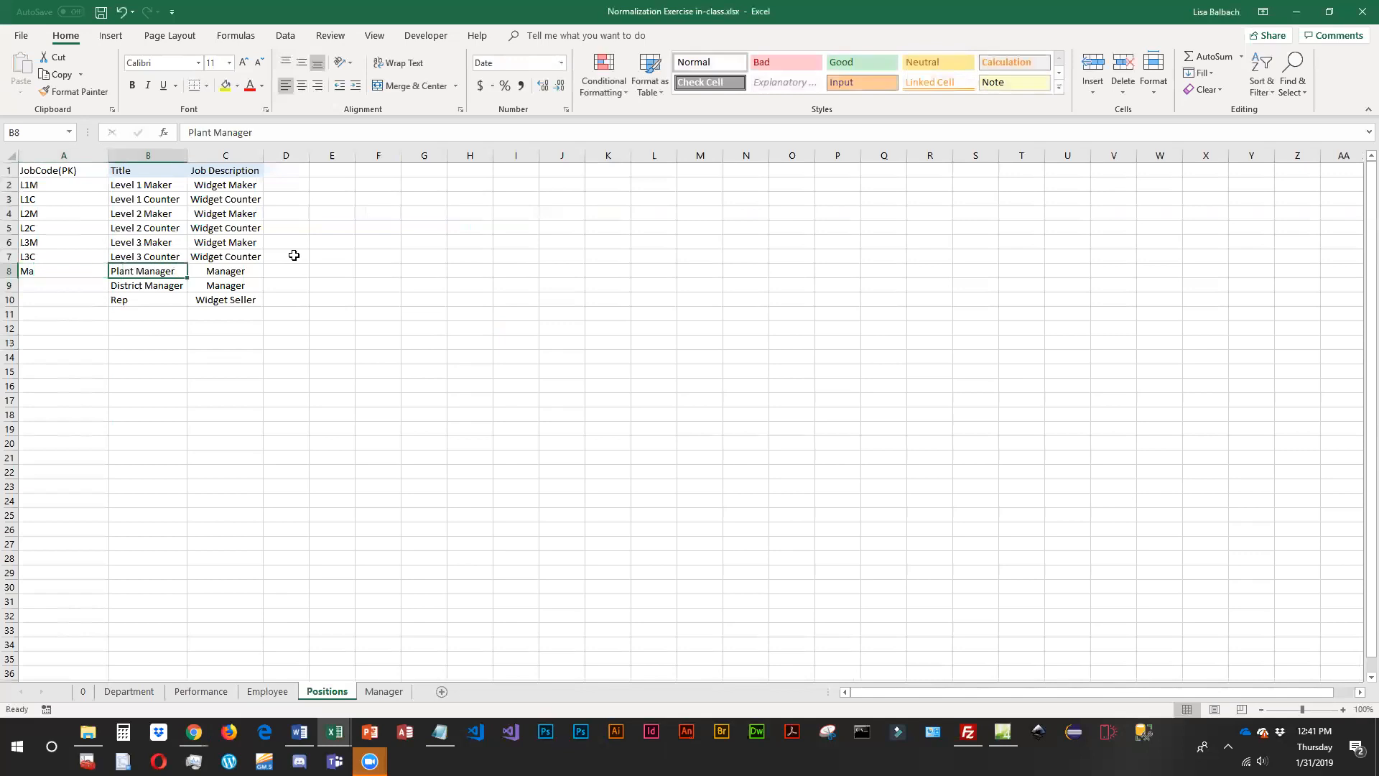
double_click(135, 270)
left_click_drag(135, 270, 81, 275)
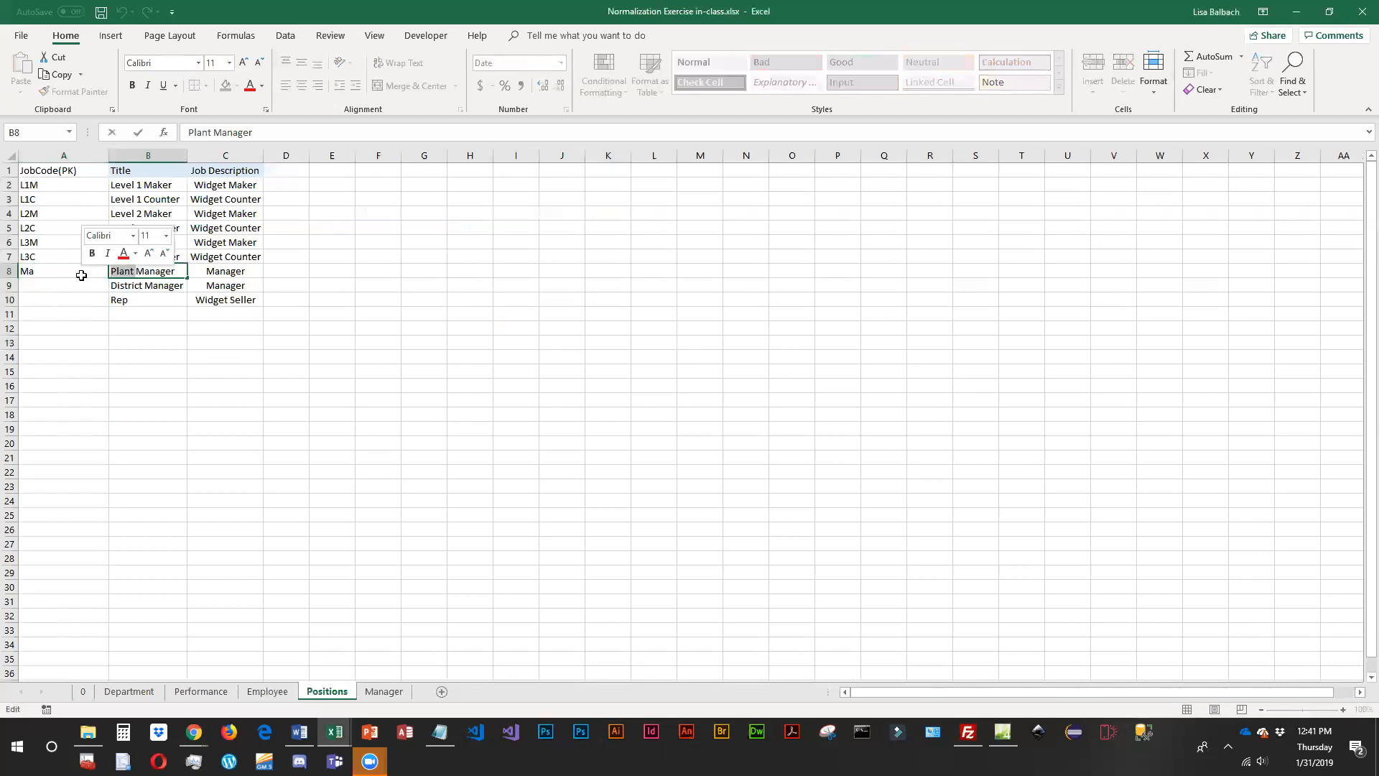
key("BackSpace")
key("Return")
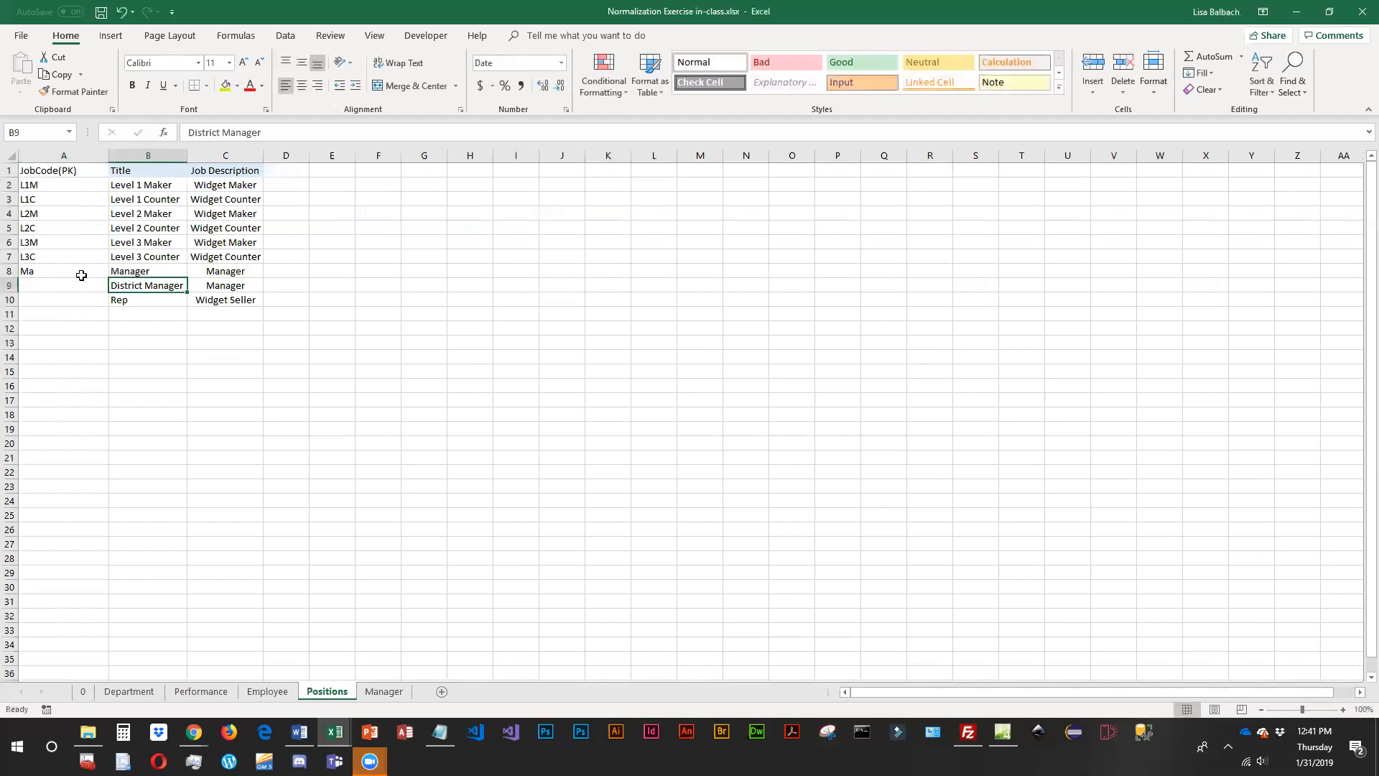
left_click(43, 272)
key("BackSpace")
type("A")
key("Return")
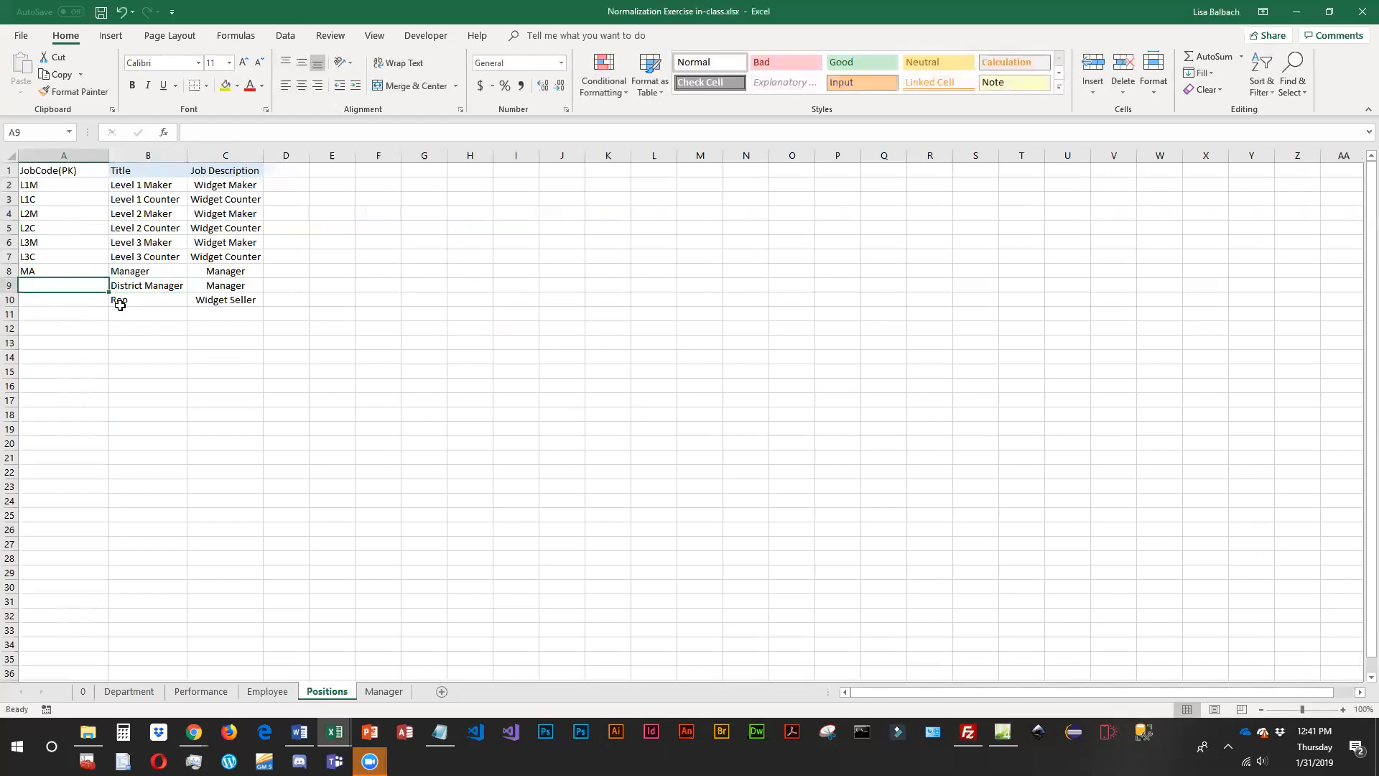
Enter the job codes DM for District Manager in A9 and SR for Rep in A10.
type("DM")
key("Return")
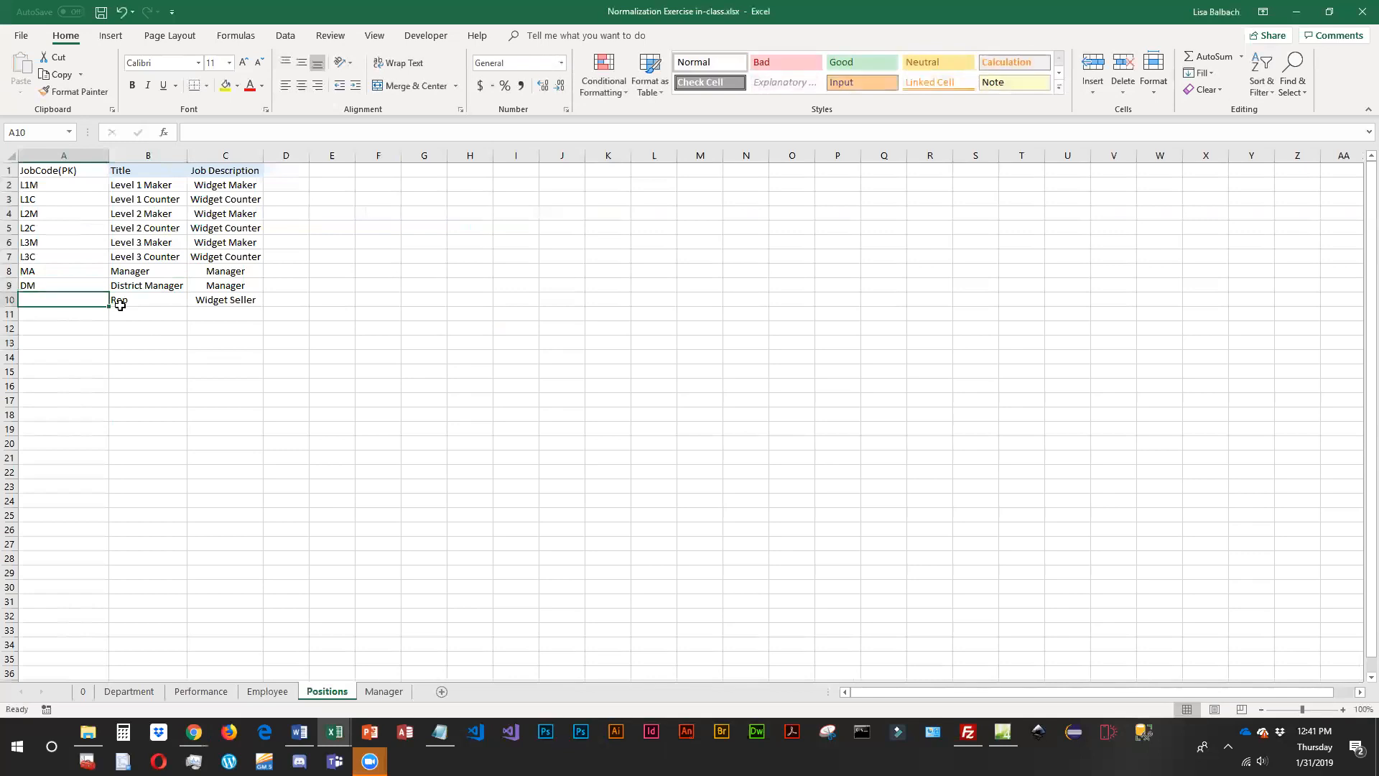
type("SR")
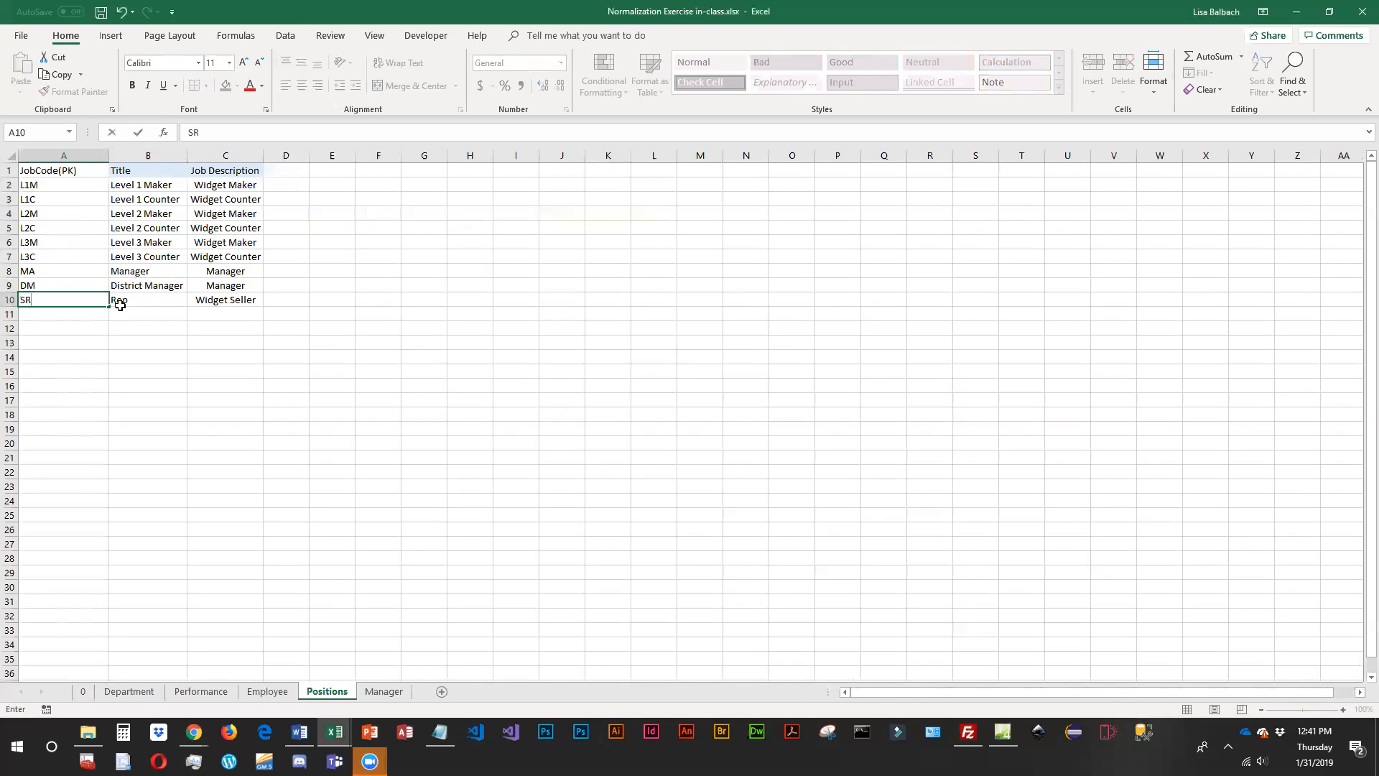
key("Return")
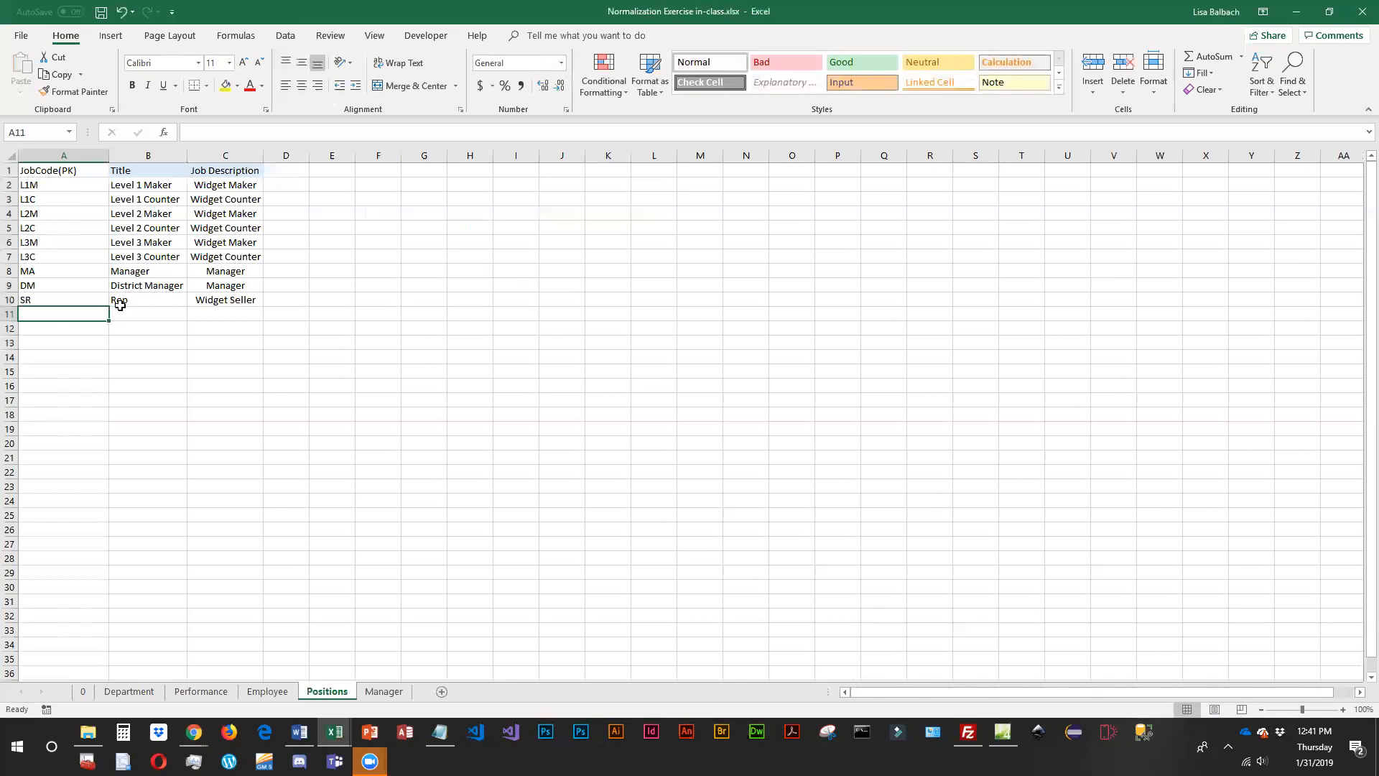
Add a Positions row 11 with job code CO, title Corporate and description Corporate, and widen the Title and Job Description columns.
type("CO")
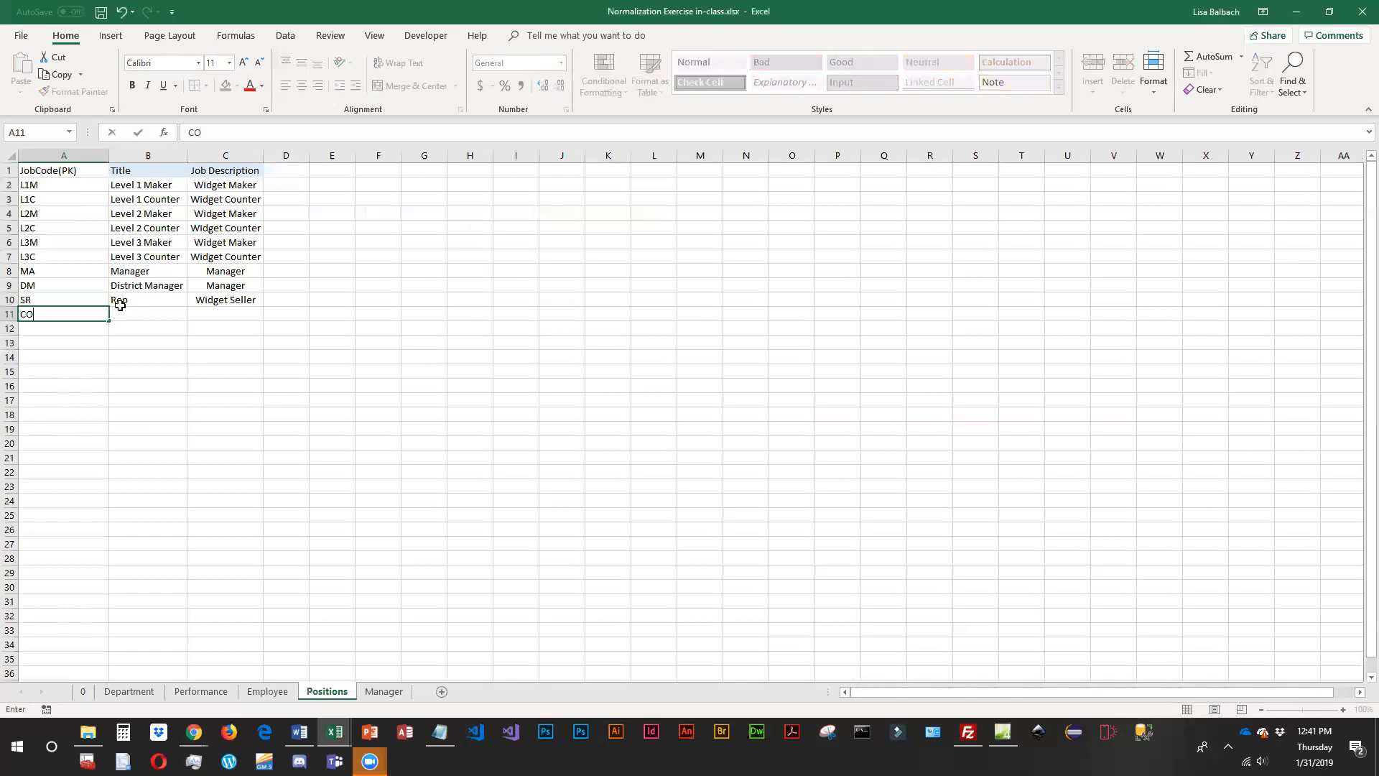
left_click(121, 310)
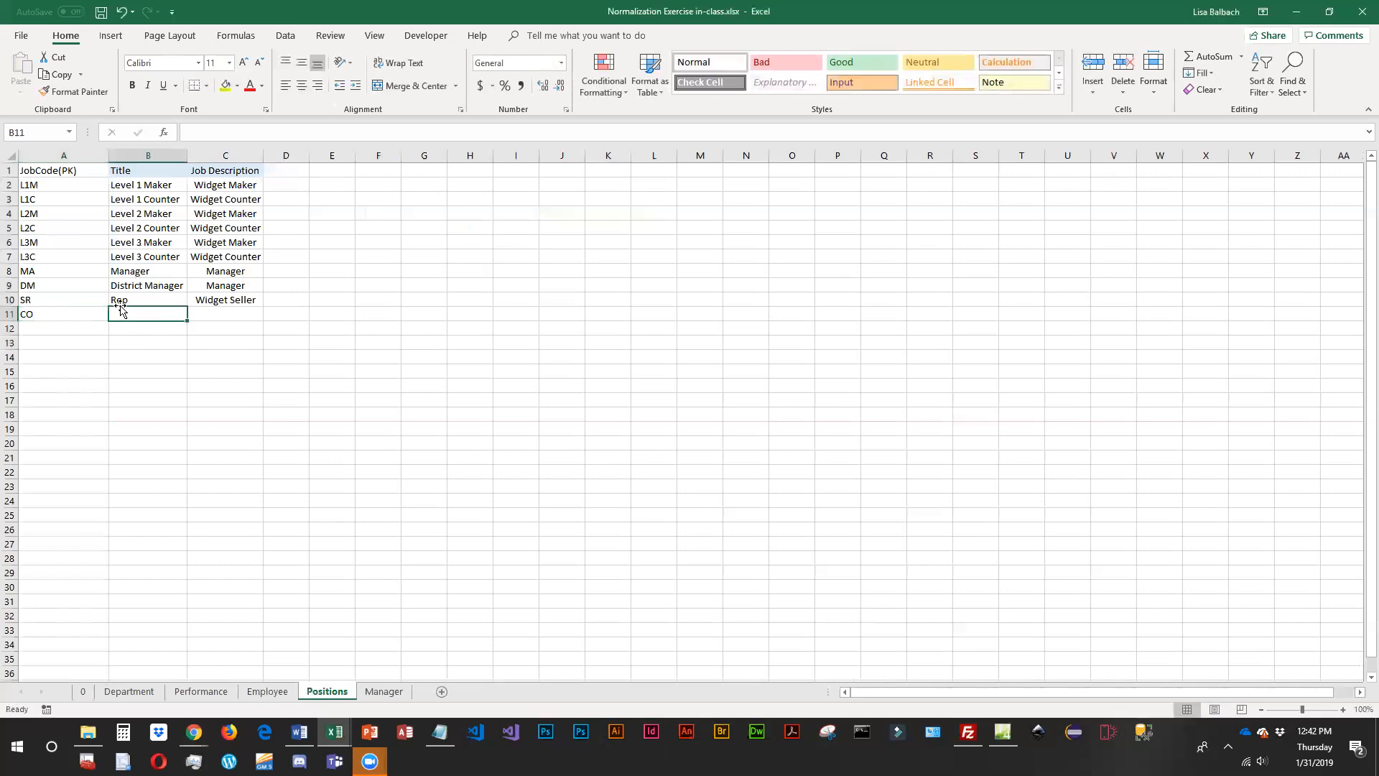
type("Corporat")
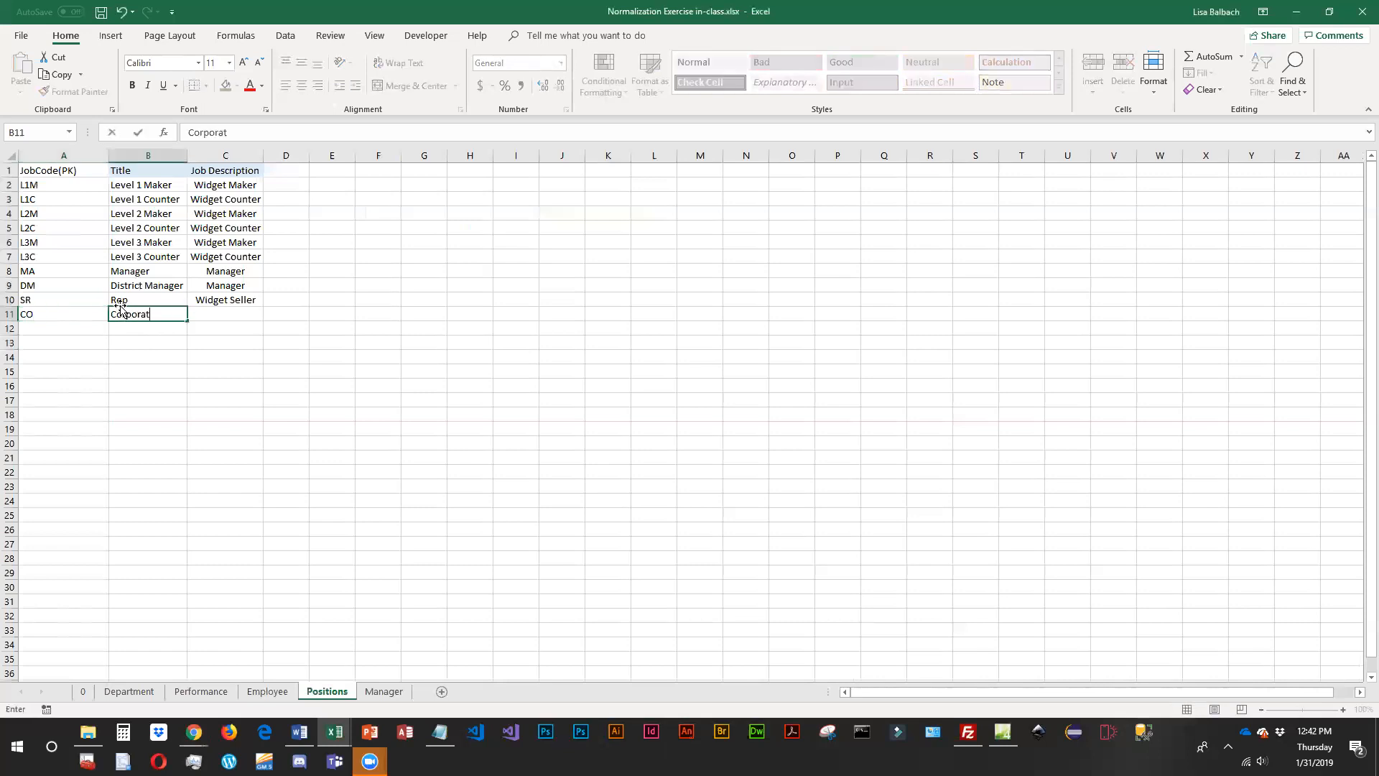
type("e")
key("Tab")
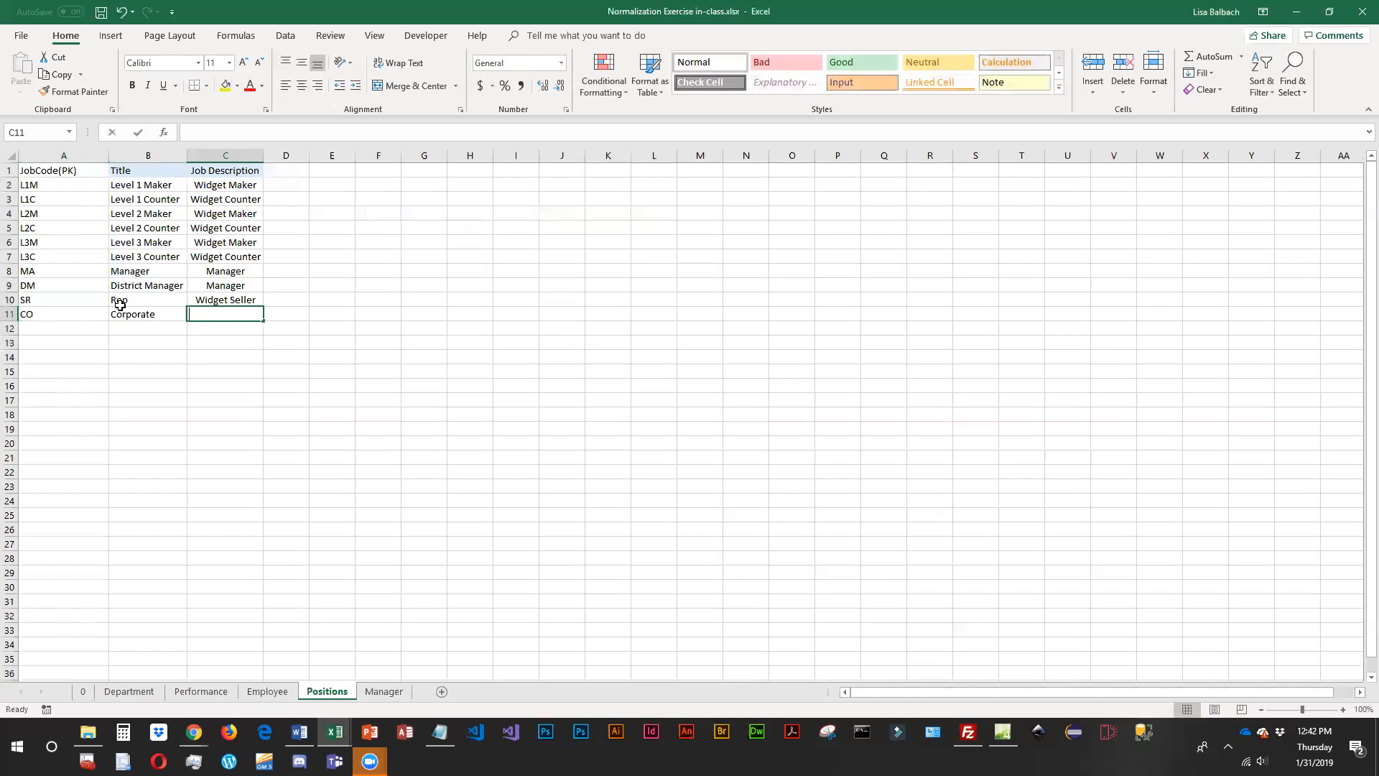
type("Corporate")
key("Return")
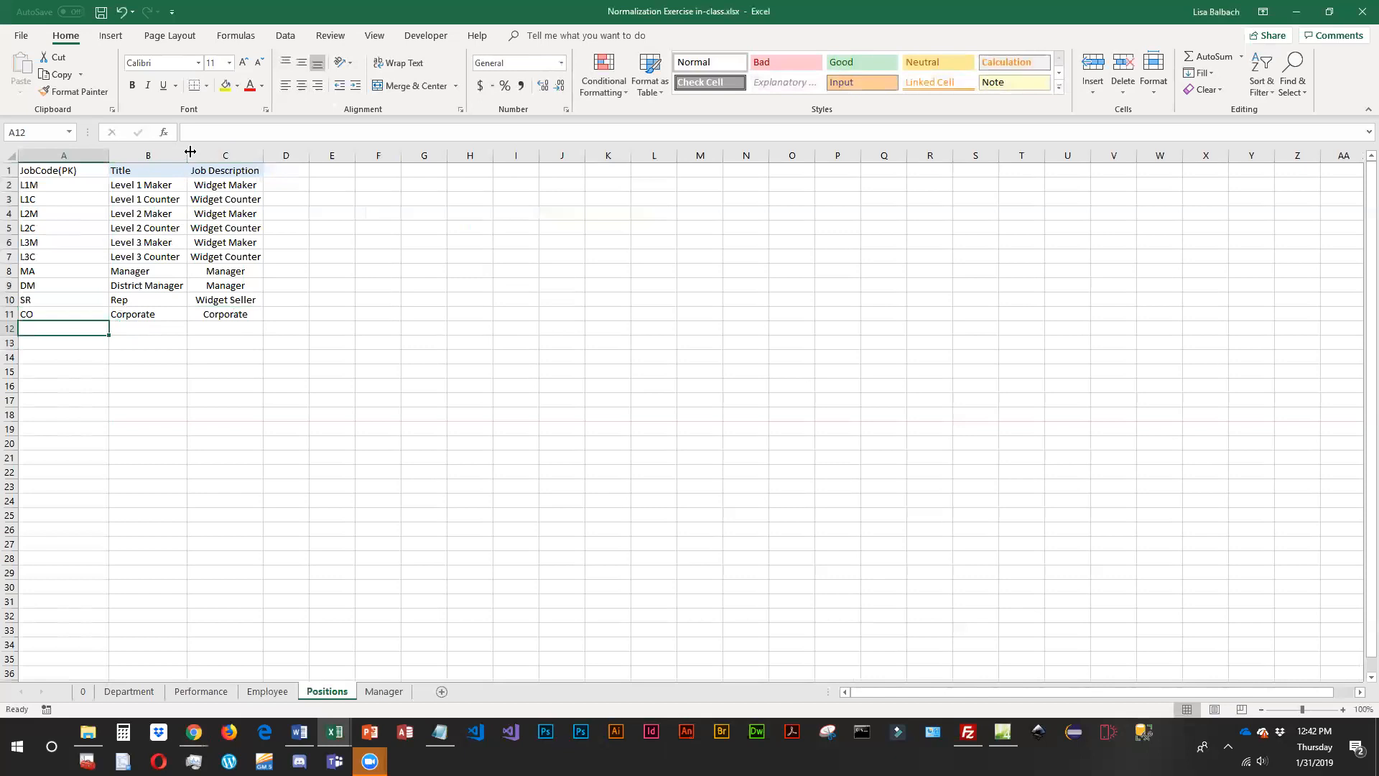
left_click_drag(189, 152, 302, 156)
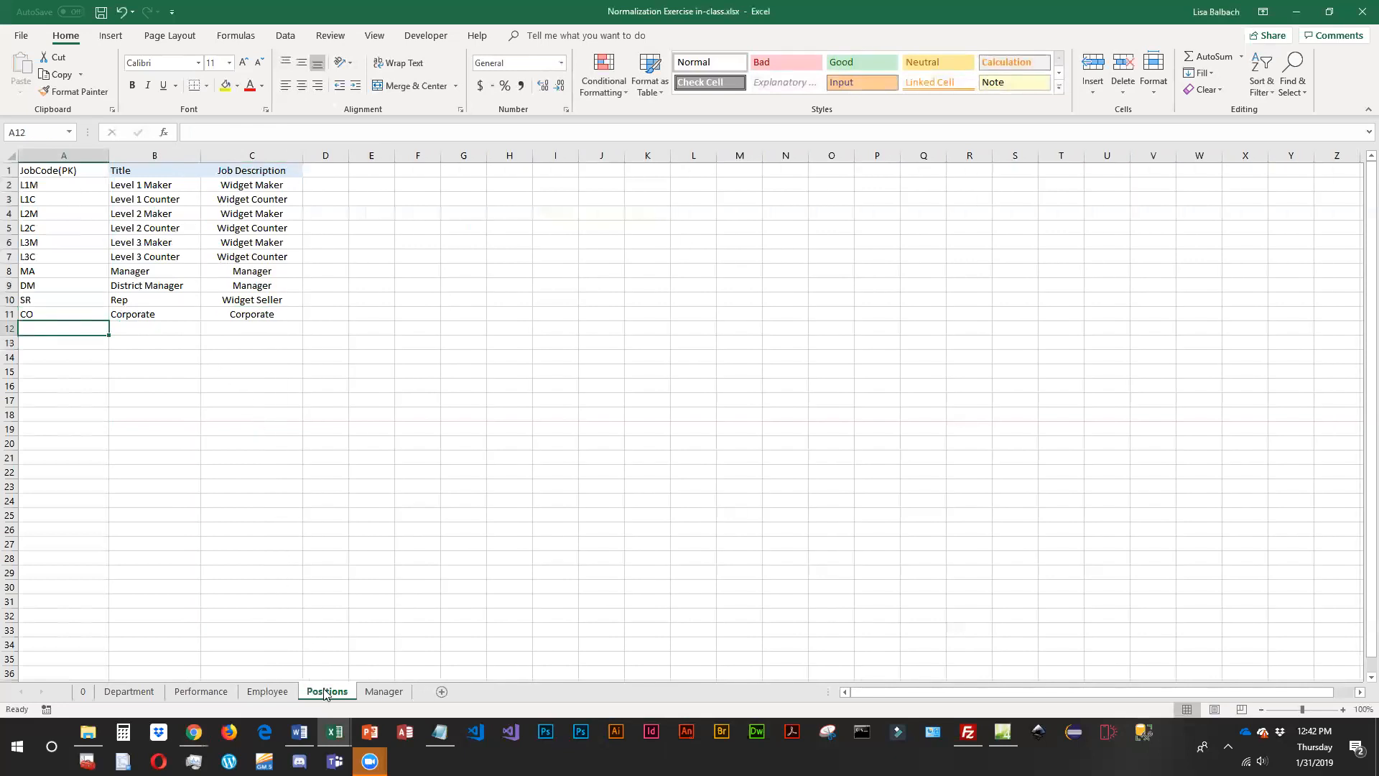
Clear the Job Description header and values in G1:G12 of the Employee worksheet.
left_click(272, 691)
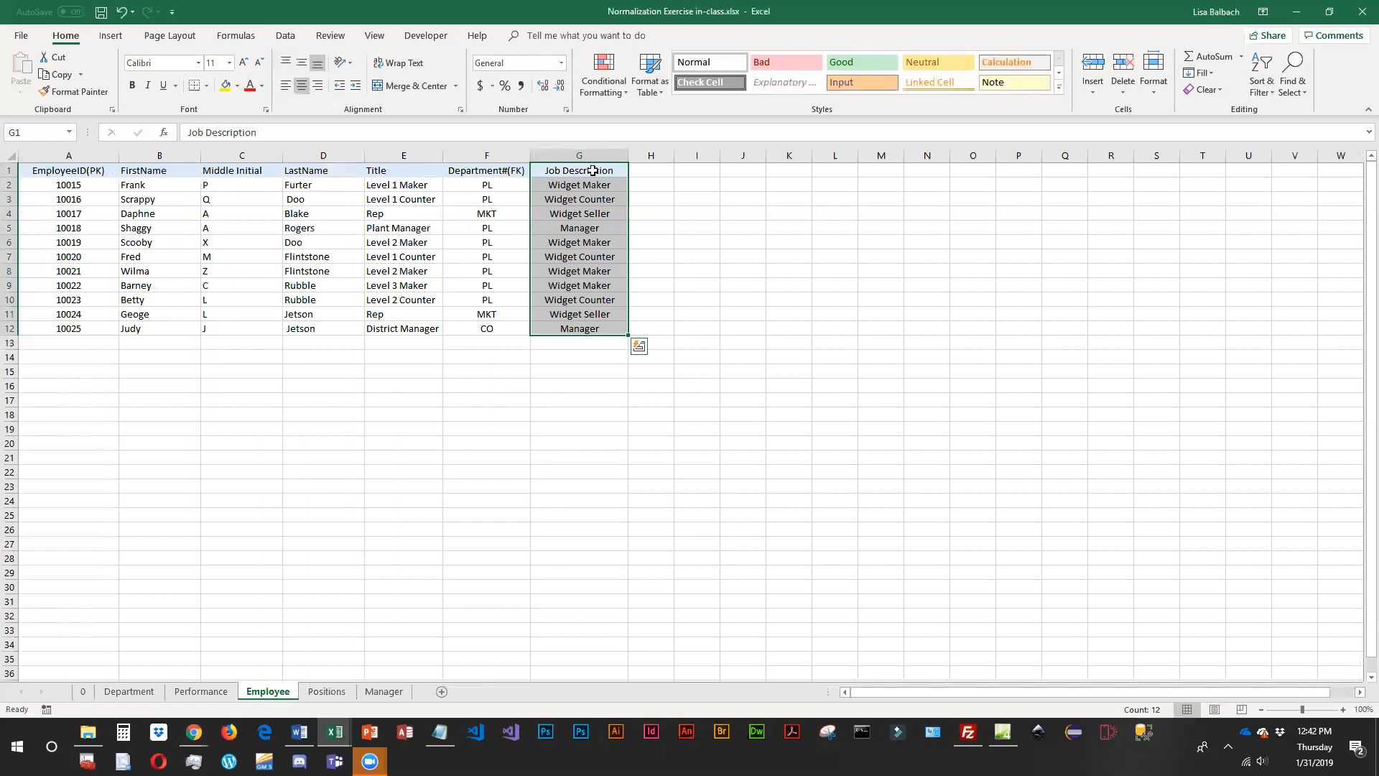
left_click_drag(593, 170, 579, 332)
key("Delete")
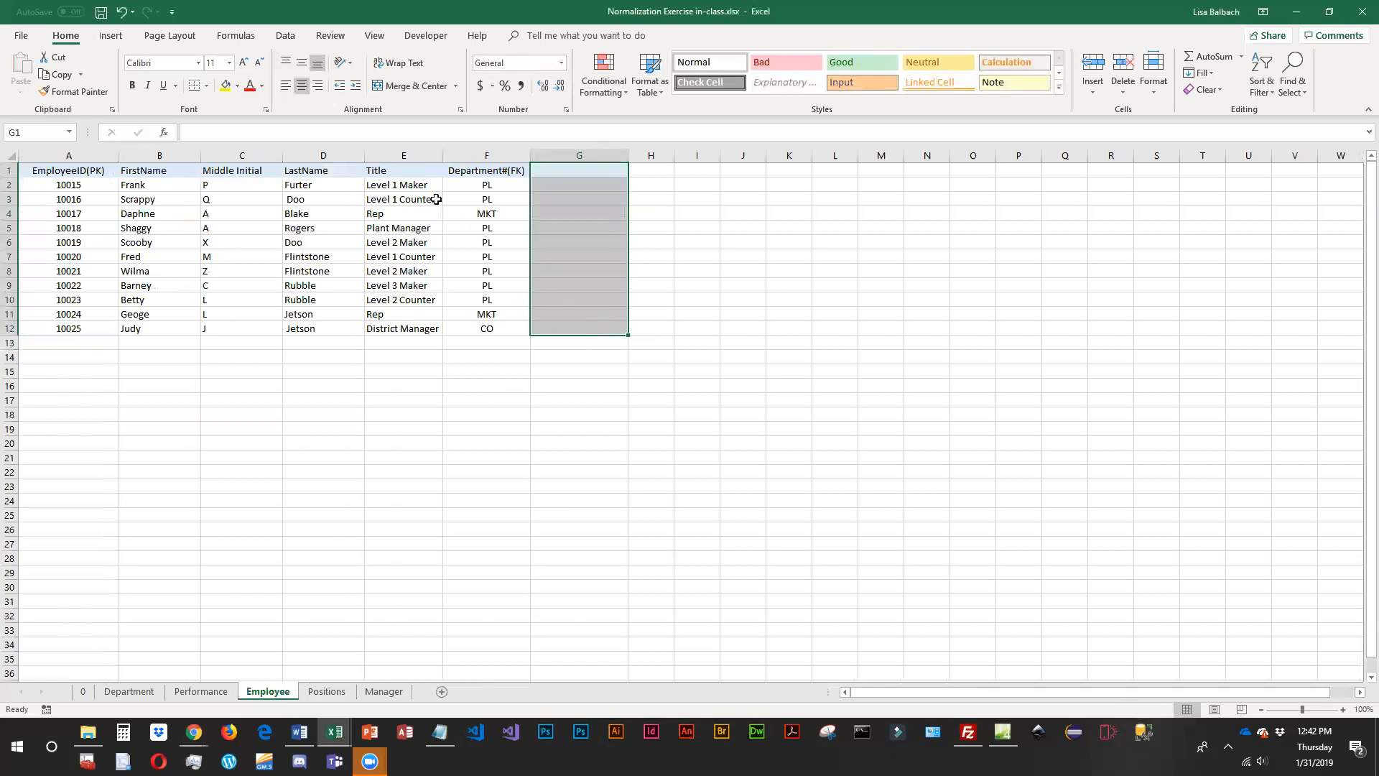
Replace the Title header in E1 of the Employee worksheet with JobCode(FK).
left_click(379, 172)
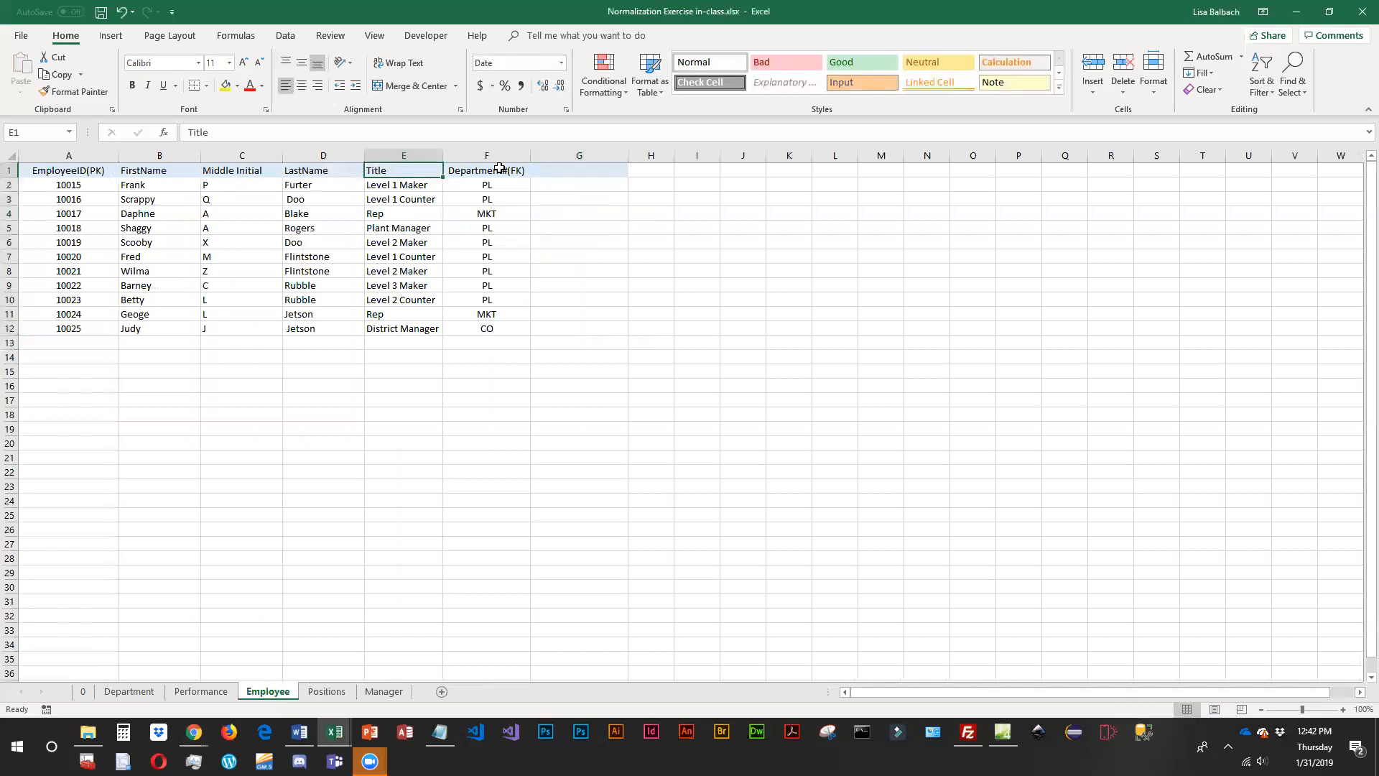
type("JobCode(FK)")
key("Return")
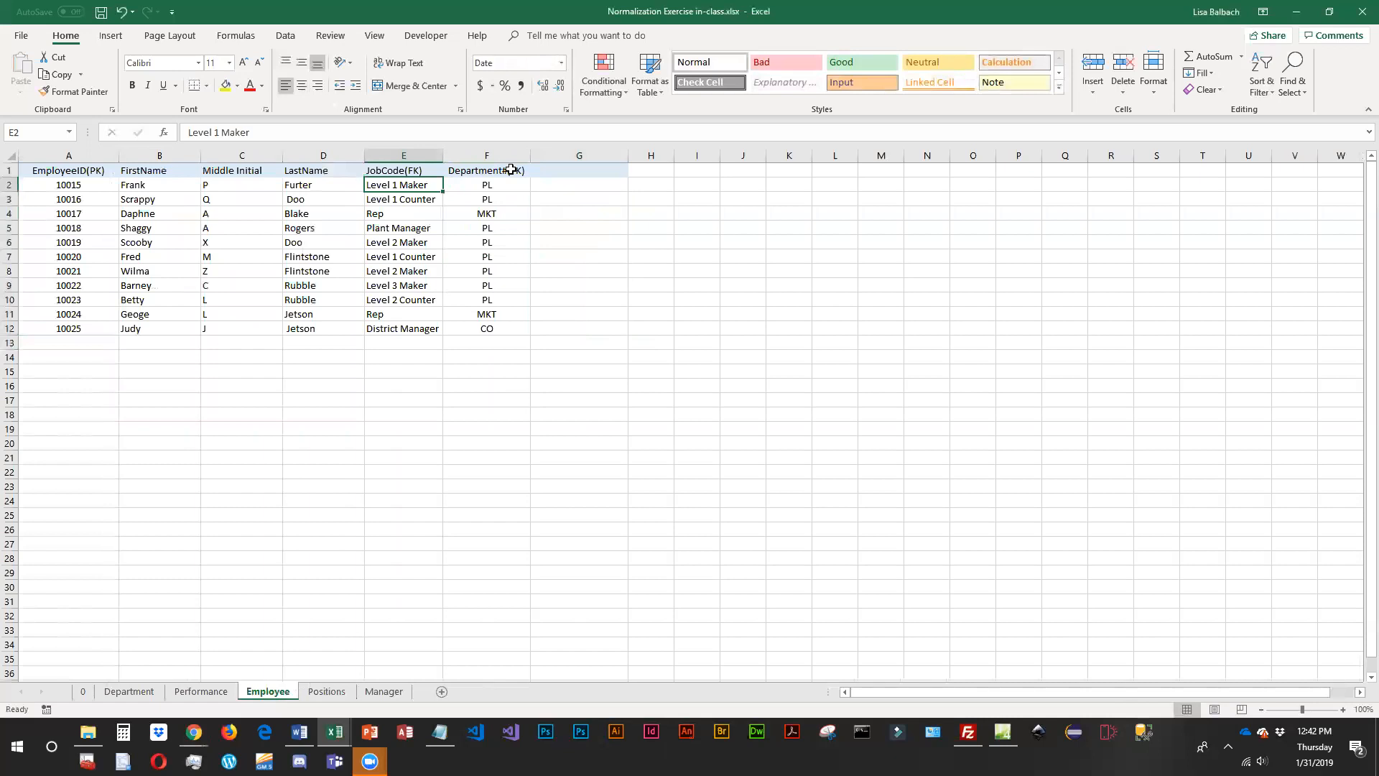
Replace the job titles in E2:E5 with the job codes L1M, L1C, SR and MA.
type("L1M")
key("Return")
type("L1MC")
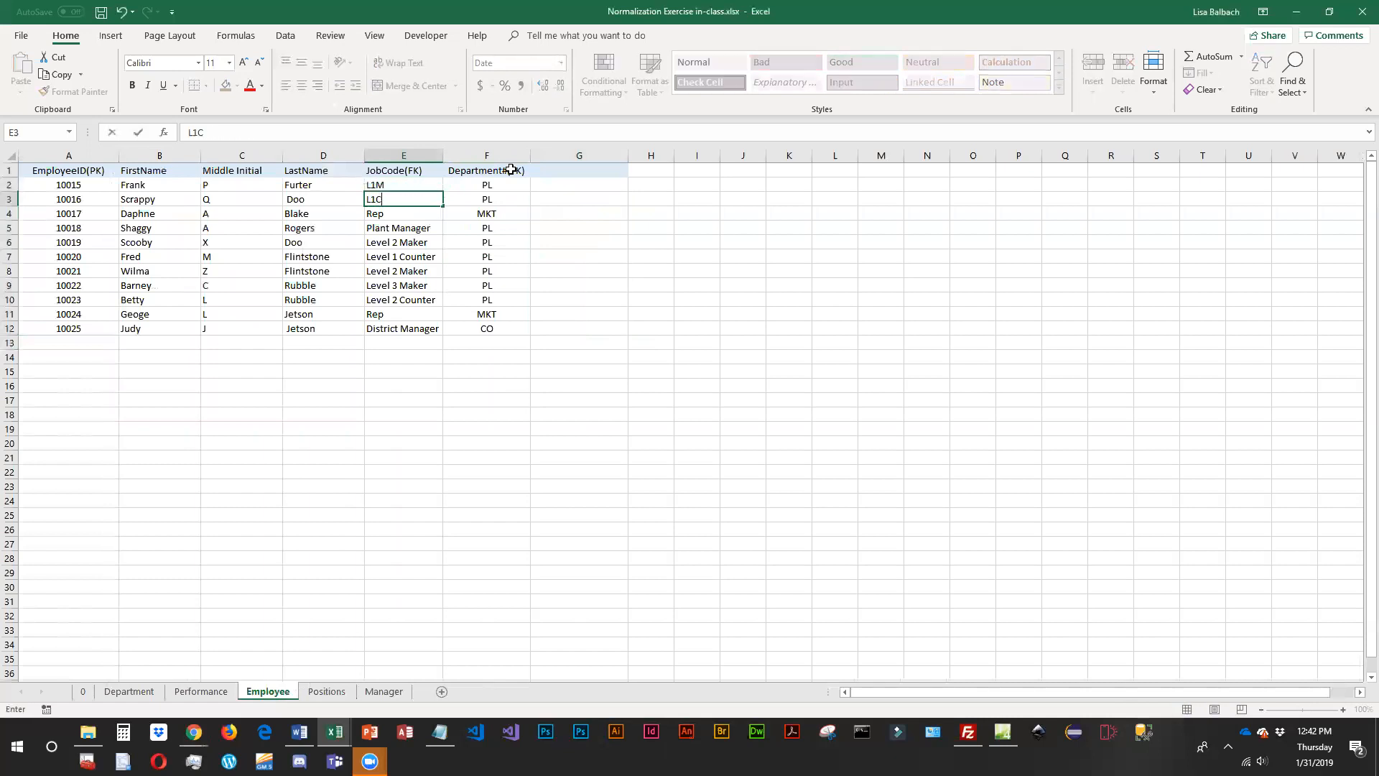
key("Return")
type("SR")
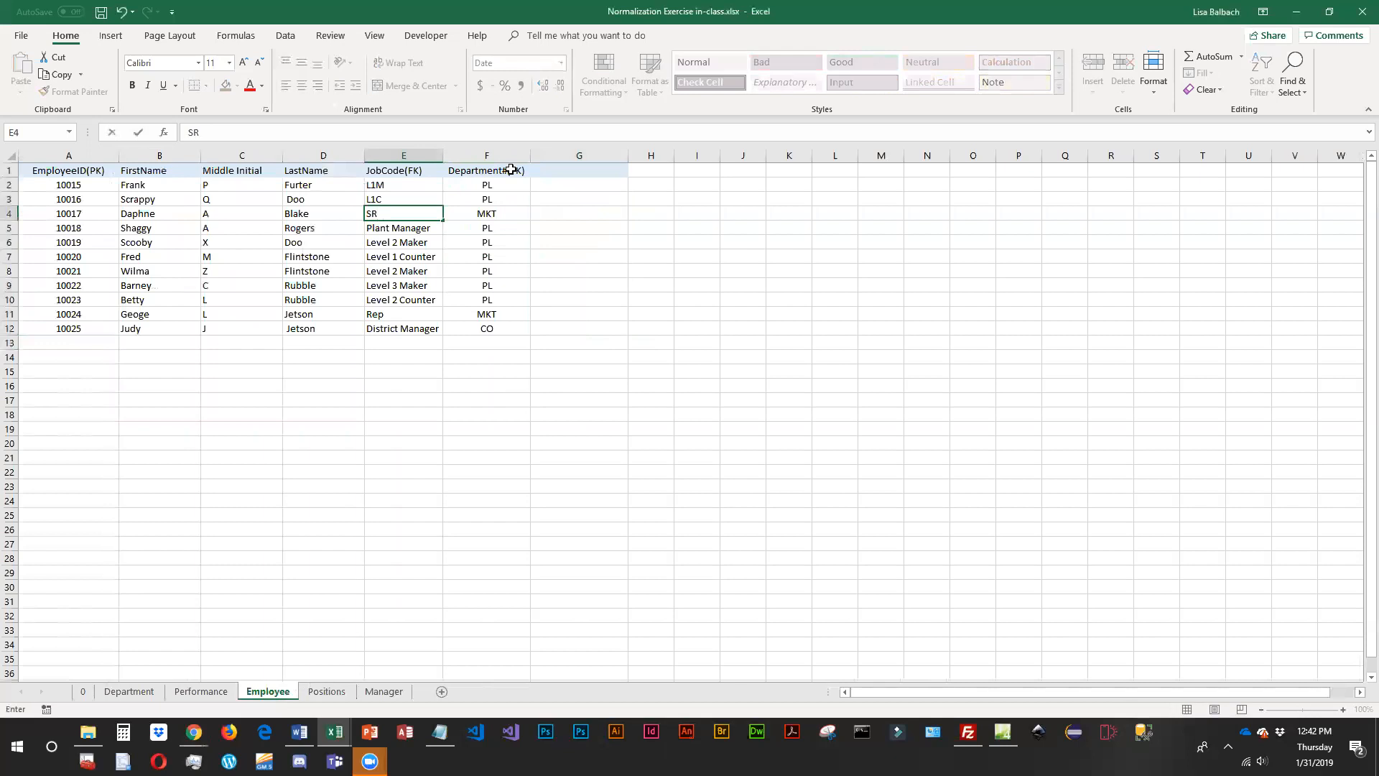
key("Return")
type("MA")
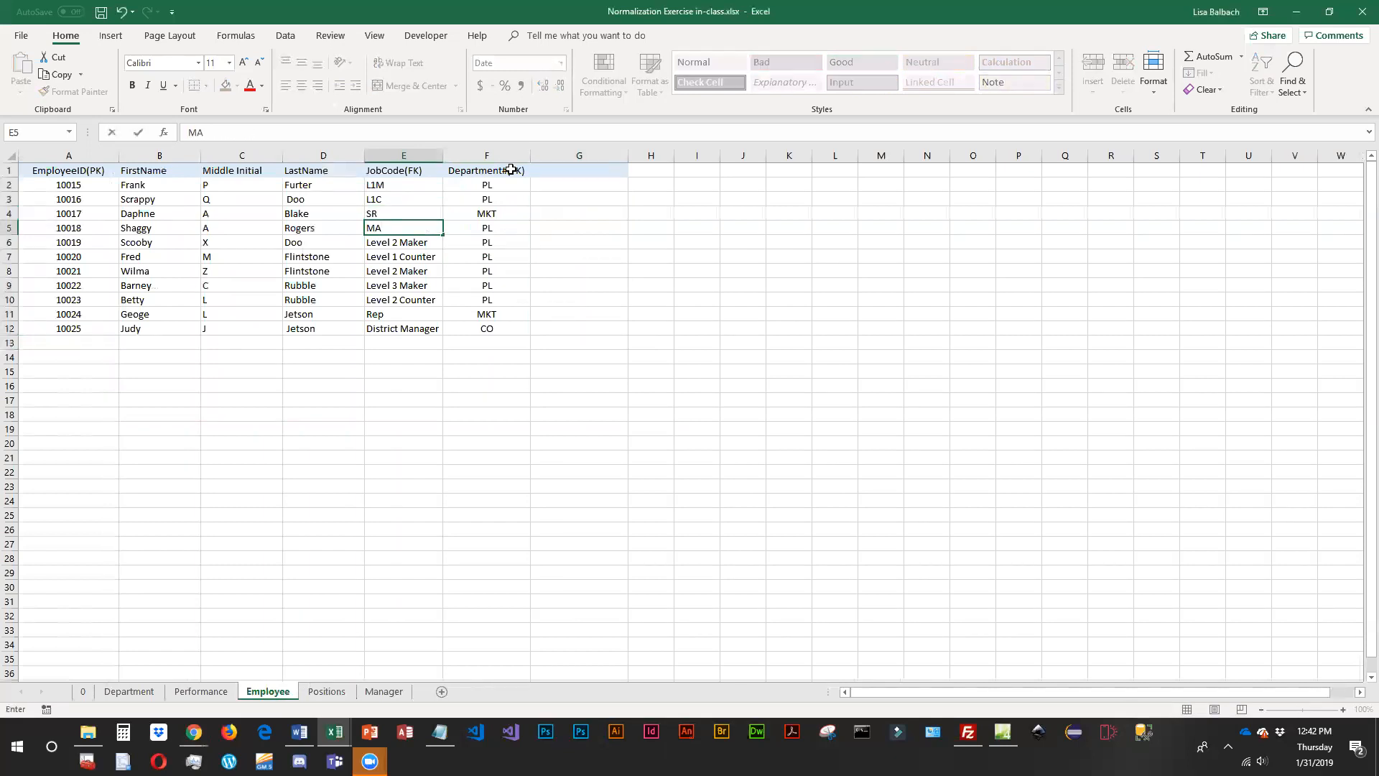
key("Return")
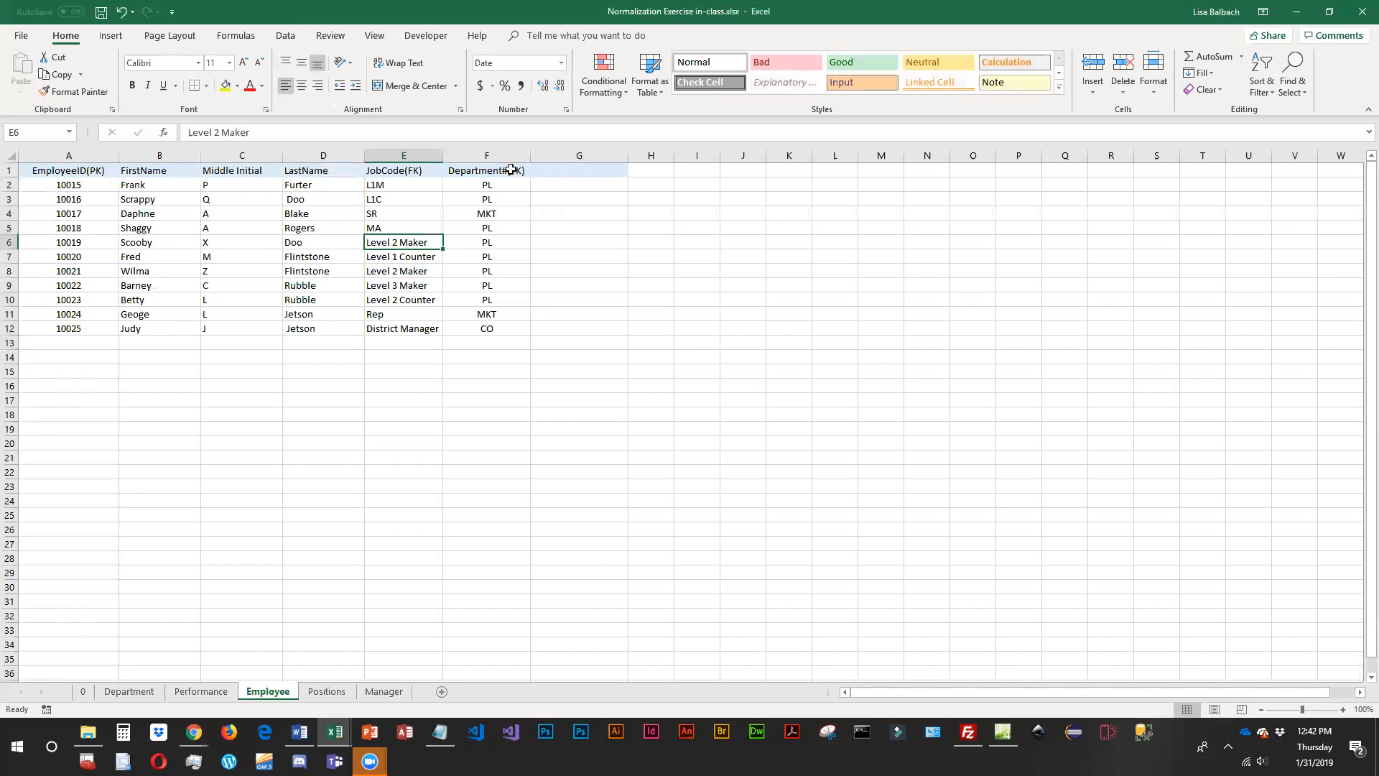
Replace the job titles in E6:E8 with the job codes L2M, L1C and L2M.
type("L2M")
key("Return")
type("L1C")
key("Return")
type("M2")
key("BackSpace")
key("BackSpace")
type("L2M")
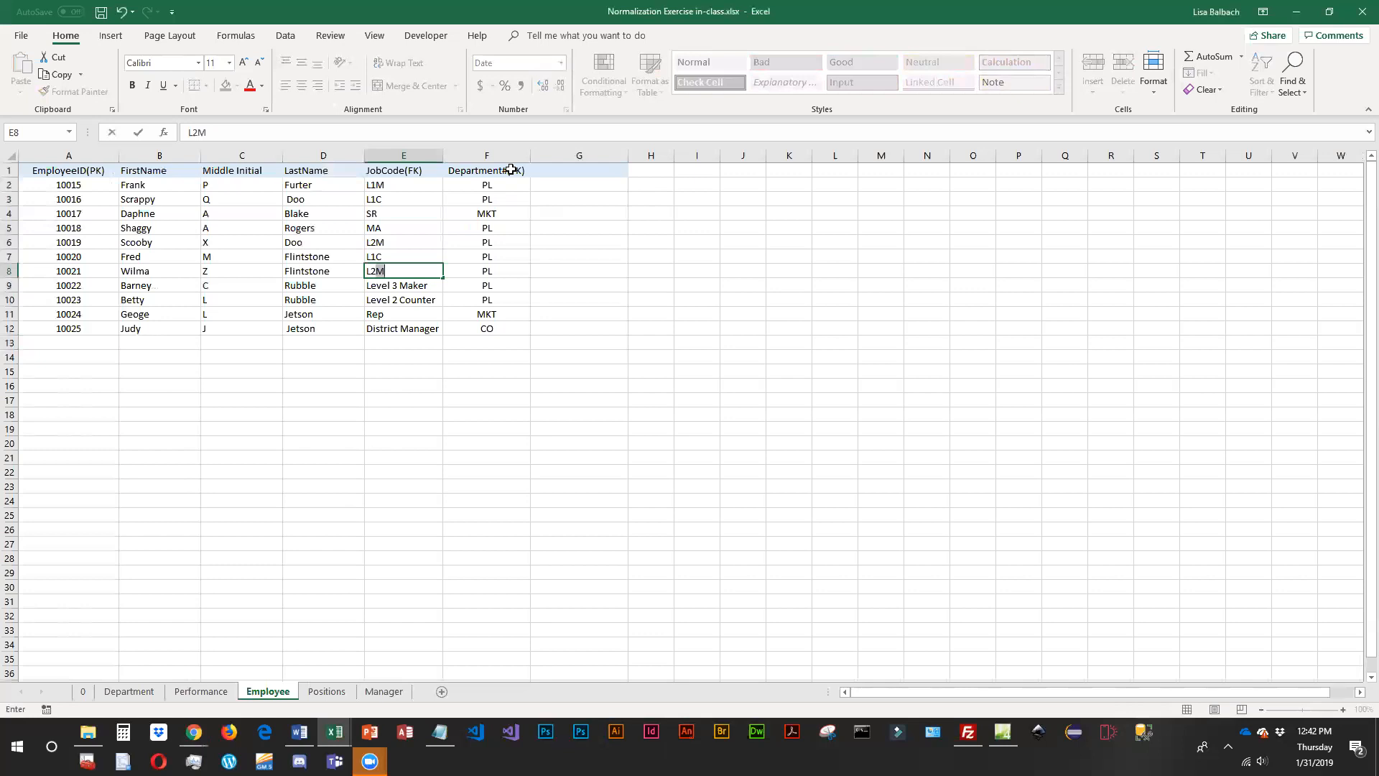
key("Escape")
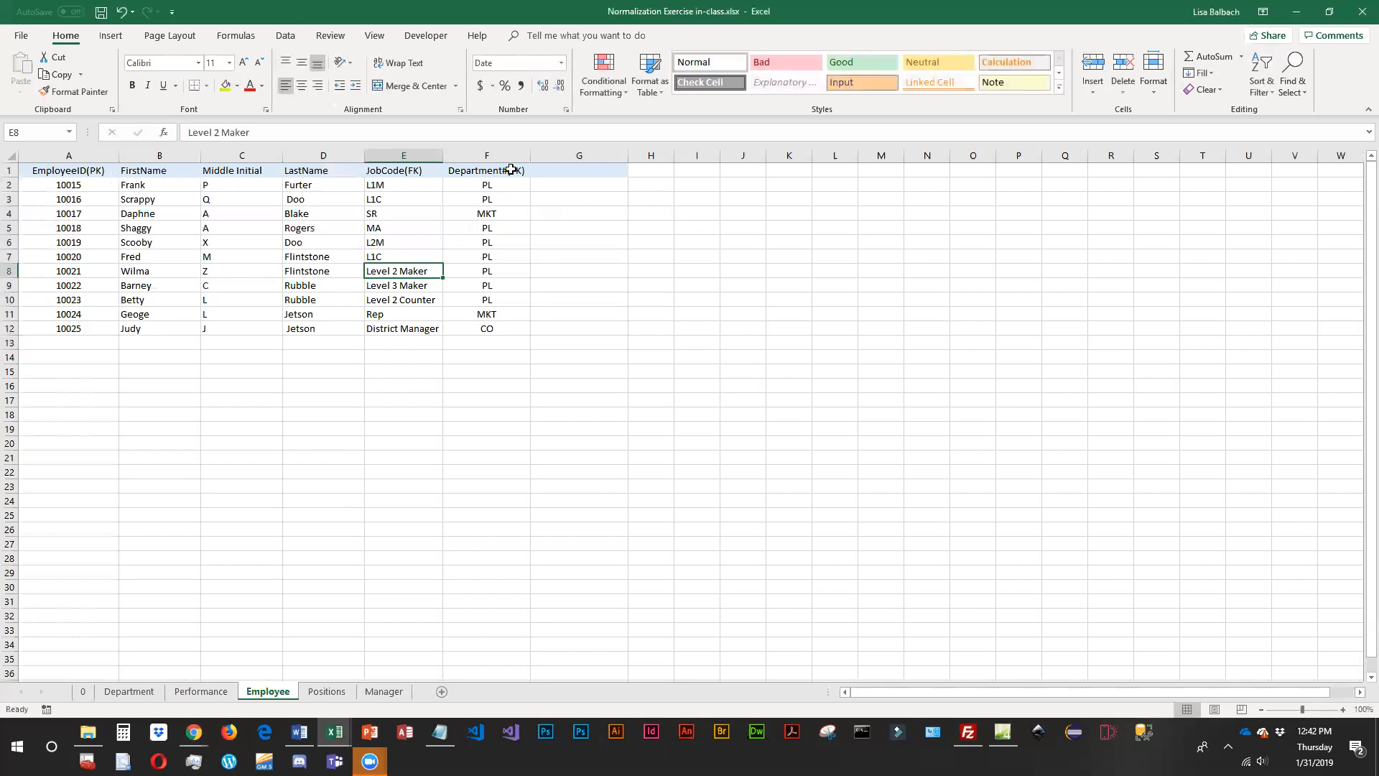
type("L2M")
key("Return")
Replace the remaining job titles in E9:E12 with the job codes L3M, L2C, SR and DM.
type("L3M")
key("Return")
type("L2C")
key("Return")
type("SR")
key("Return")
type("DM")
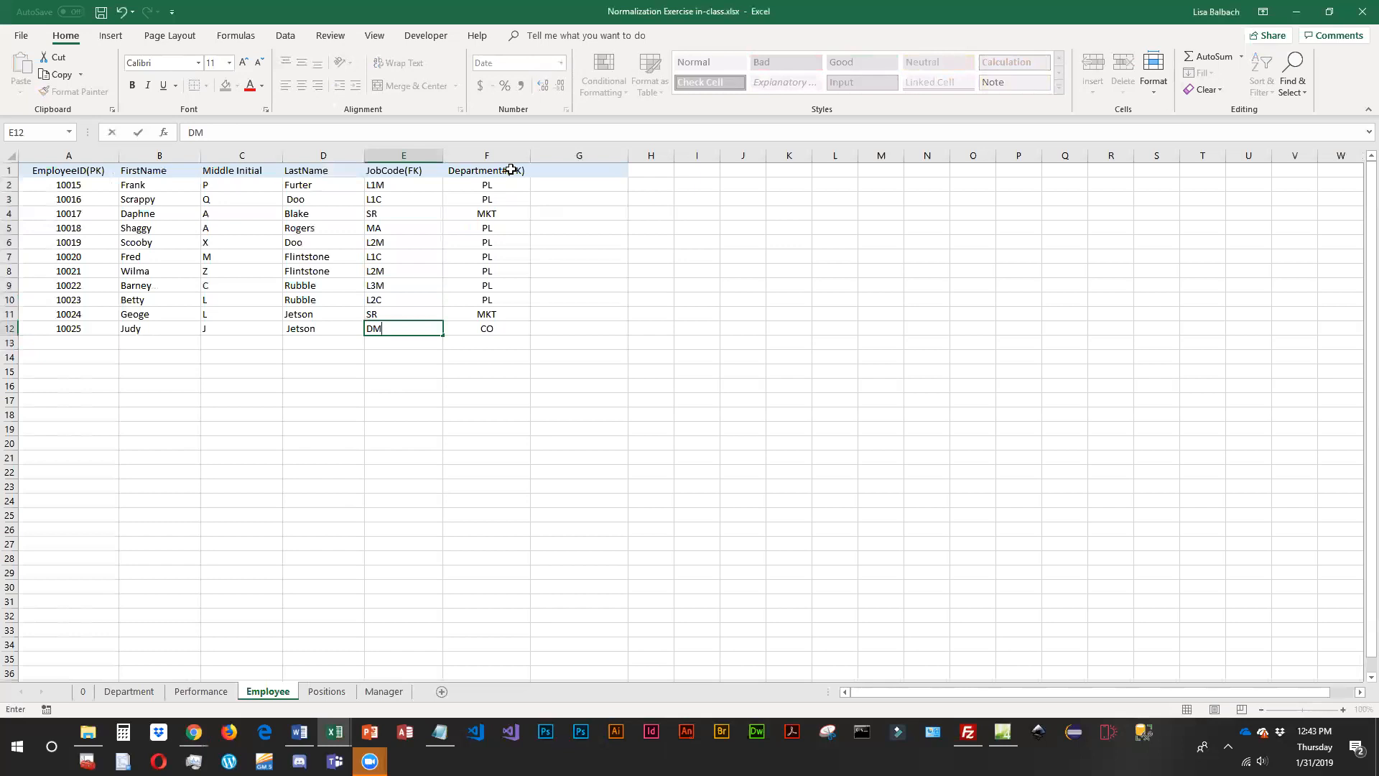
key("Return")
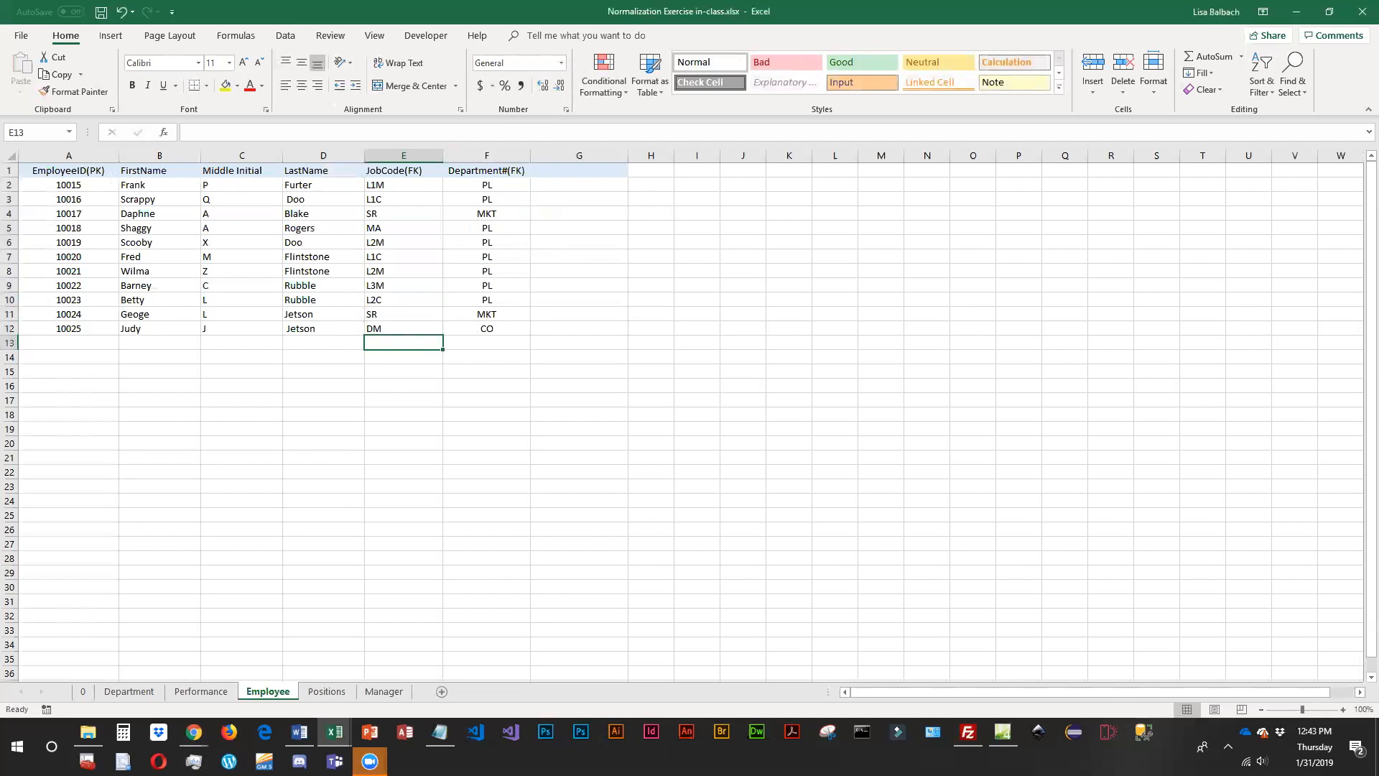
Review the Positions, Employee and Department worksheets to compare their keys and contents.
key("alt+Tab")
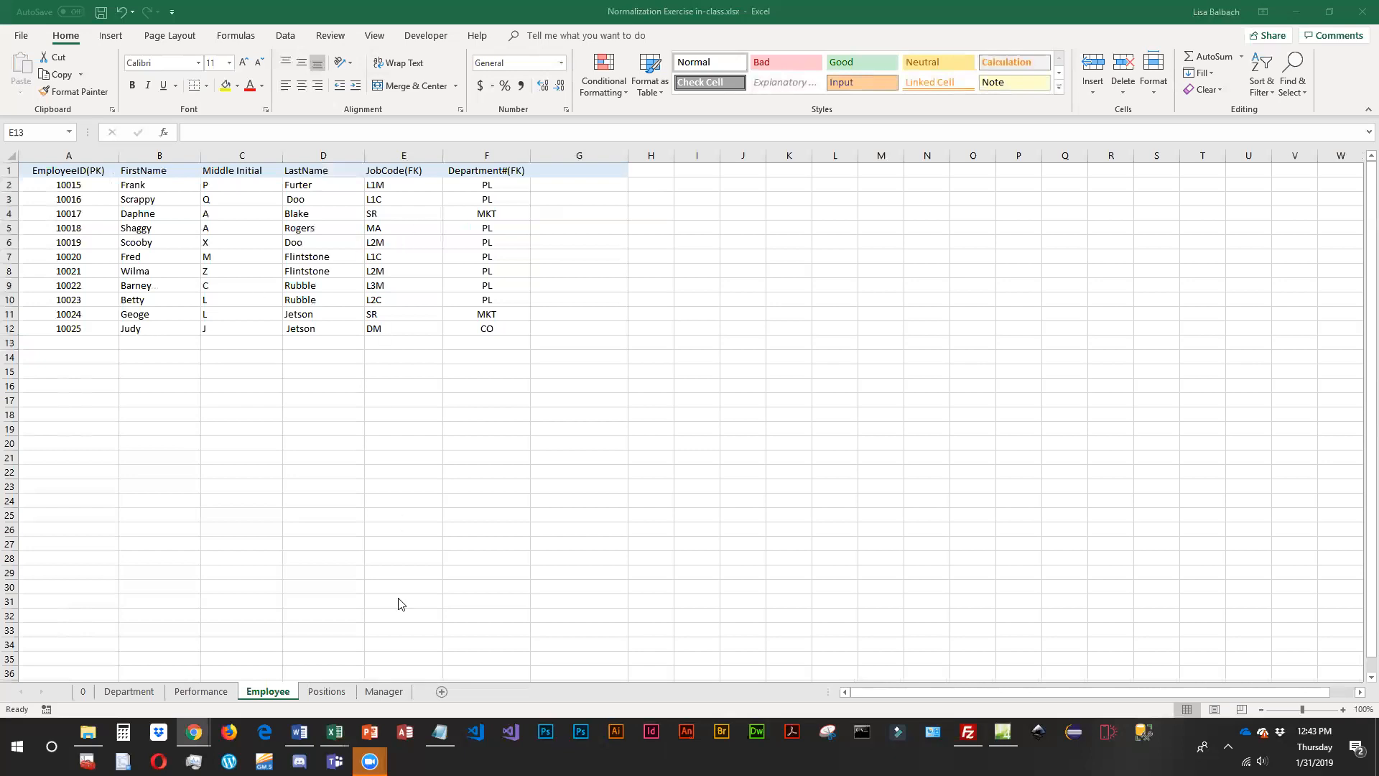
left_click(340, 692)
left_click(328, 692)
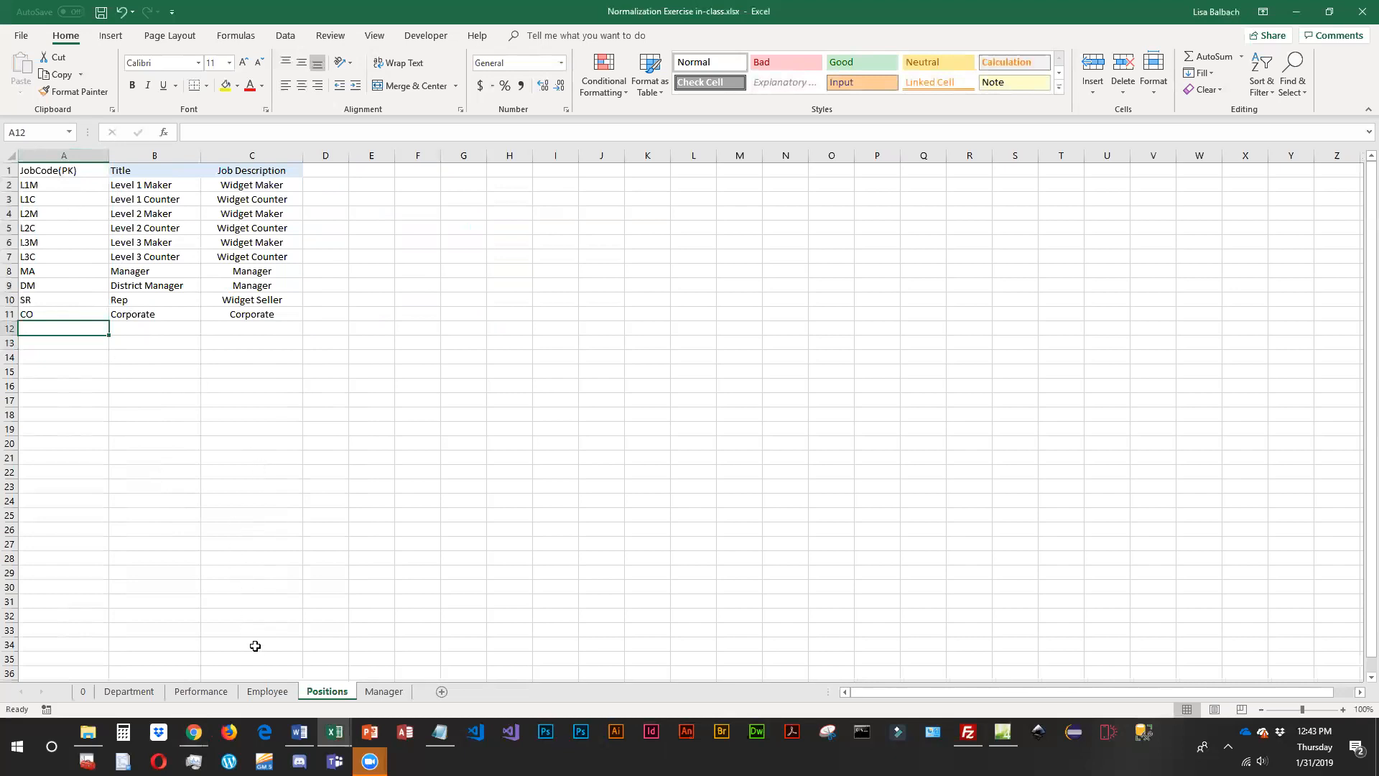
left_click(269, 694)
left_click(322, 694)
left_click(130, 693)
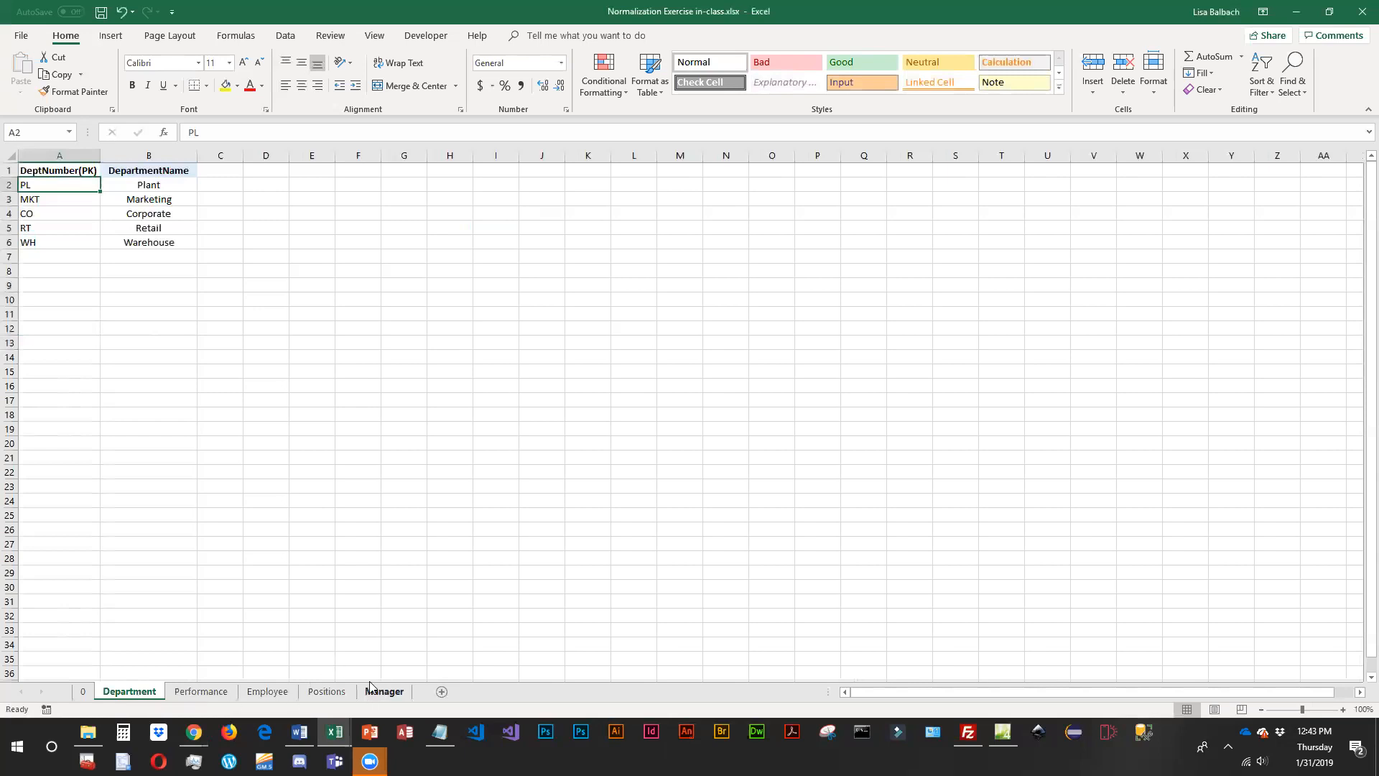
Examine the Plant Manager and District Manager titles and the manager names in the original data on worksheet 0.
left_click(84, 691)
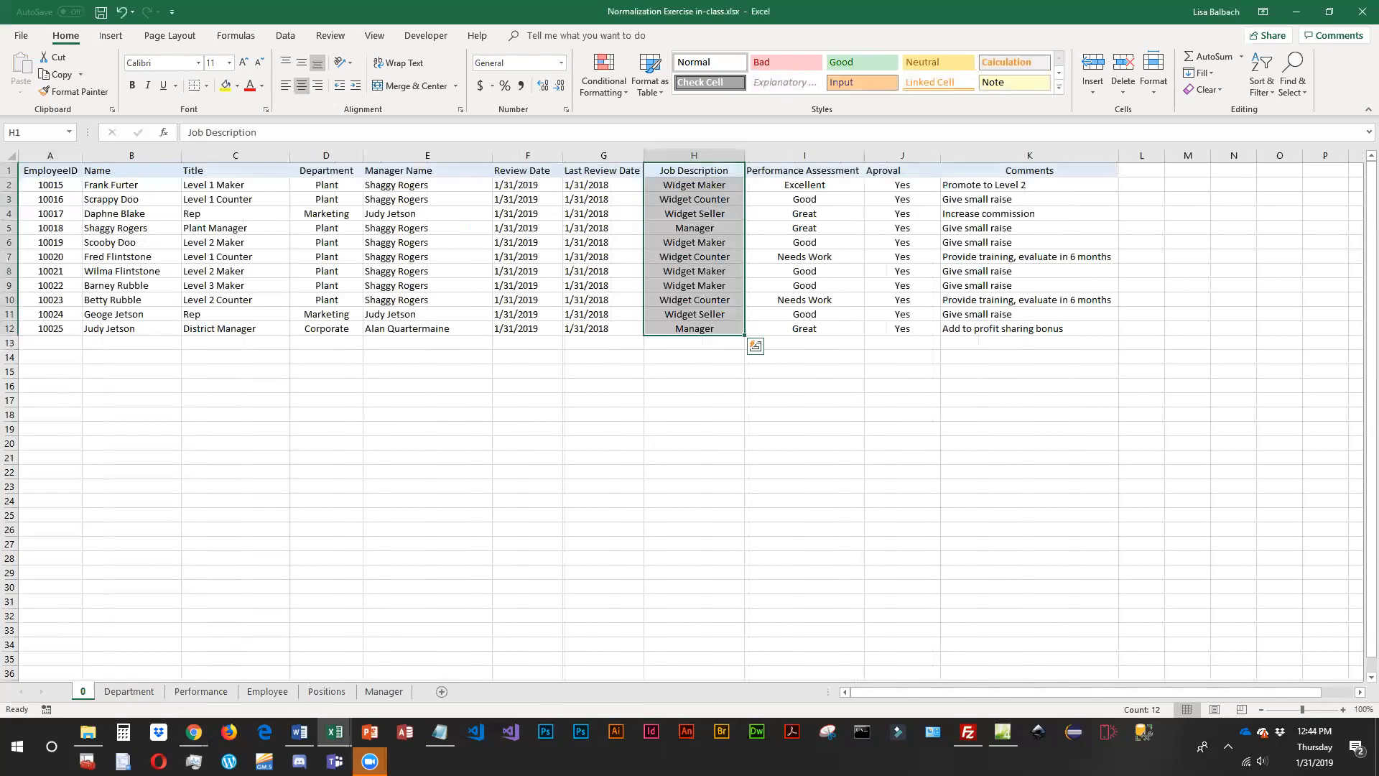
key("alt+Tab")
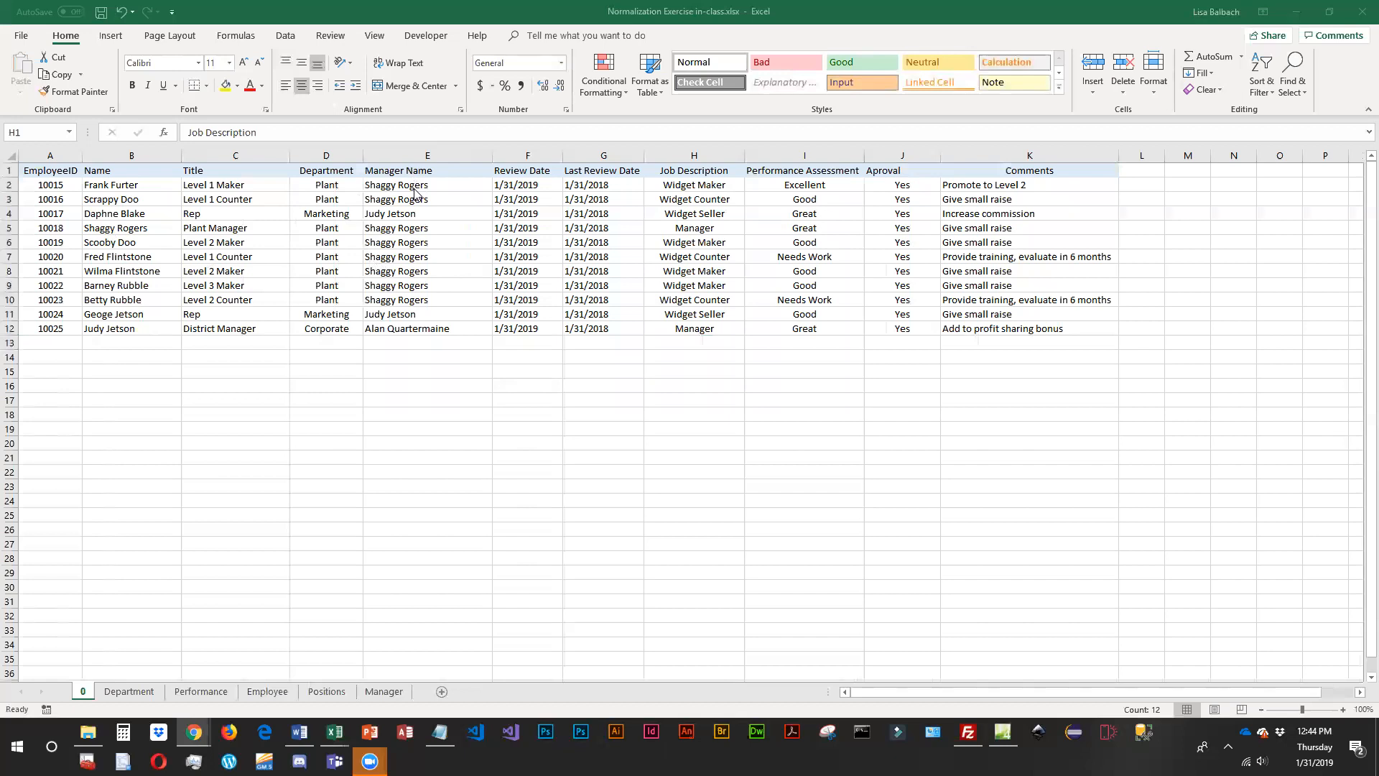
key("ctrl+shift+Down")
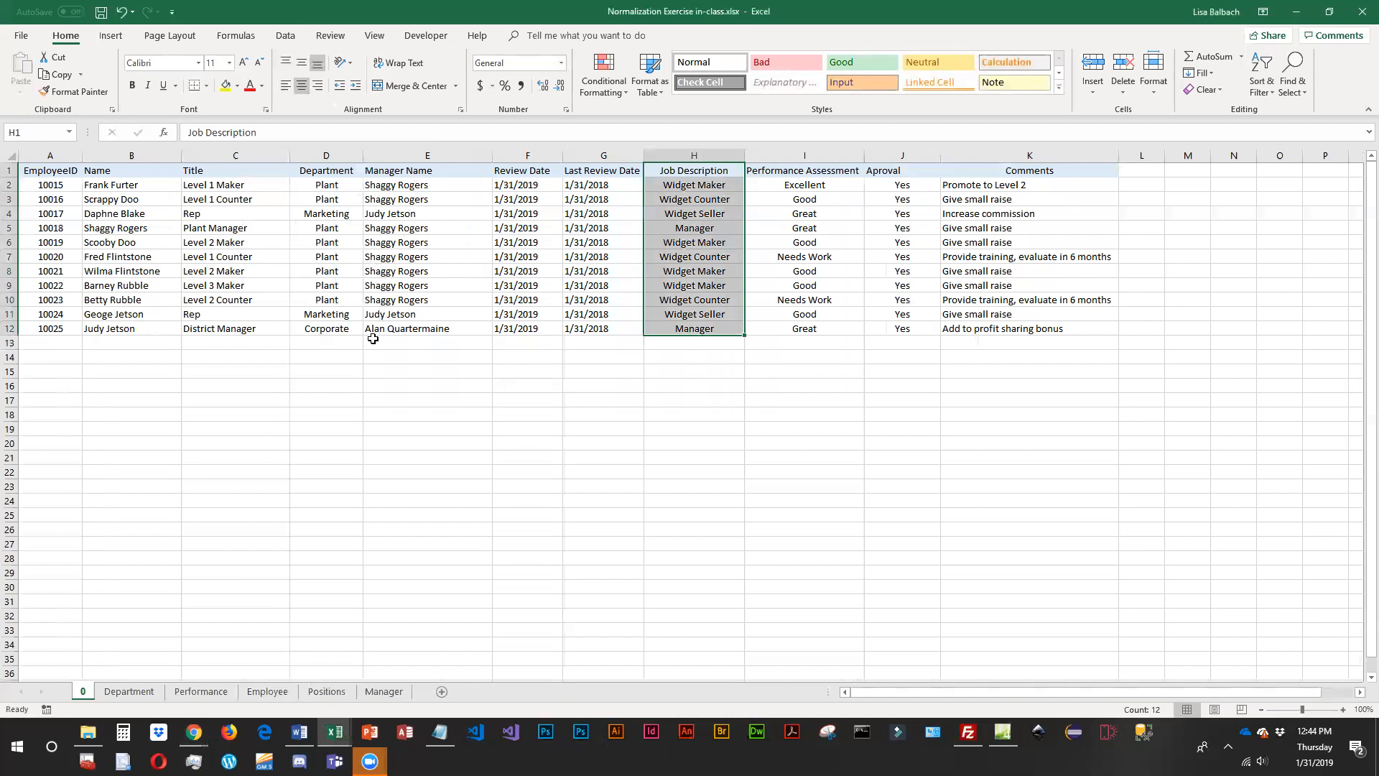
left_click(244, 329)
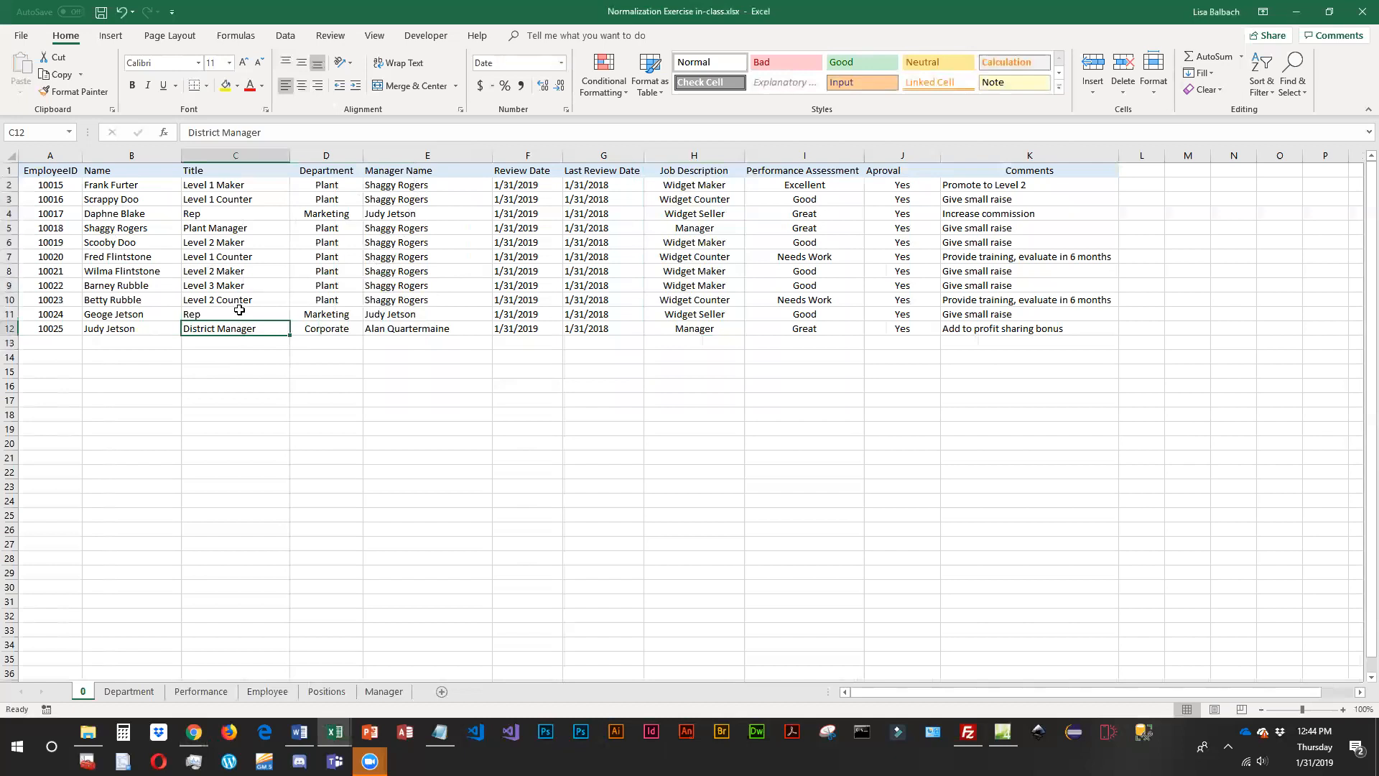
left_click(233, 228)
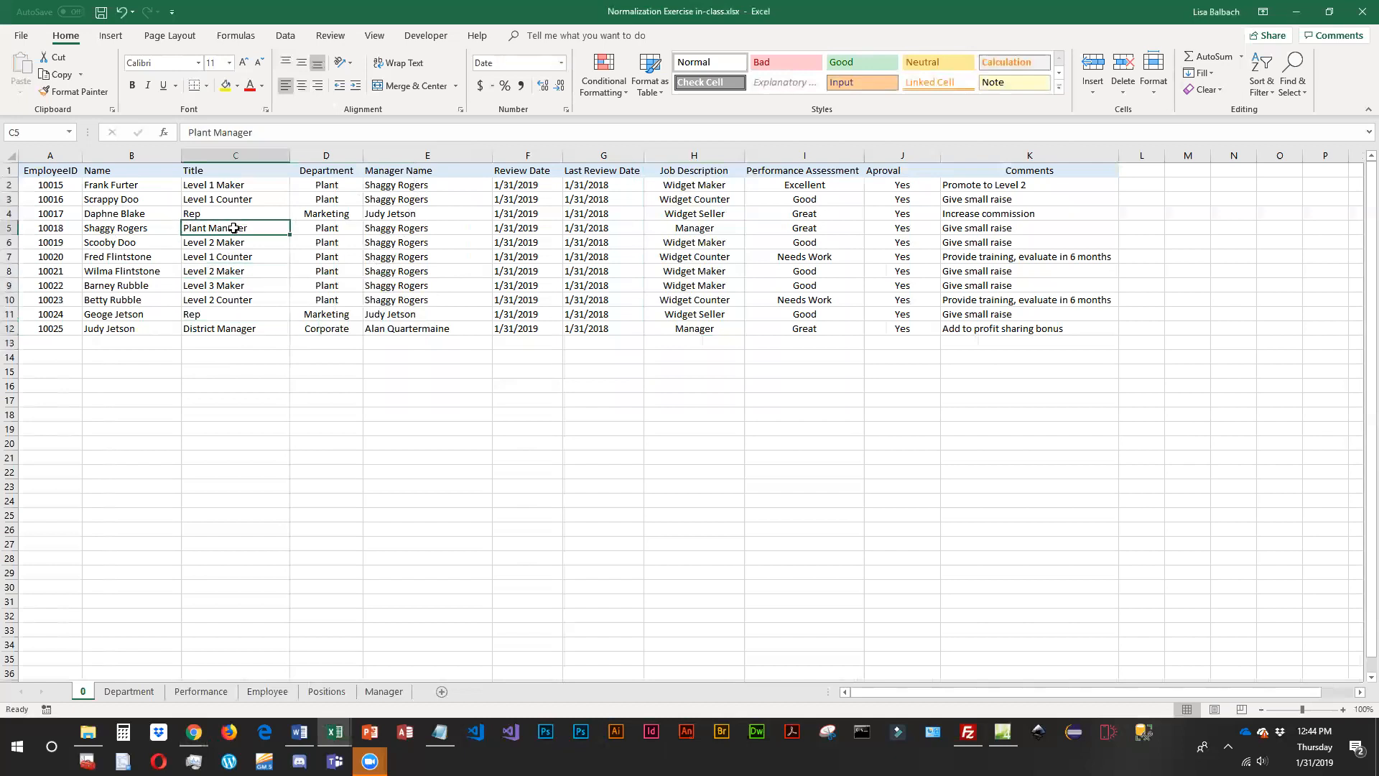
left_click(238, 330)
left_click(246, 228)
Enter the header ManagerID(PK) in A1 of the Manager worksheet and widen column A to fit it.
left_click(384, 692)
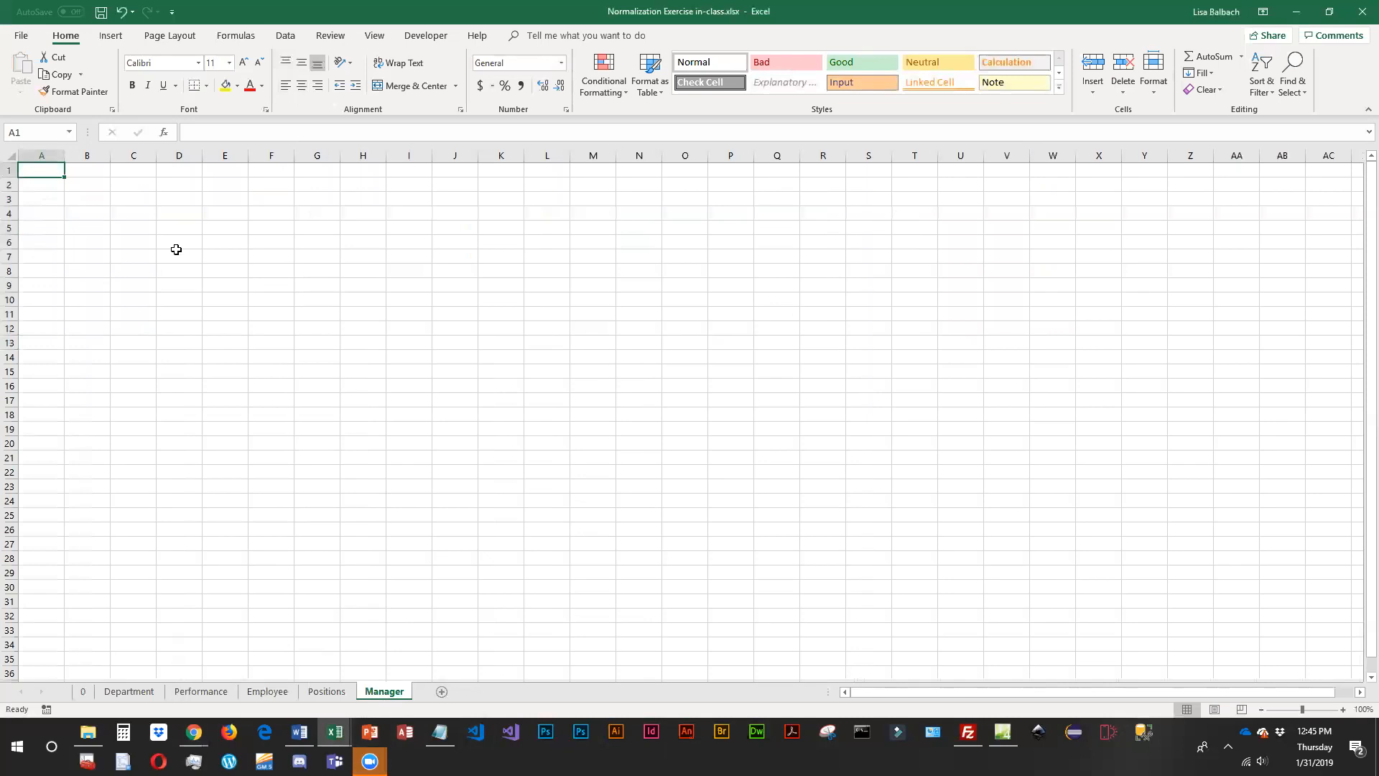
type("Manager")
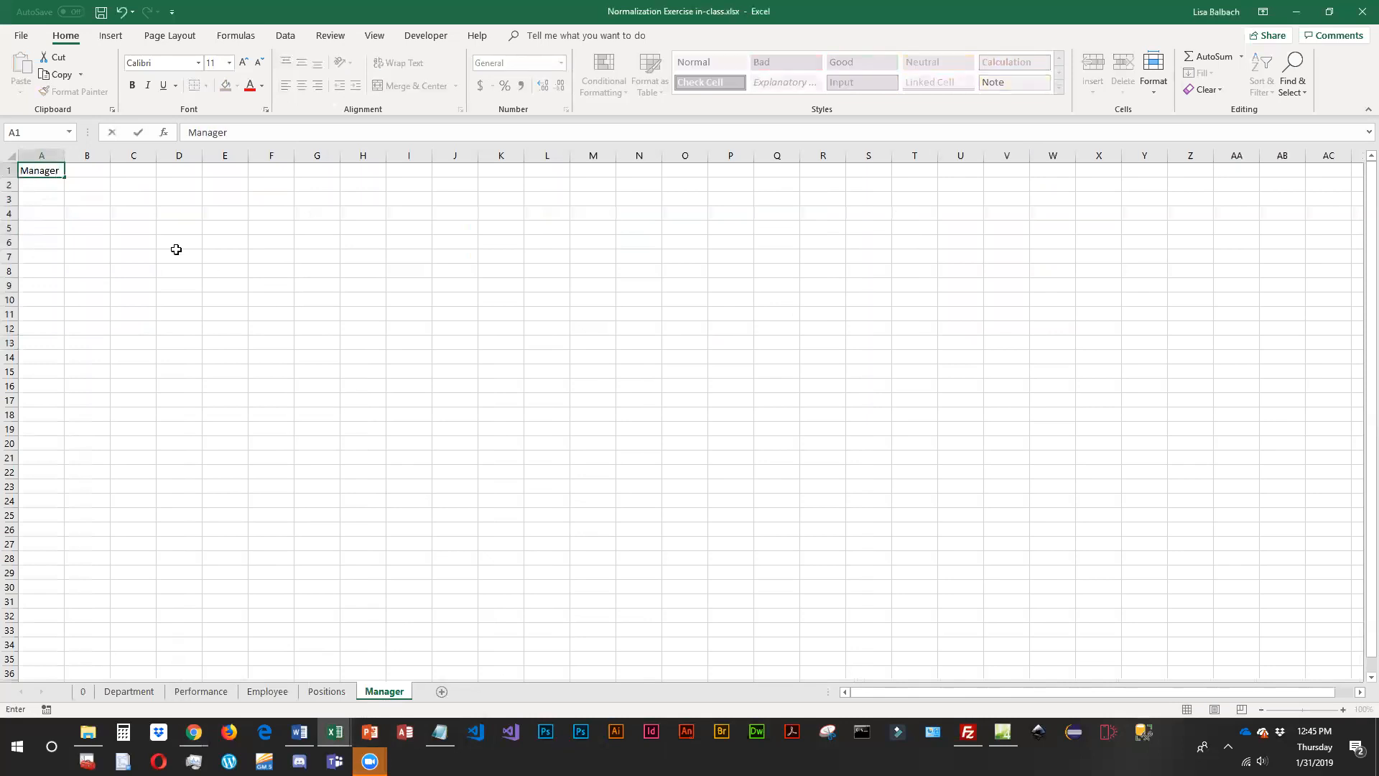
type("ID(PK)")
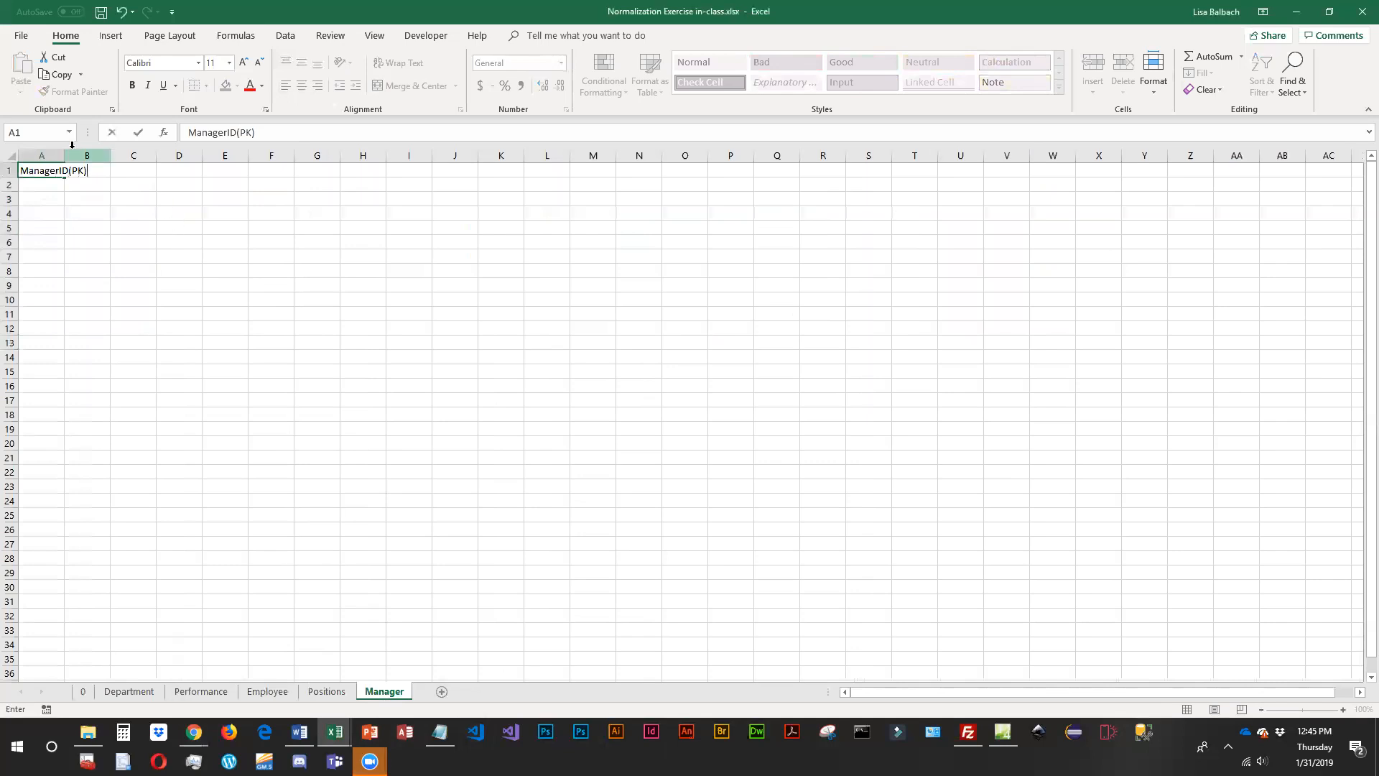
left_click(176, 262)
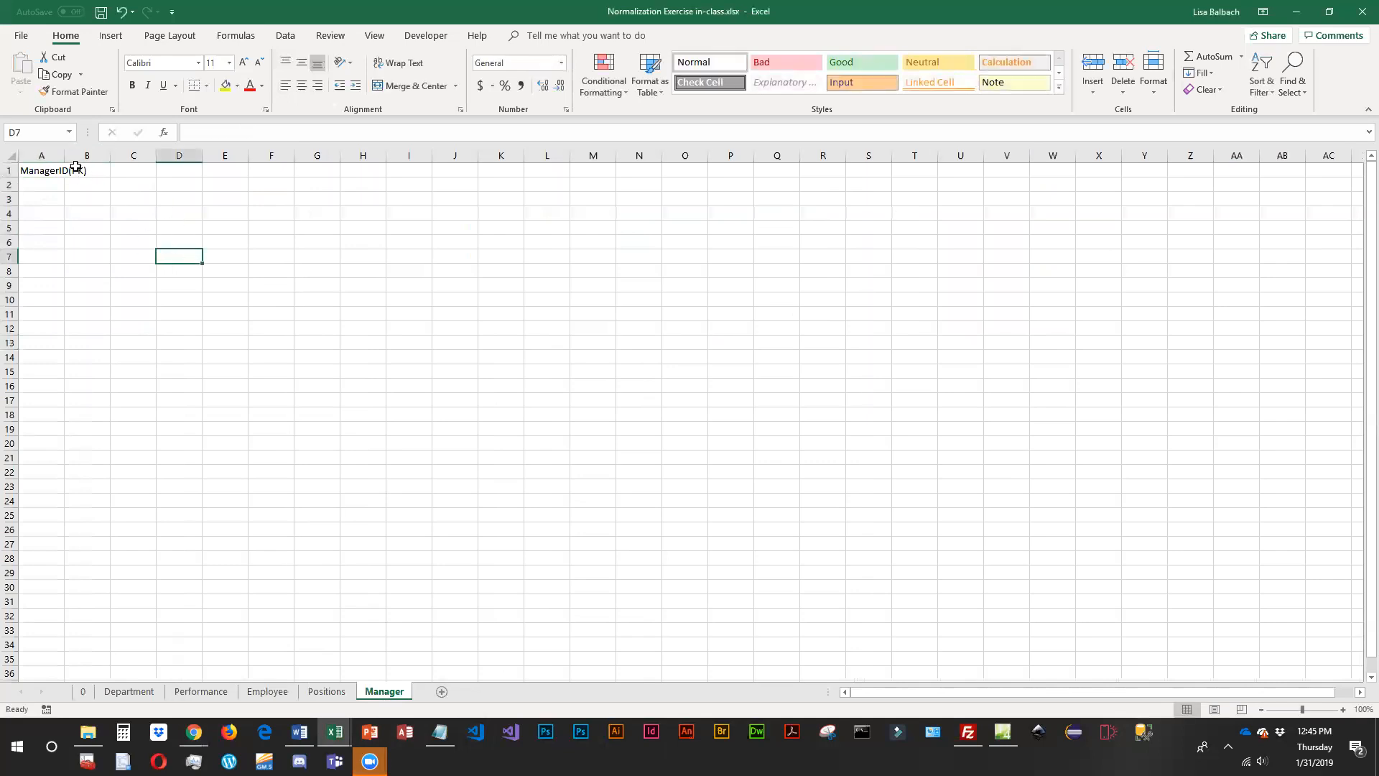
left_click_drag(65, 156, 95, 155)
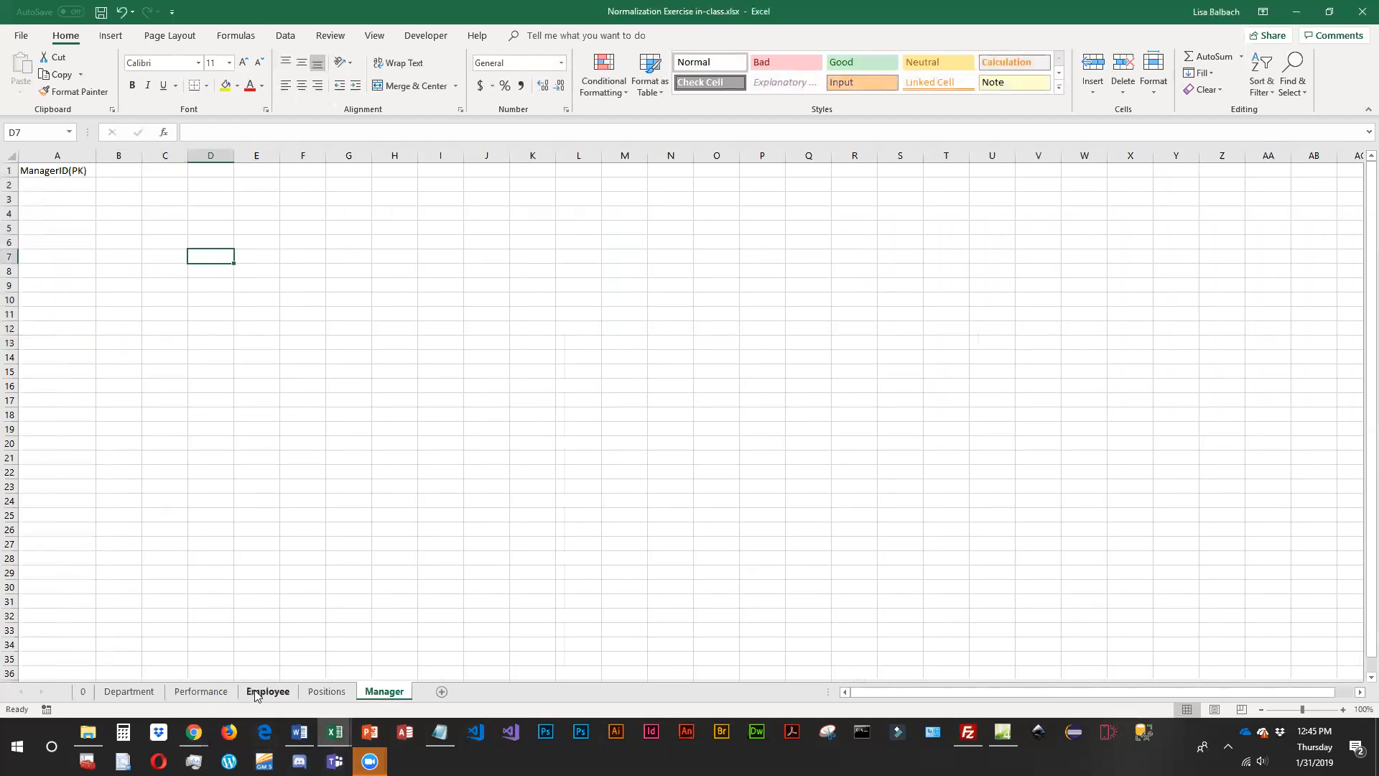
Fill A2:A4 of the Manager worksheet with the Plant Manager's and District Manager's employee IDs from worksheet 0, plus the placeholder ID 99999.
left_click(85, 692)
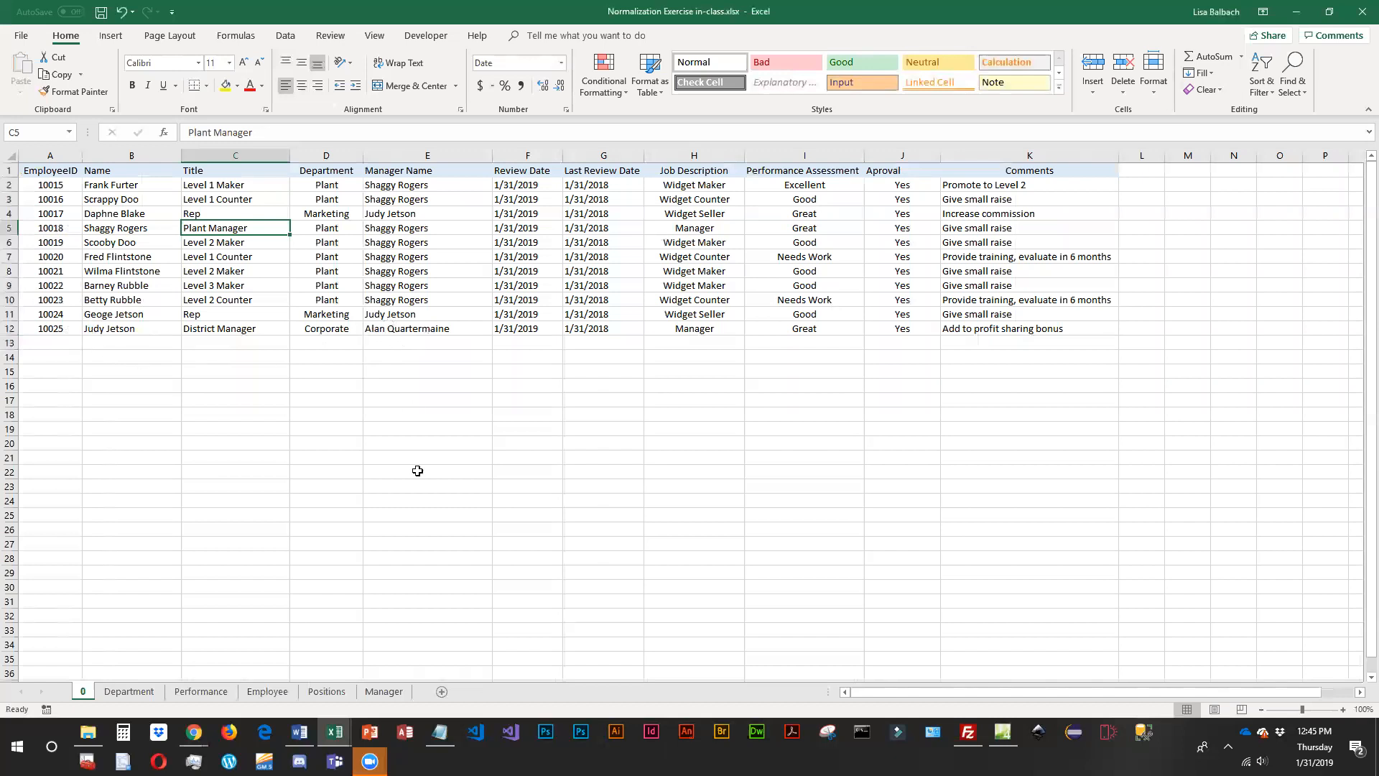
left_click(384, 693)
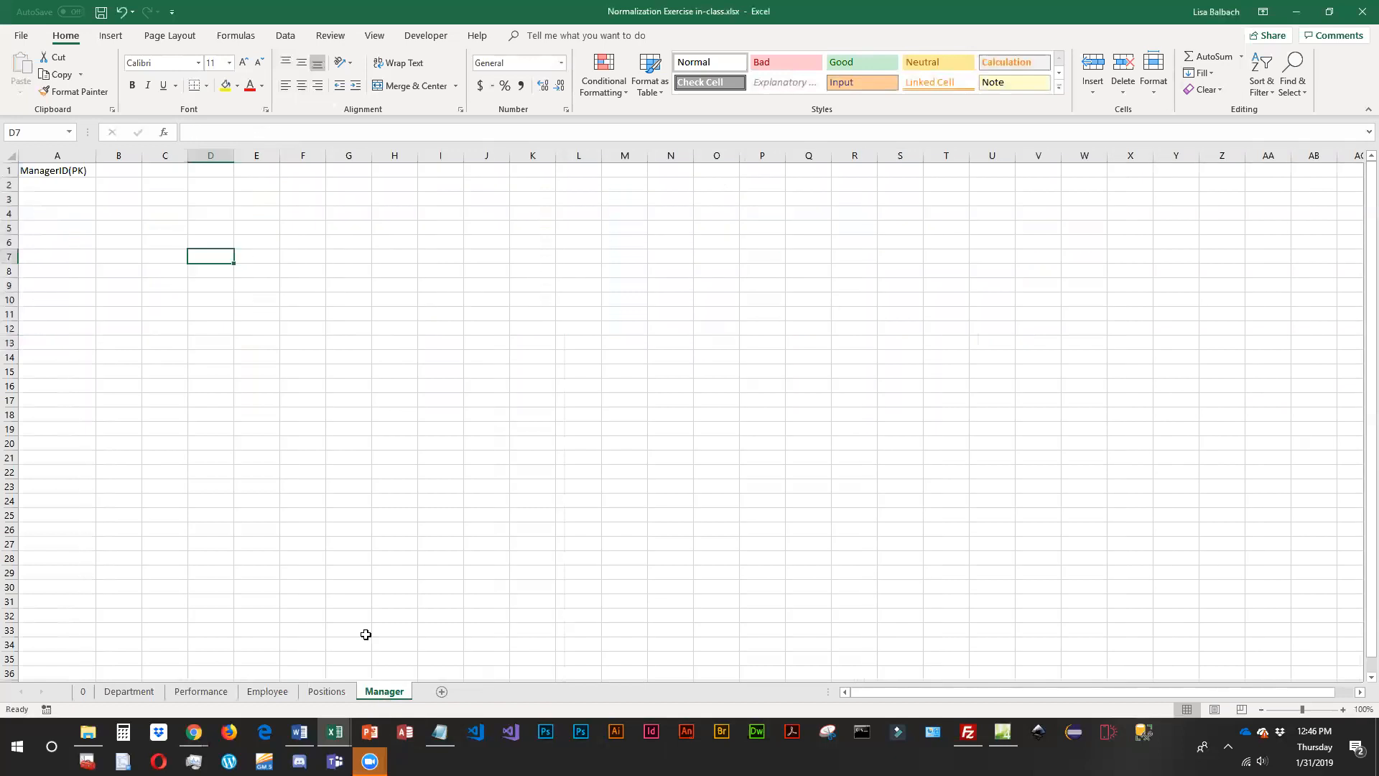
left_click(79, 182)
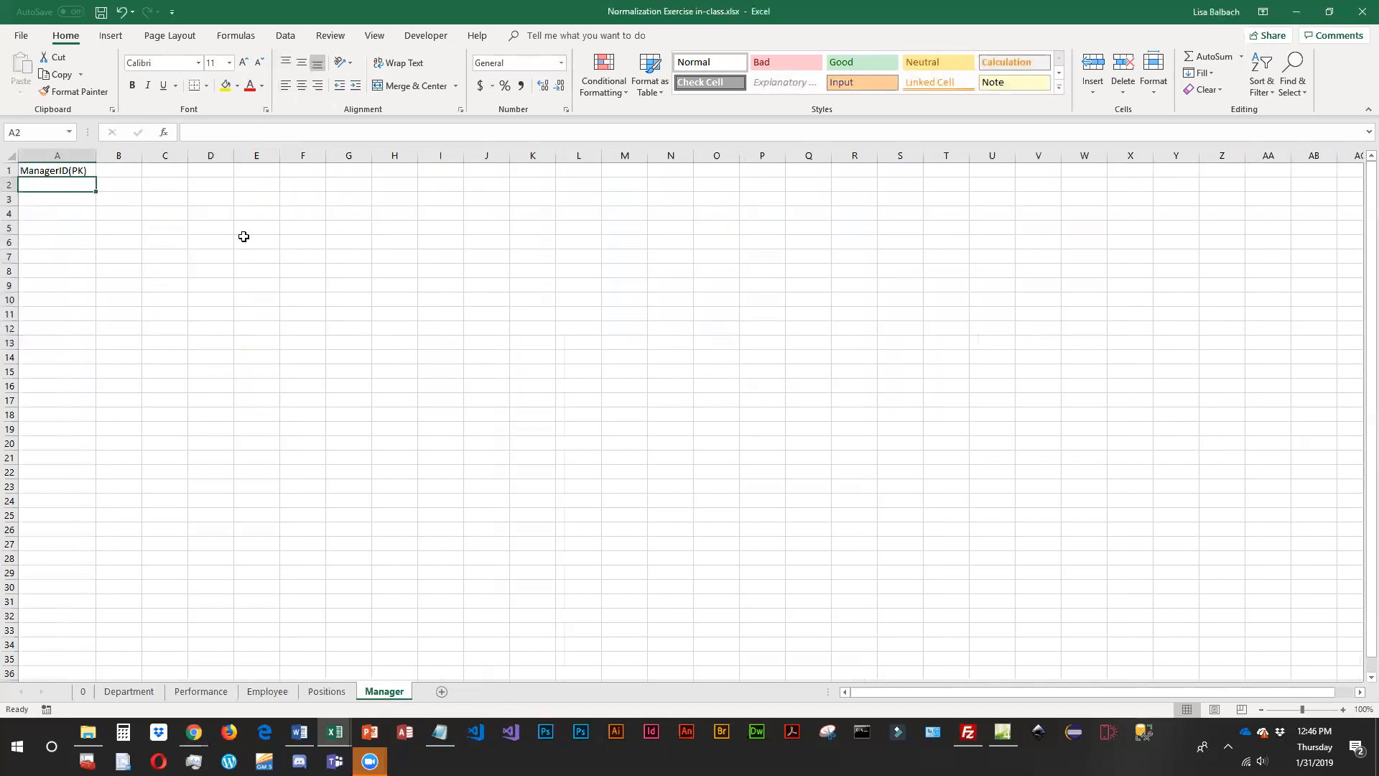
type("10")
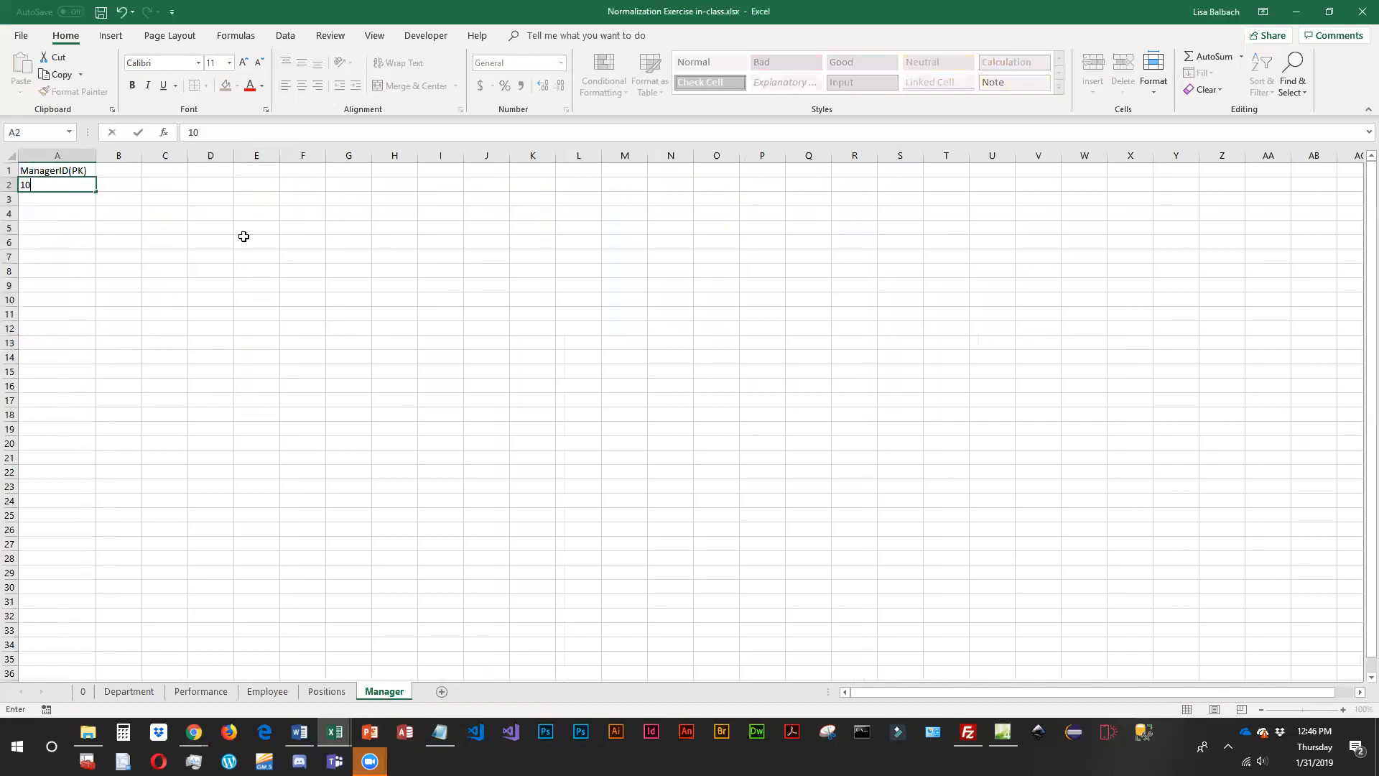
type("018")
key("Return")
type("100")
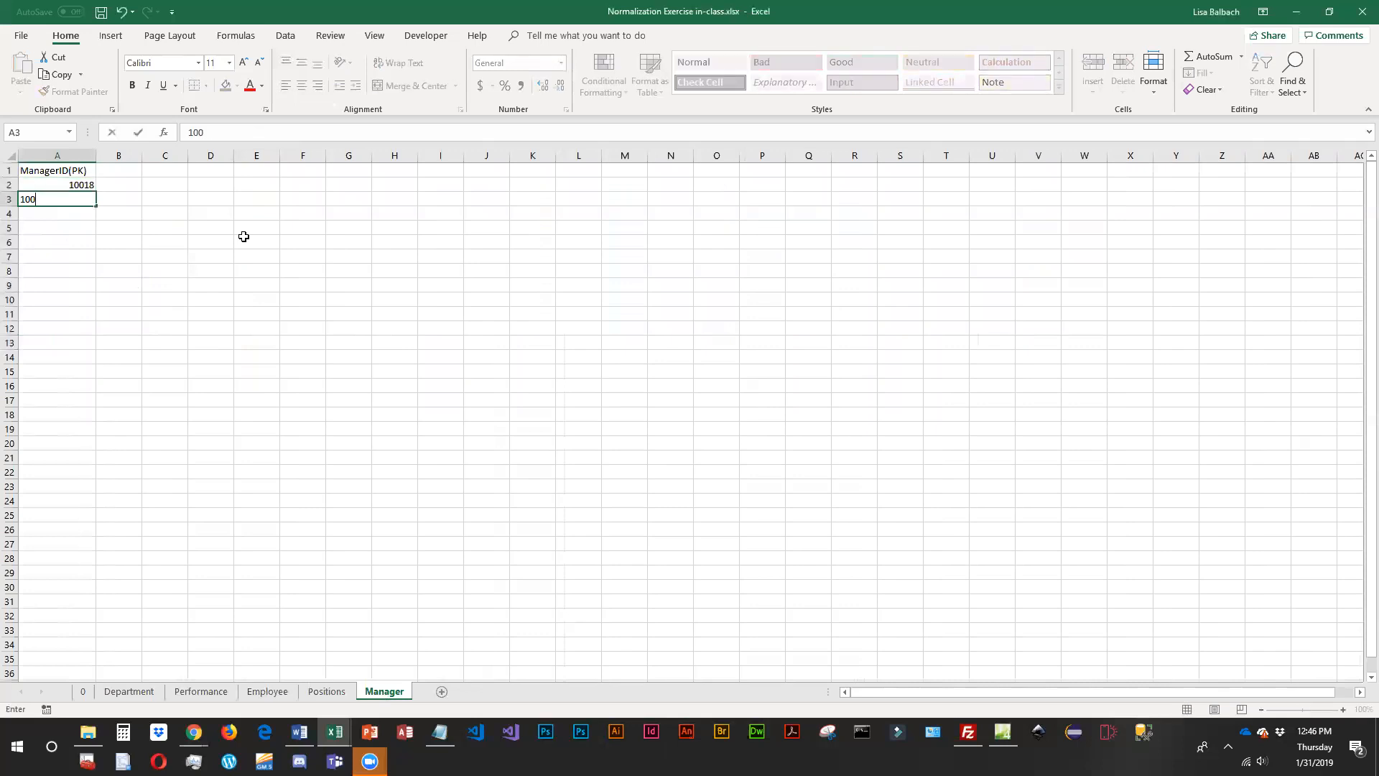
type("25")
key("Return")
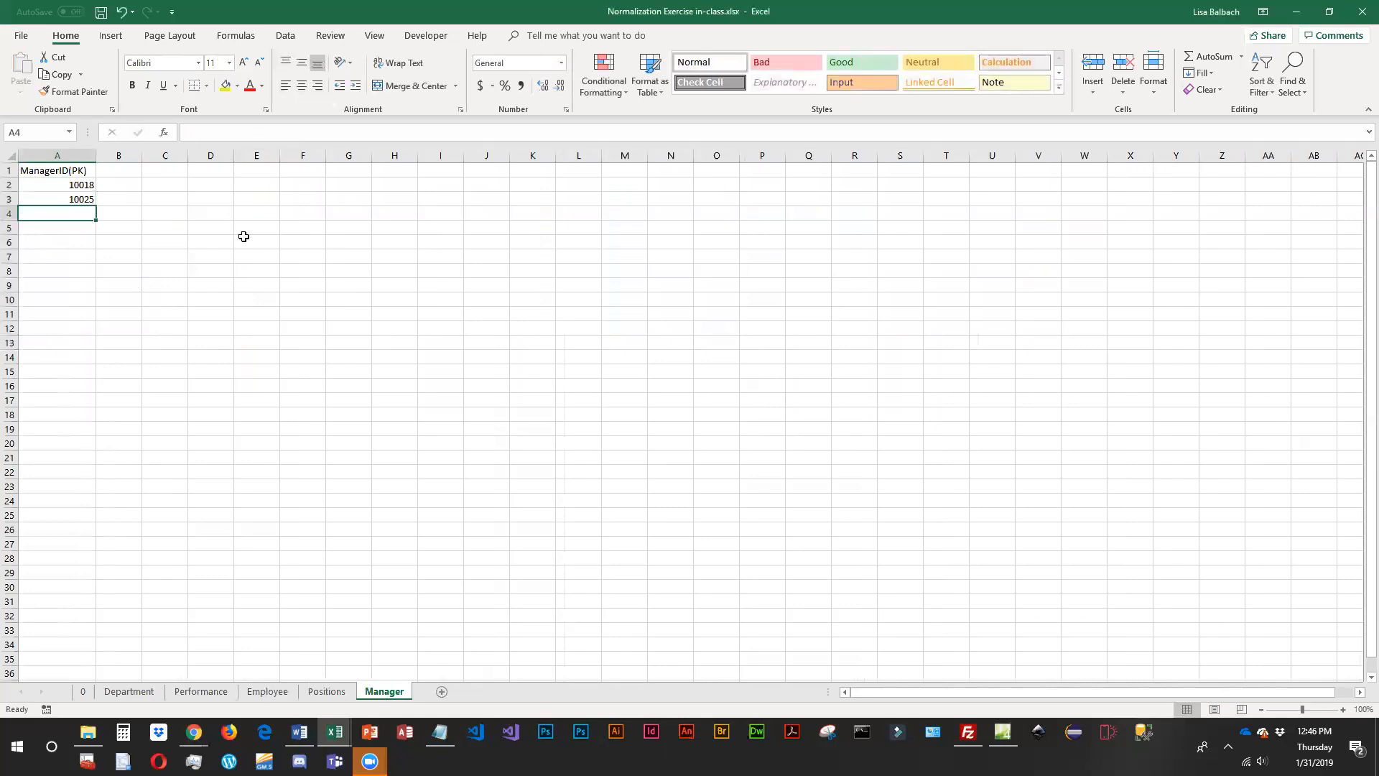
type("99999")
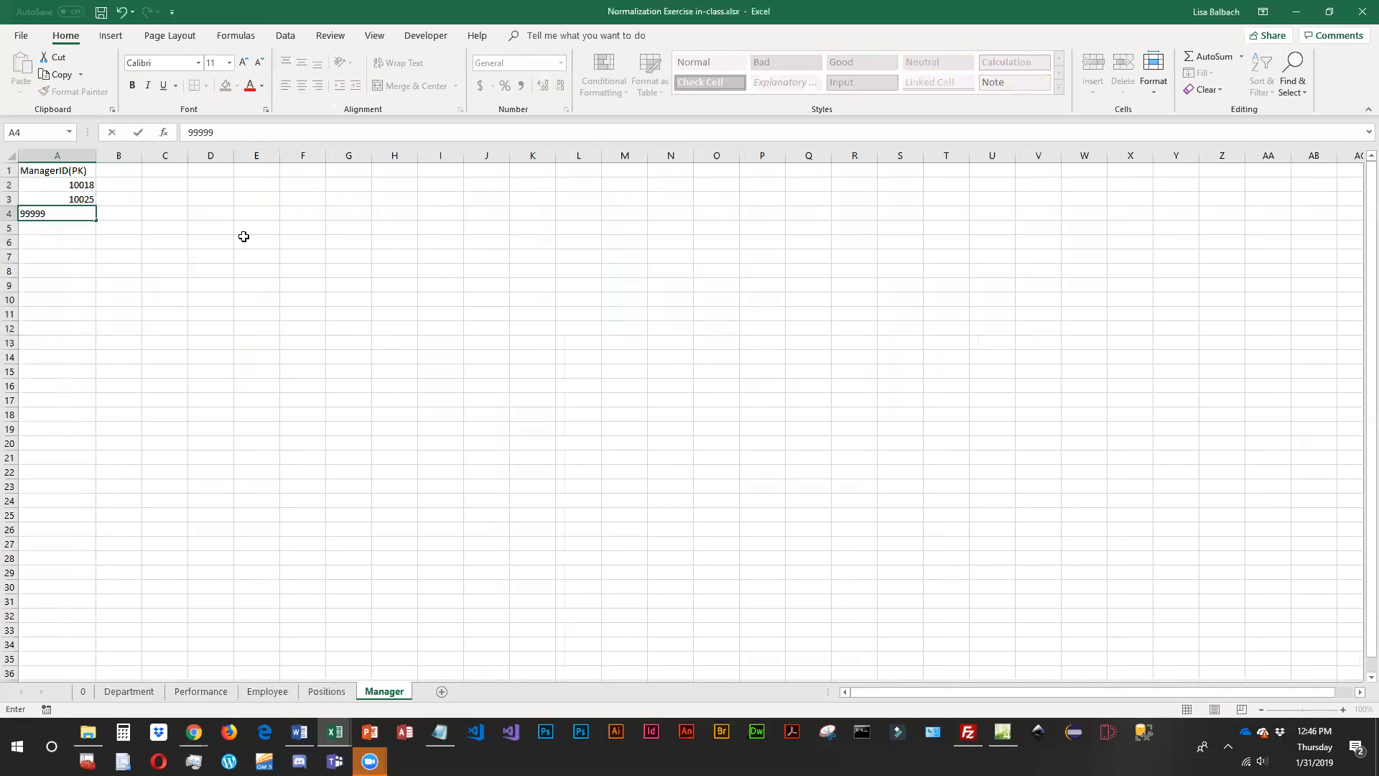
key("Return")
key("Up")
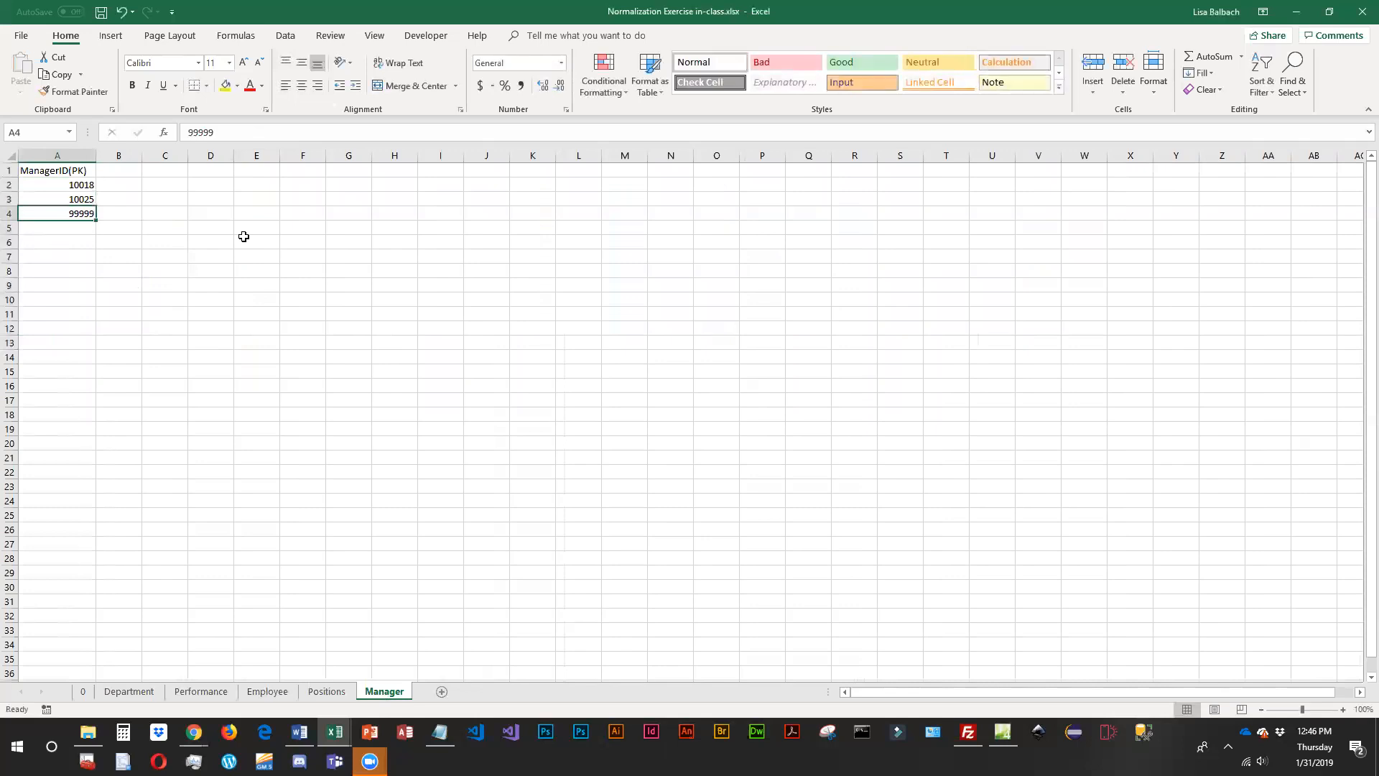
Add the header EmployeeID in B1 and enter the District Manager's employee ID in B4, beside 99999.
left_click(109, 172)
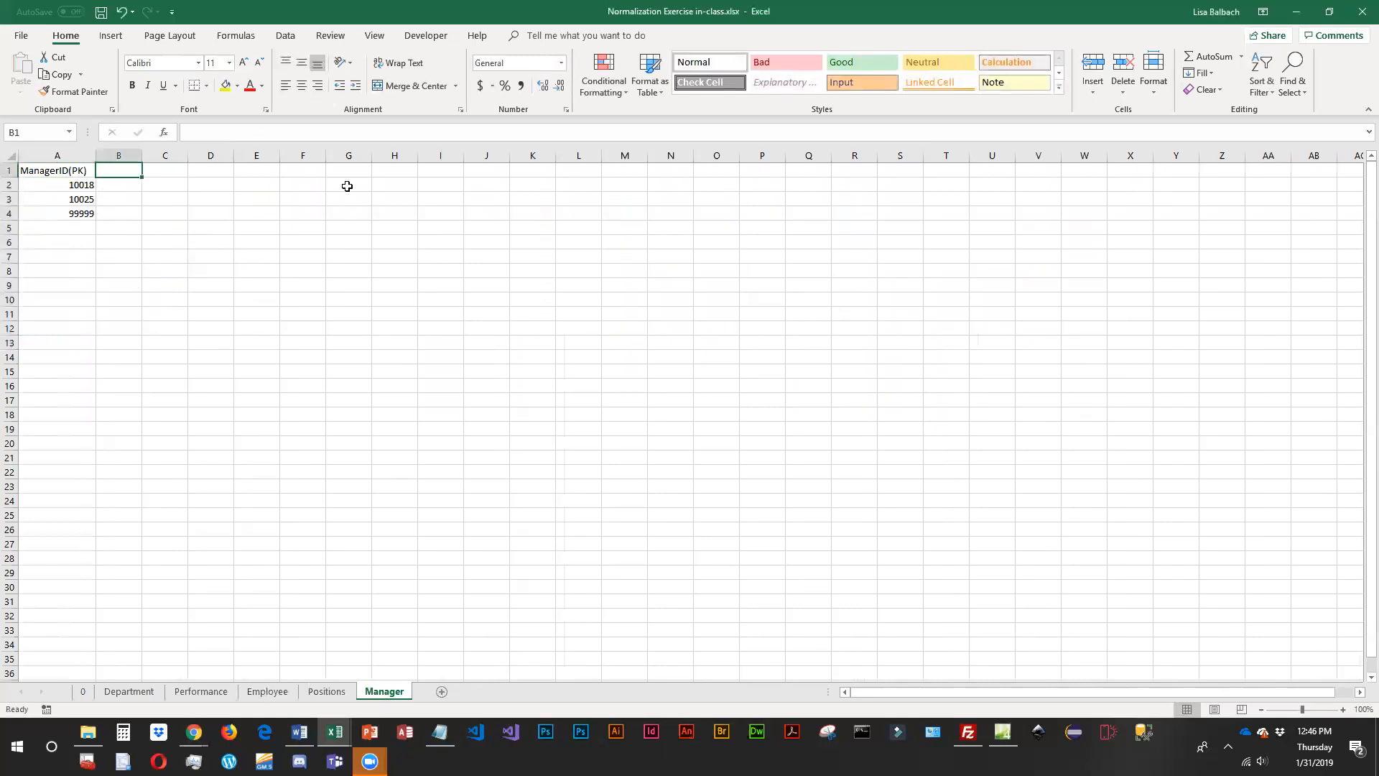
type("Em")
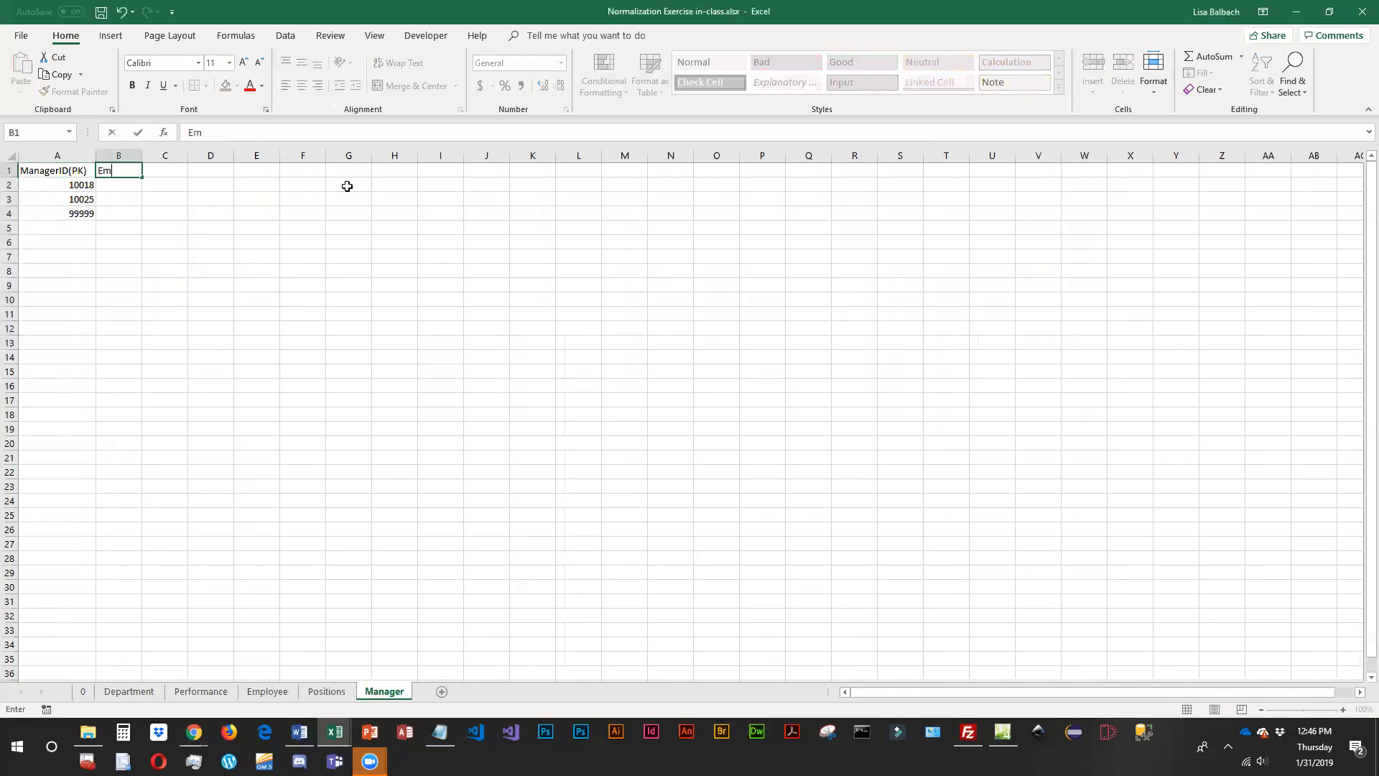
type("ployeeID")
key("Return")
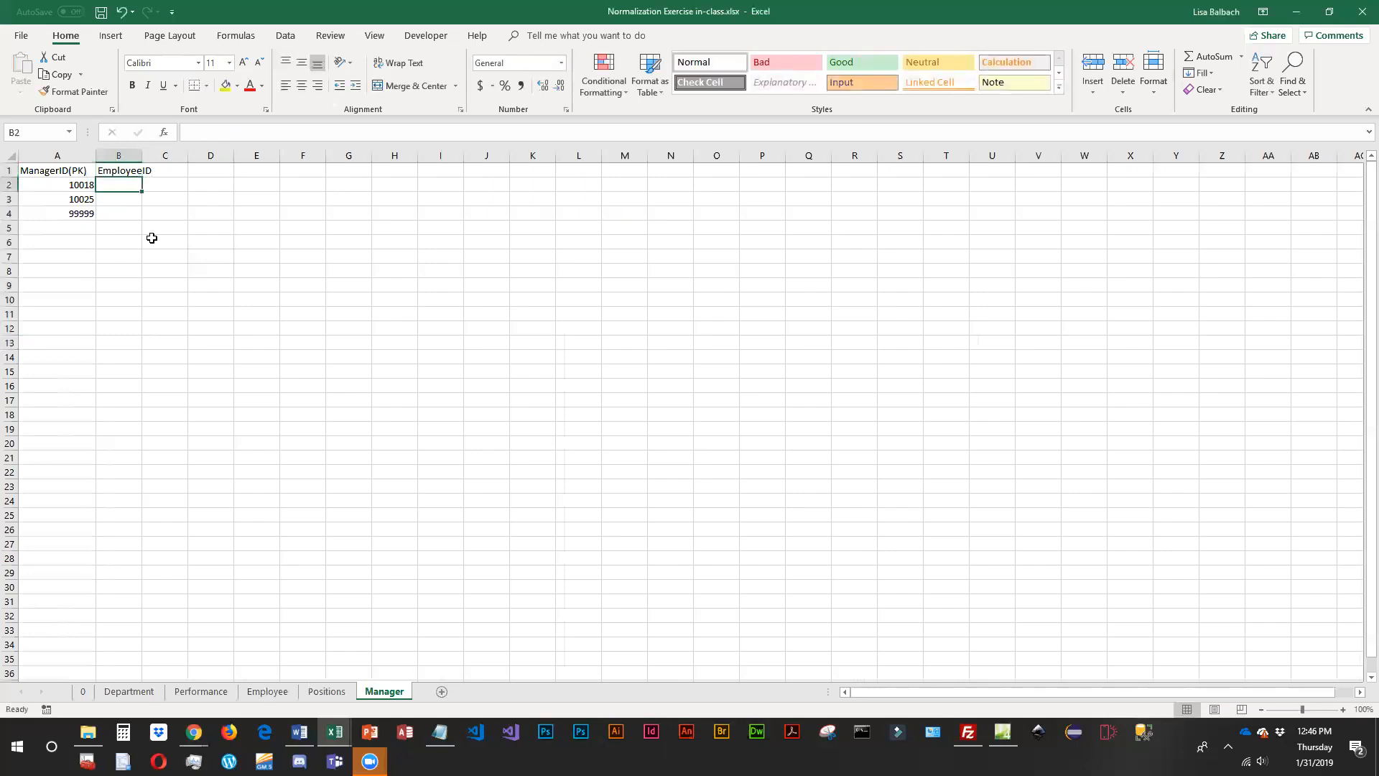
left_click(113, 213)
type("10025")
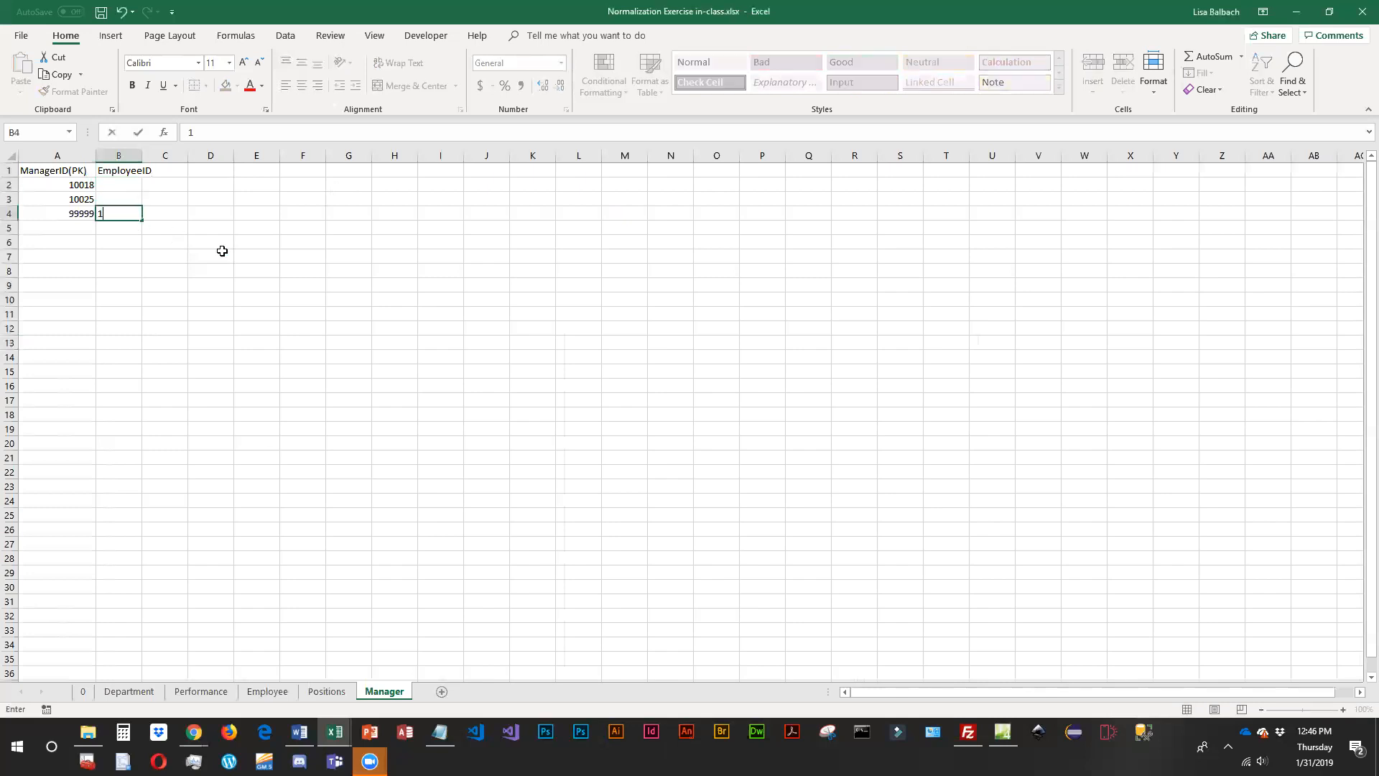
key("Return")
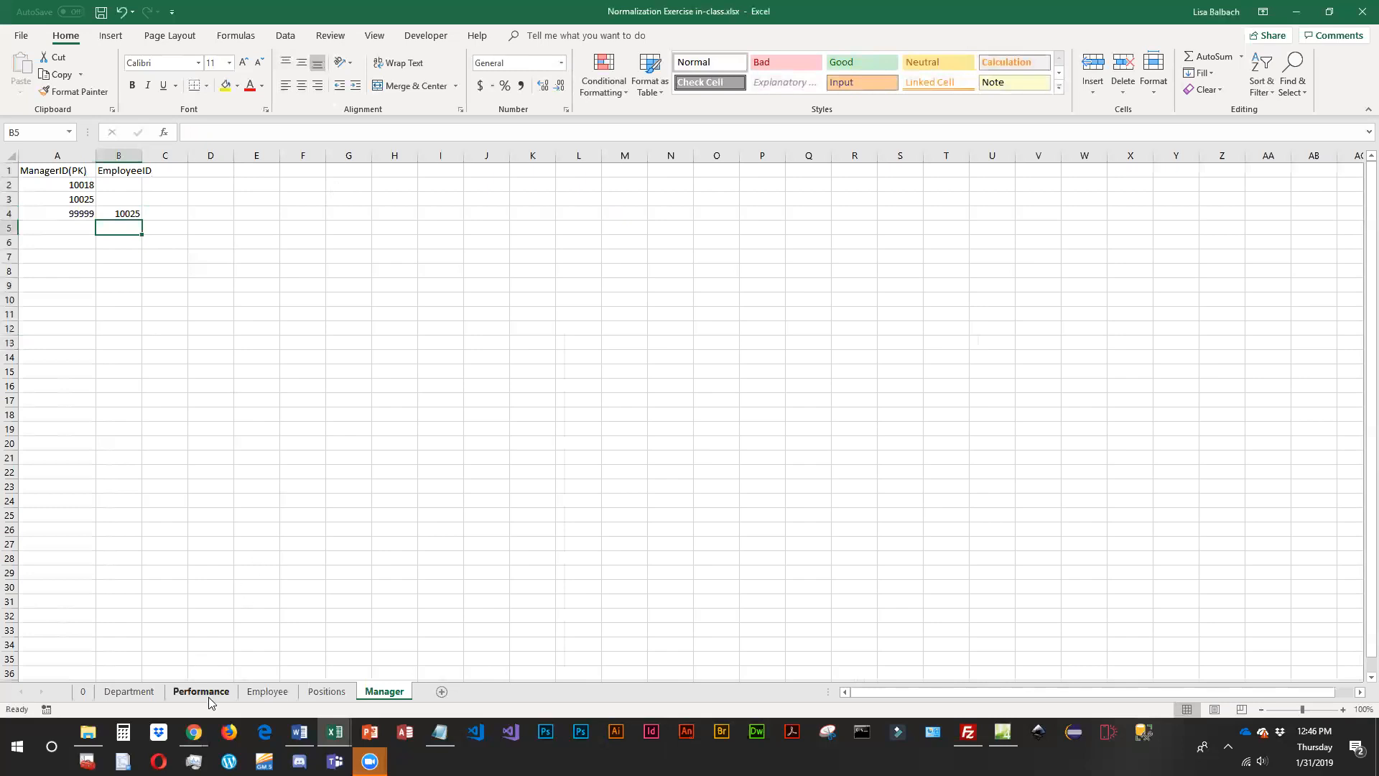
Check the two Marketing reps' manager on worksheet 0, then enter the row 11 rep's ID in B3 and the row 4 rep's ID in C3 on Manager.
left_click(81, 692)
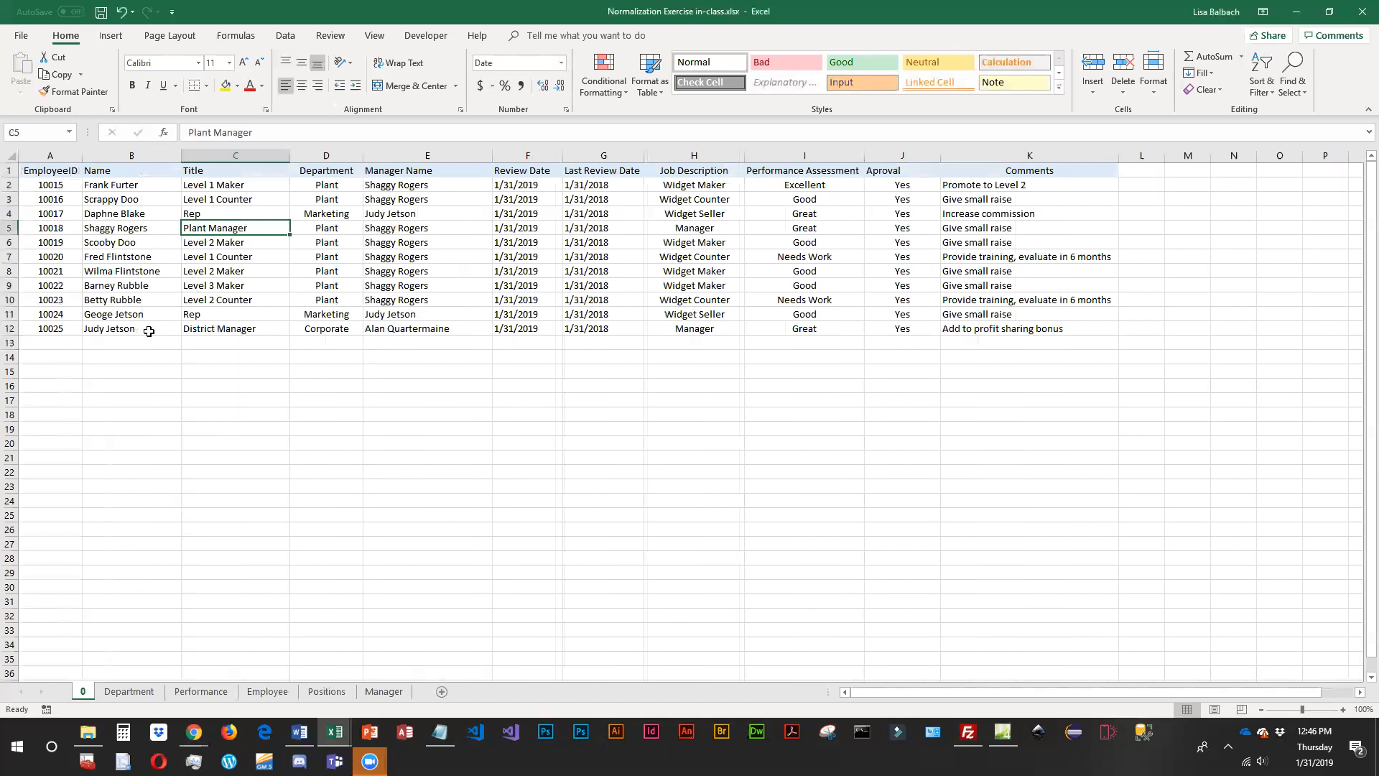
left_click(398, 316)
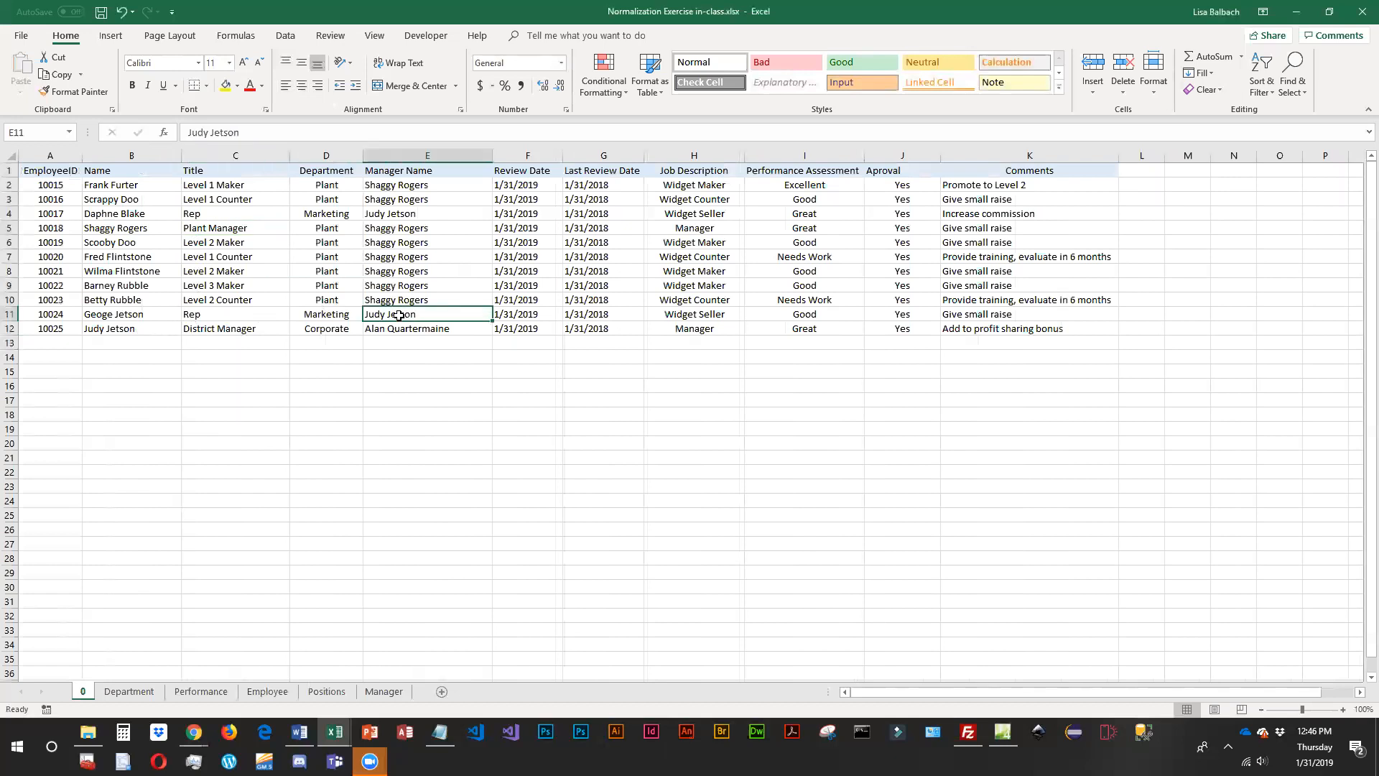
left_click(393, 214)
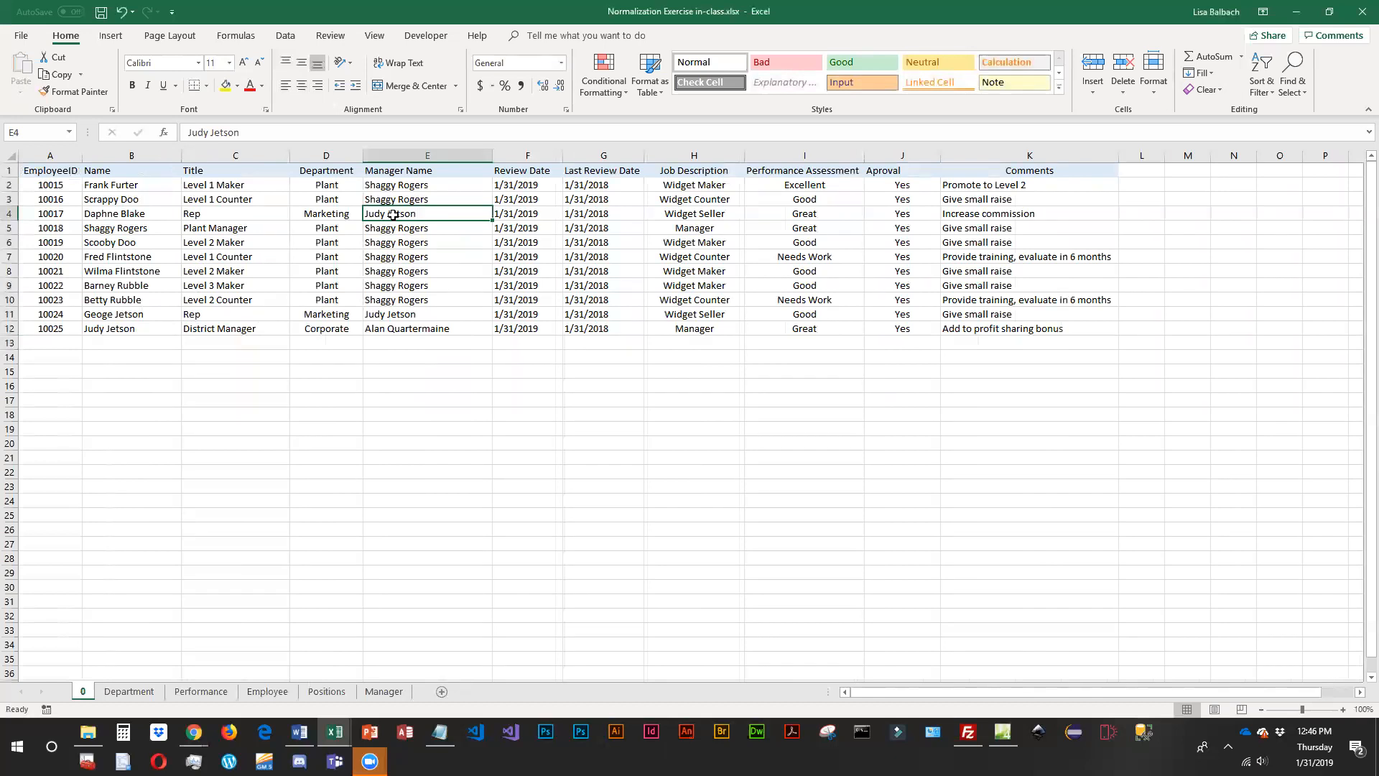
left_click(407, 314)
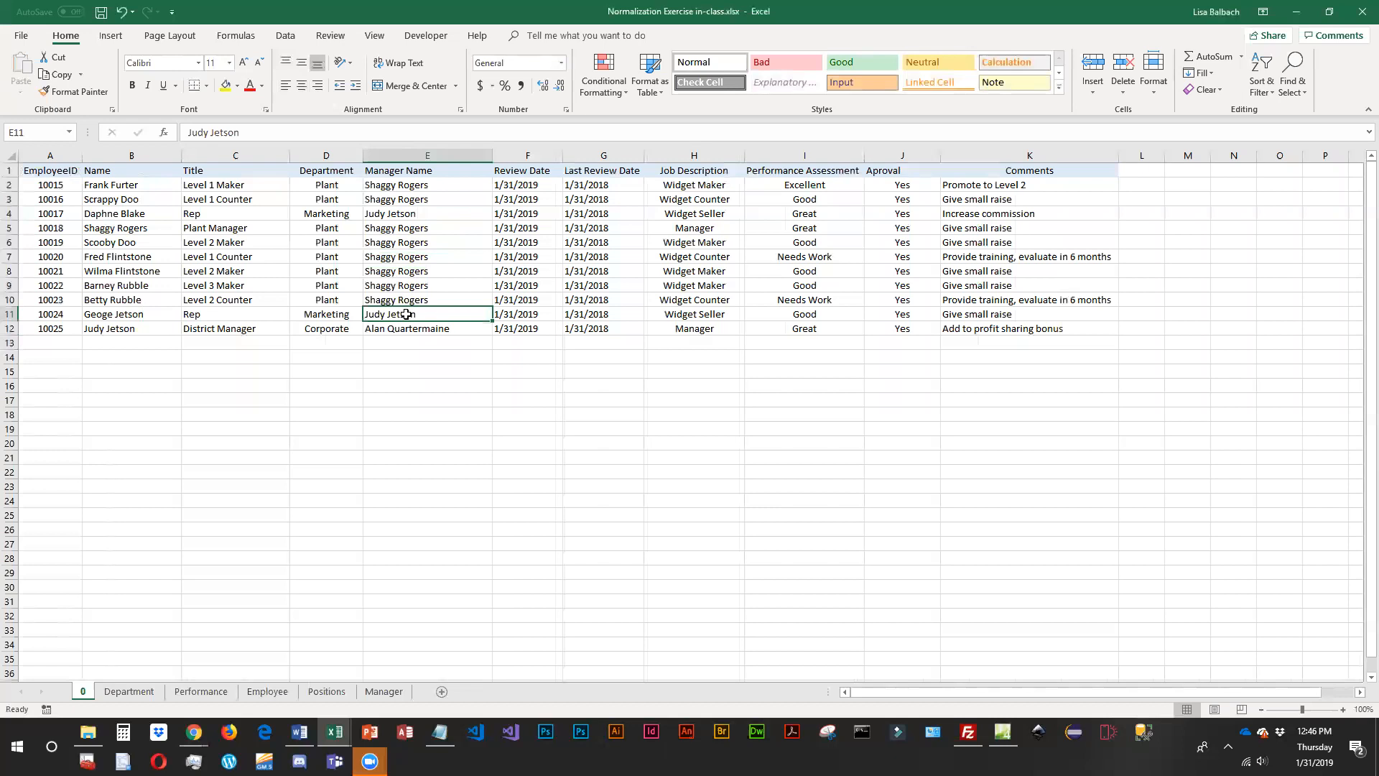
left_click(398, 215)
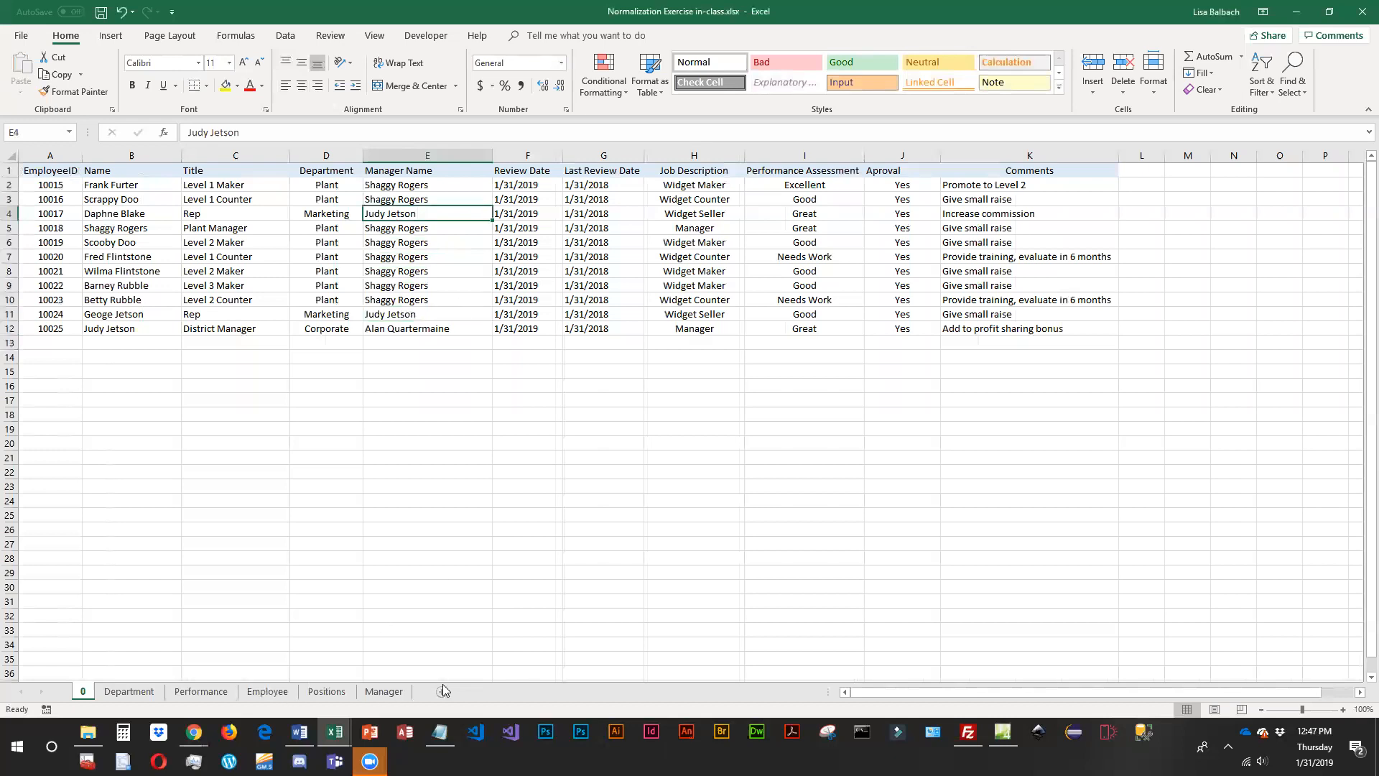
left_click(381, 689)
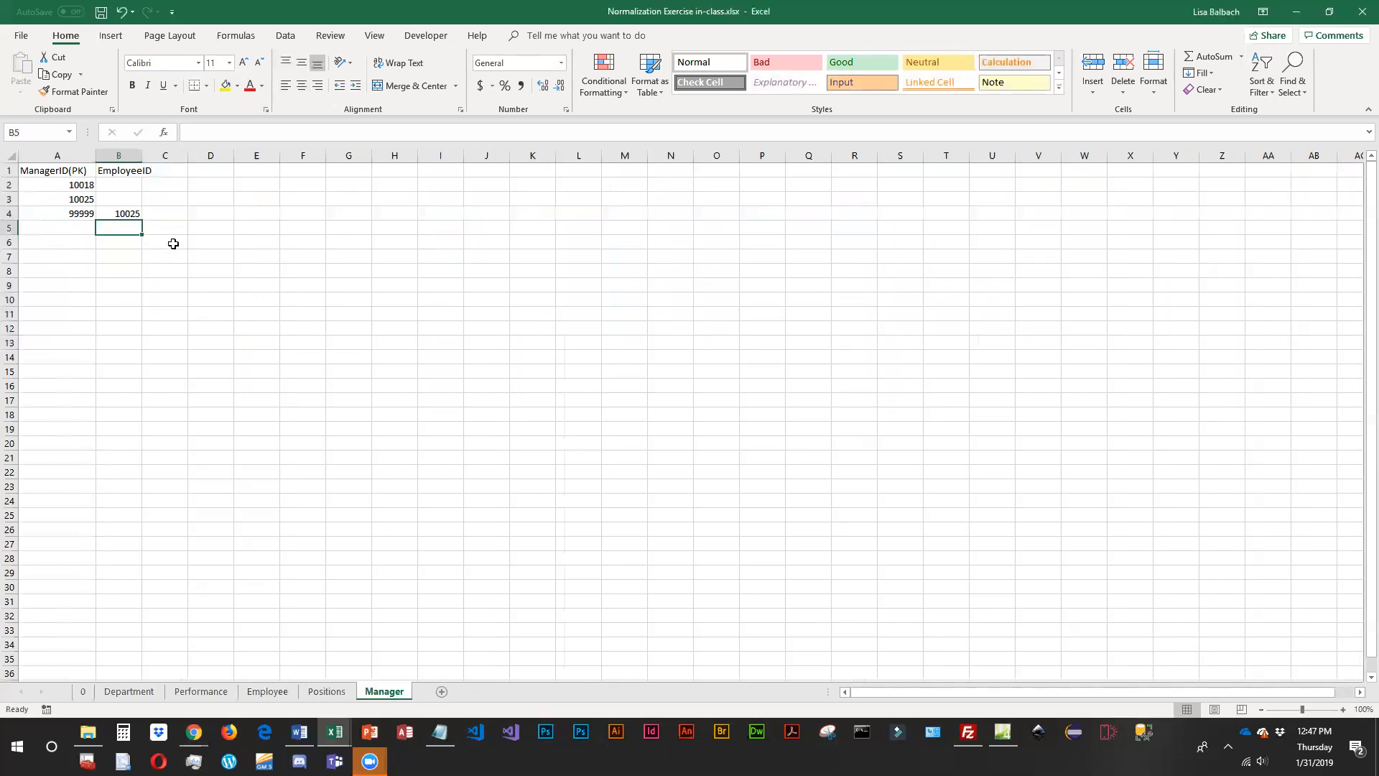
left_click(109, 201)
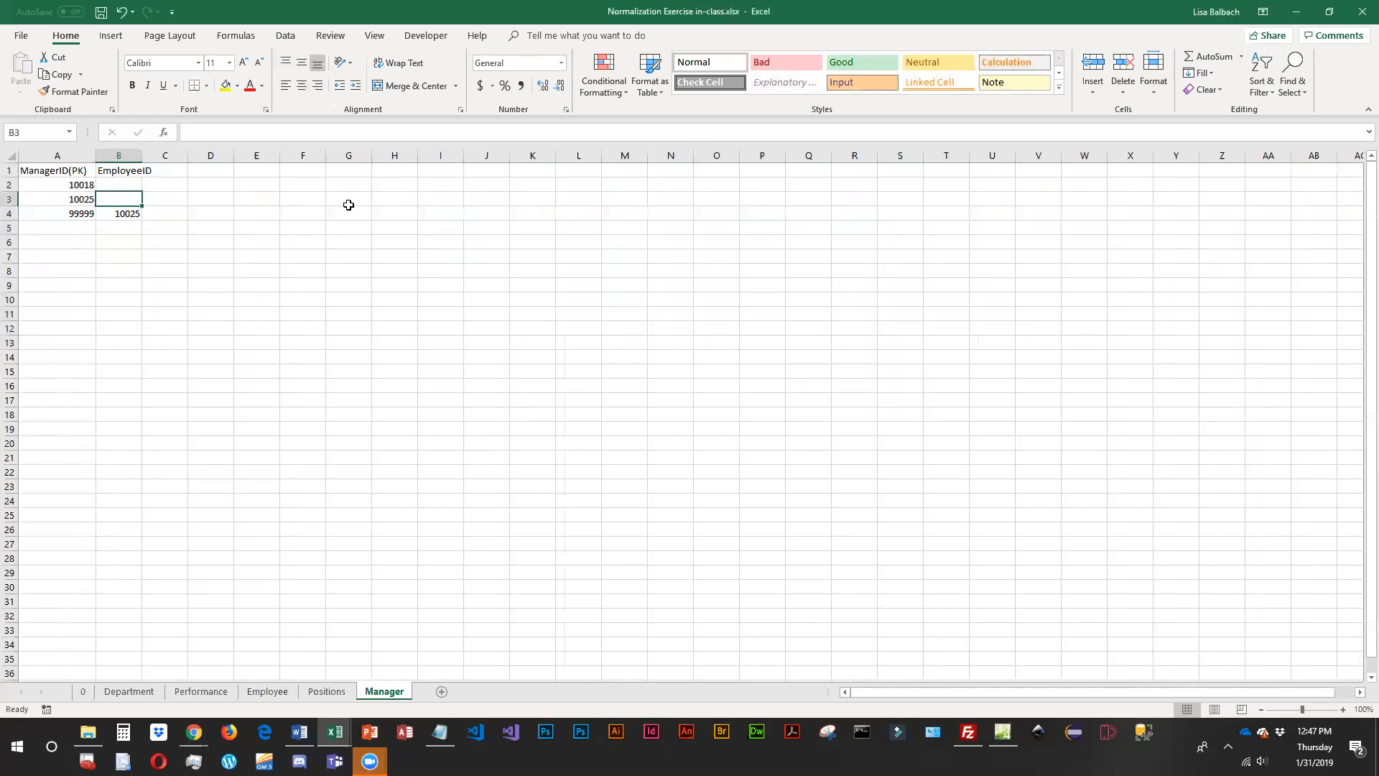
type("10024")
key("Tab")
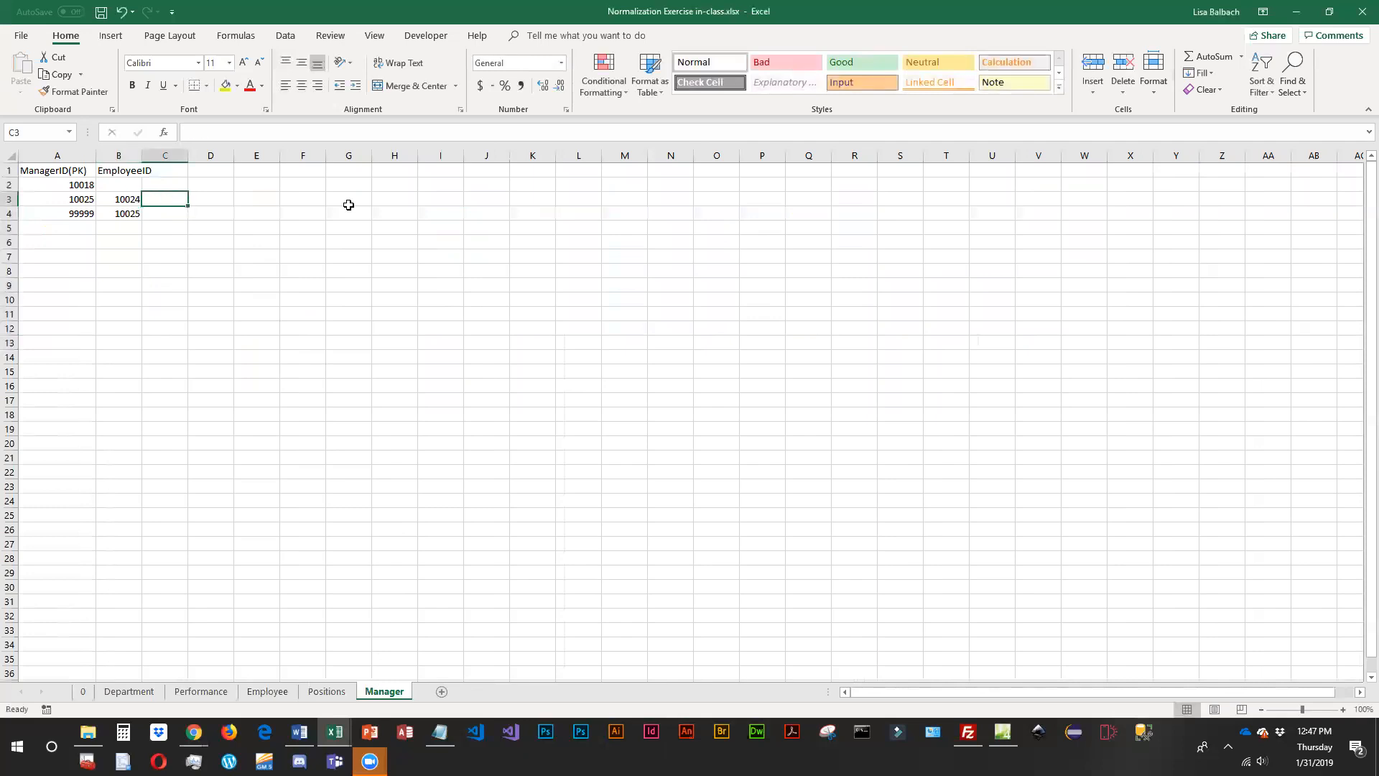
type("10017")
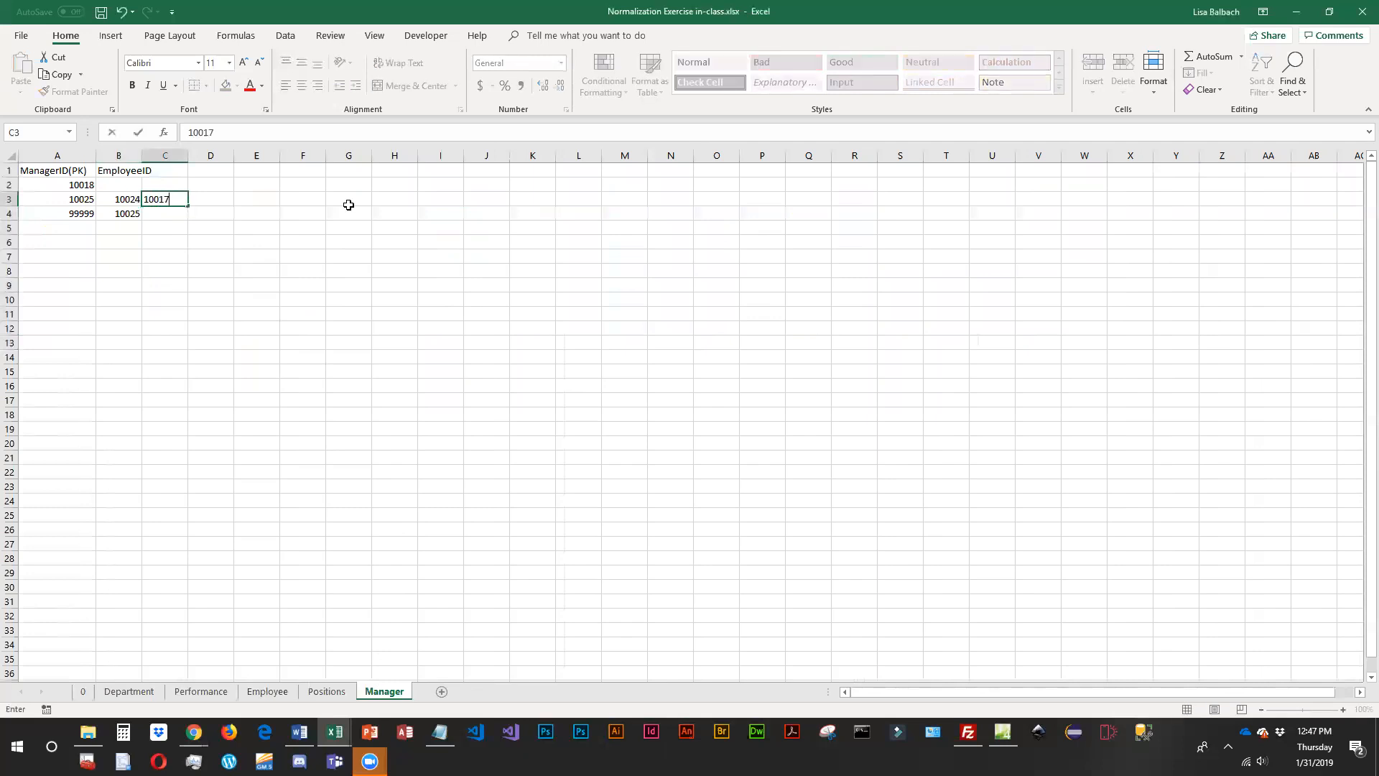
key("Return")
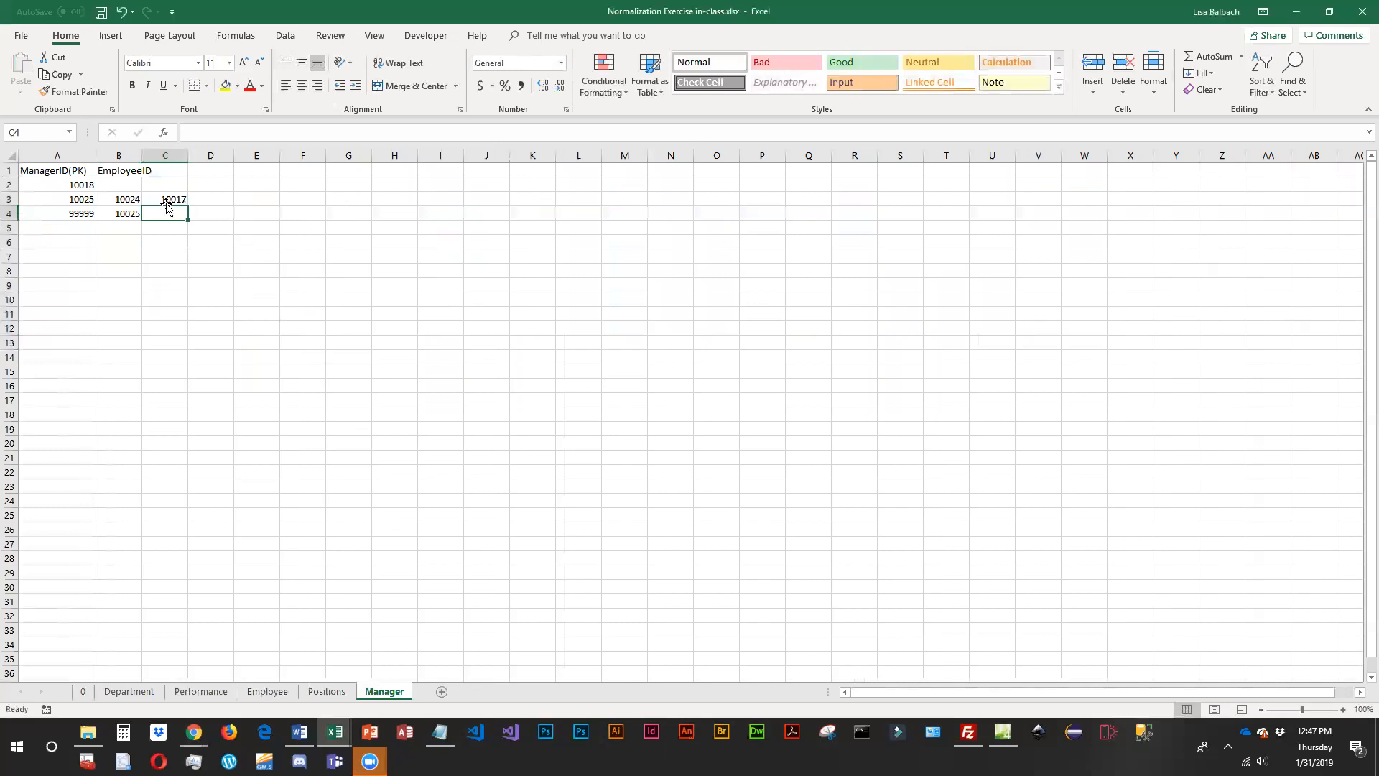
Widen column B of the Manager worksheet and change its header to EmployeeID(PK).
left_click(79, 199)
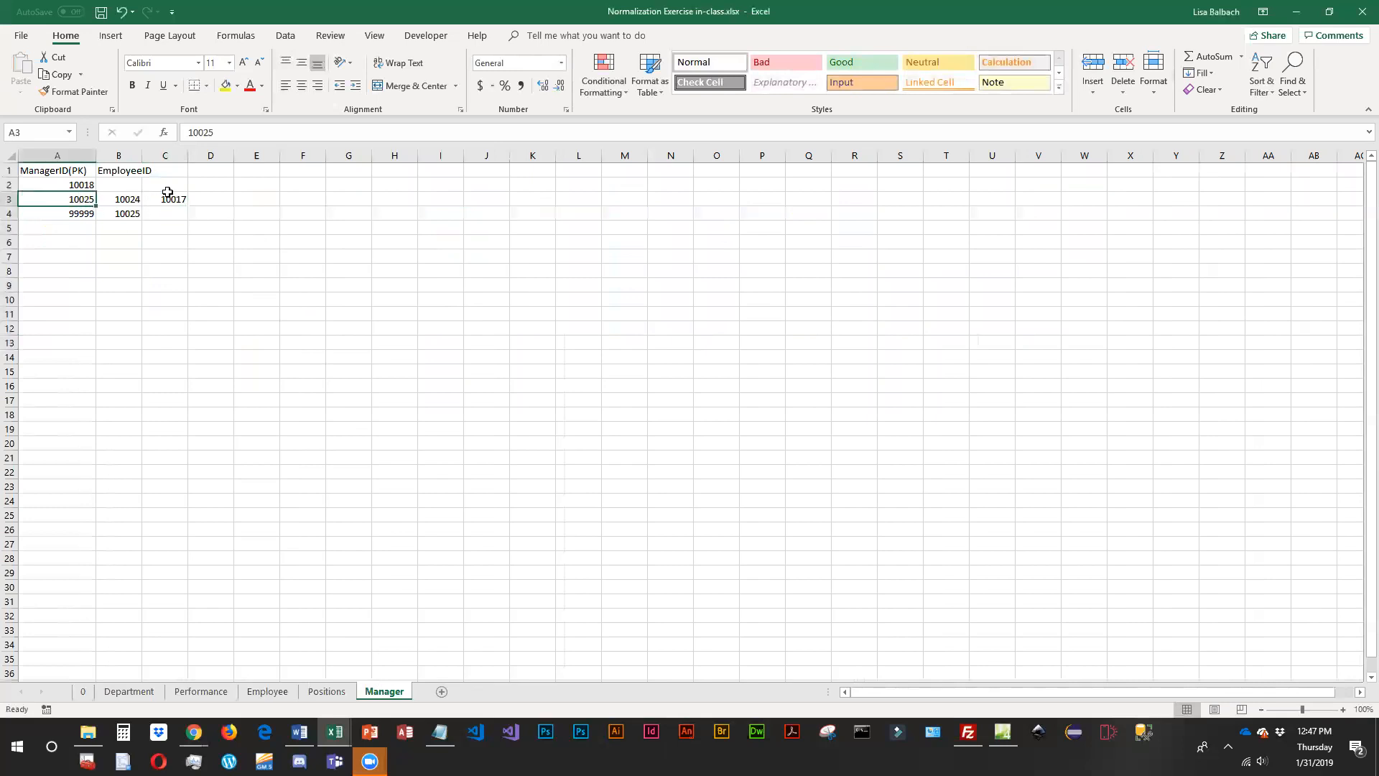
left_click_drag(143, 156, 170, 187)
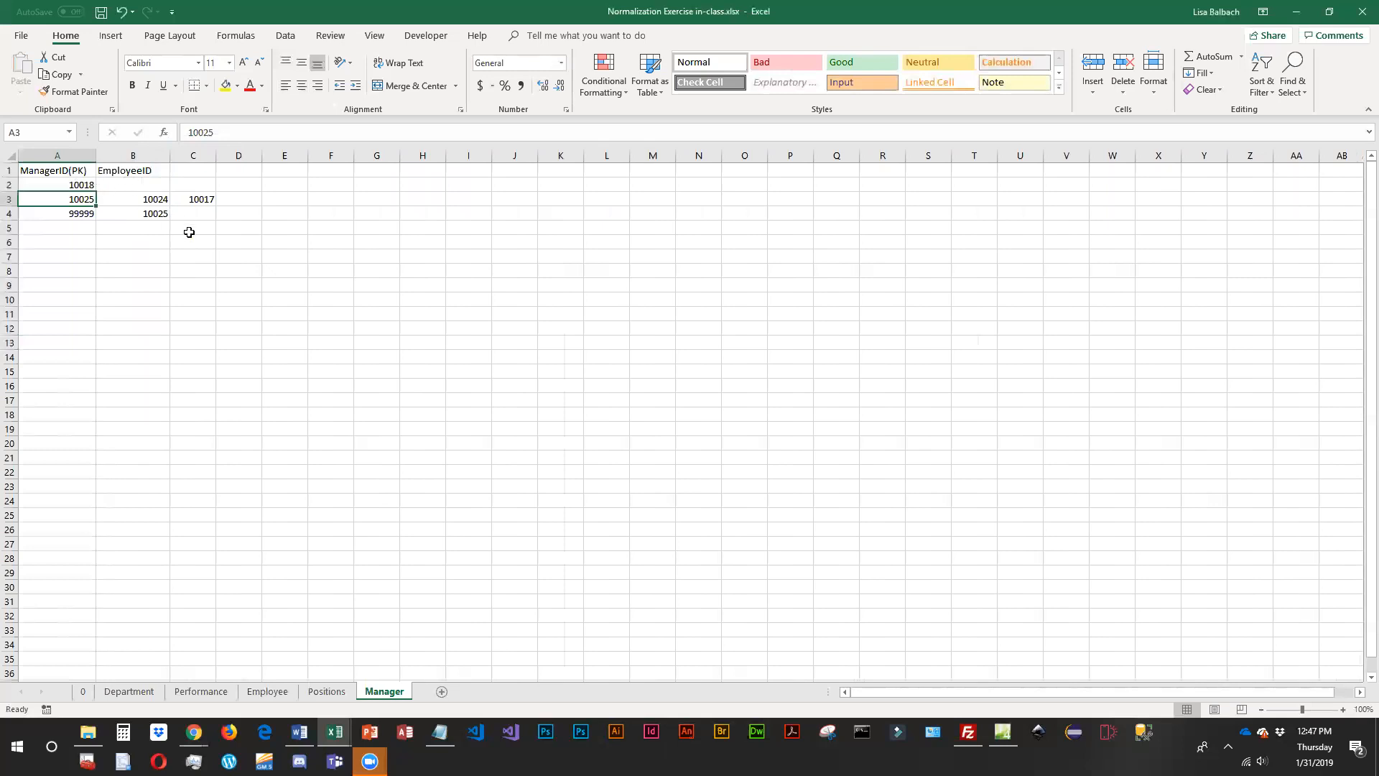
double_click(148, 174)
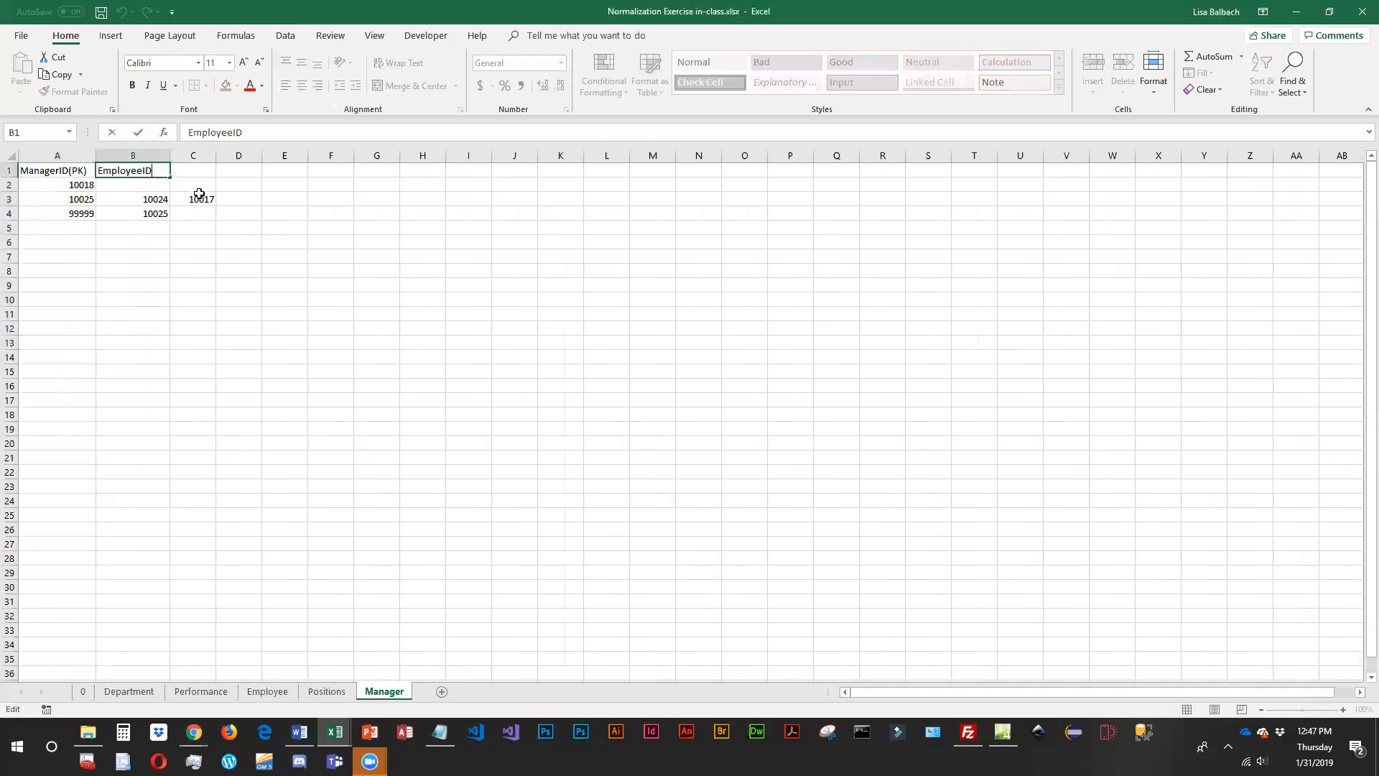
type("(PK)")
key("Return")
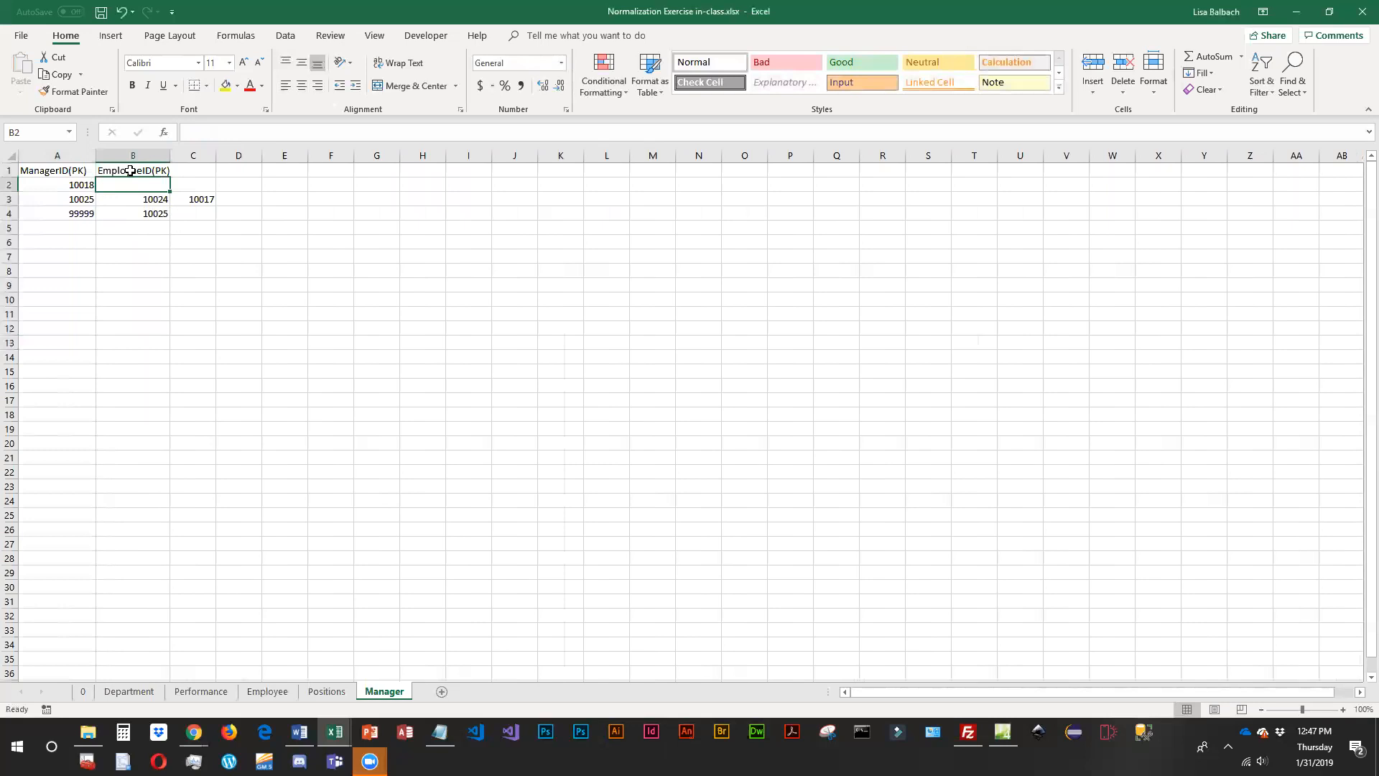
Move the 99999 record to row 10 and replace the extra rep ID in C3 with a row 4 record pairing it with the District Manager's ID.
left_click_drag(68, 214, 126, 297)
left_click(73, 211)
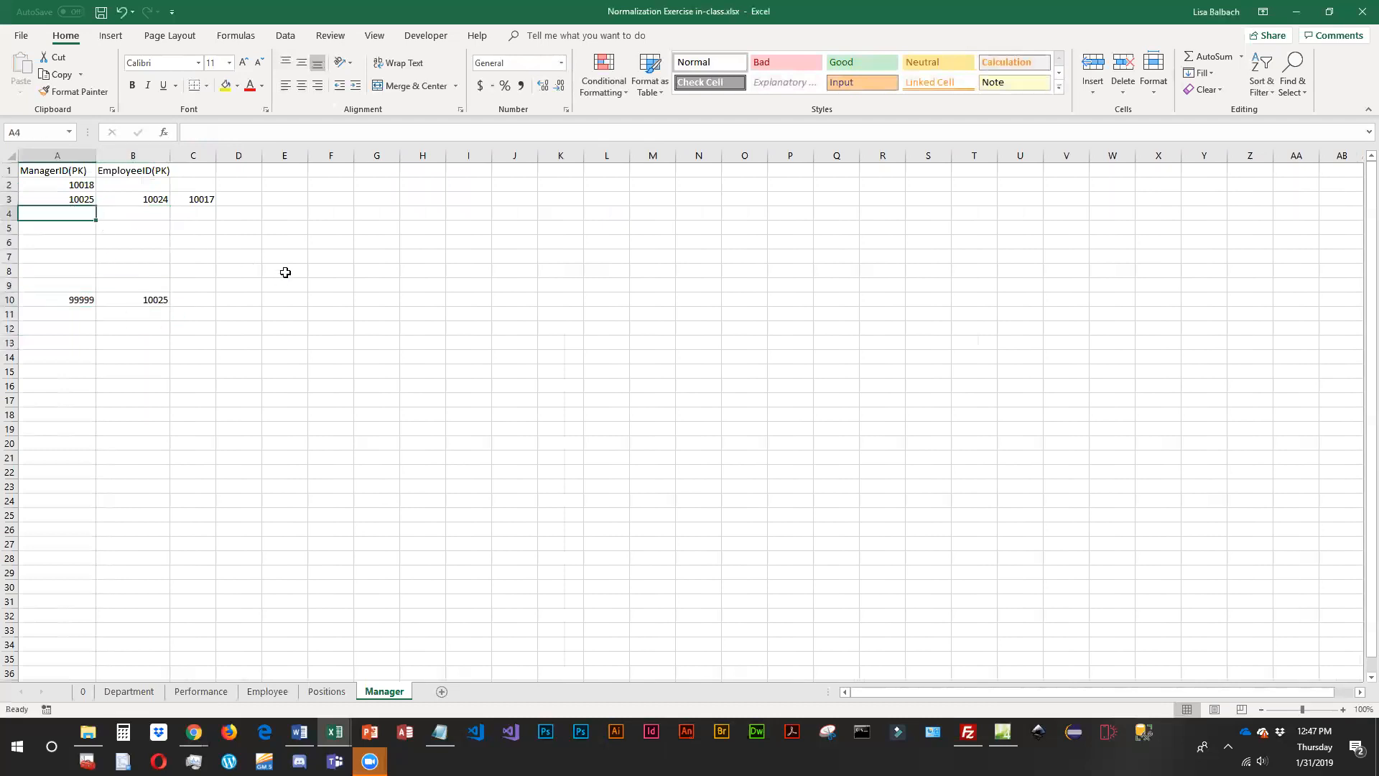
type("10025")
key("Tab")
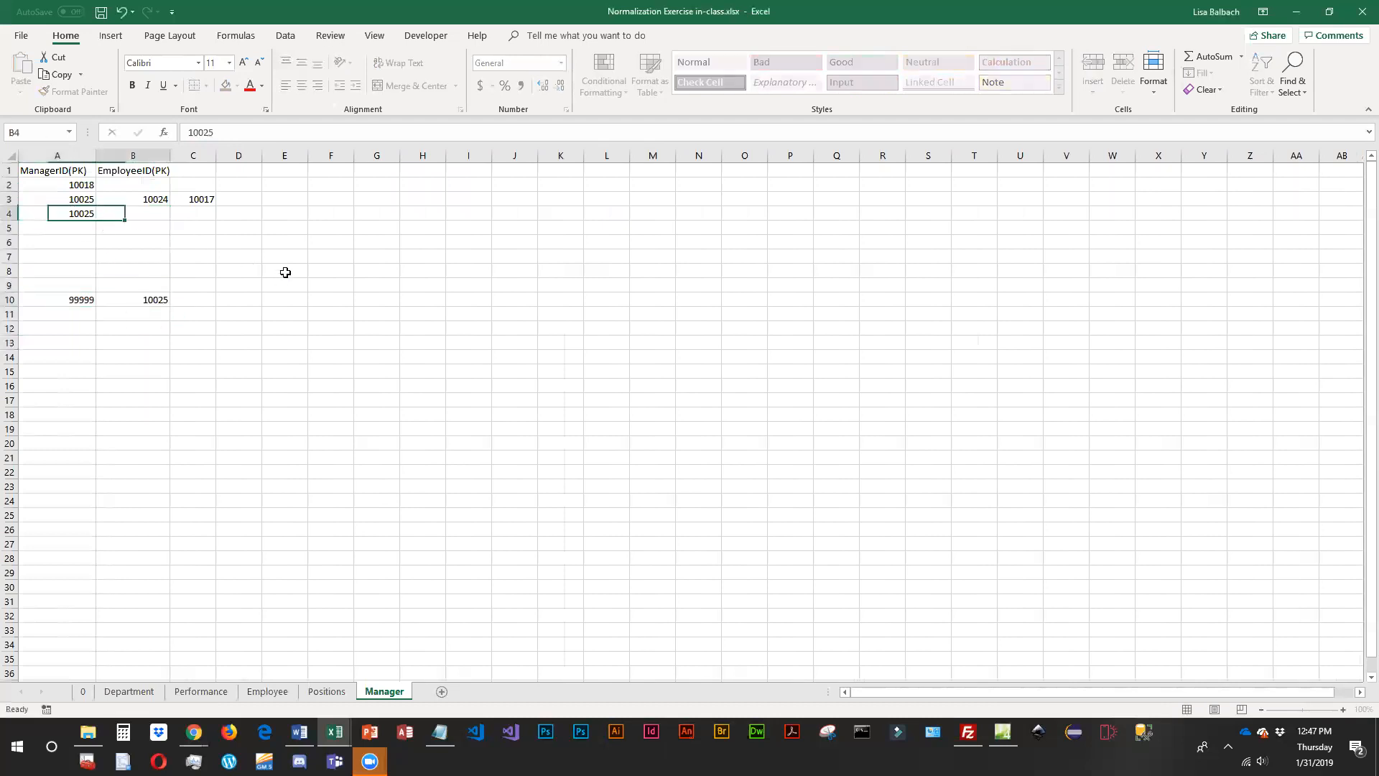
type("100")
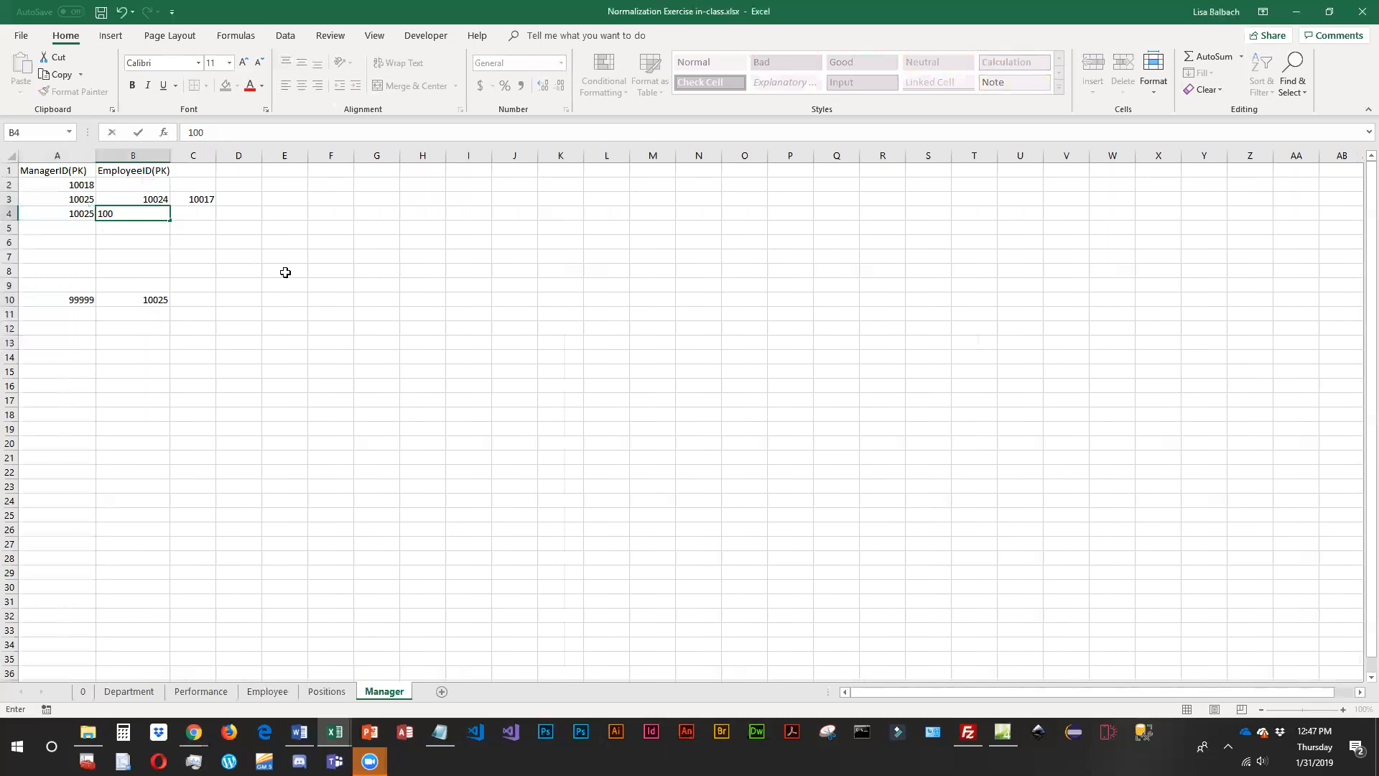
type("17")
key("Return")
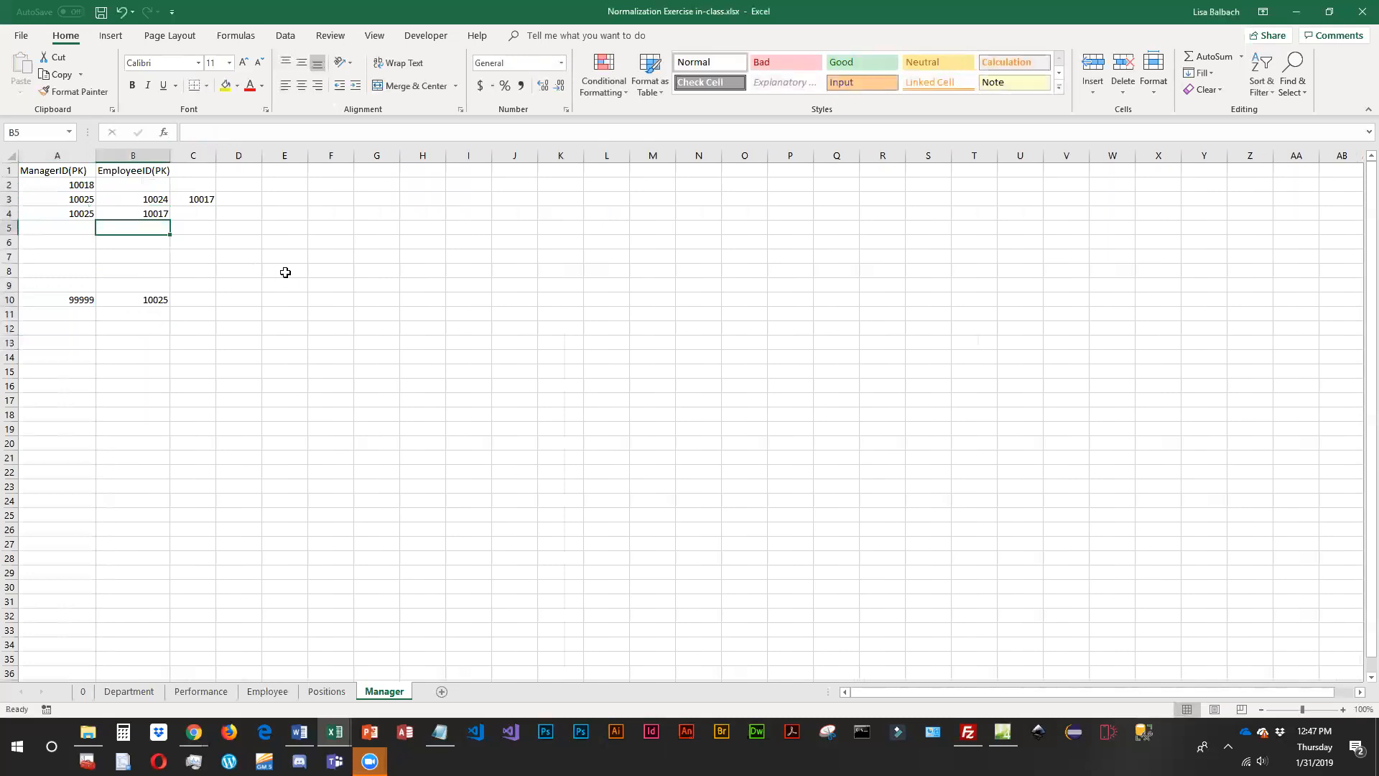
left_click(203, 206)
key("Delete")
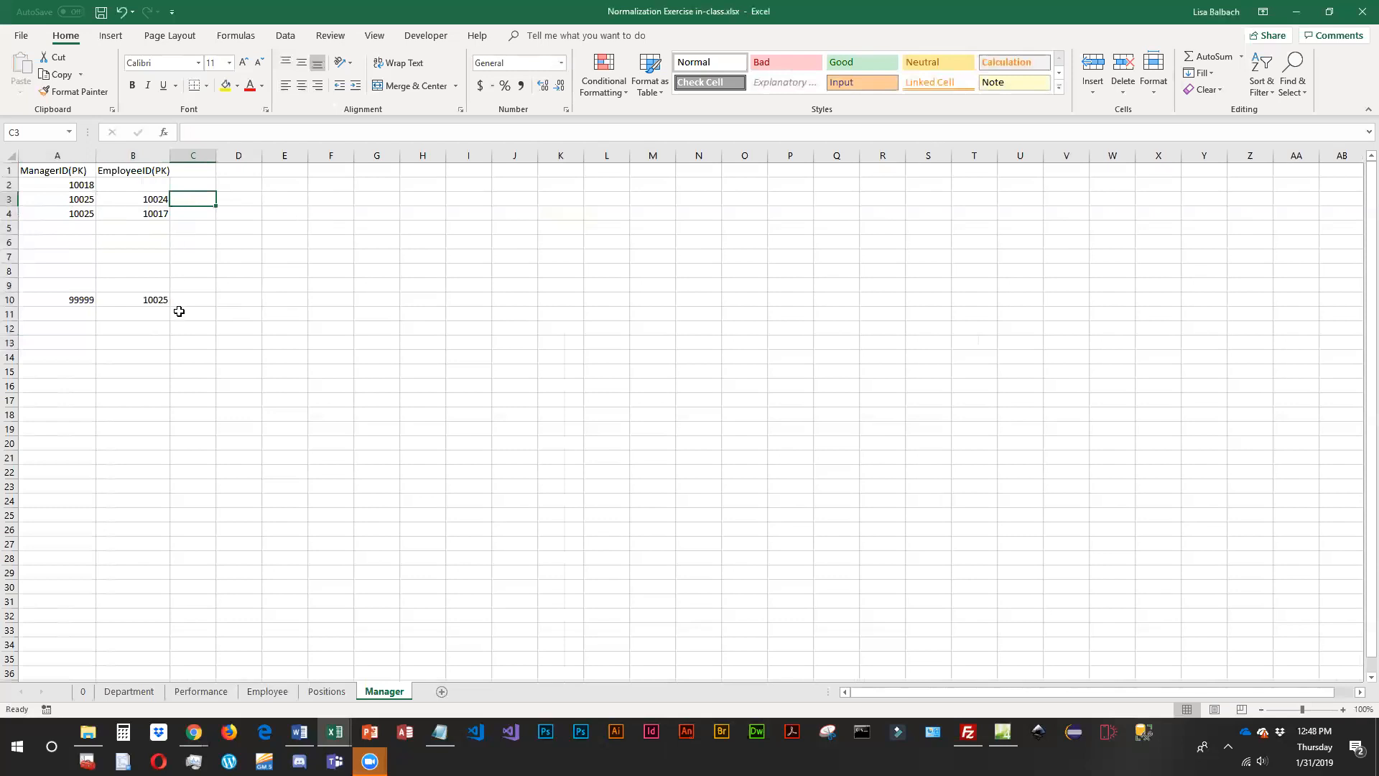
Copy the first two employee IDs, in A2:A3 of worksheet 0, into B5:B6 of the Manager worksheet.
left_click(125, 186)
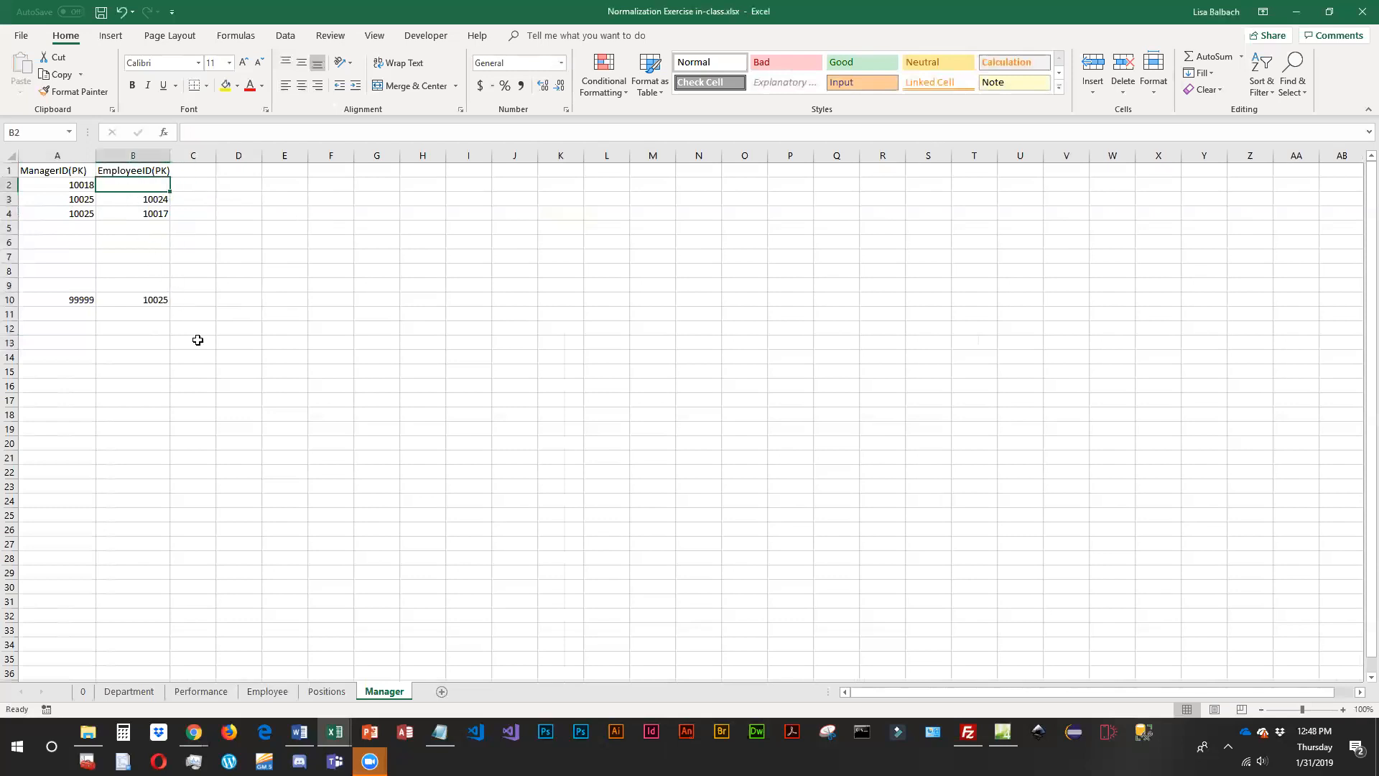
left_click(83, 691)
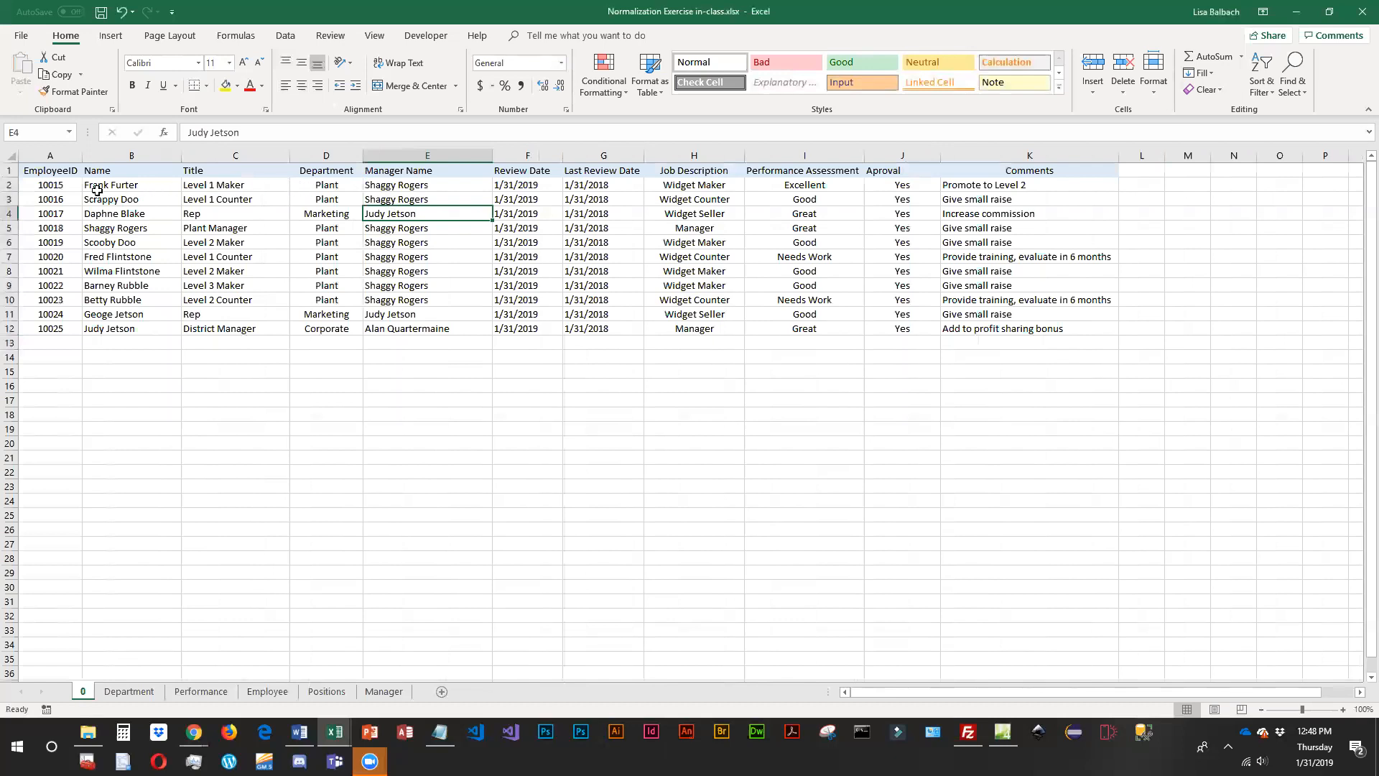
left_click_drag(52, 186, 52, 199)
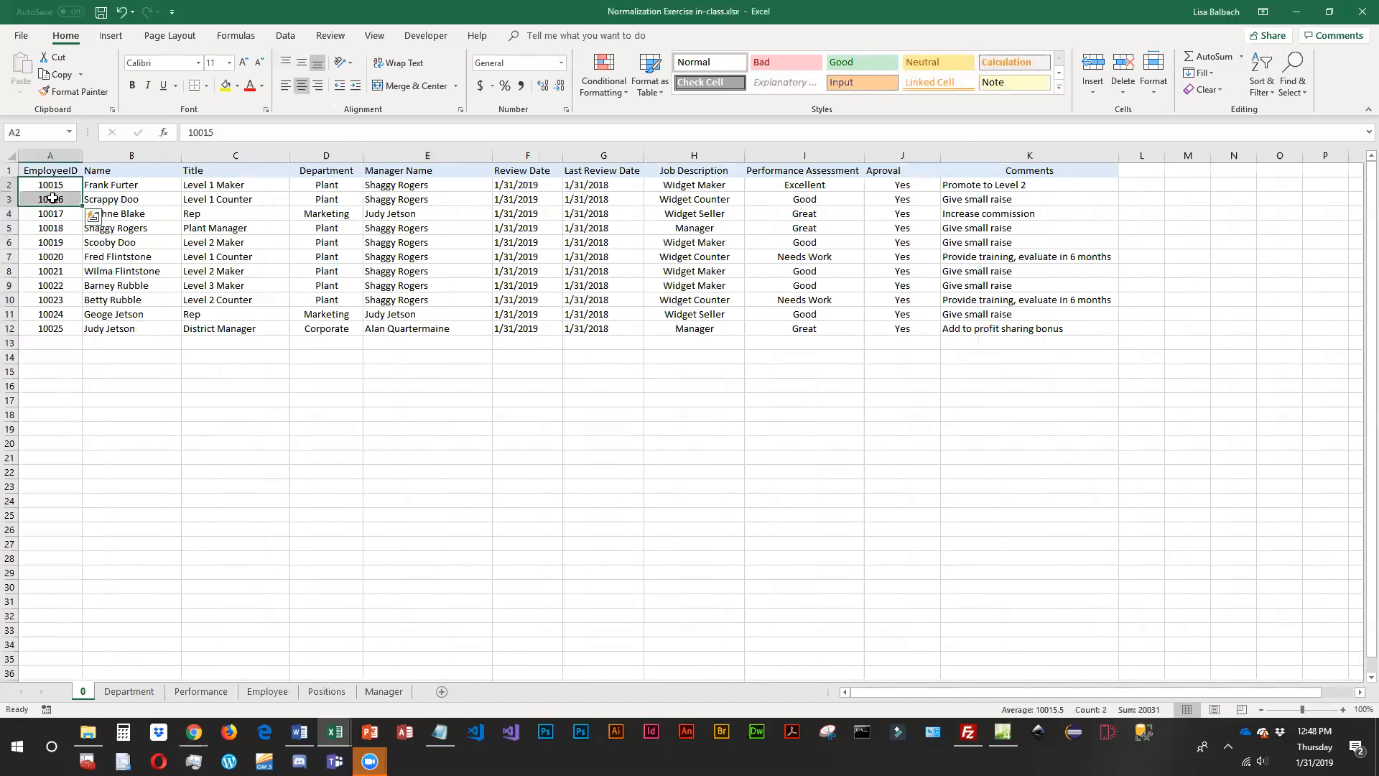
key("ctrl+c")
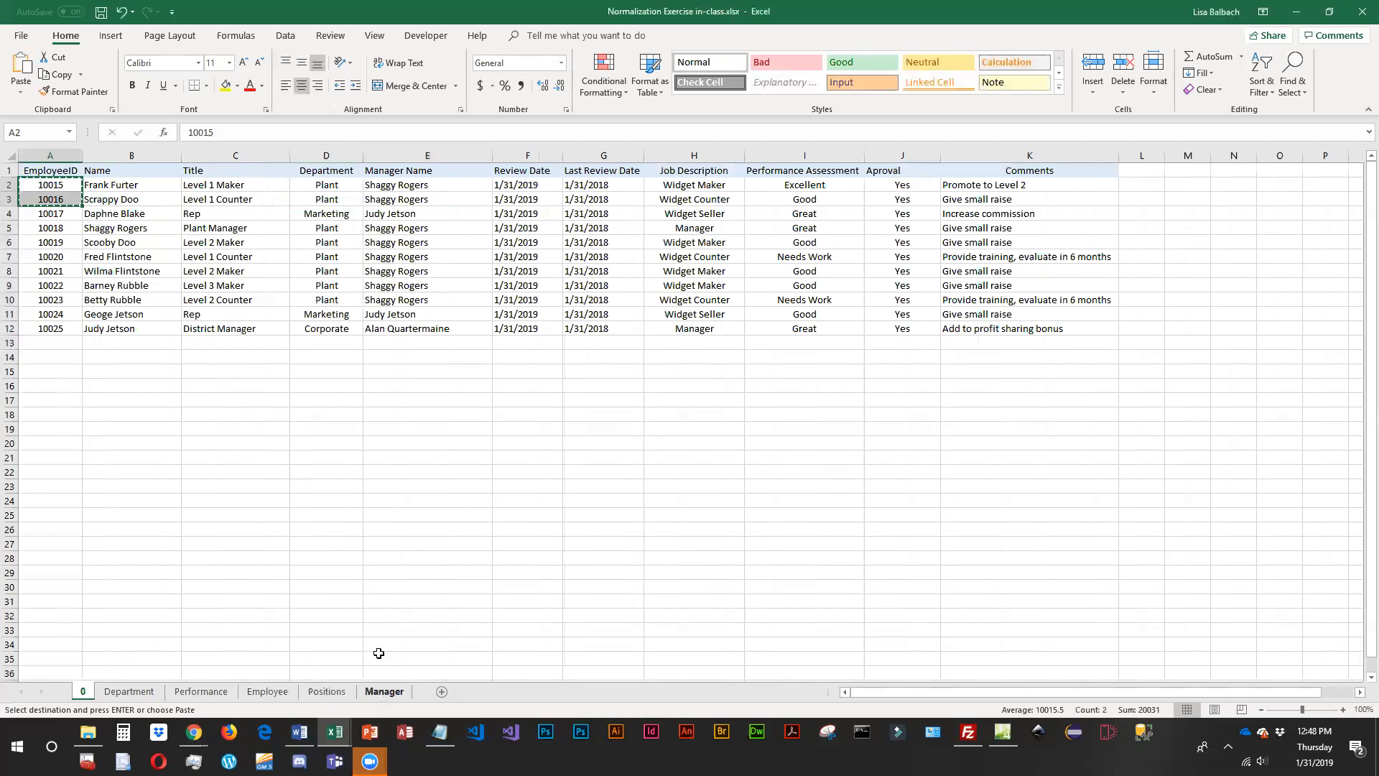
left_click(384, 691)
left_click(149, 229)
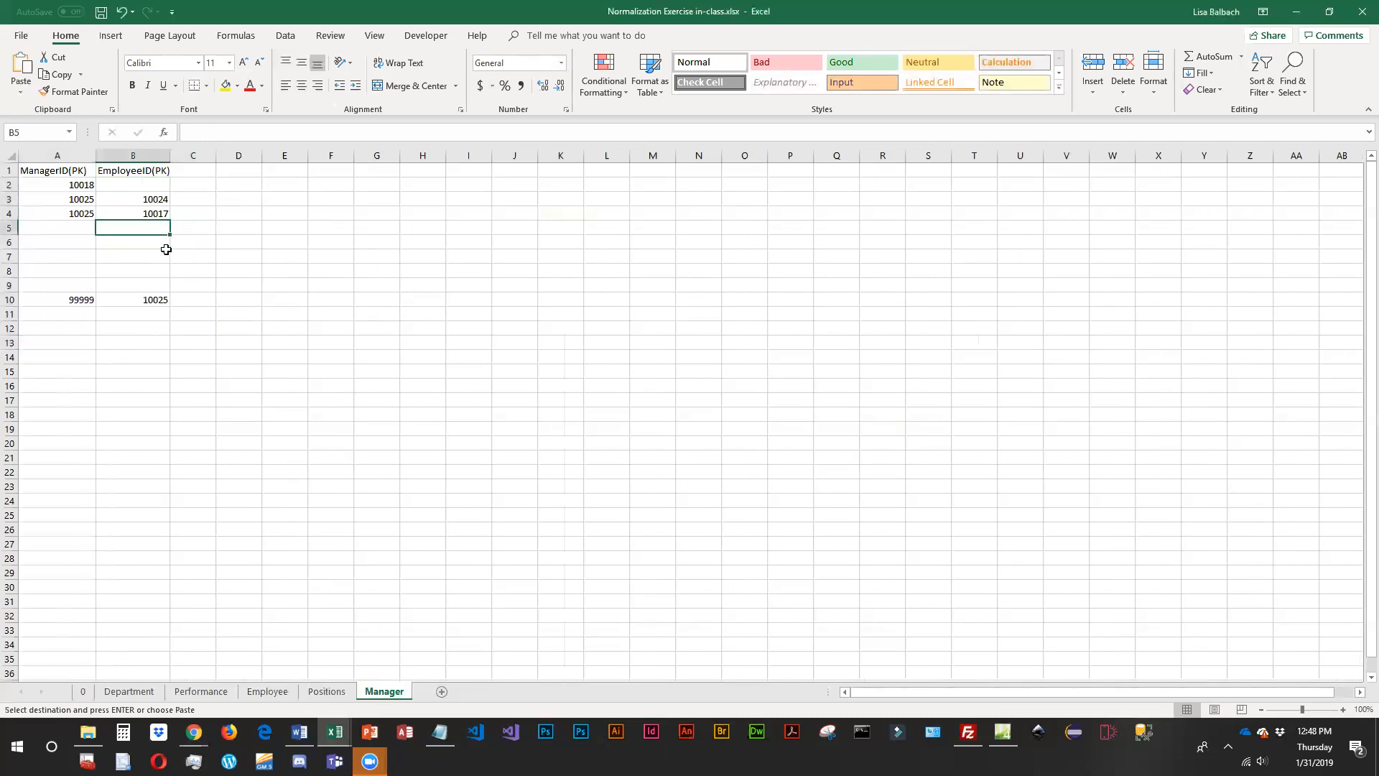
key("ctrl+v")
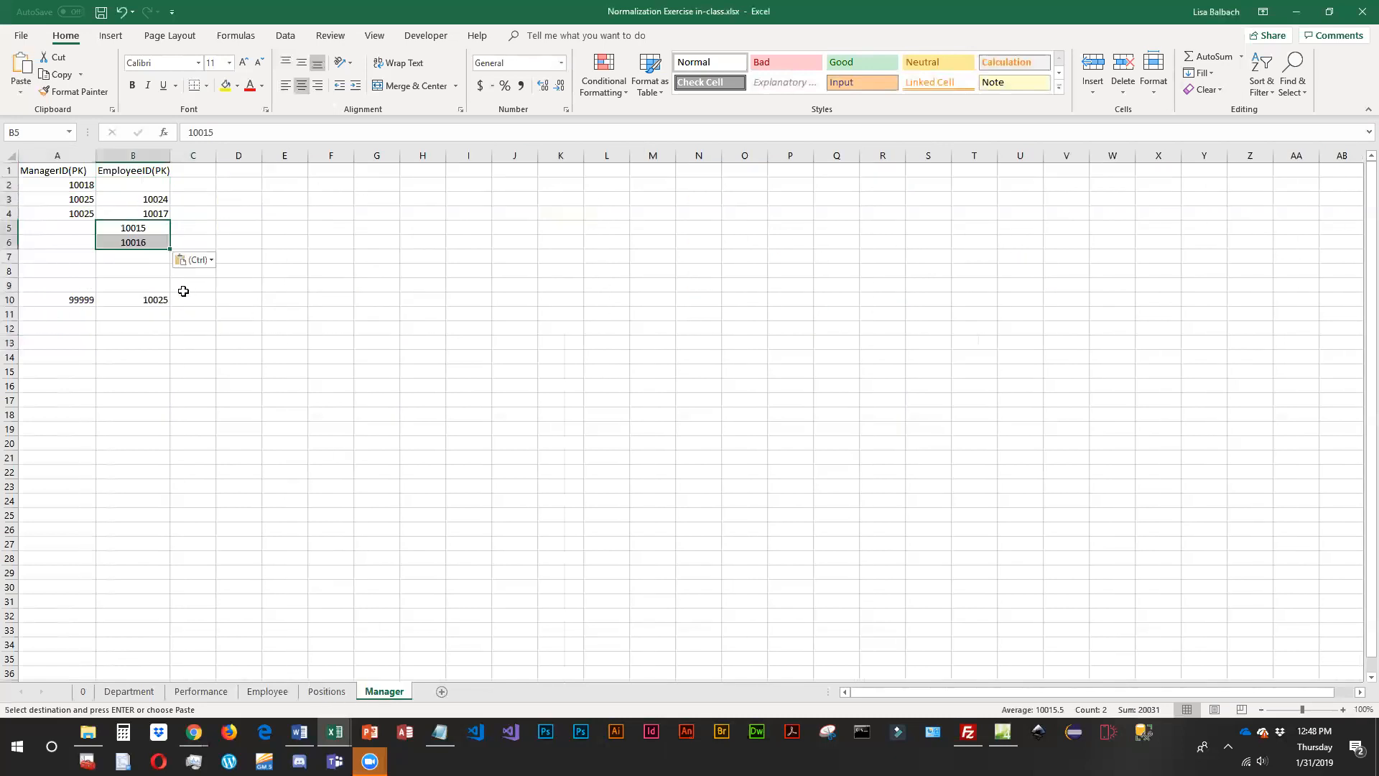
Copy the manager ID in A2 of the Manager worksheet into A5 and A6.
left_click(73, 187)
key("ctrl+c")
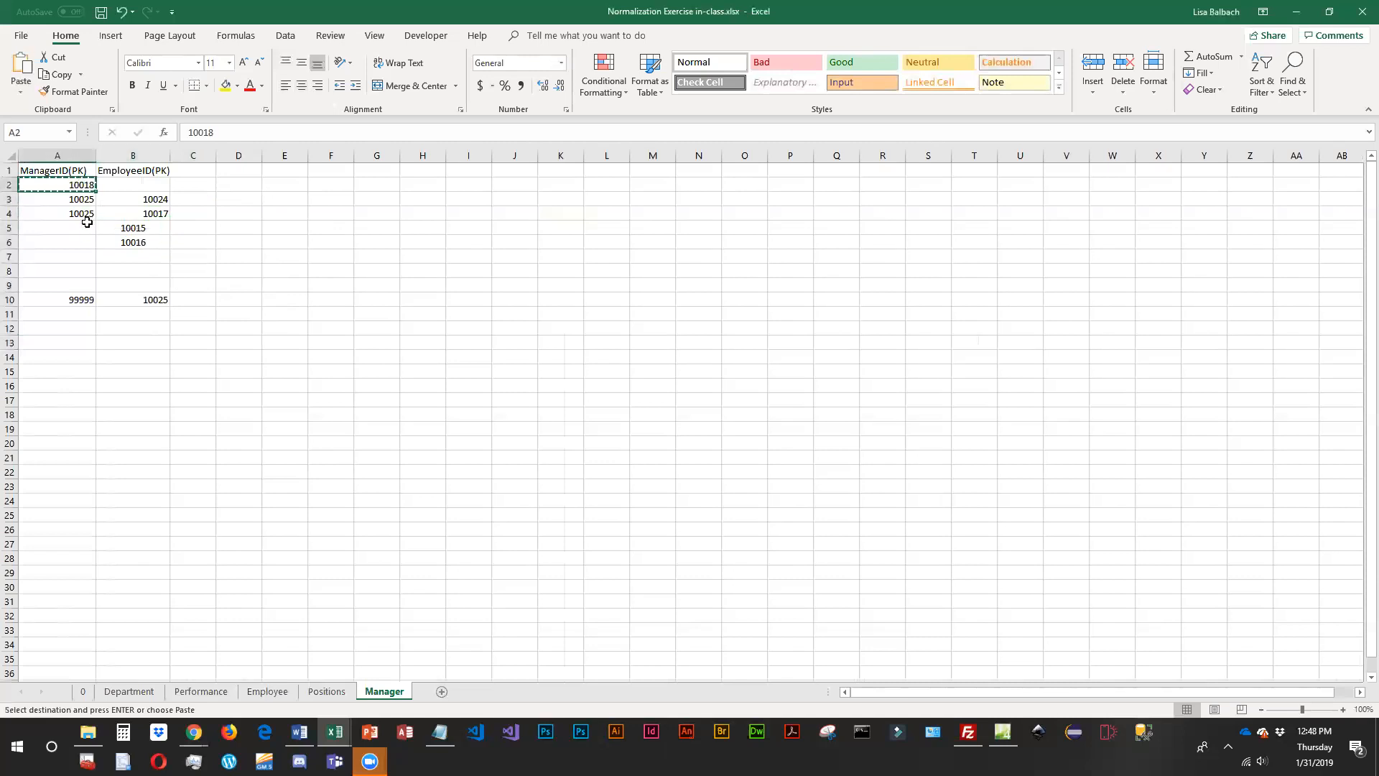
left_click(84, 229)
key("ctrl+v")
key("Down")
key("ctrl+v")
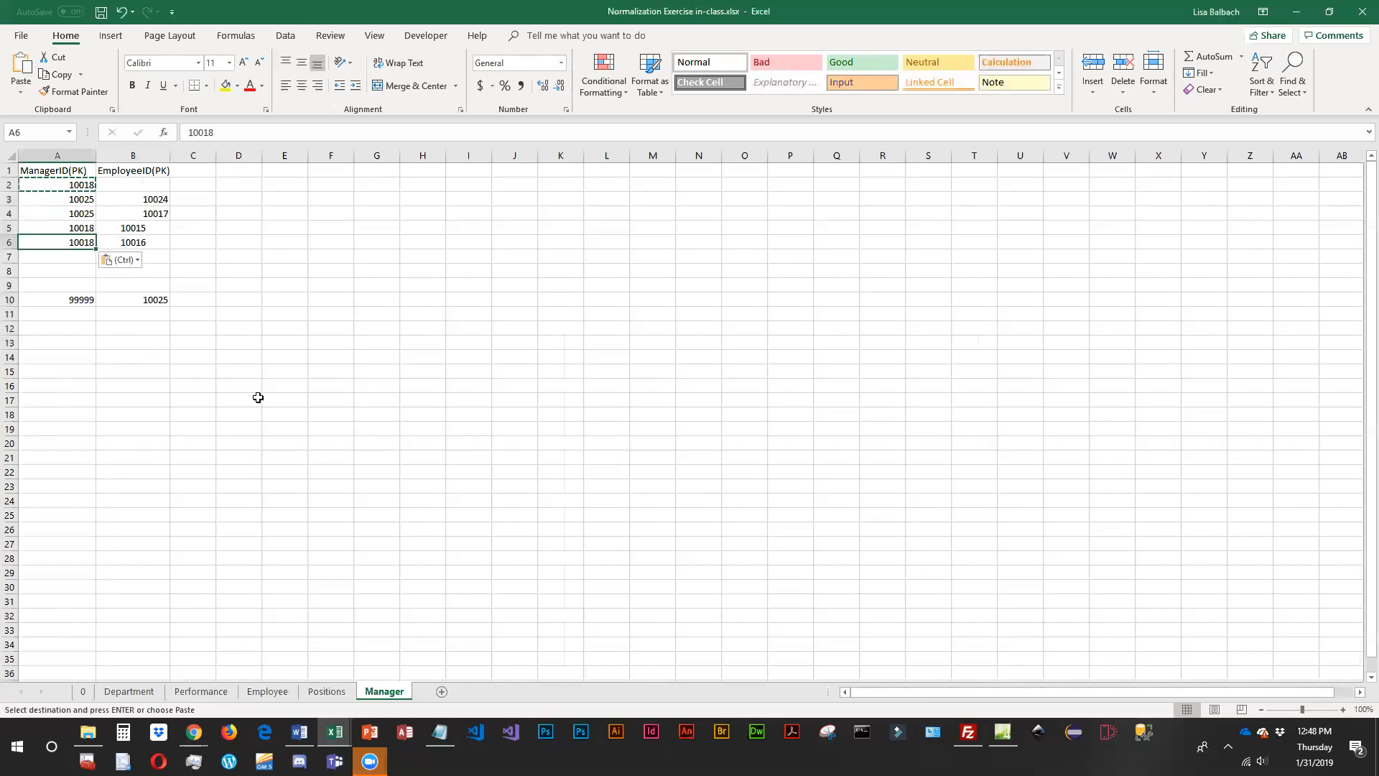
left_click(281, 400)
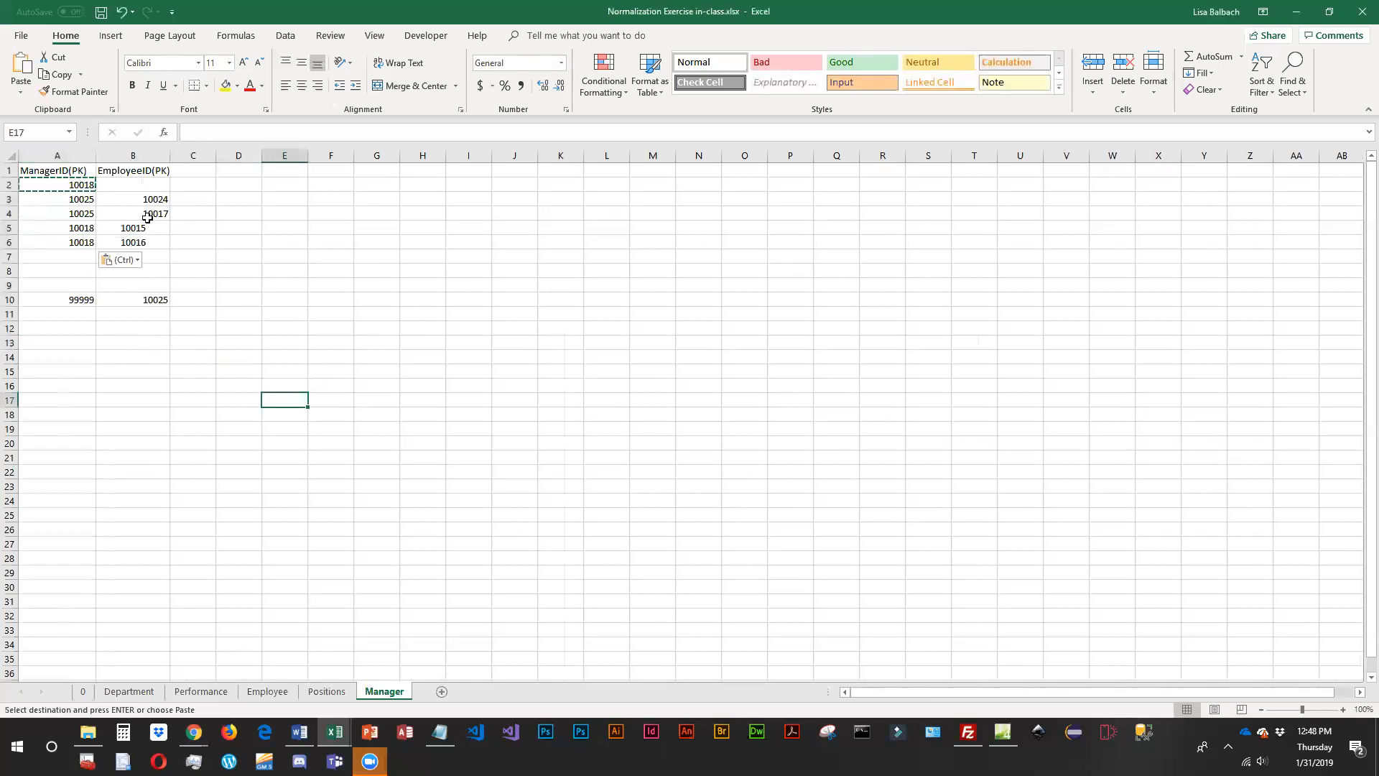
Copy the employee IDs in A5:A10 of worksheet 0 into B11:B16 of the Manager worksheet.
left_click(83, 691)
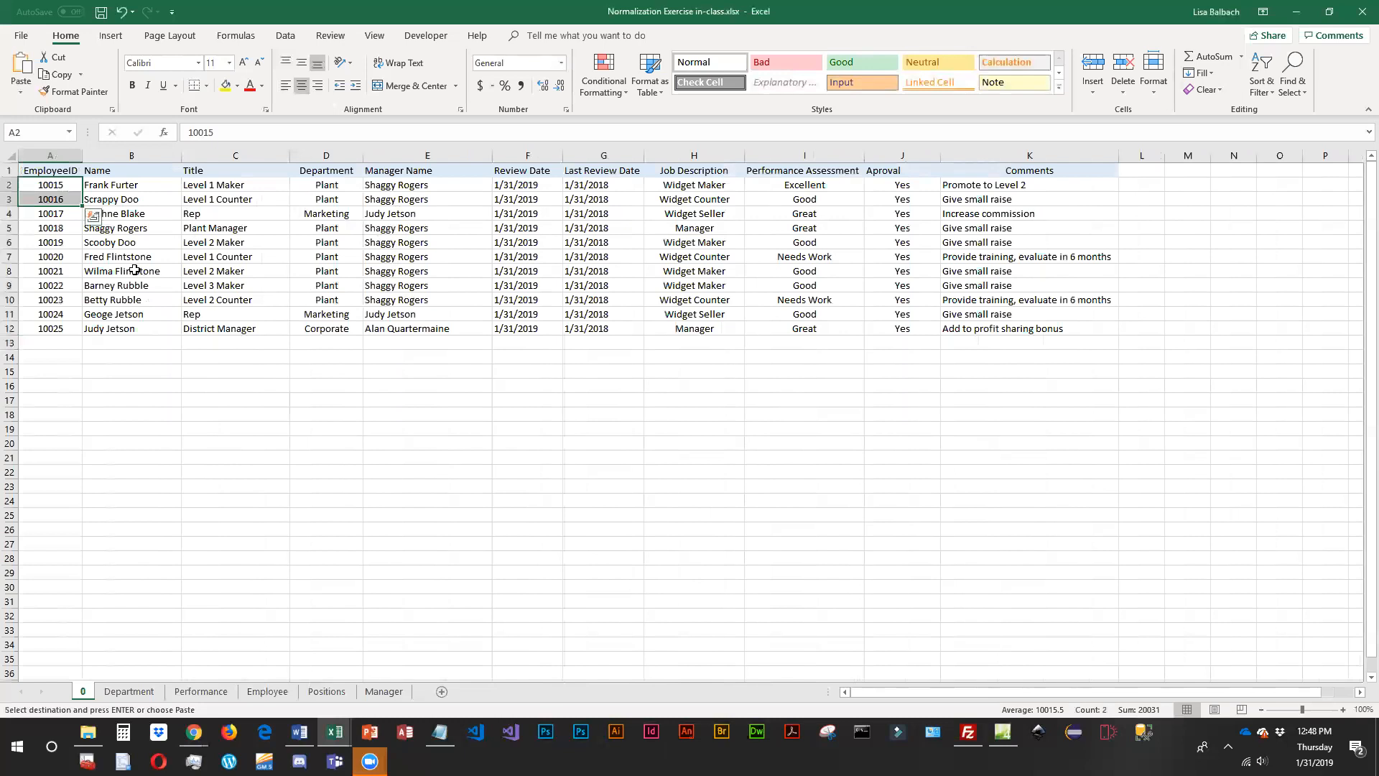
left_click_drag(50, 228, 56, 301)
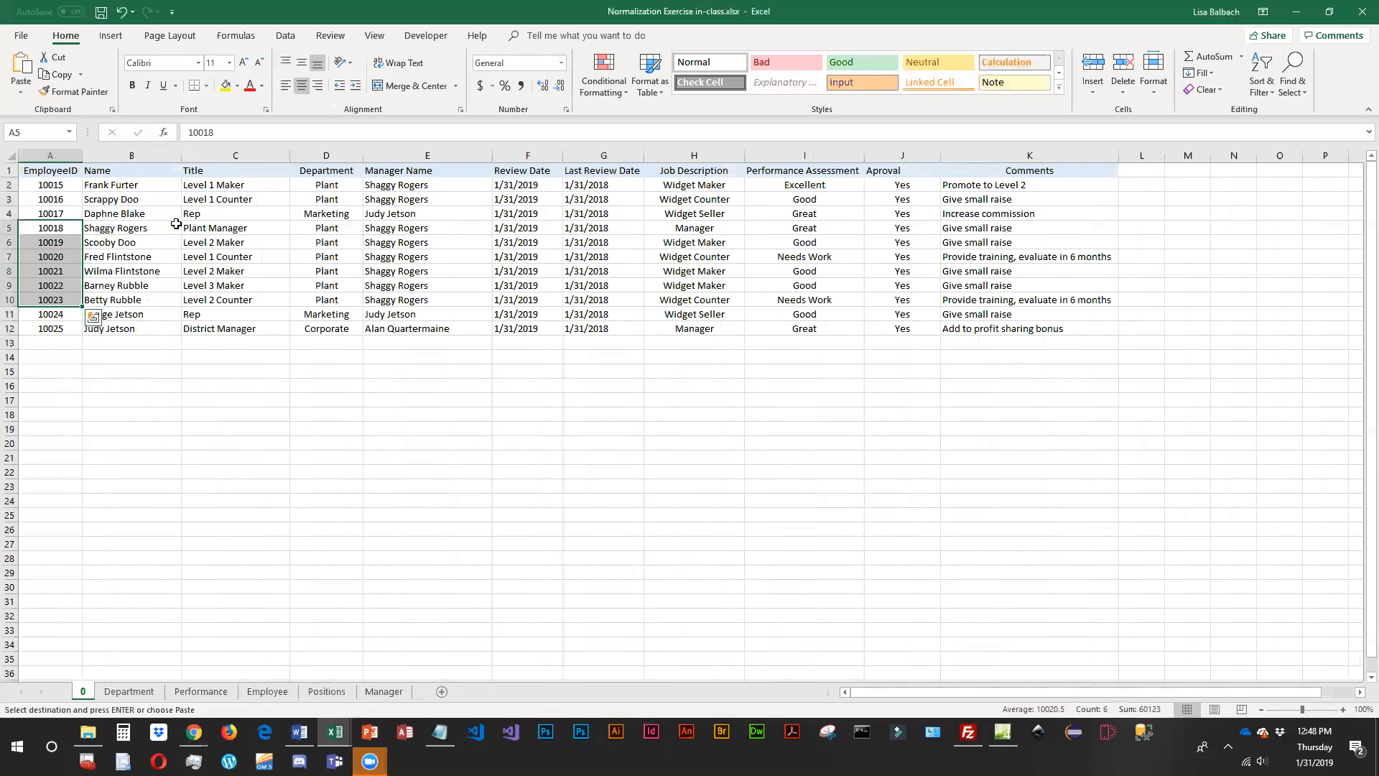
key("ctrl+v")
left_click(381, 690)
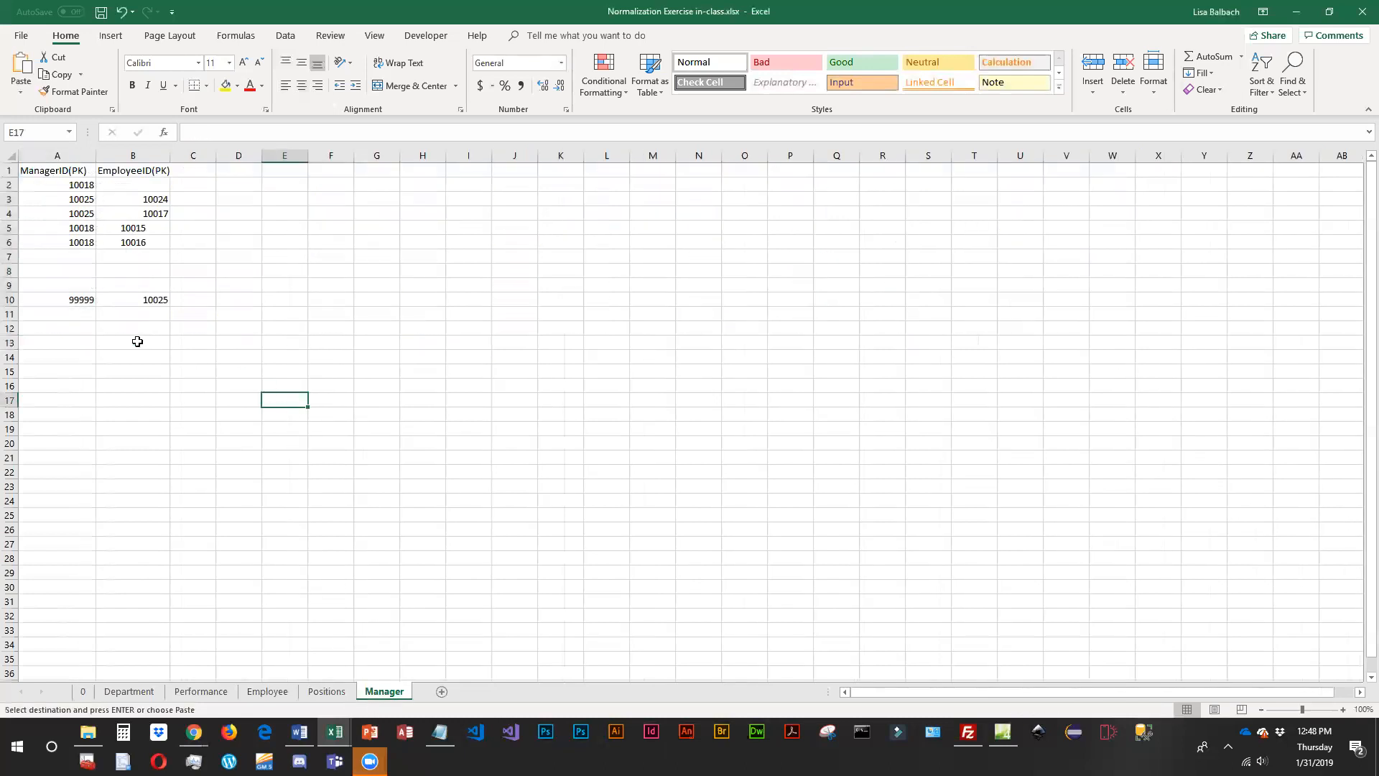
left_click(85, 313)
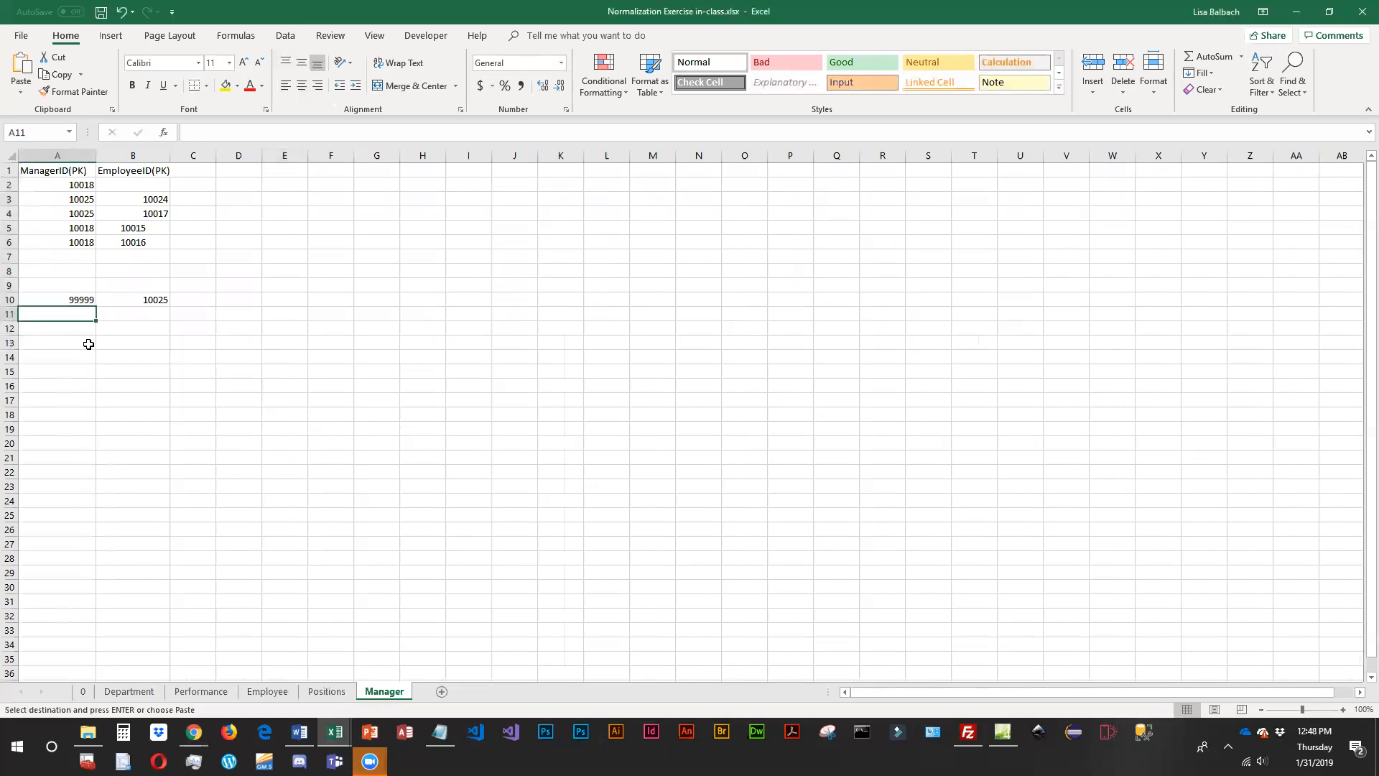
left_click(136, 314)
key("ctrl+v")
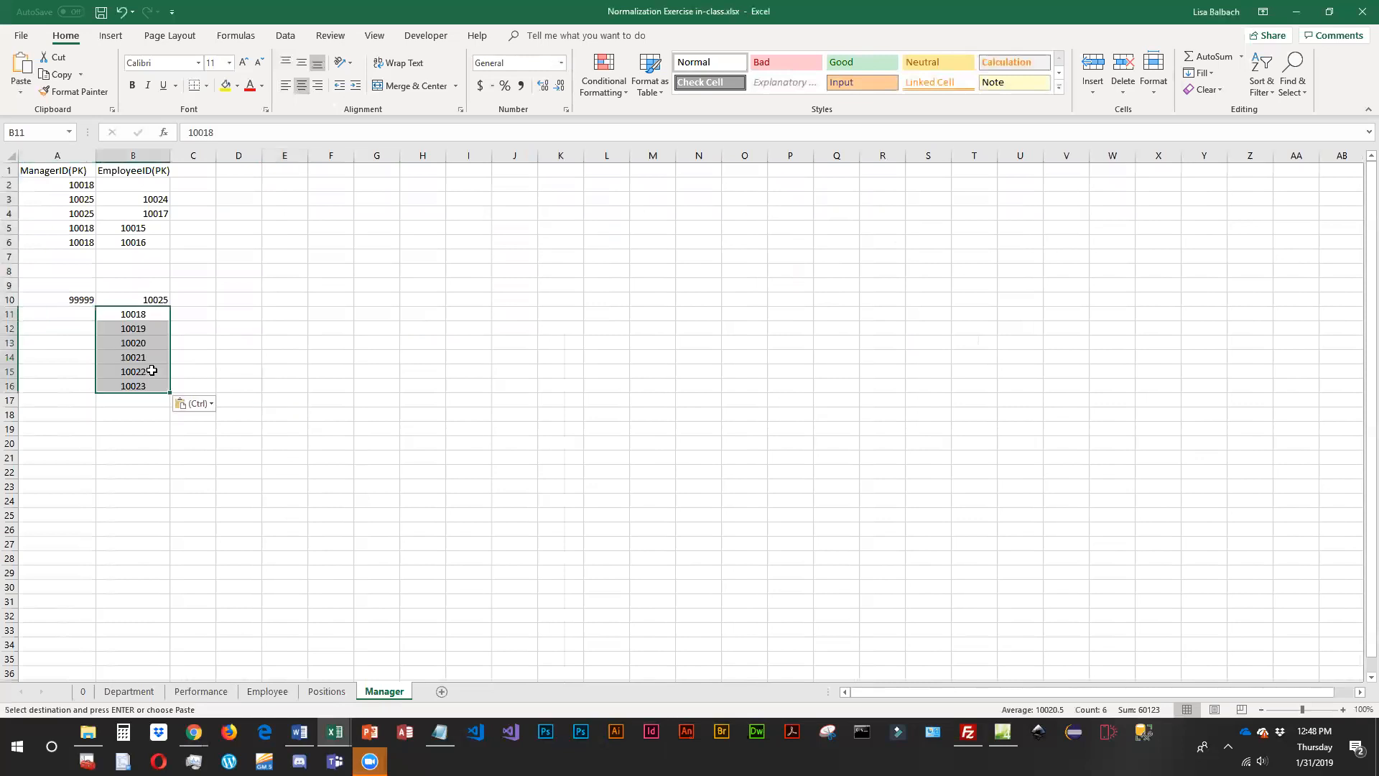
Move the manager ID from A2 to A11 and copy it down through A12:A16.
left_click(81, 186)
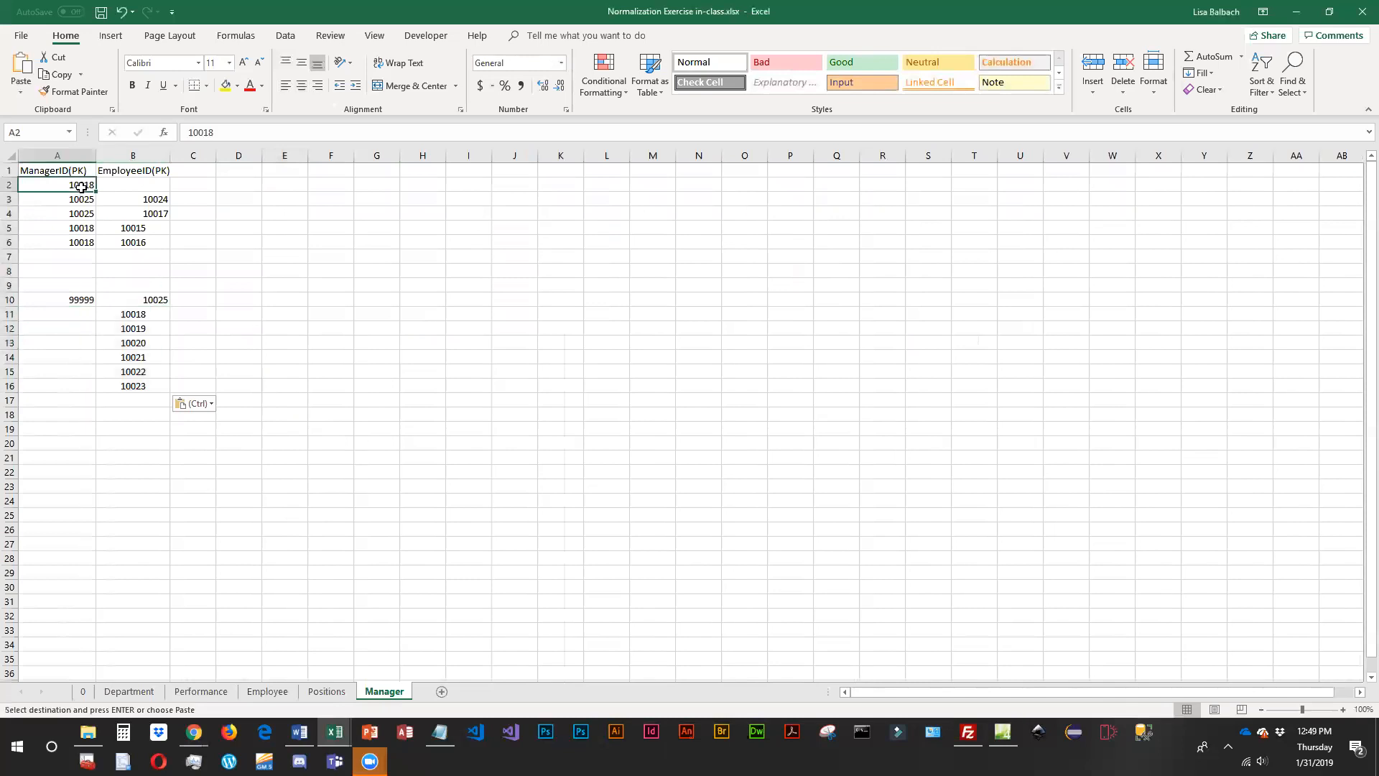
left_click_drag(76, 188, 73, 316)
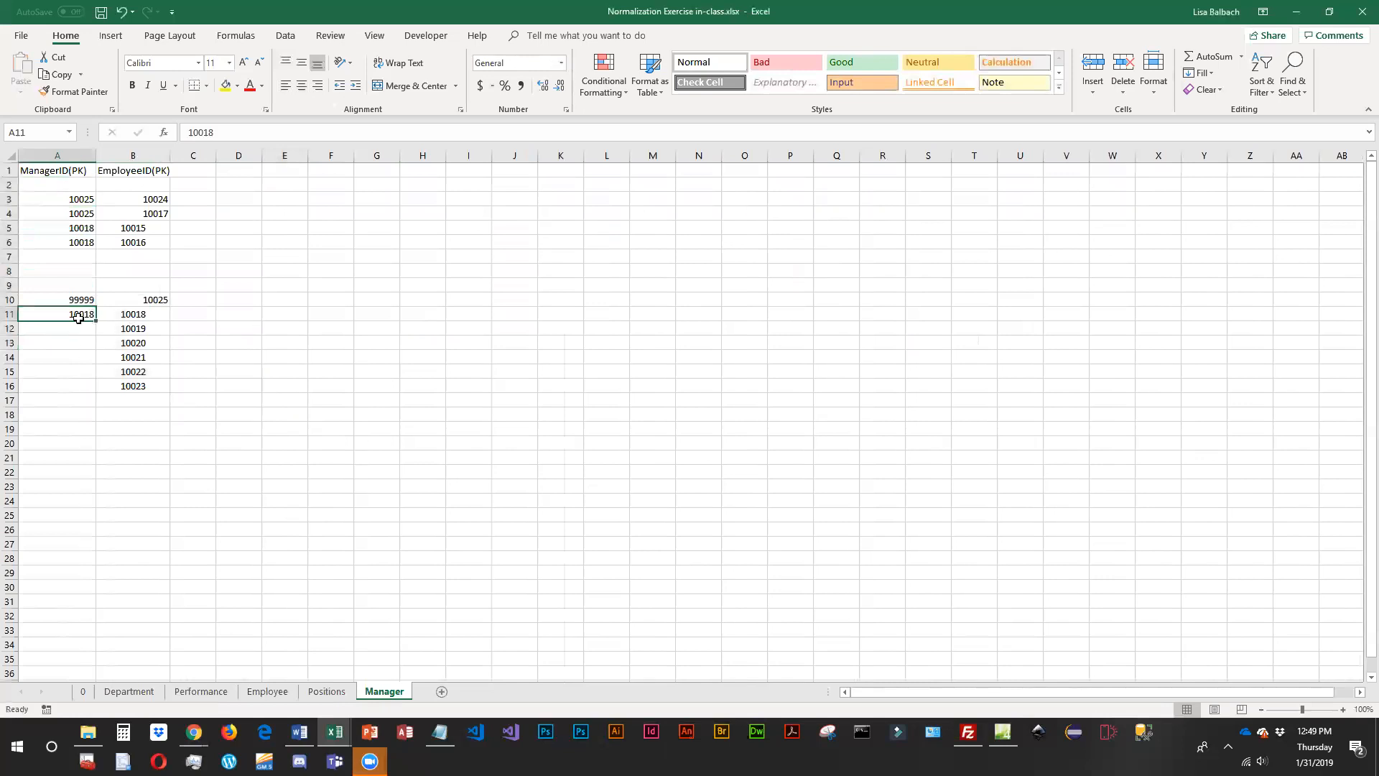
key("ctrl+c")
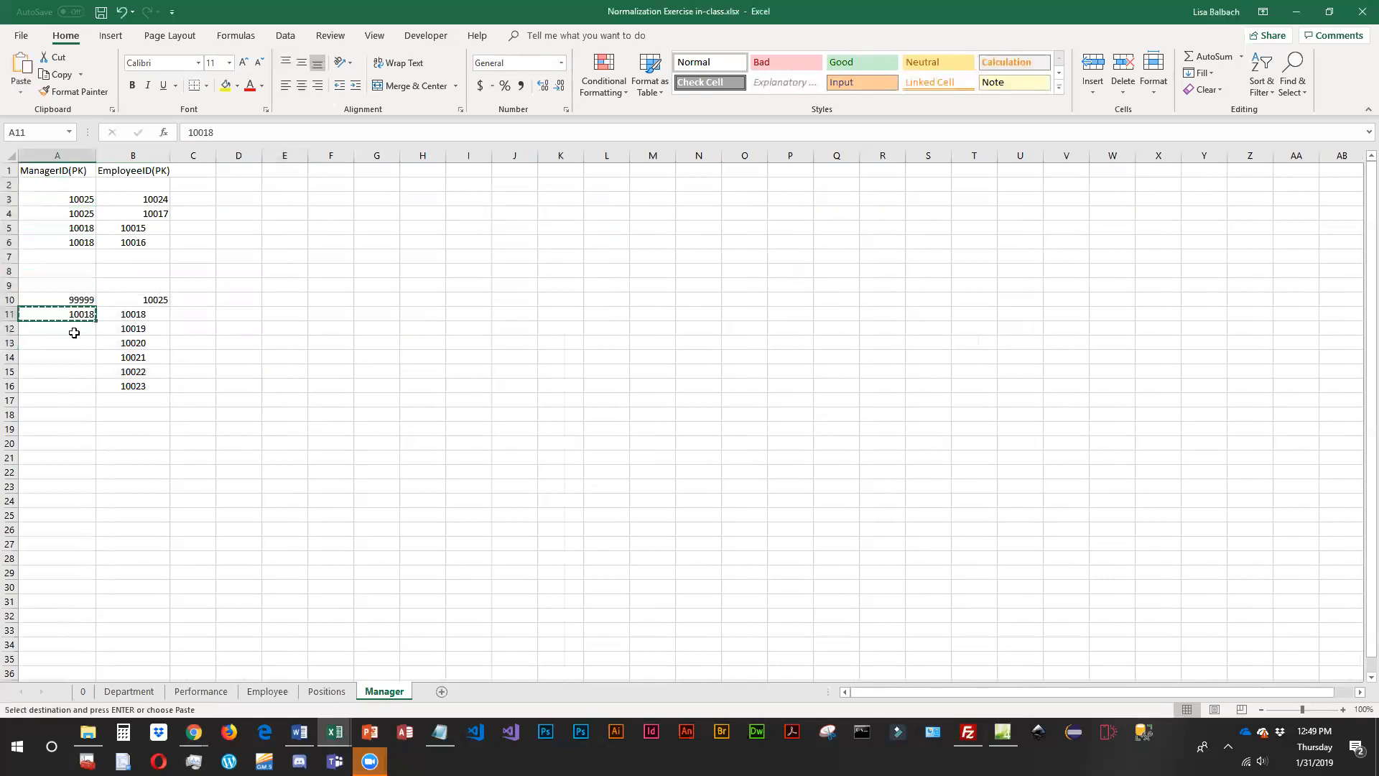
left_click(74, 329)
key("ctrl+v")
left_click(74, 343)
key("ctrl+v")
left_click(76, 357)
key("ctrl+v")
left_click(79, 373)
key("ctrl+v")
left_click(82, 388)
key("ctrl+v")
left_click(278, 416)
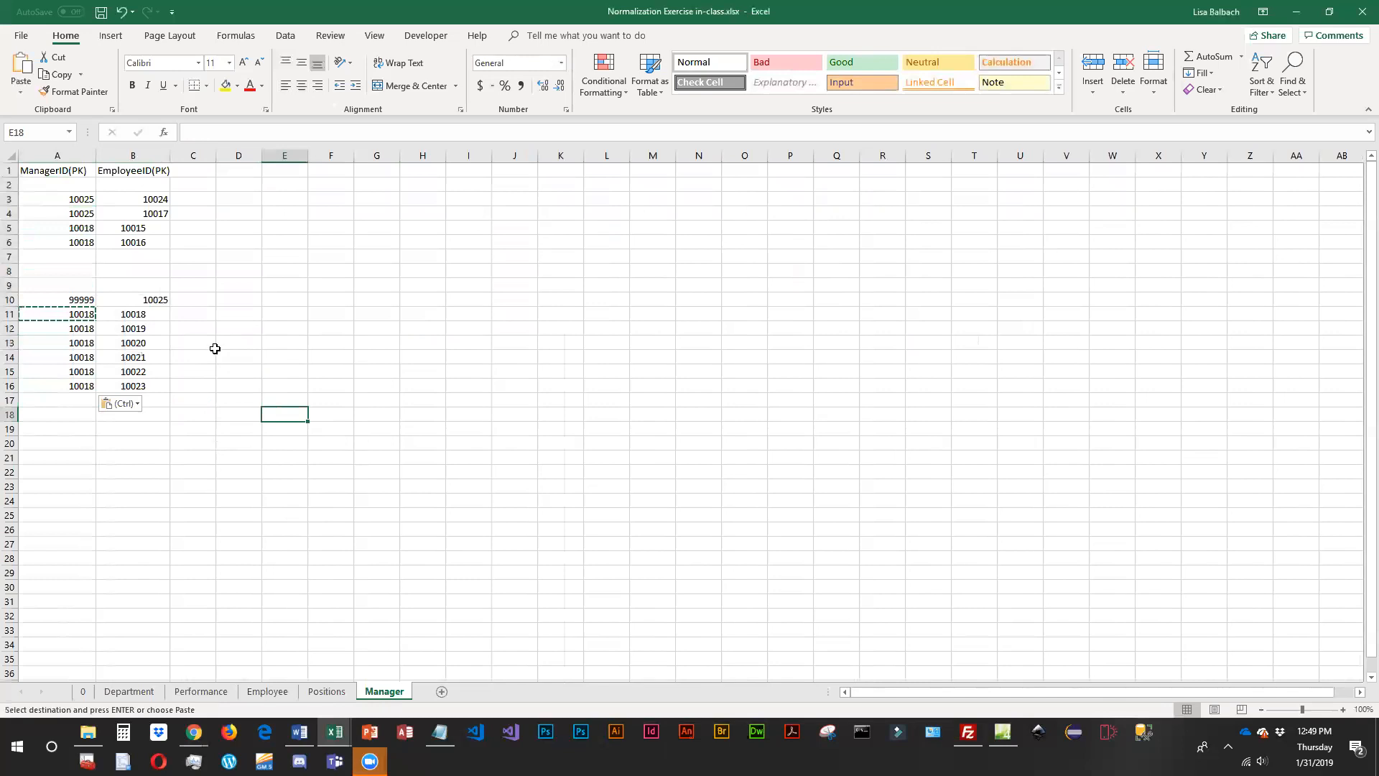
Close the blank rows by moving the Manager records up into rows 2 to 12, and center their IDs.
left_click_drag(74, 297, 133, 386)
left_click_drag(119, 294, 117, 256)
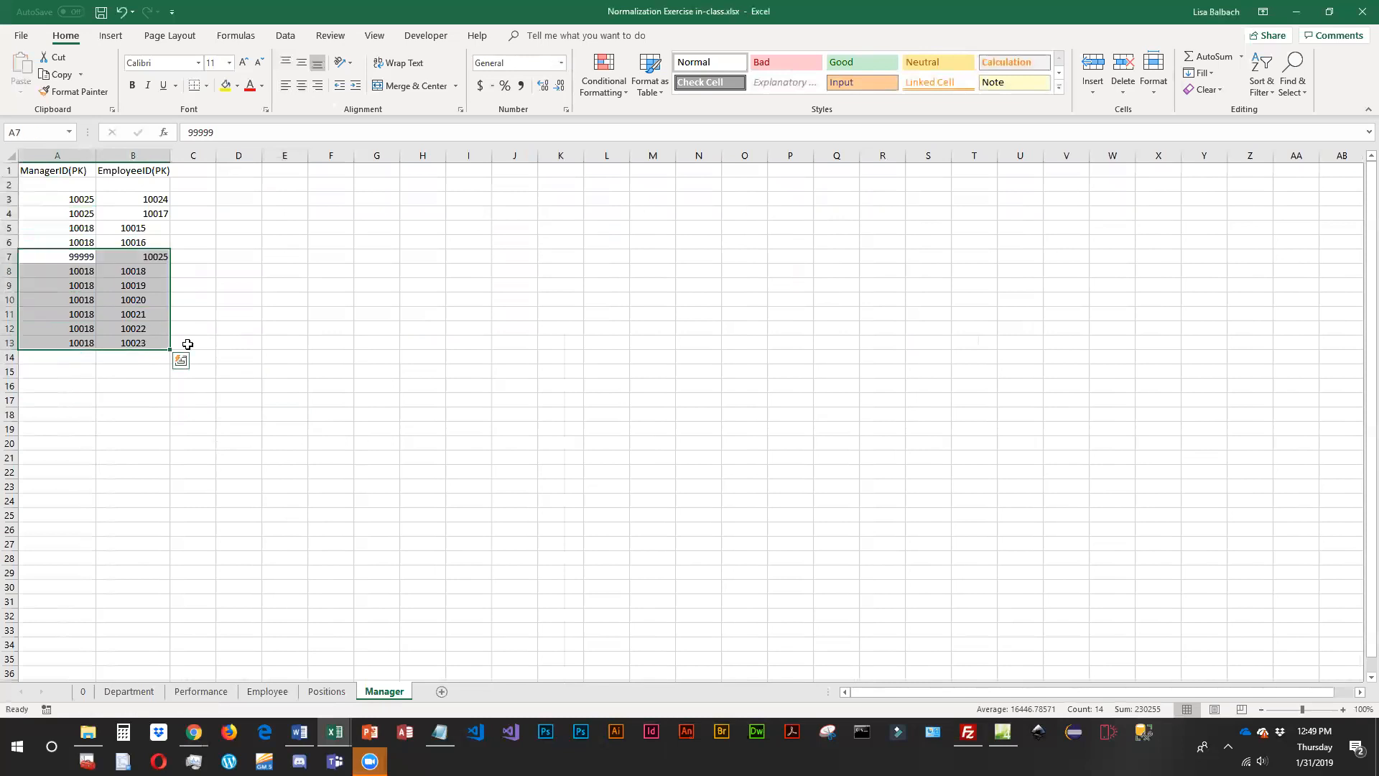
left_click_drag(68, 203, 147, 343)
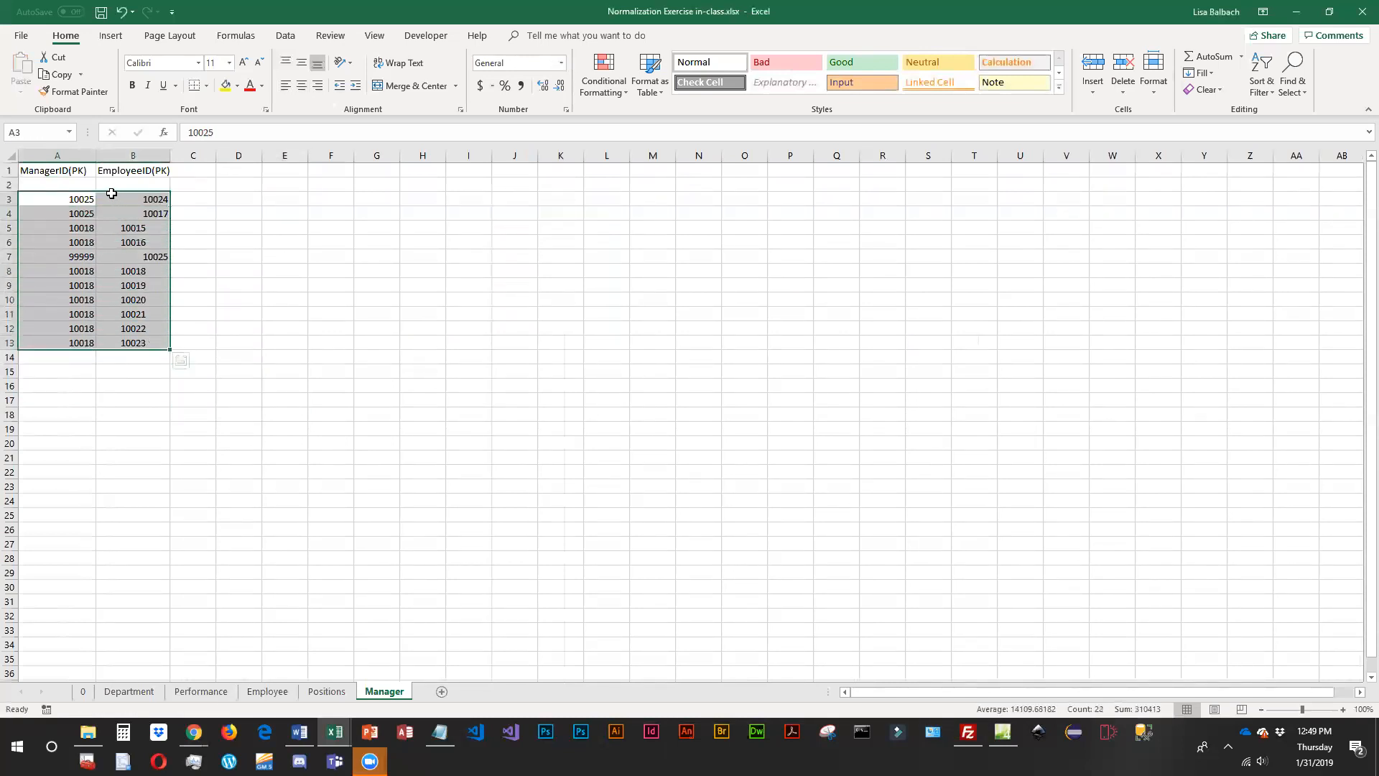
left_click_drag(111, 193, 110, 183)
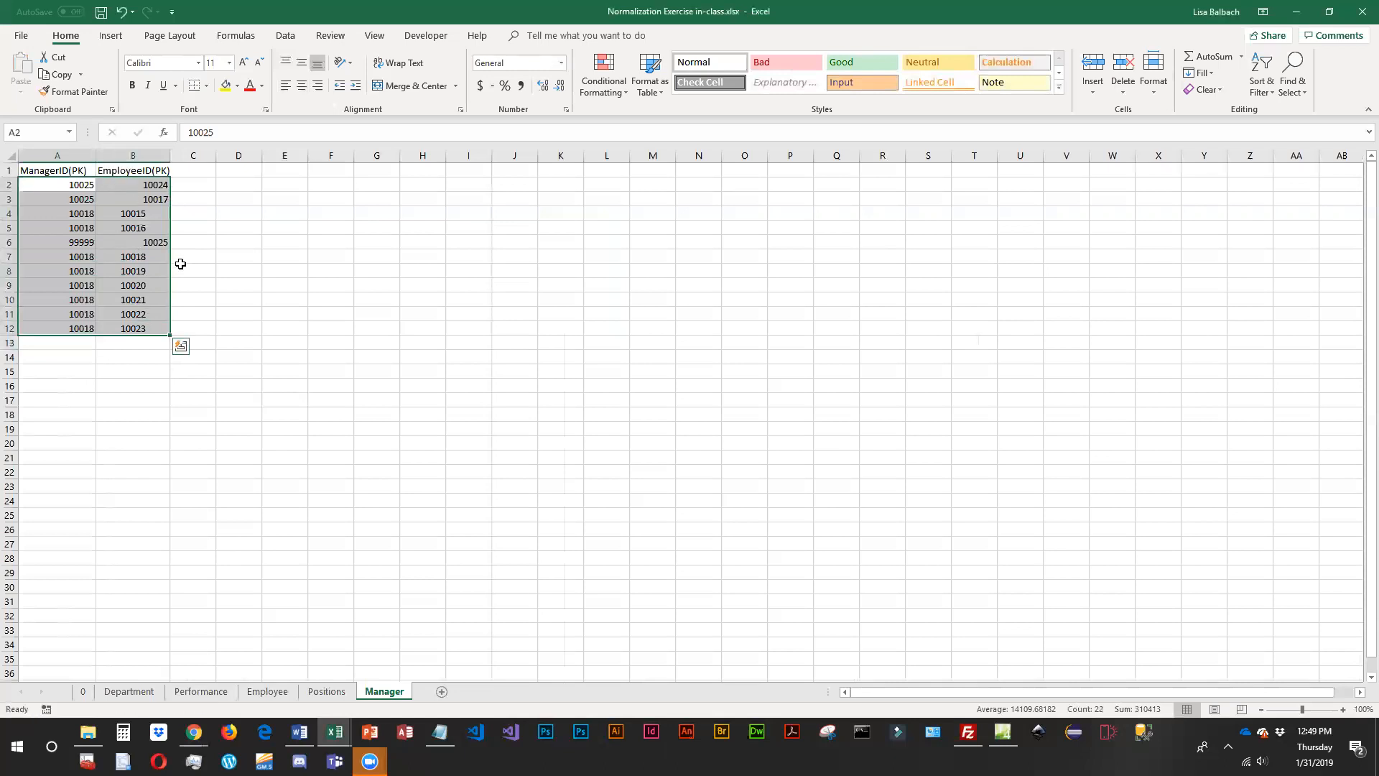
left_click(300, 84)
left_click(286, 307)
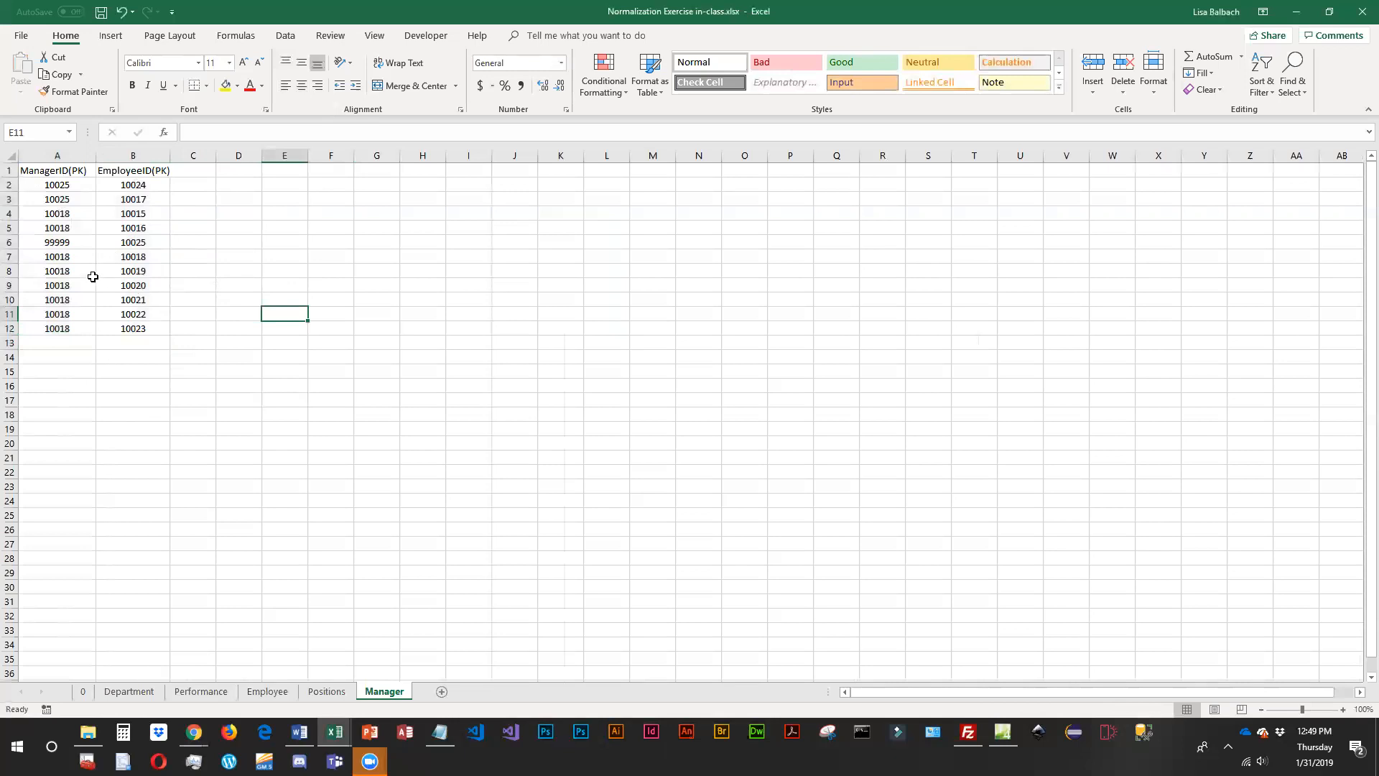
Replace the manager ID in A7, the Plant Manager's record, with the District Manager's ID.
left_click_drag(57, 256, 133, 256)
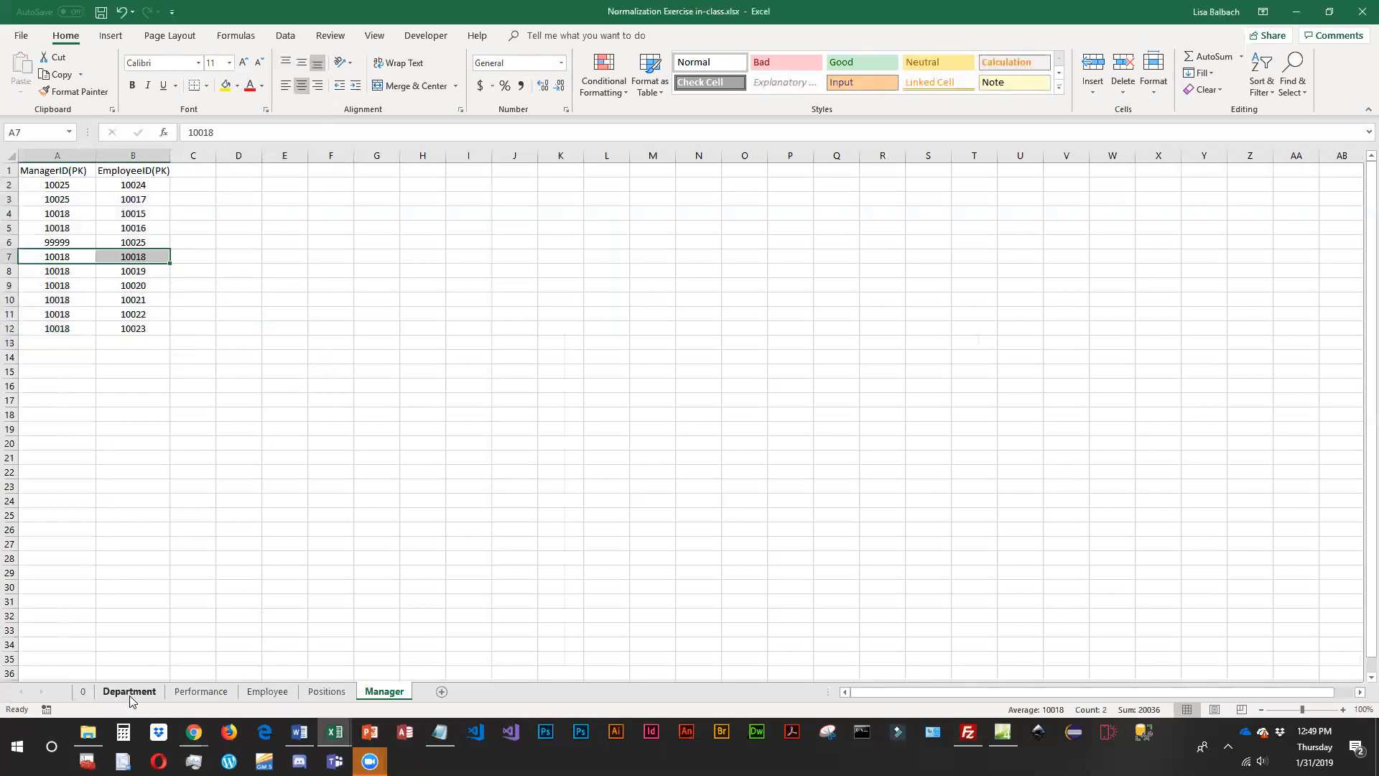
left_click(68, 197)
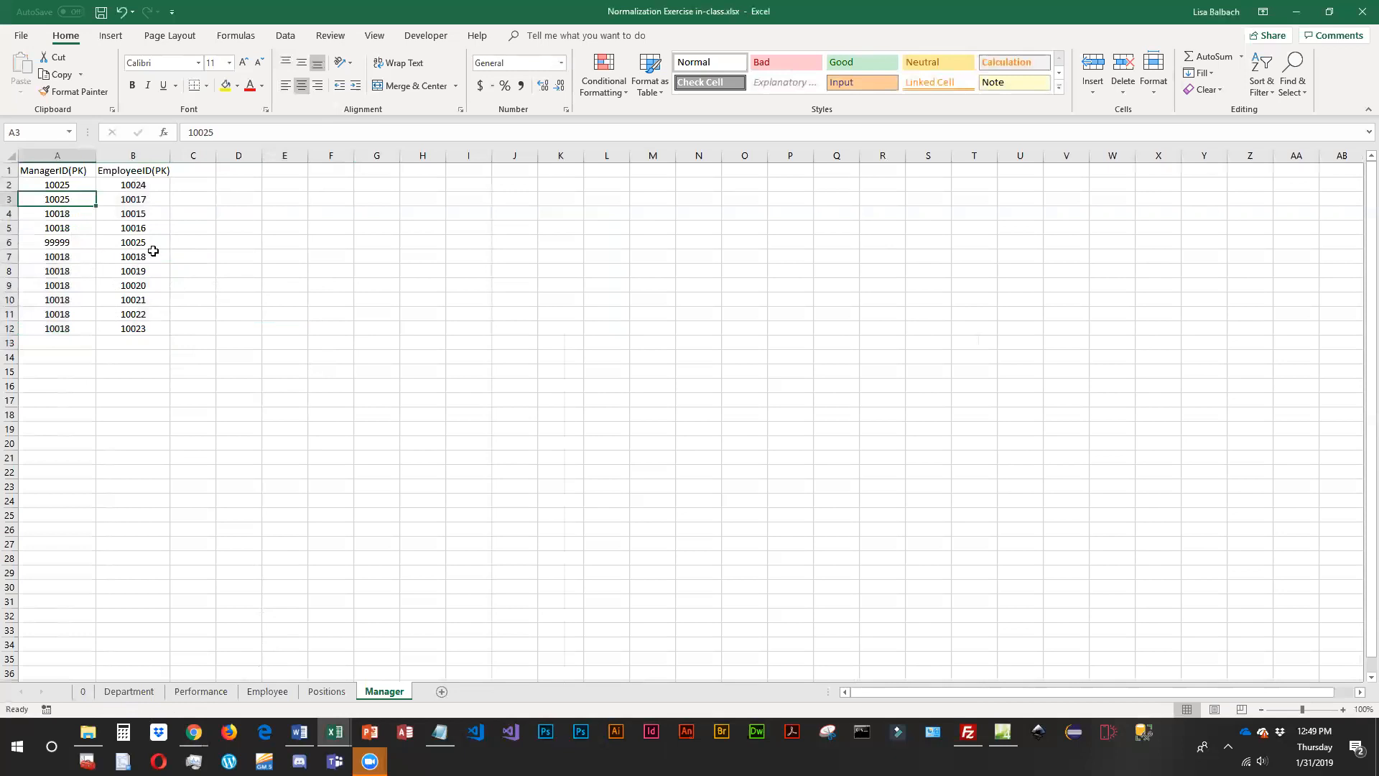
left_click(69, 254)
type("1025")
key("Return")
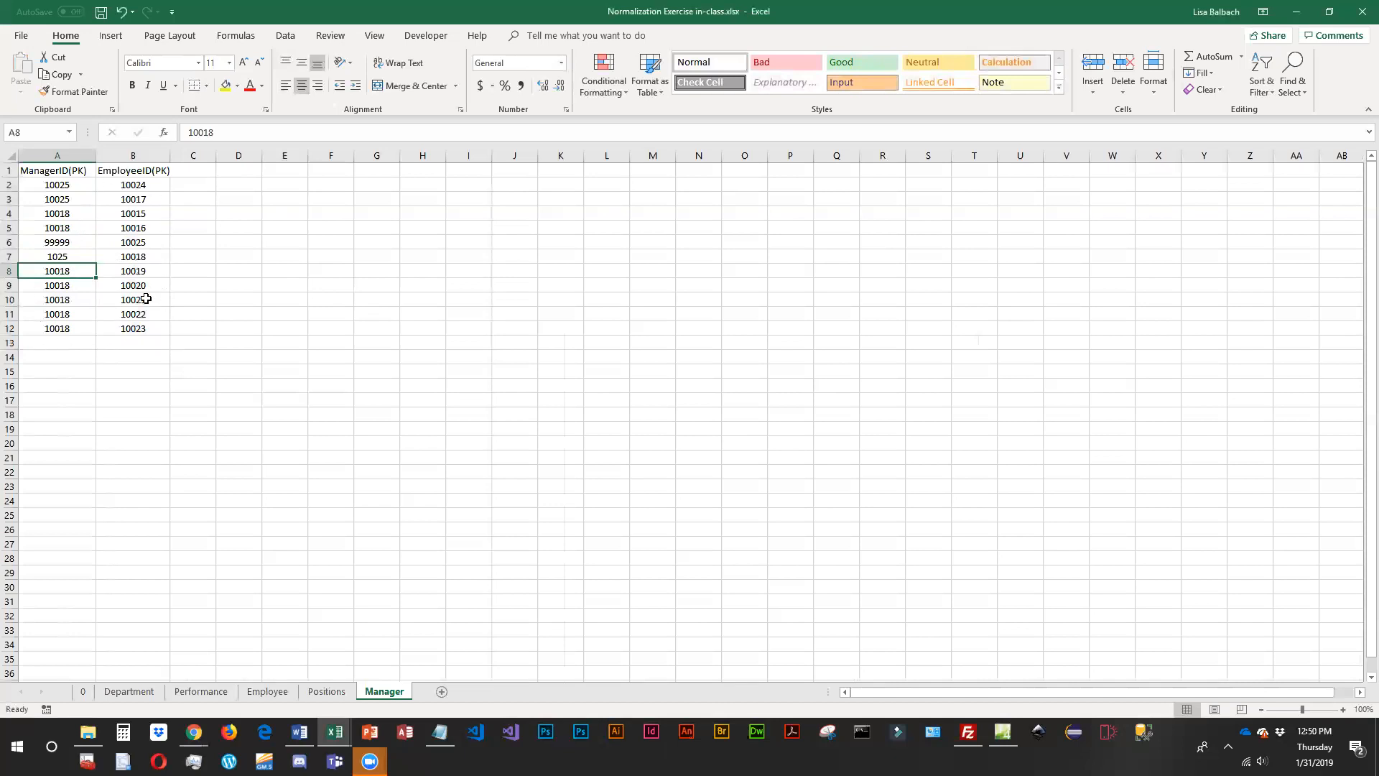
left_click(203, 289)
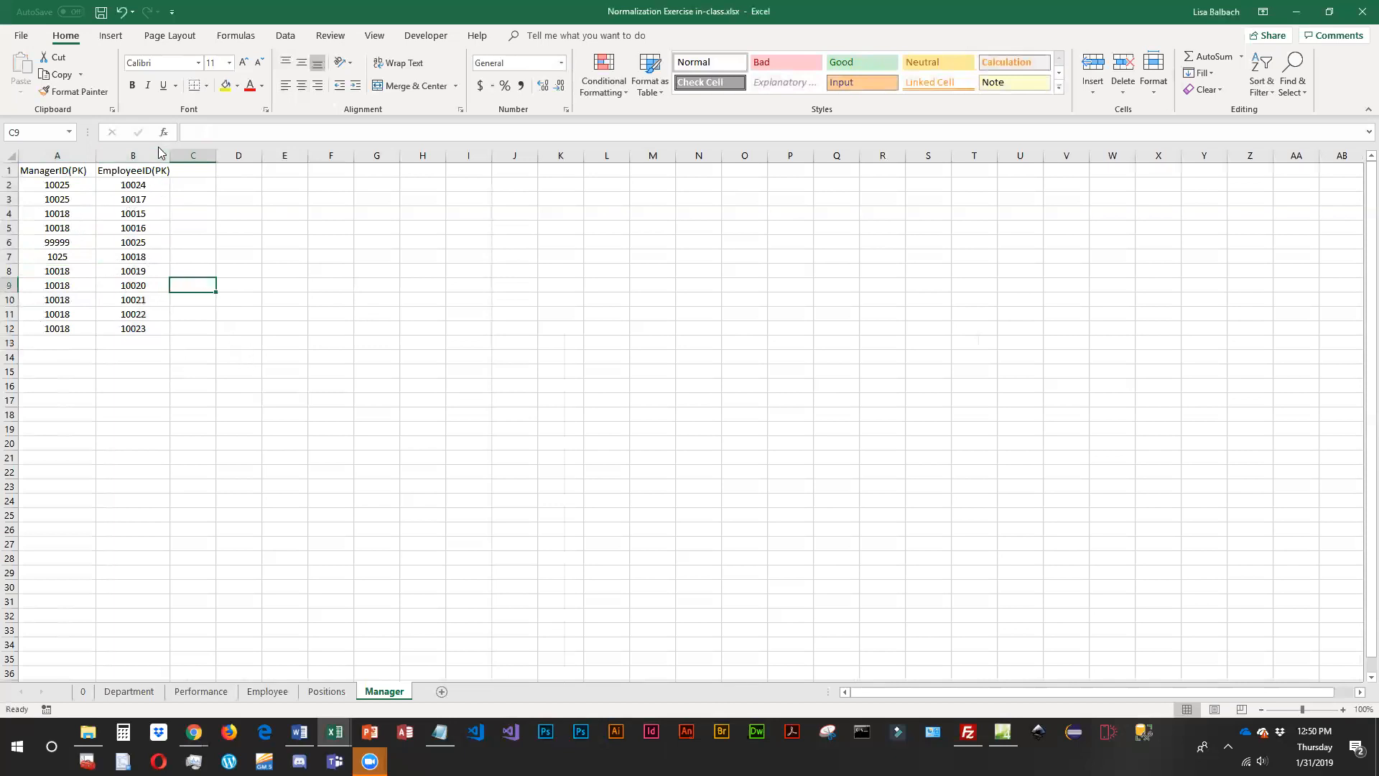
Widen column B of the Manager worksheet and, after checking the Employee keys, change its header to EmployeeID(PK, FK).
left_click_drag(170, 155, 193, 155)
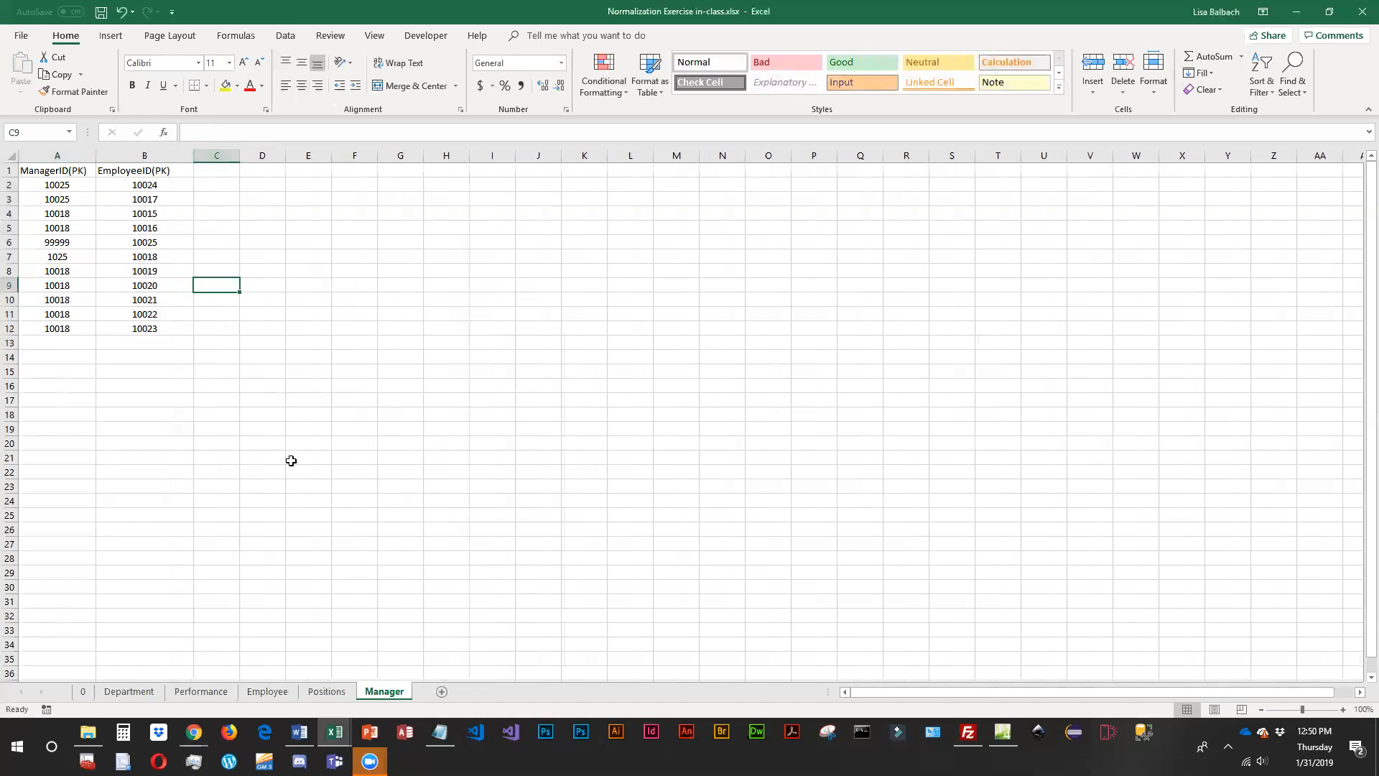
left_click(267, 693)
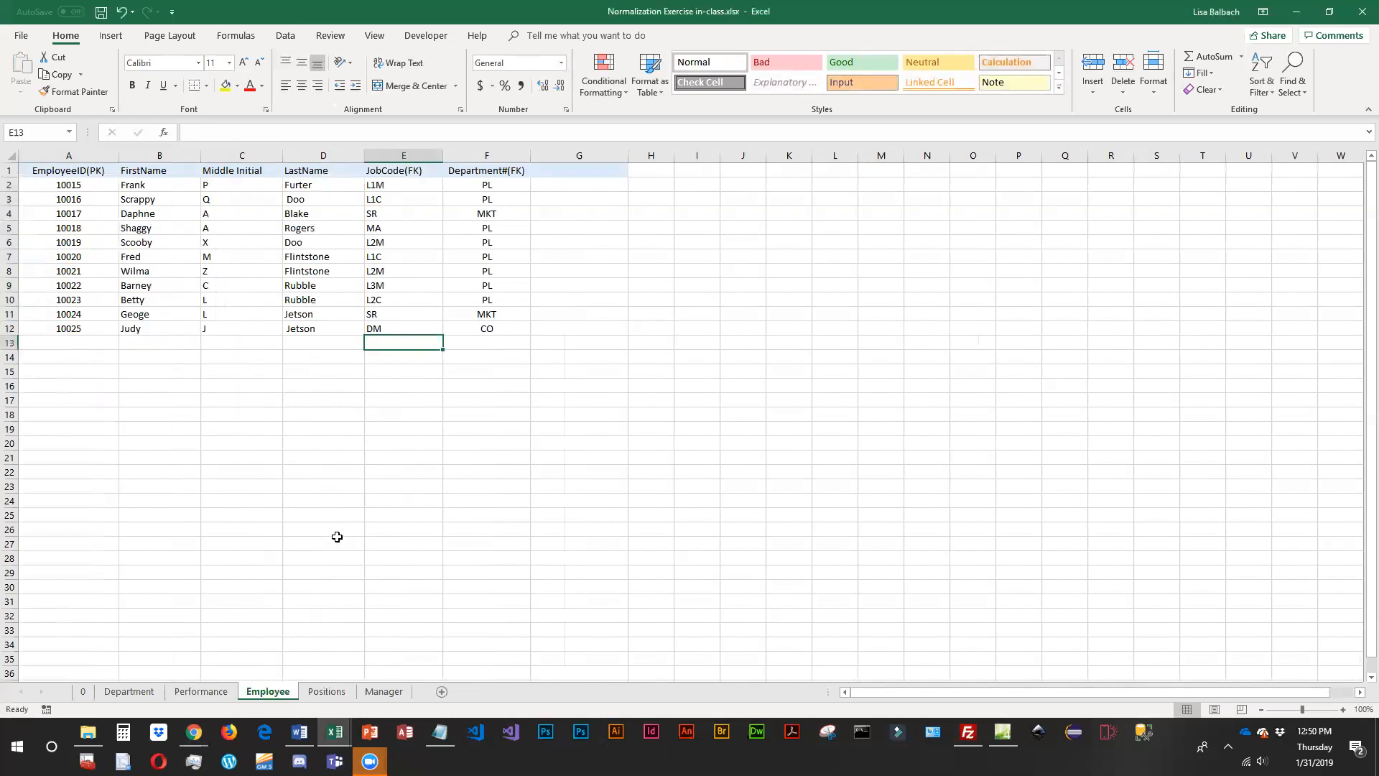
left_click(382, 692)
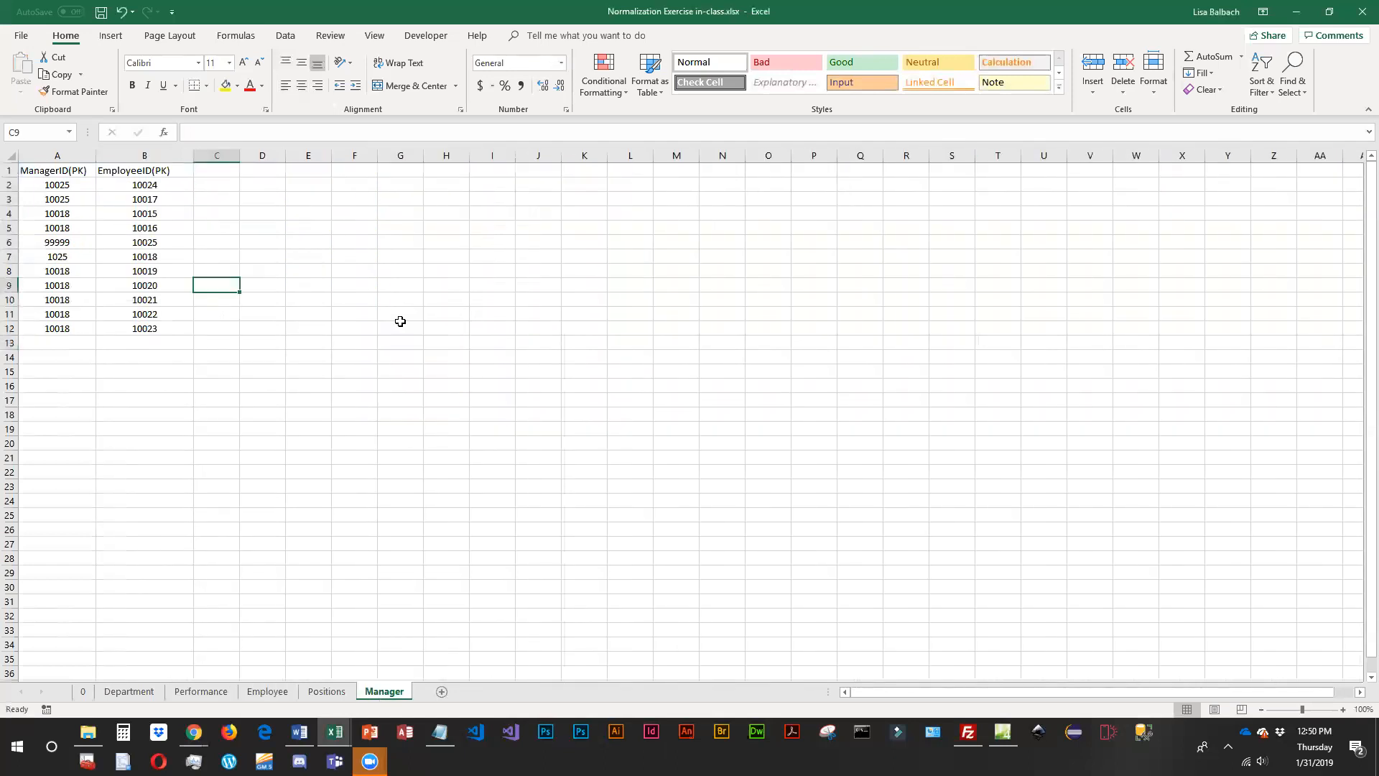
double_click(167, 169)
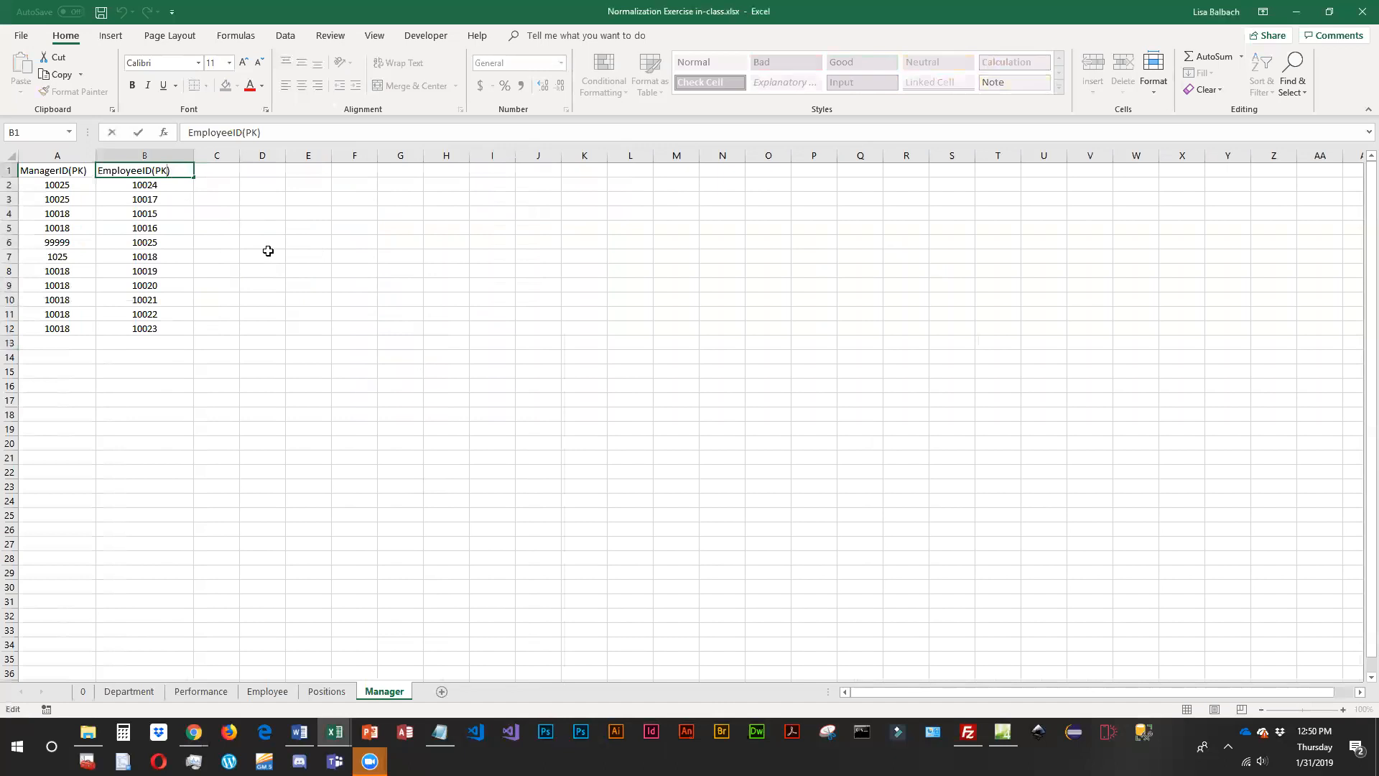
type(", FK")
key("Return")
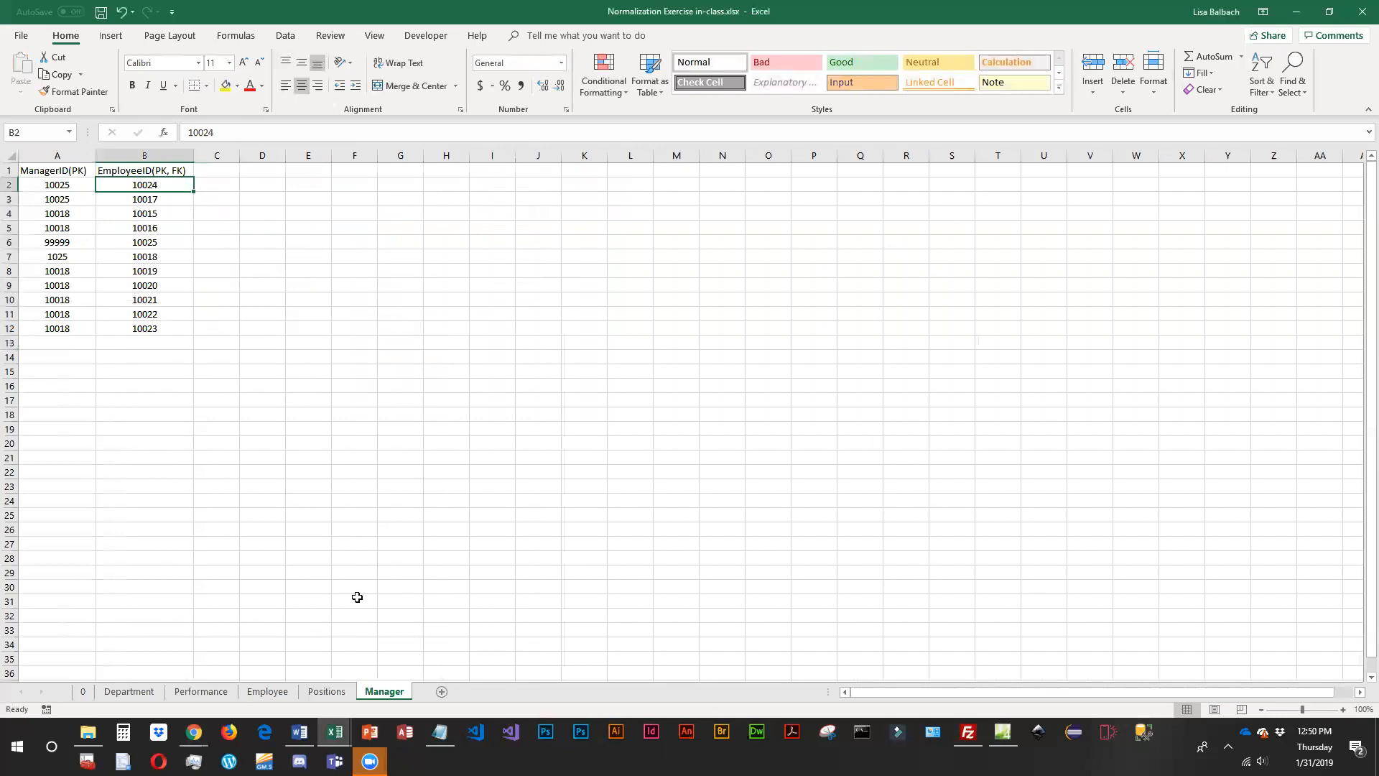
Compare the primary and foreign key headers across the Employee, Manager and Positions worksheets.
left_click(322, 691)
left_click(286, 692)
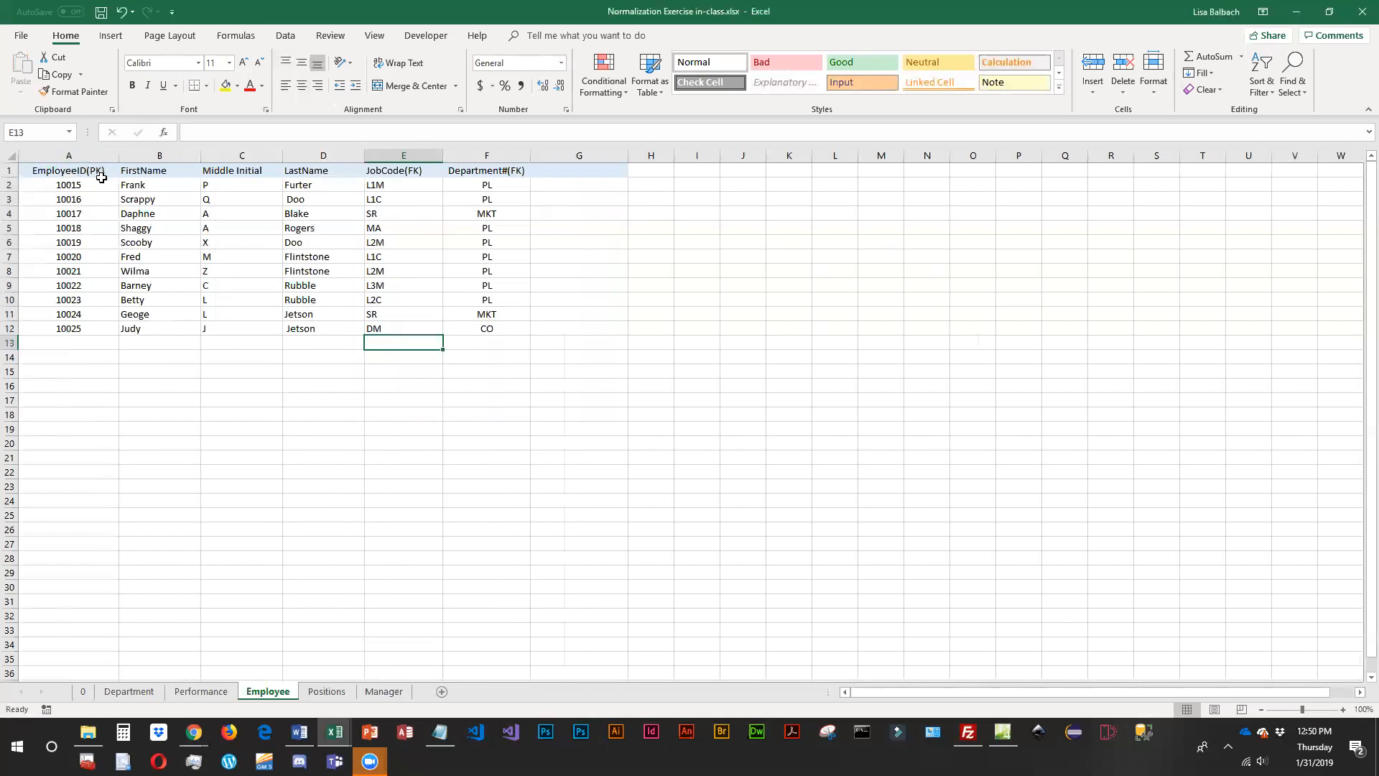
left_click(388, 692)
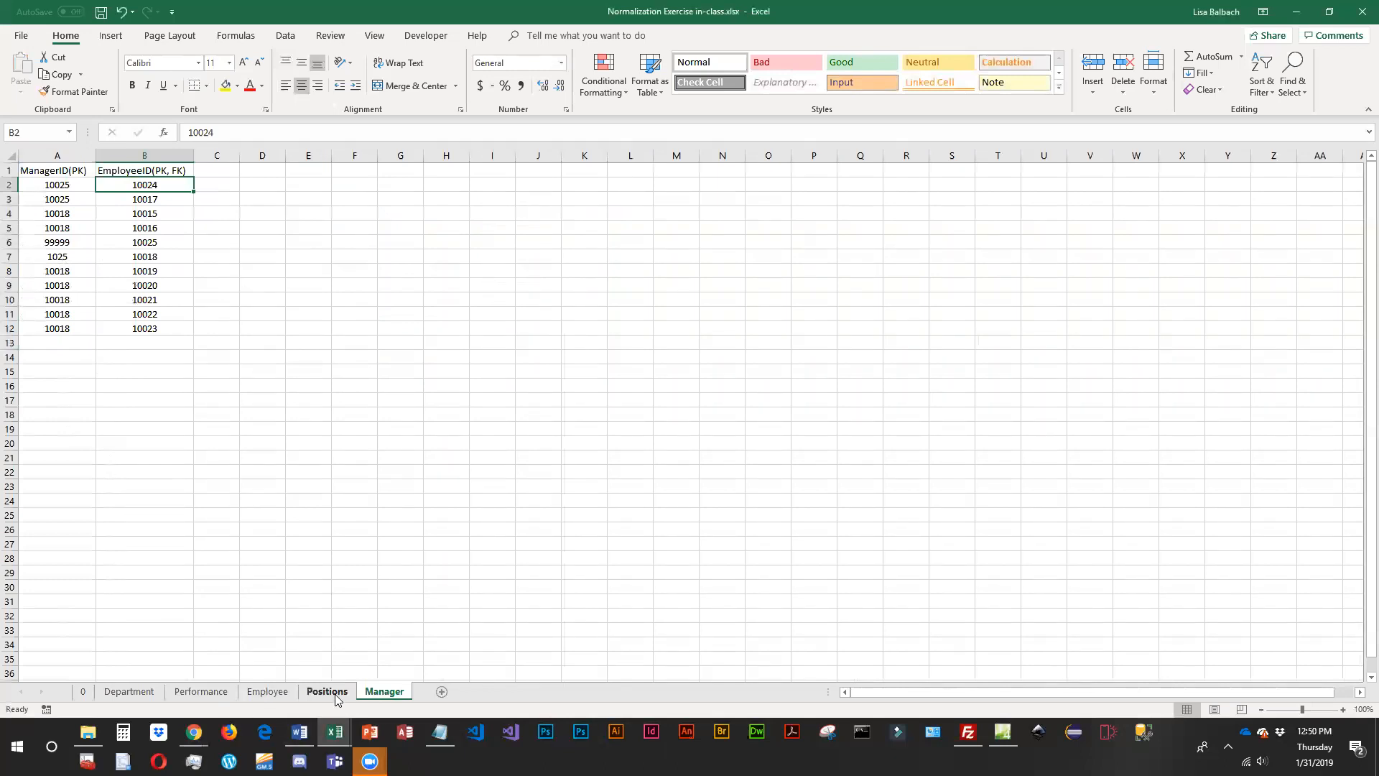
left_click(257, 694)
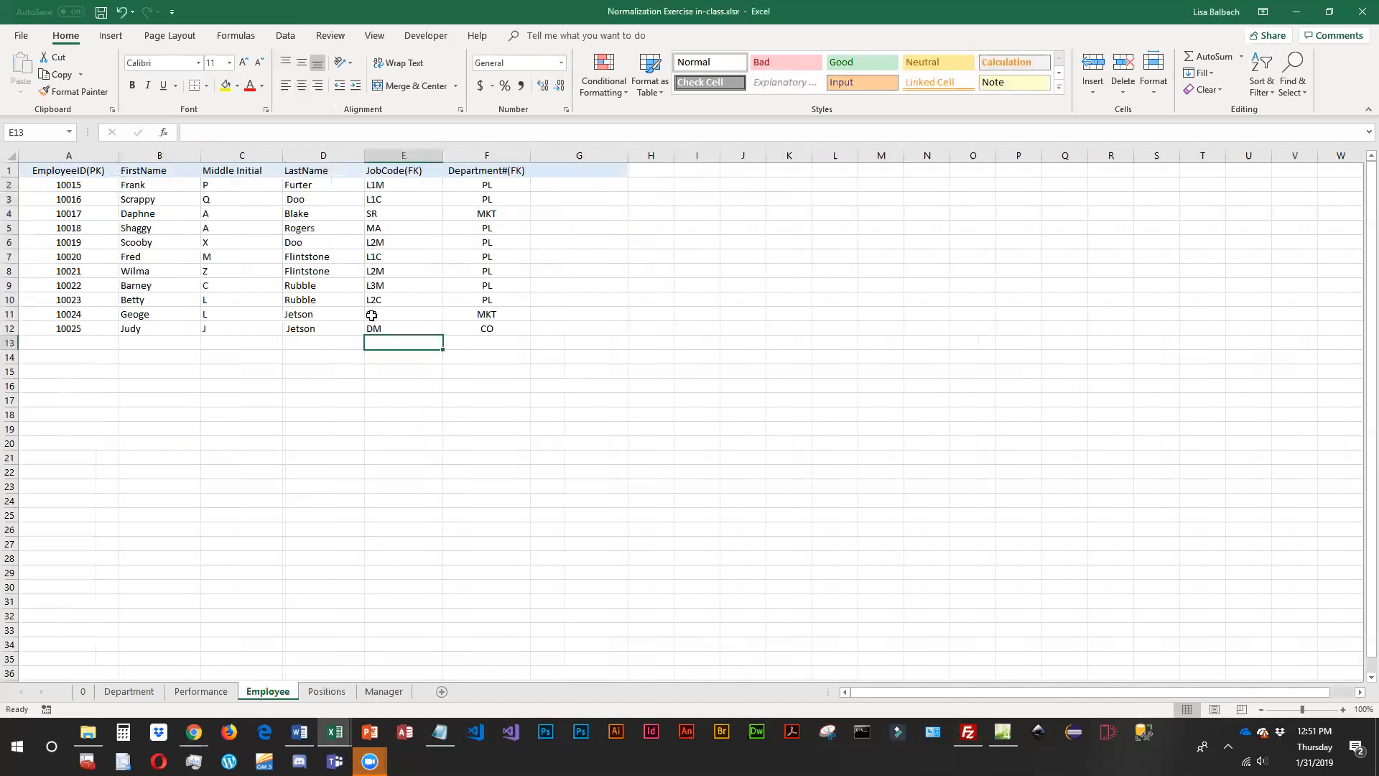
left_click(346, 700)
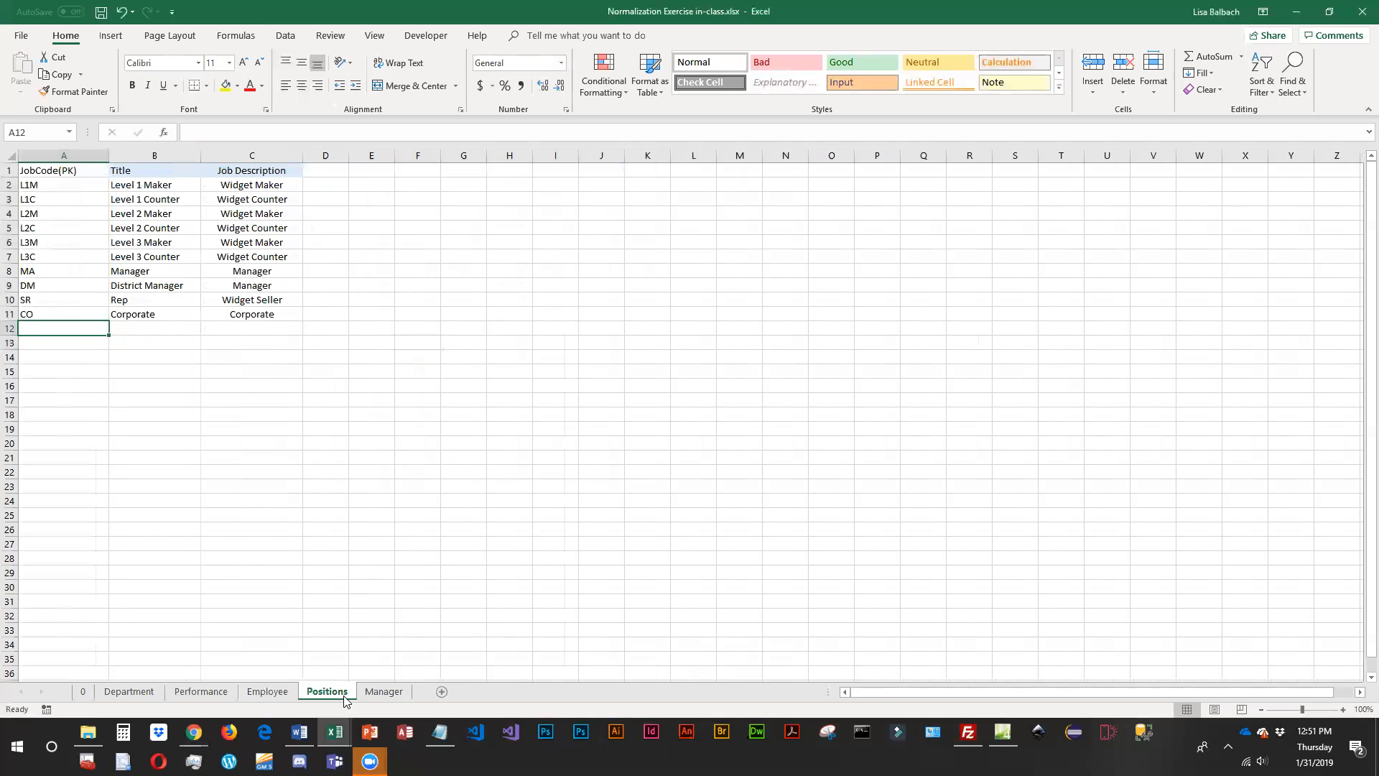
Copy the Performance Assessment, Aproval and Comments columns with their records from worksheet 0 into the Performance worksheet, starting at B1.
left_click(259, 695)
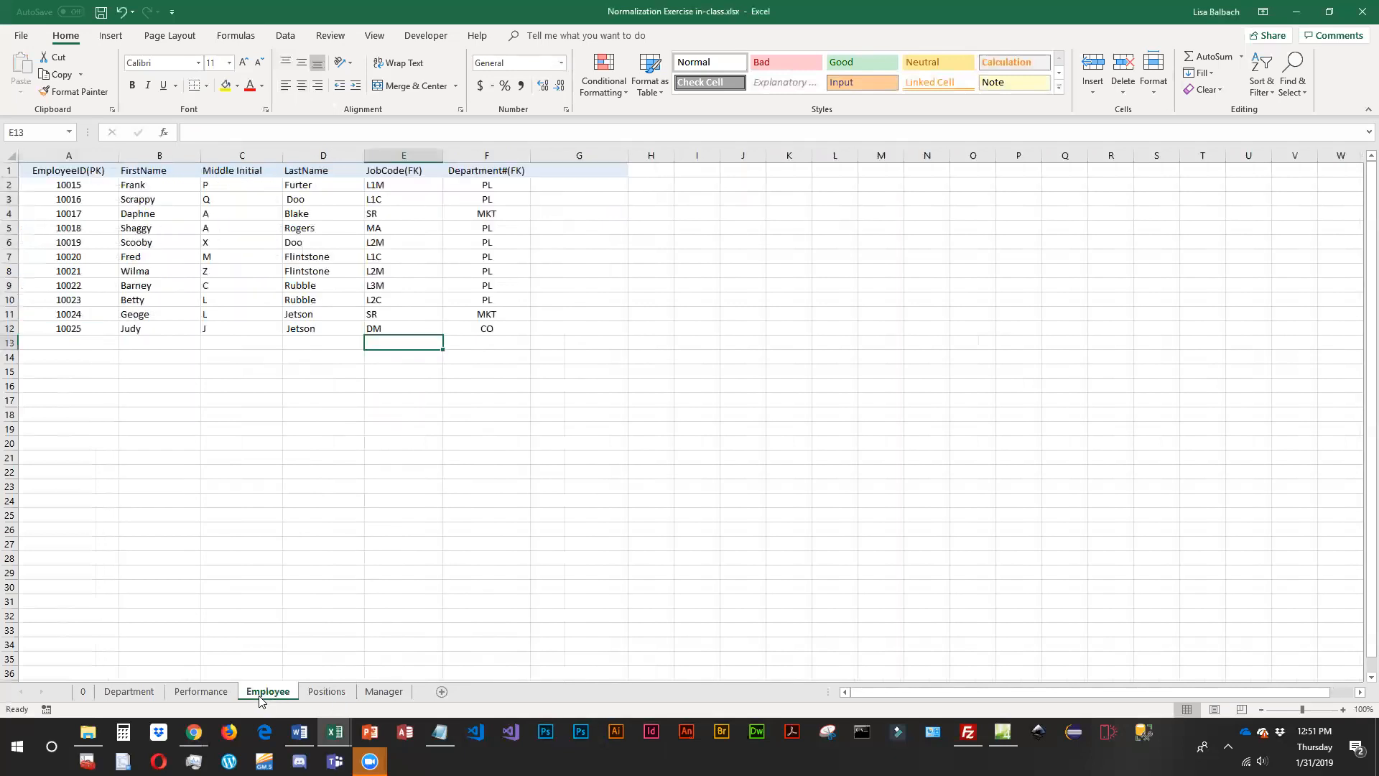
left_click(140, 691)
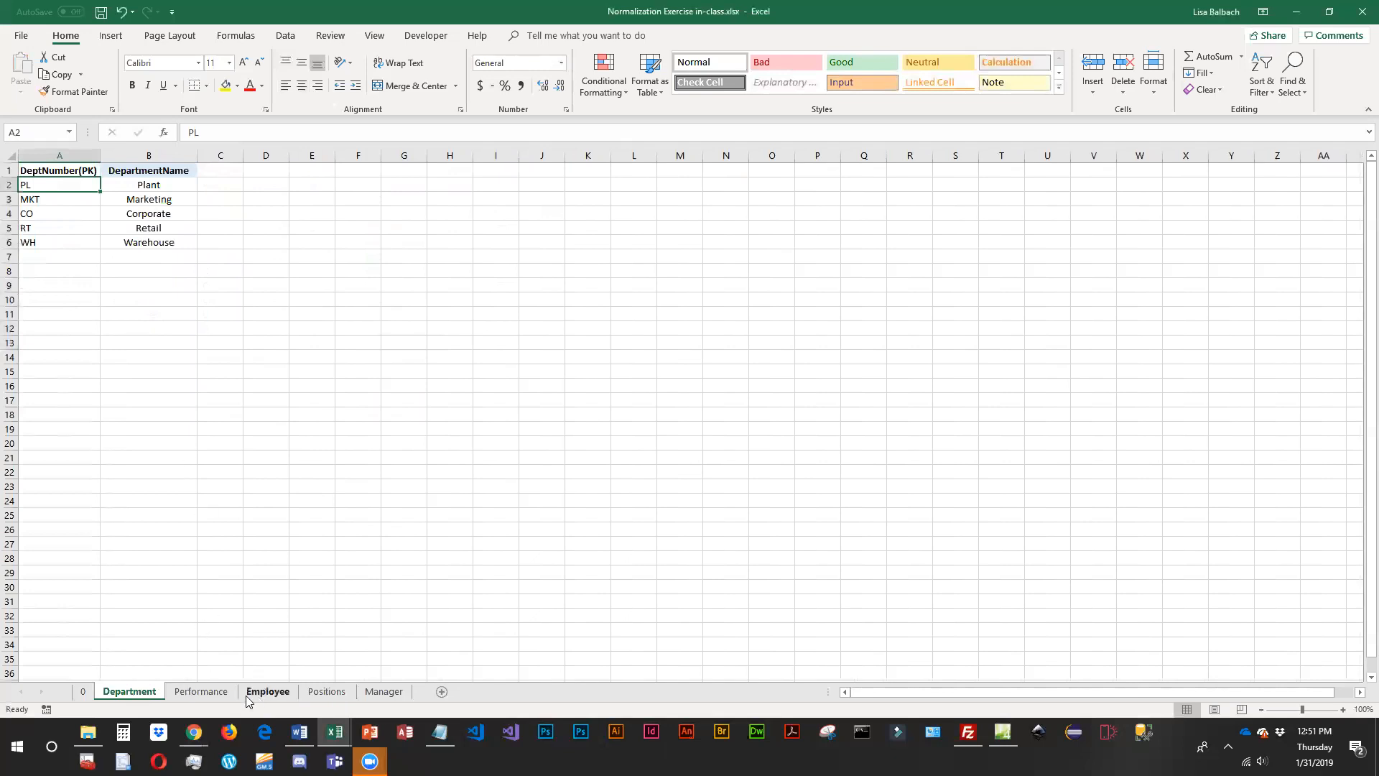
left_click(82, 691)
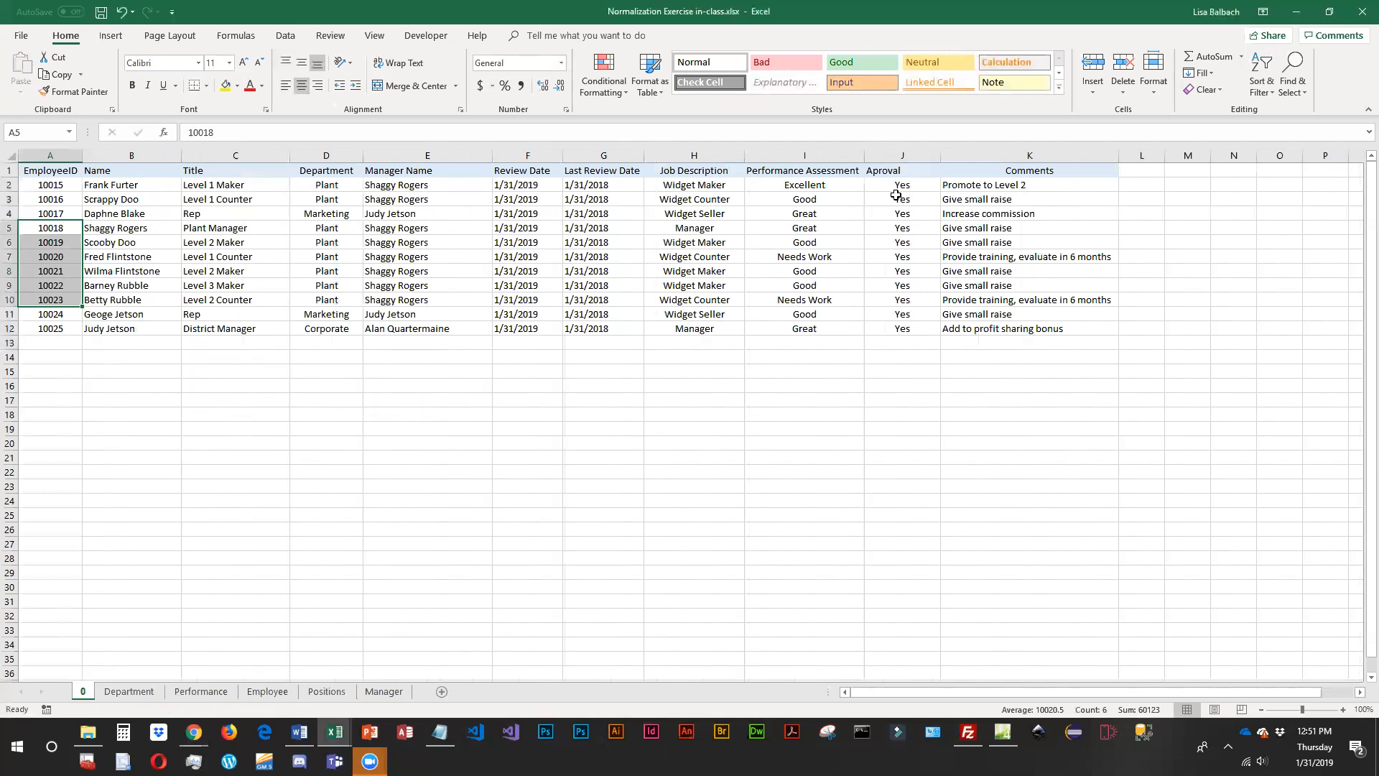
left_click(813, 171)
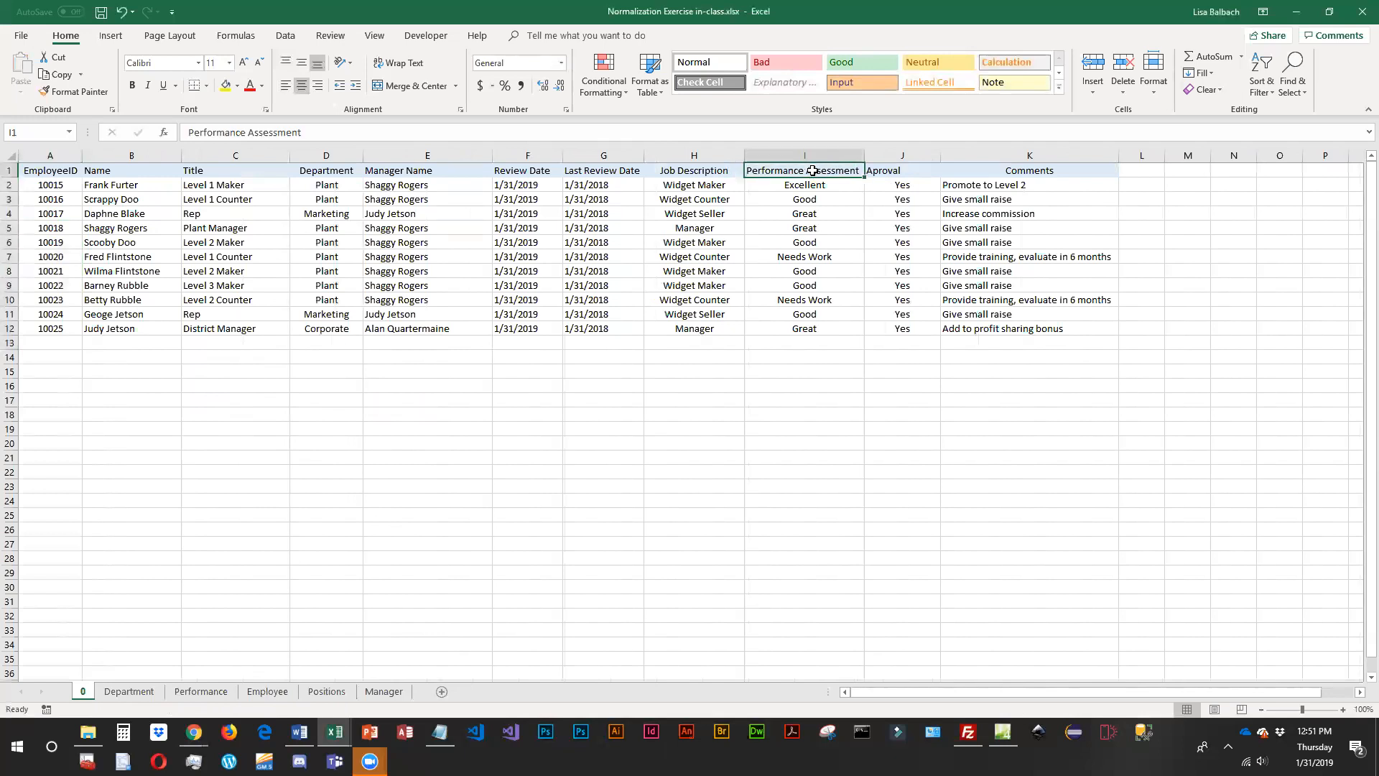
left_click_drag(813, 171, 1005, 330)
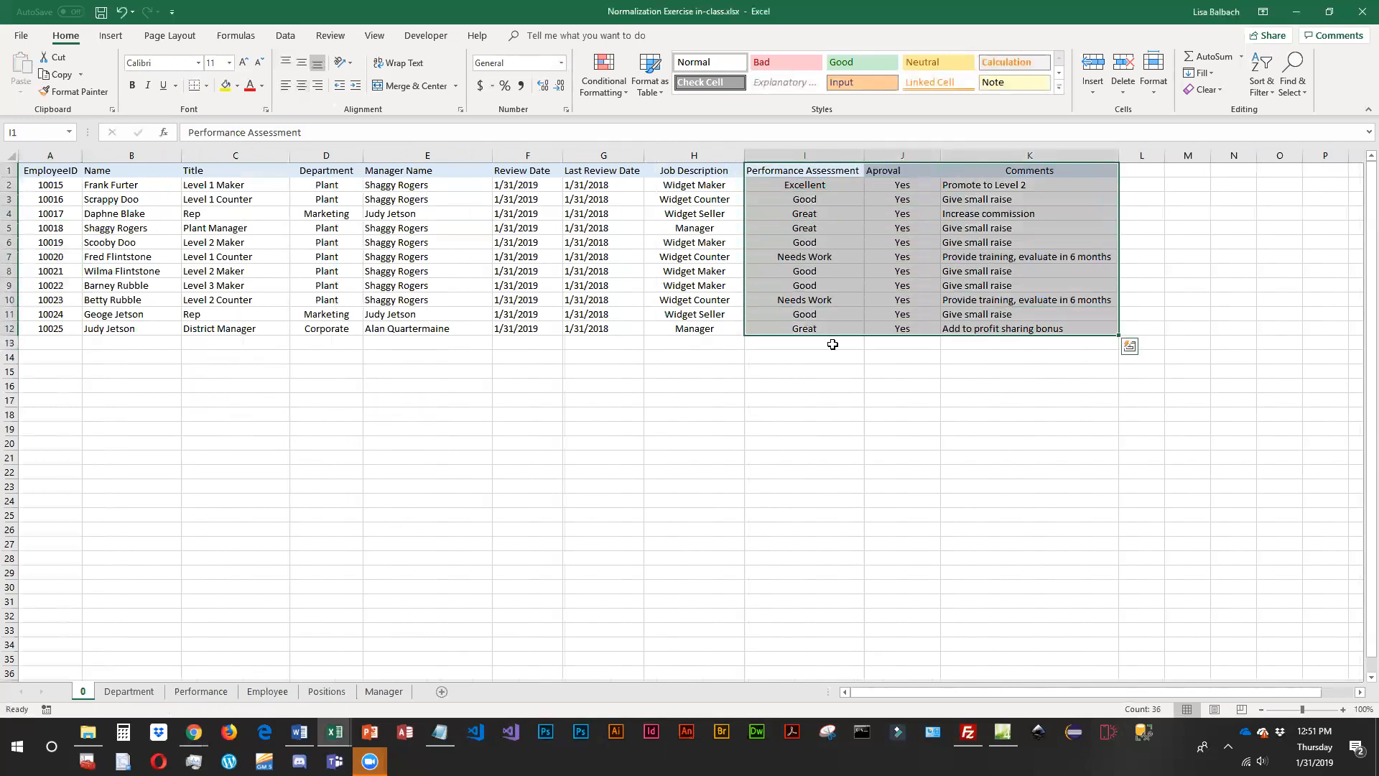
key("ctrl+c")
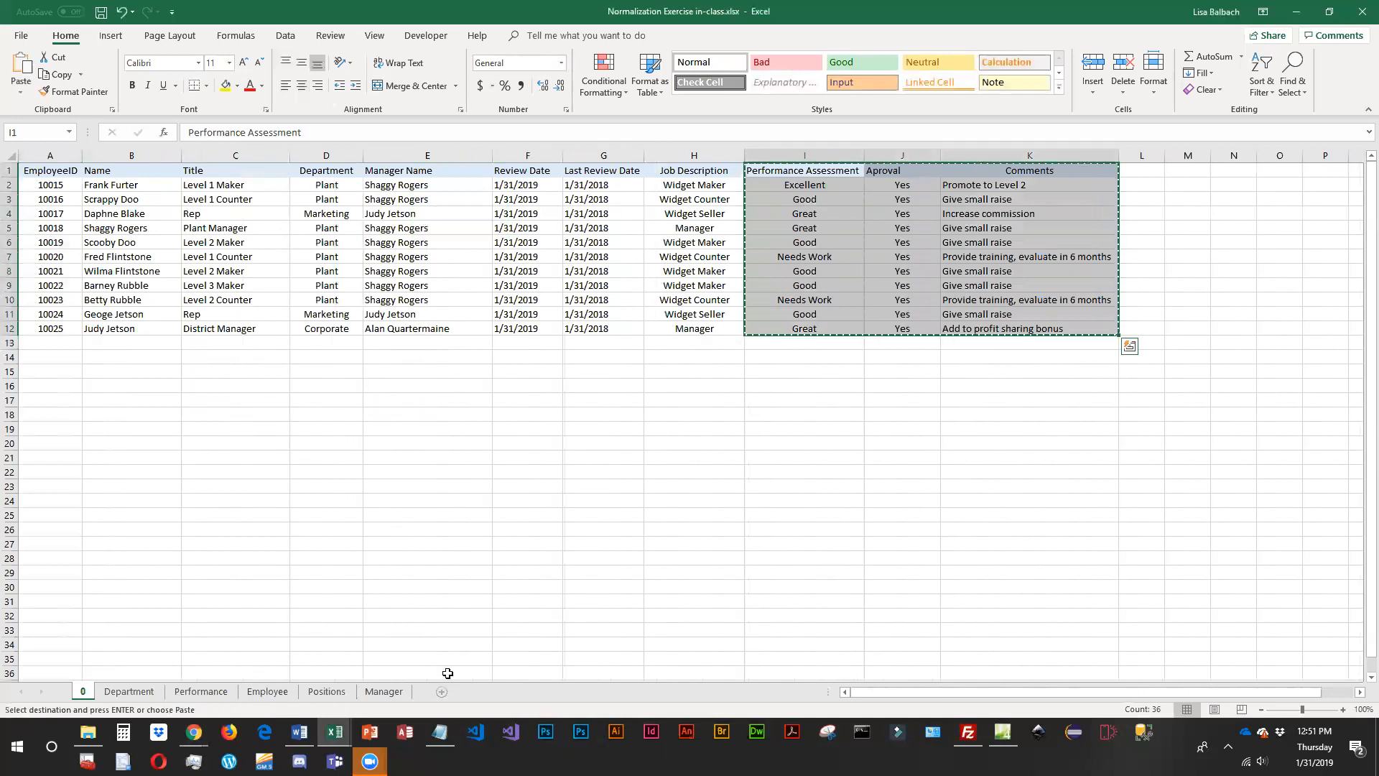
left_click(206, 694)
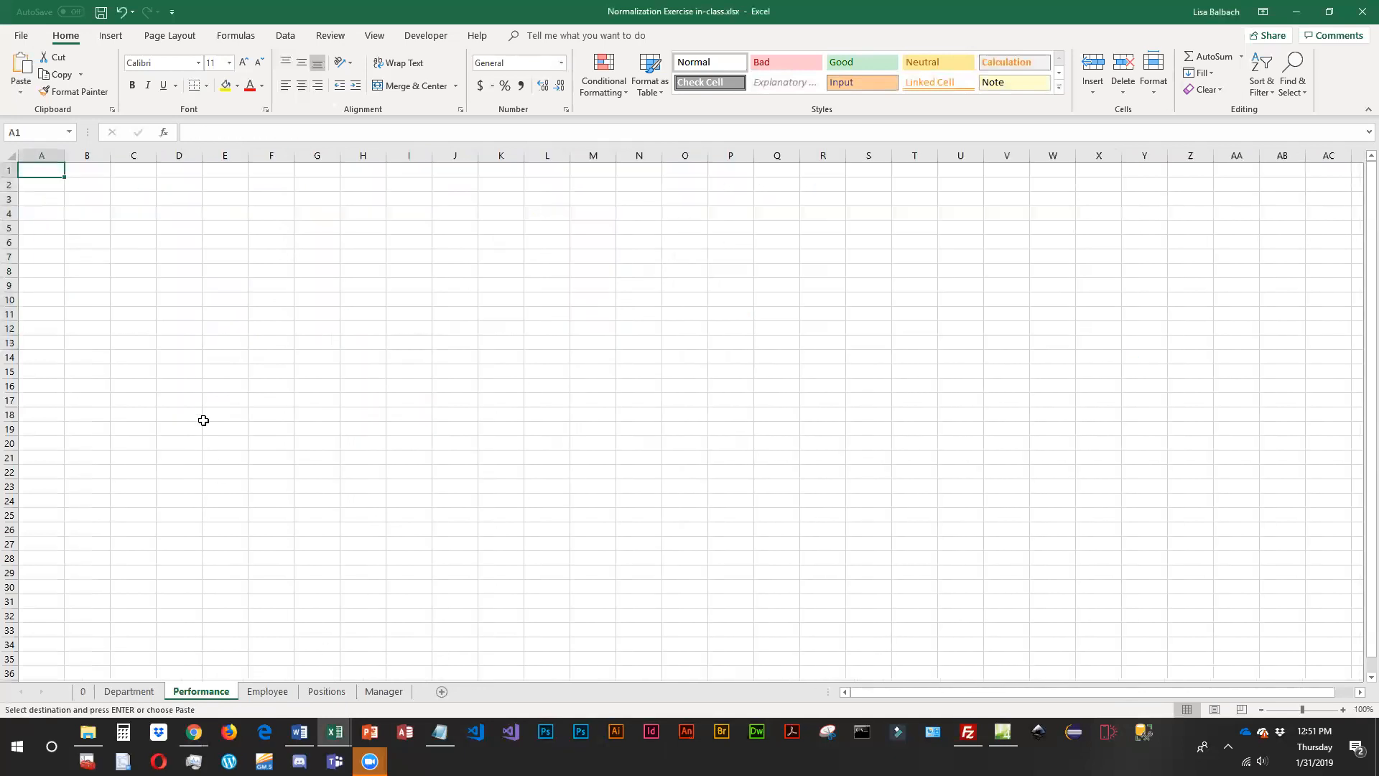
left_click(96, 167)
key("ctrl+v")
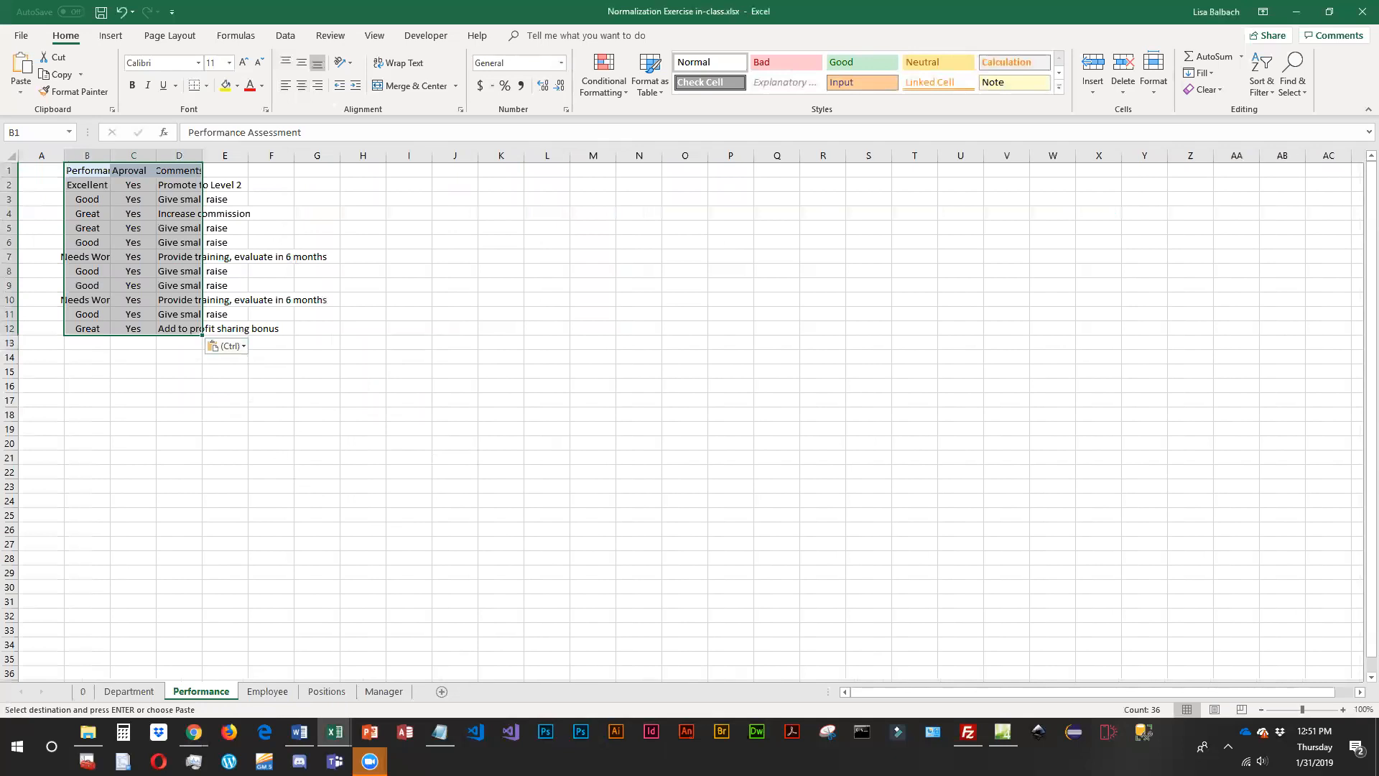
Copy the EmployeeID column with its header from worksheet 0 into column A of the Performance worksheet.
key("alt+Tab")
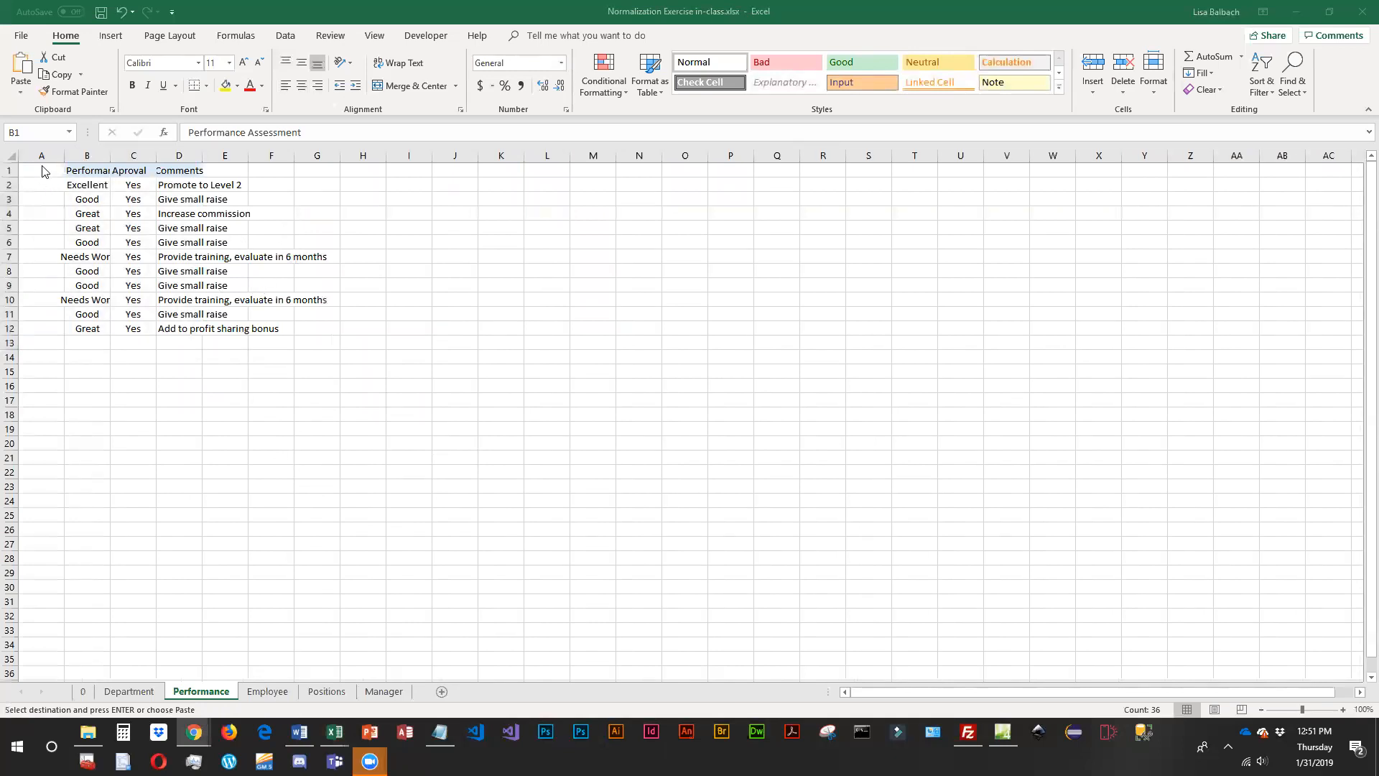
key("alt+Tab")
left_click(83, 691)
left_click_drag(50, 171, 58, 328)
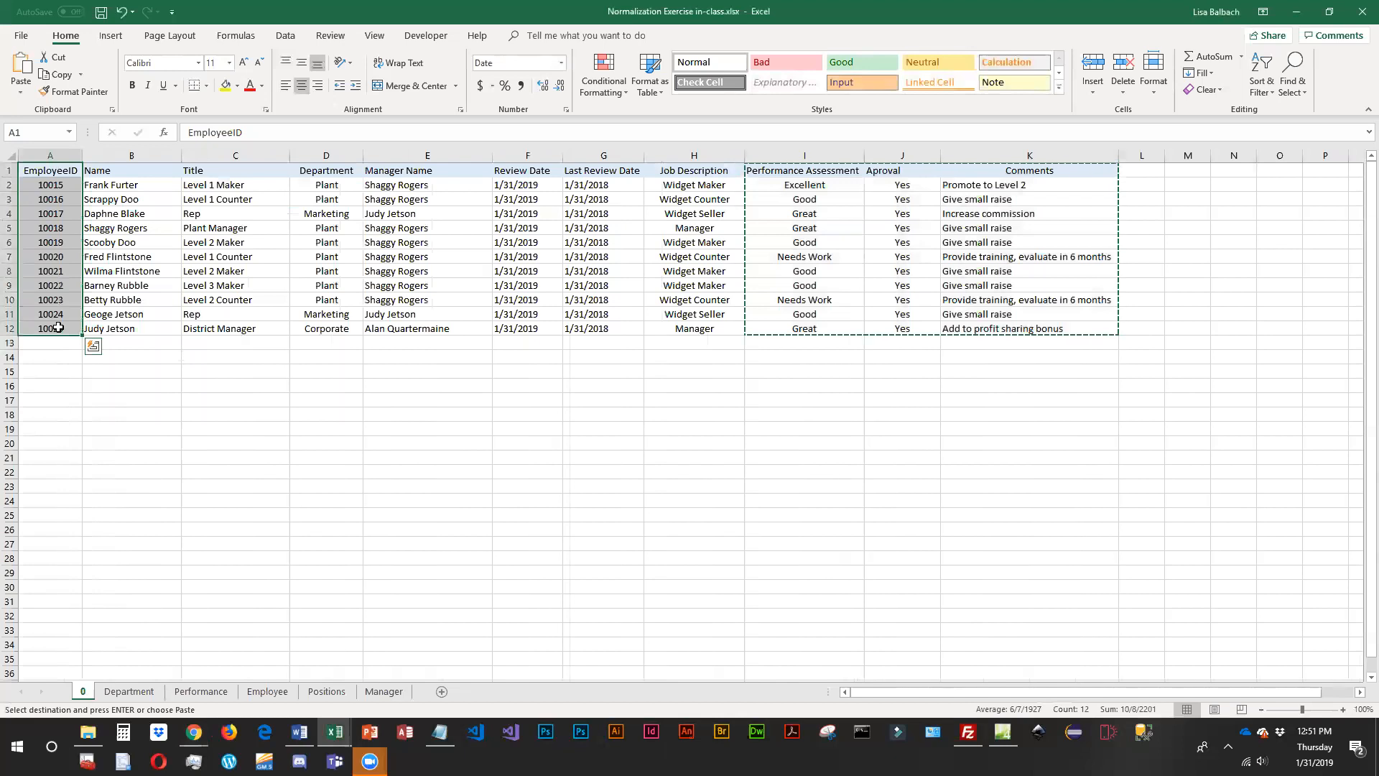
key("ctrl+c")
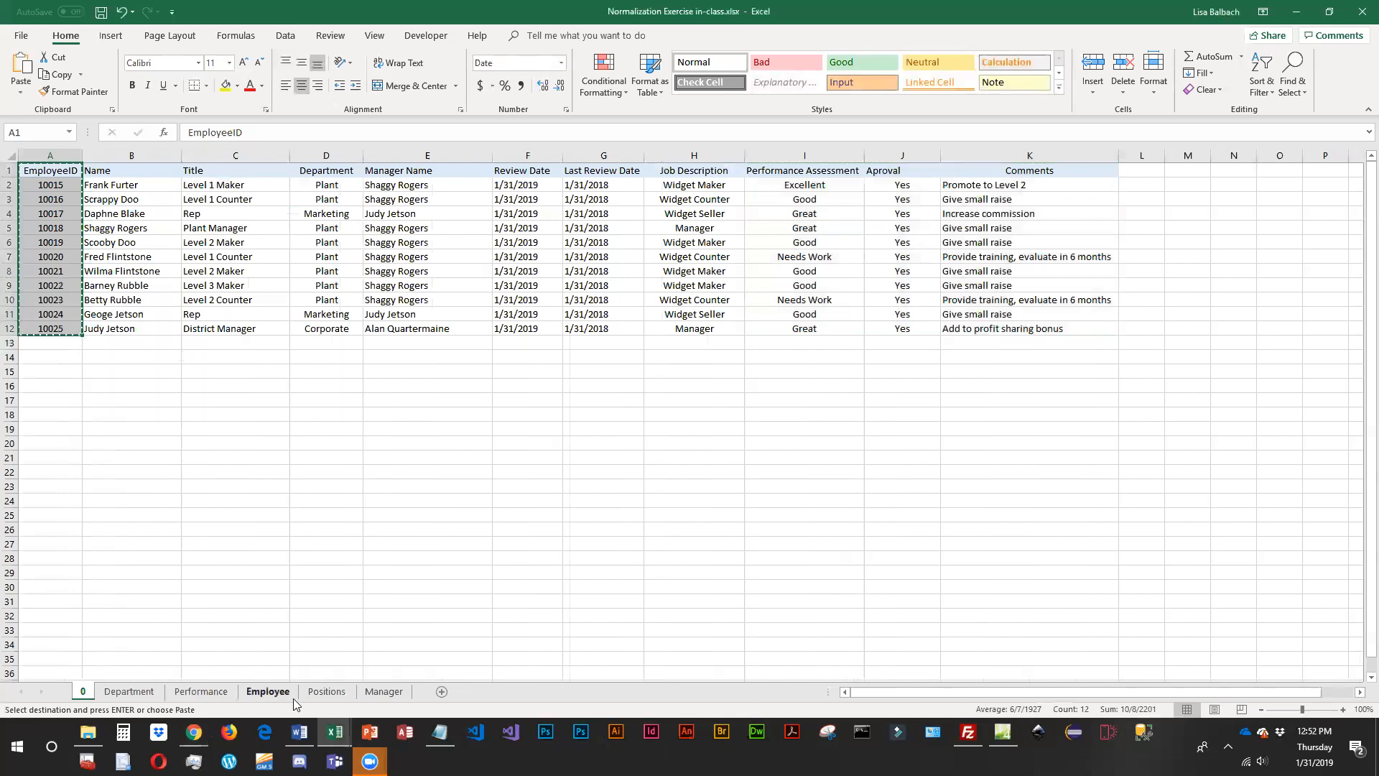
left_click(201, 691)
left_click(41, 170)
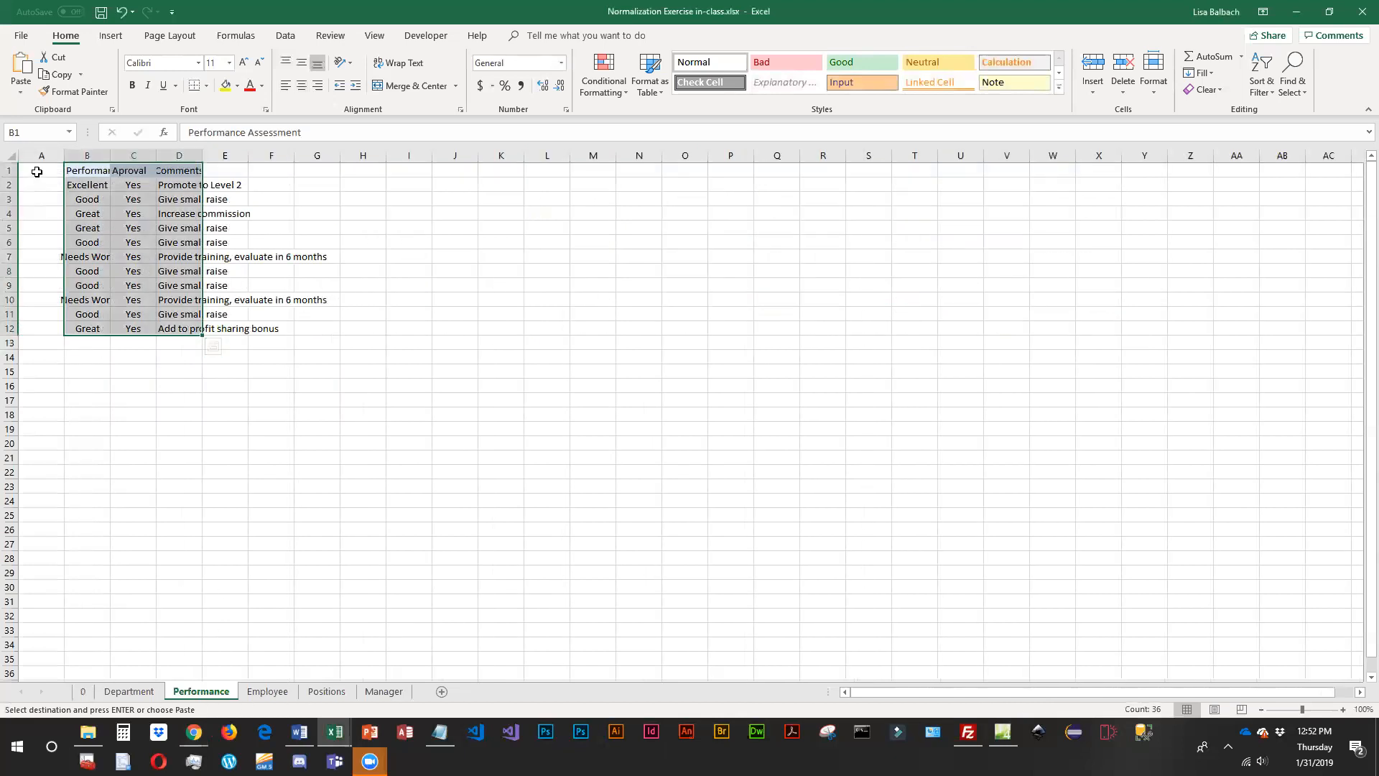
key("ctrl+v")
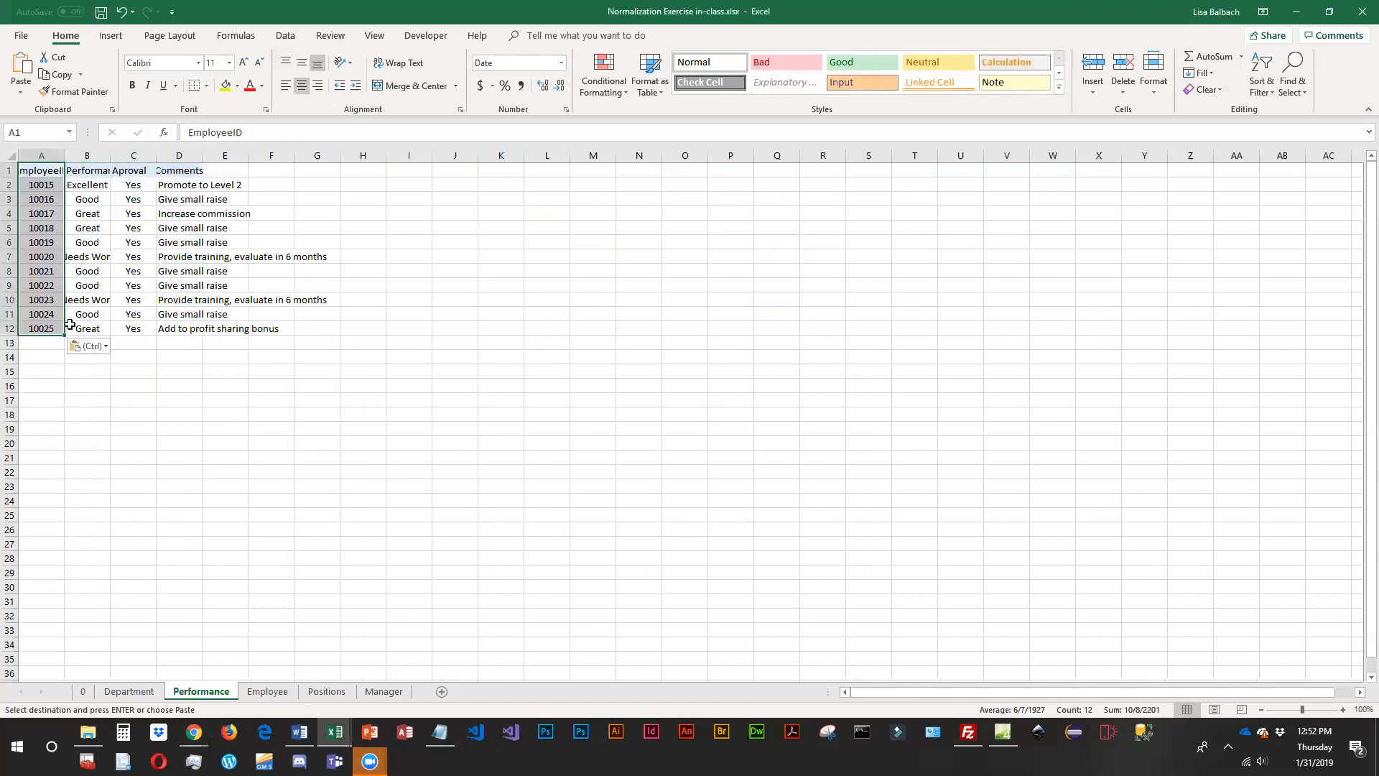
Fit the widths of columns A to D in the Performance worksheet to their contents.
double_click(61, 154)
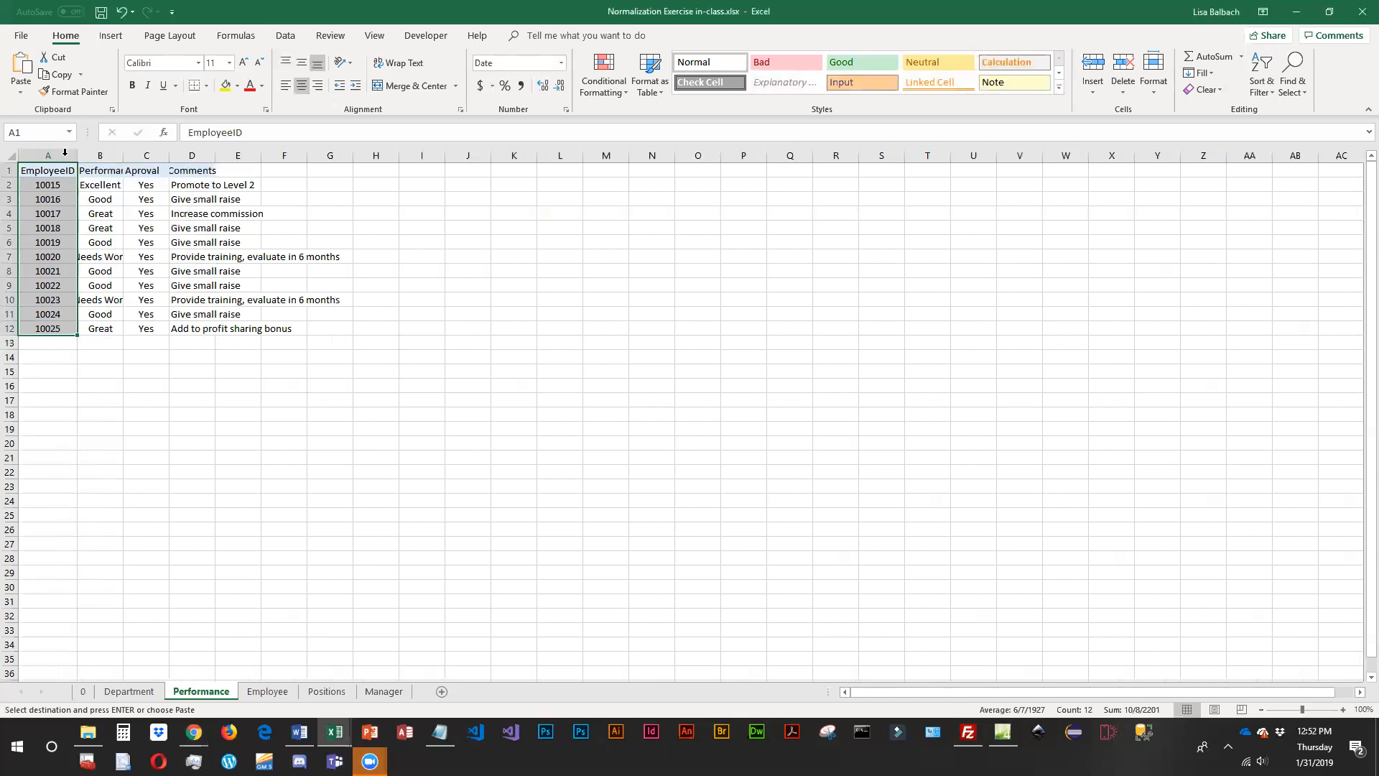
double_click(124, 154)
double_click(243, 153)
double_click(283, 155)
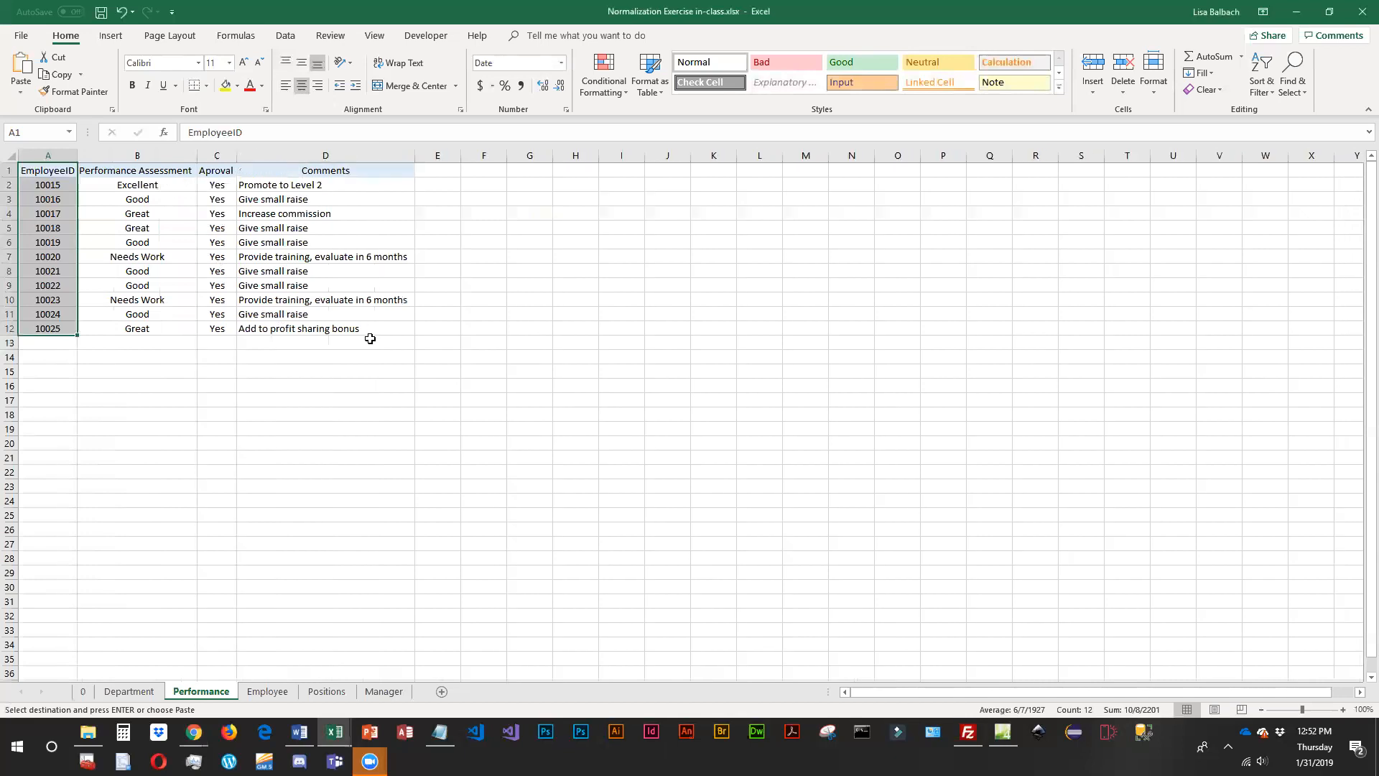
Widen column A of the Performance worksheet and change its header to EmployeeID(PK).
left_click(48, 185)
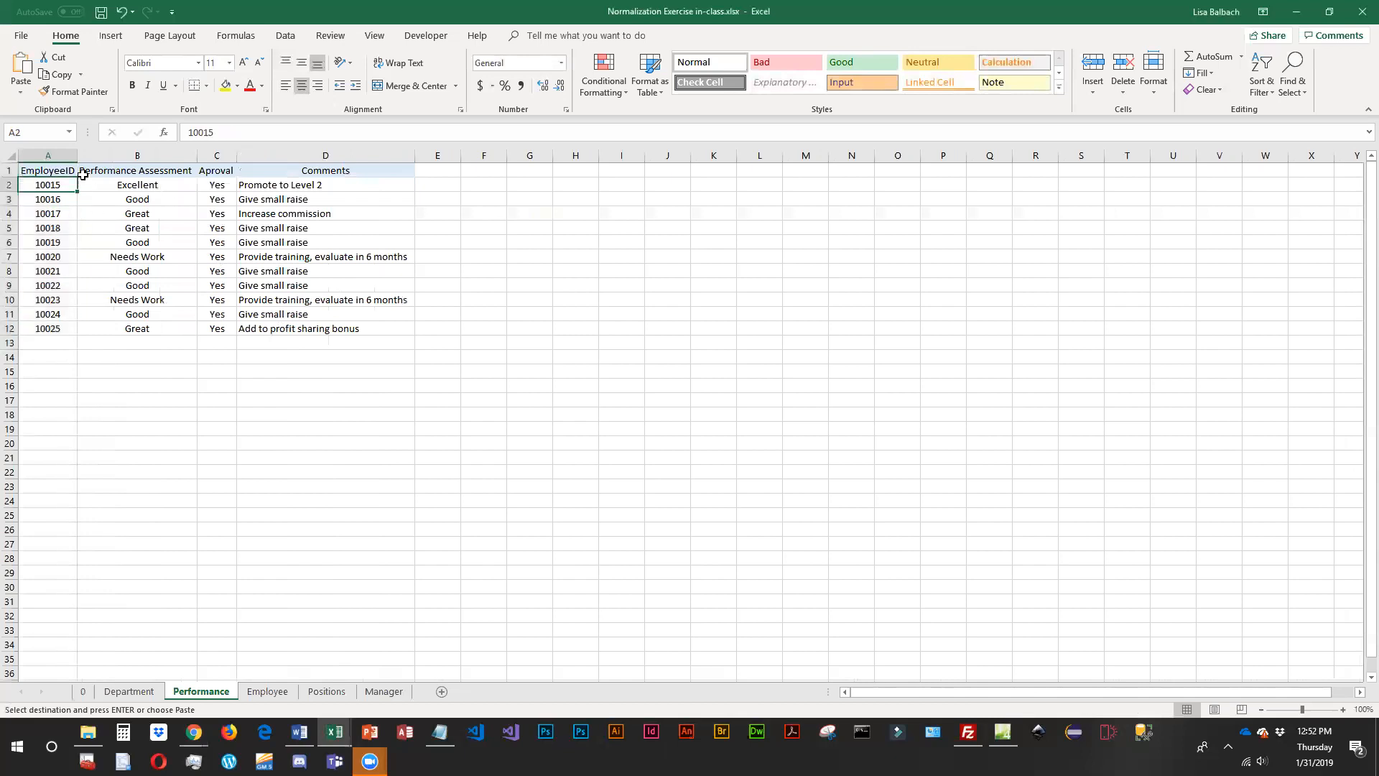
left_click_drag(77, 155, 97, 156)
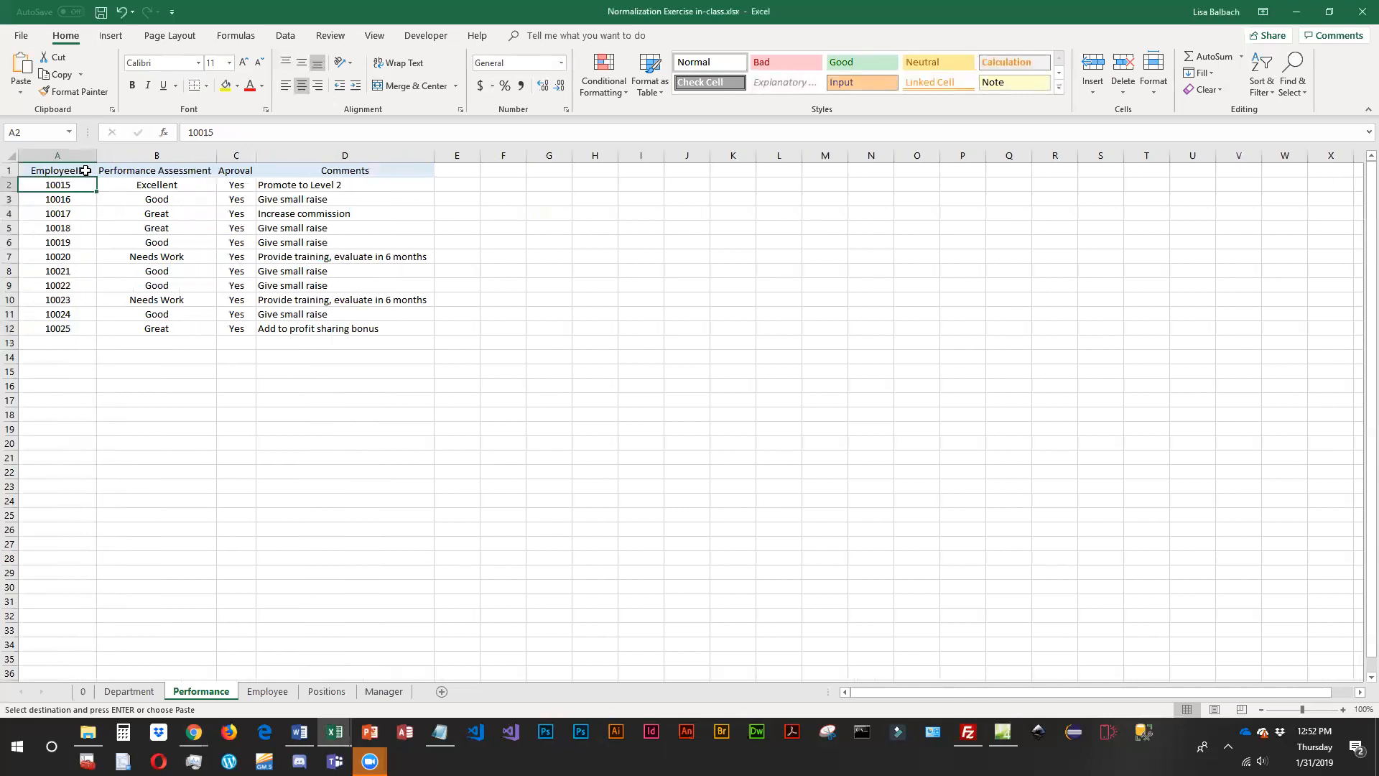
double_click(87, 173)
type("(PK)")
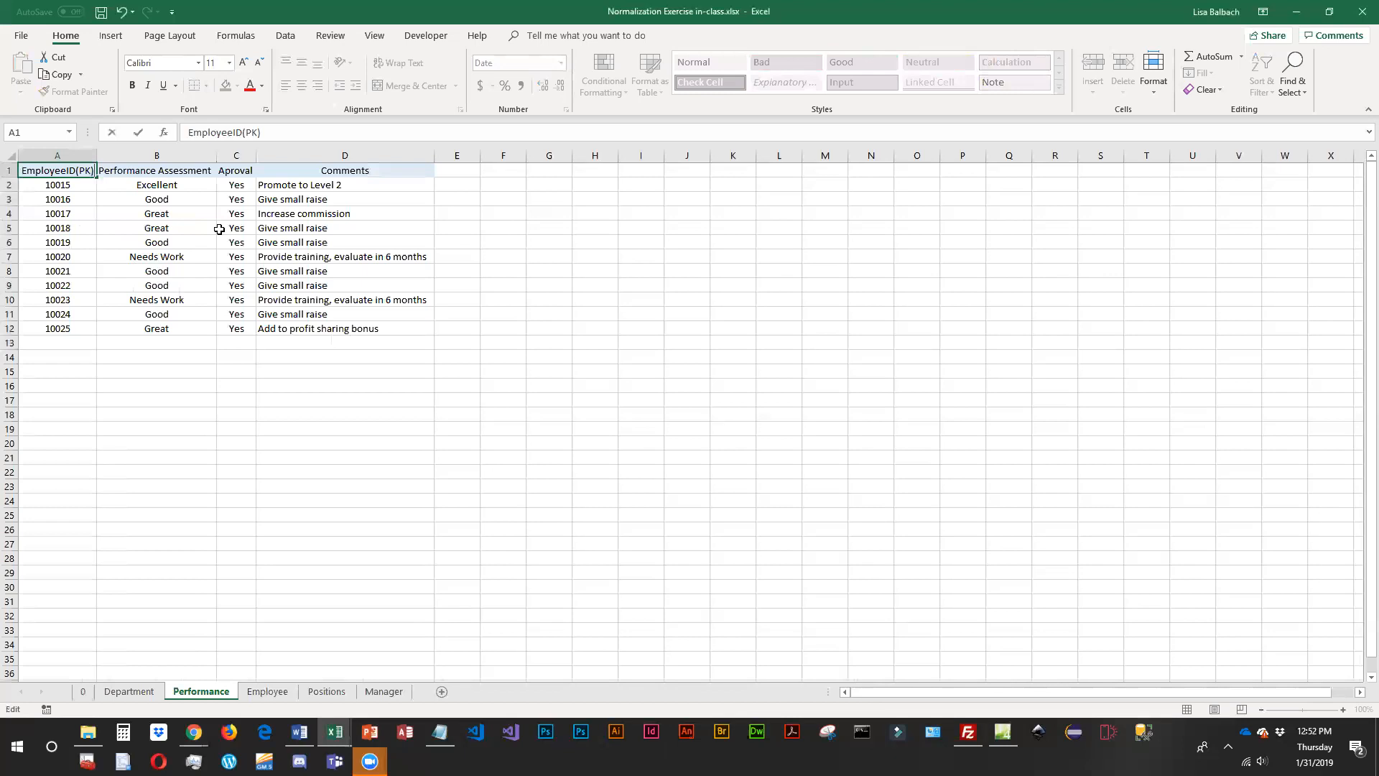
key("Return")
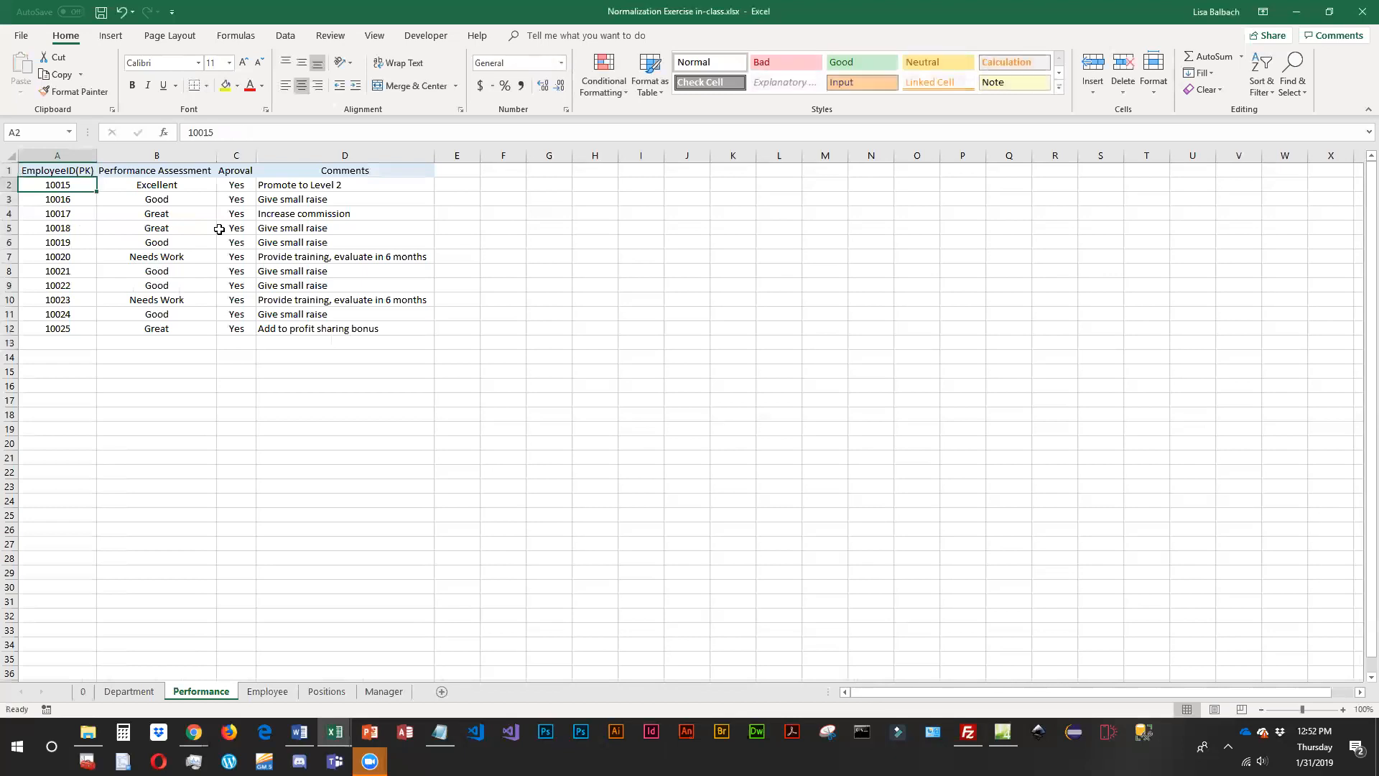
Insert a column before Performance Assessment and give it the header ReviewDate(PK).
right_click(158, 155)
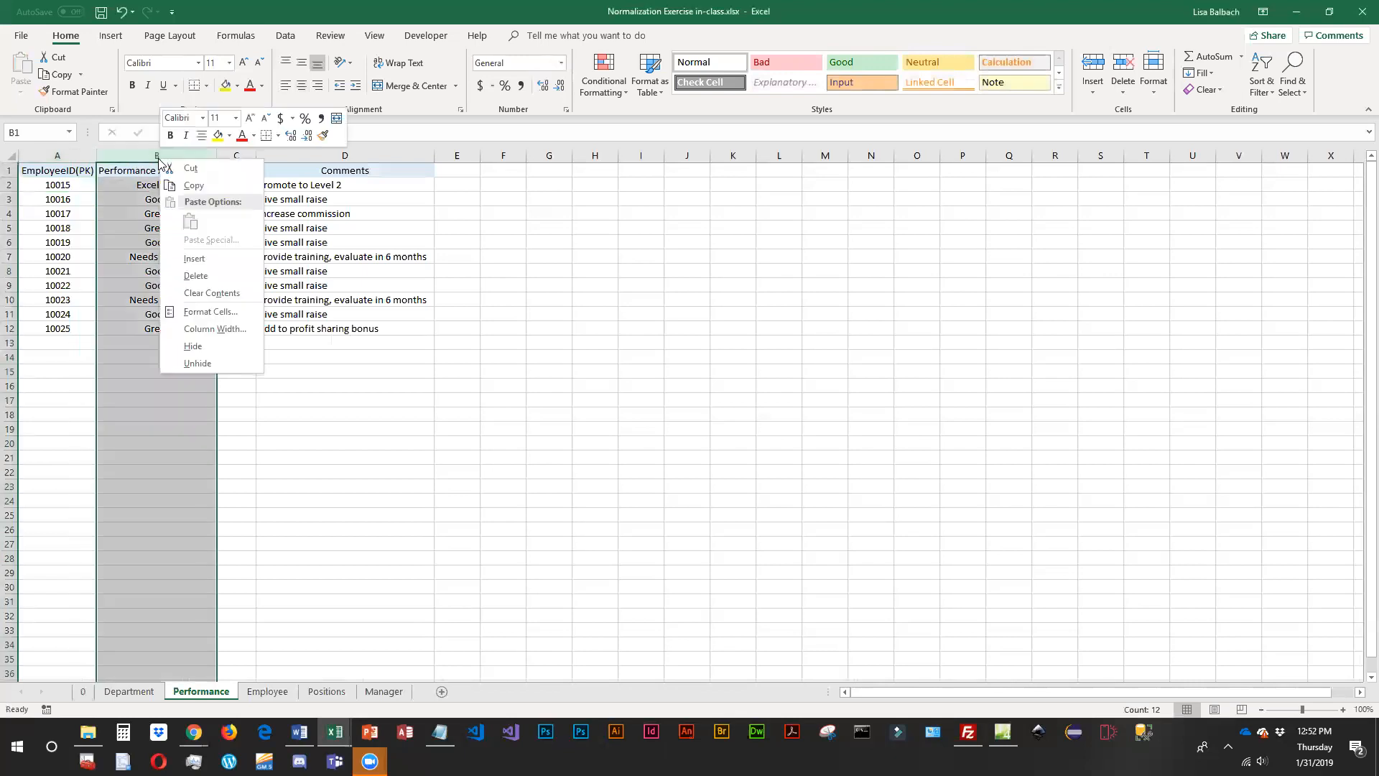
left_click(195, 258)
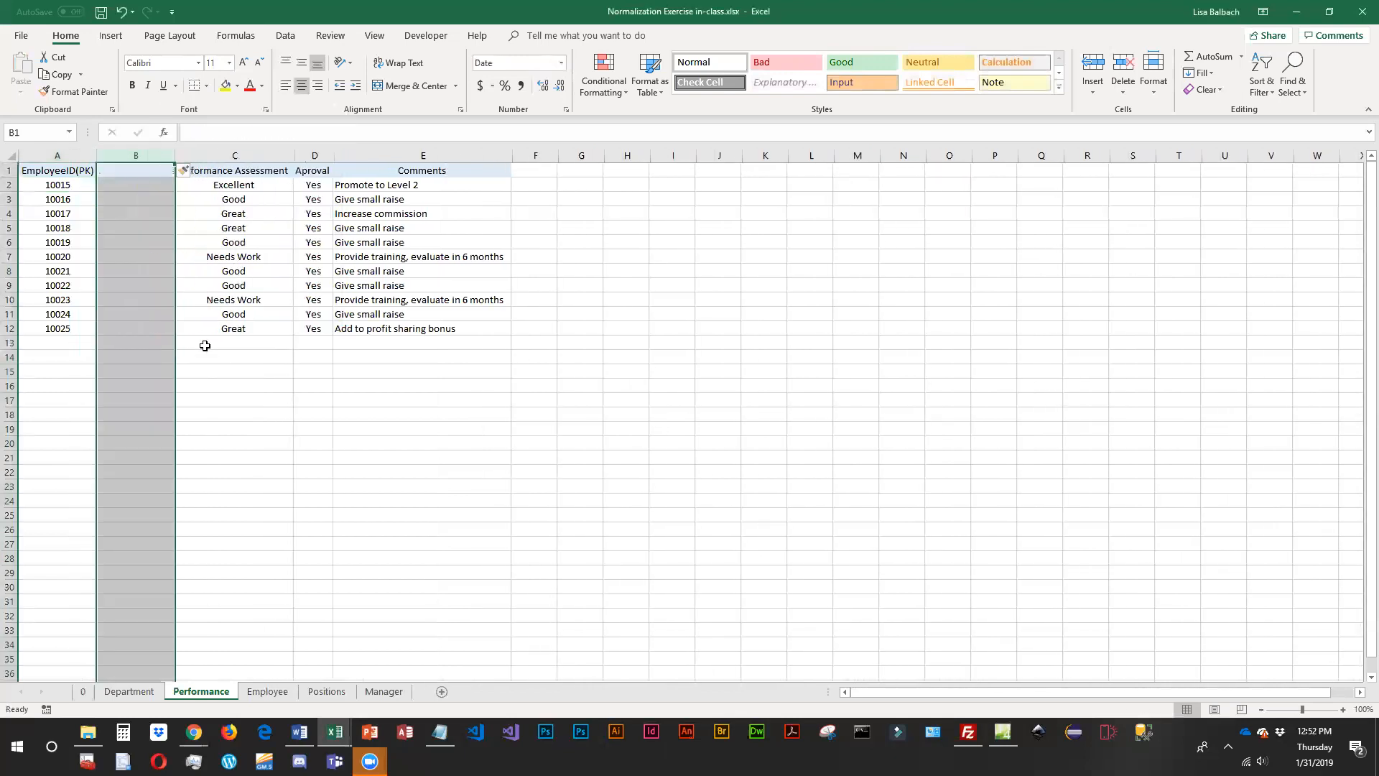
left_click(135, 176)
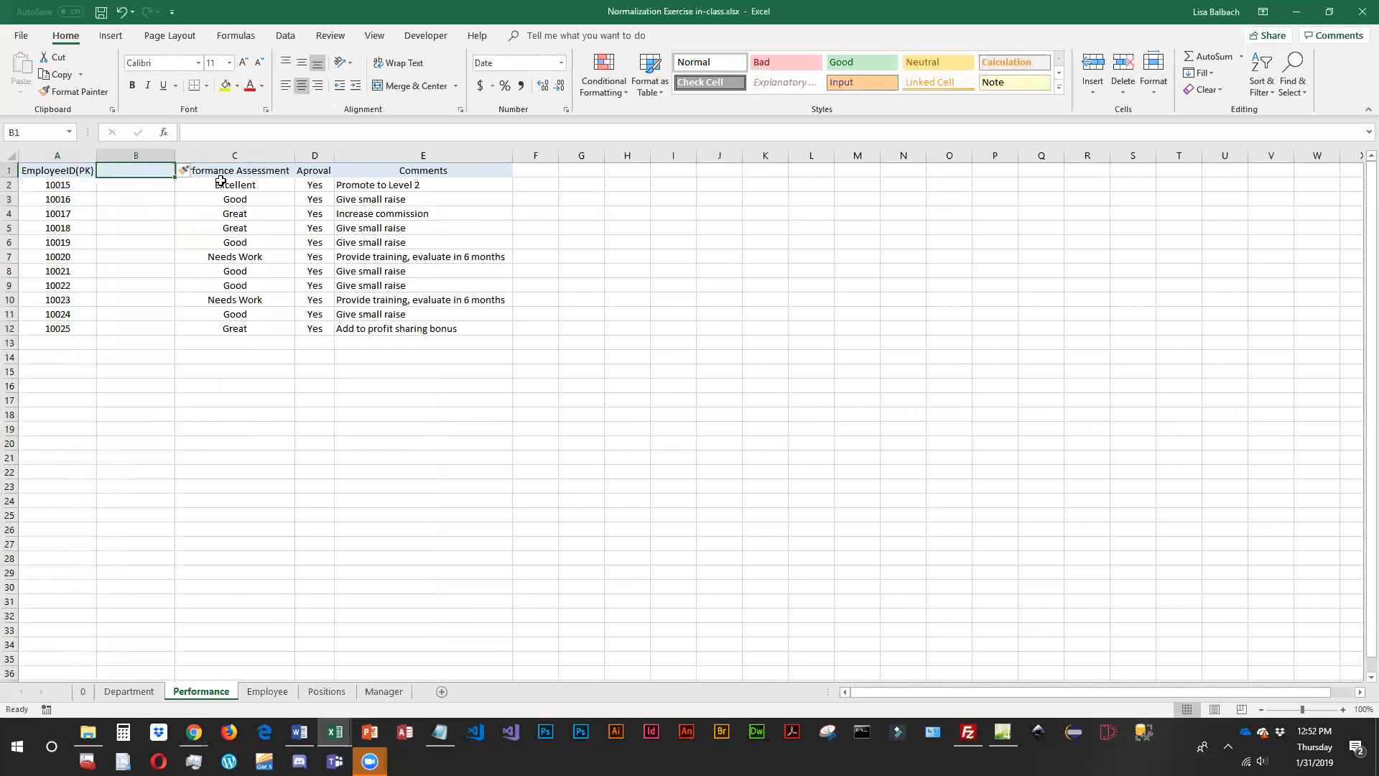
type("ReviewDate(PK)")
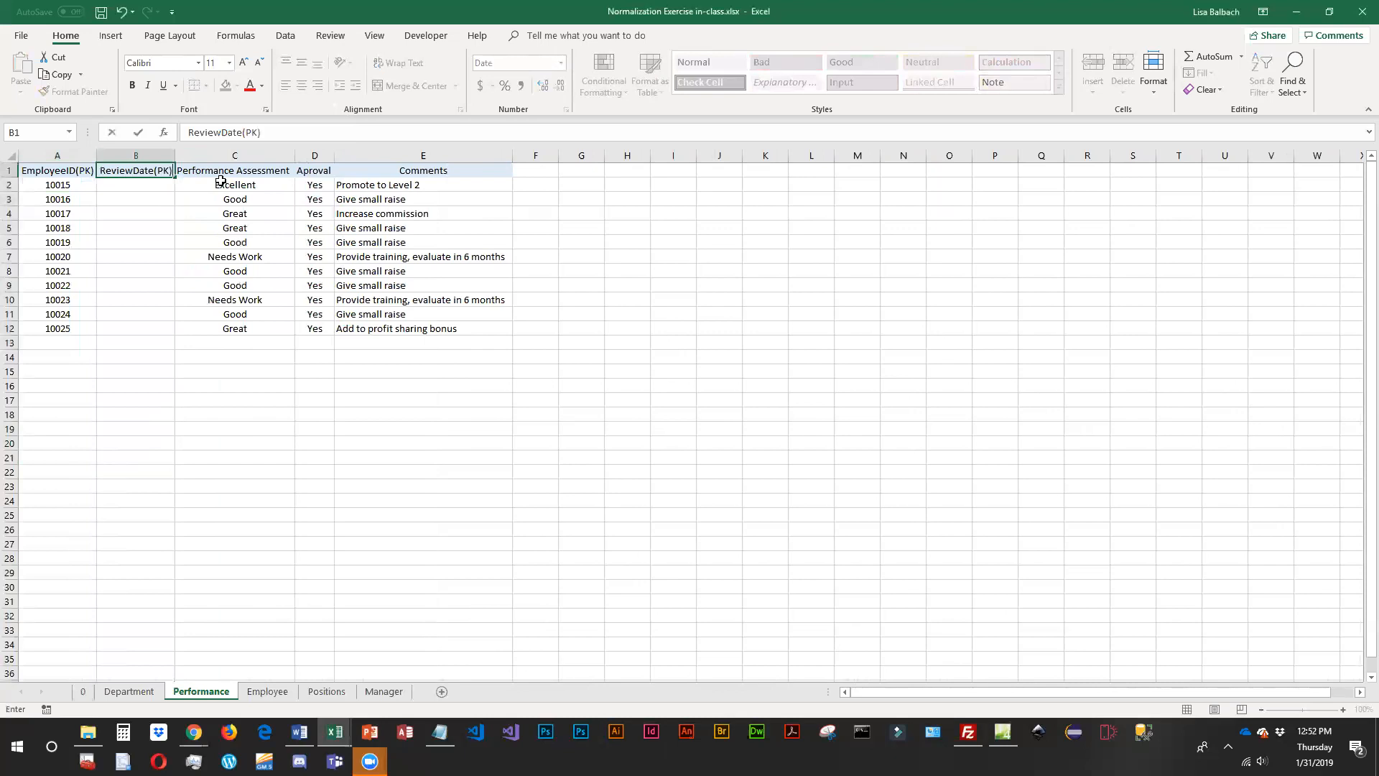
key("Return")
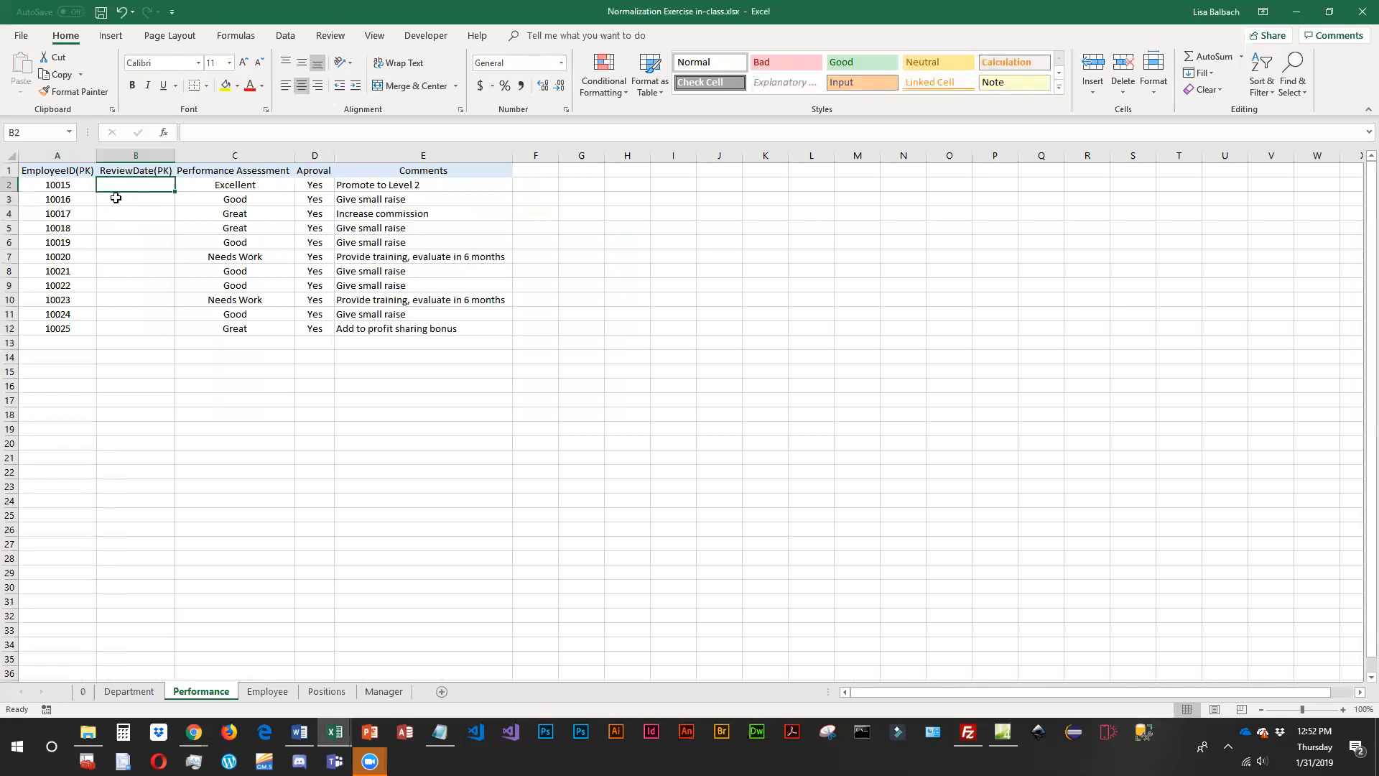
Shorten the Performance Assessment header in C1 to Assessment.
left_click(234, 173)
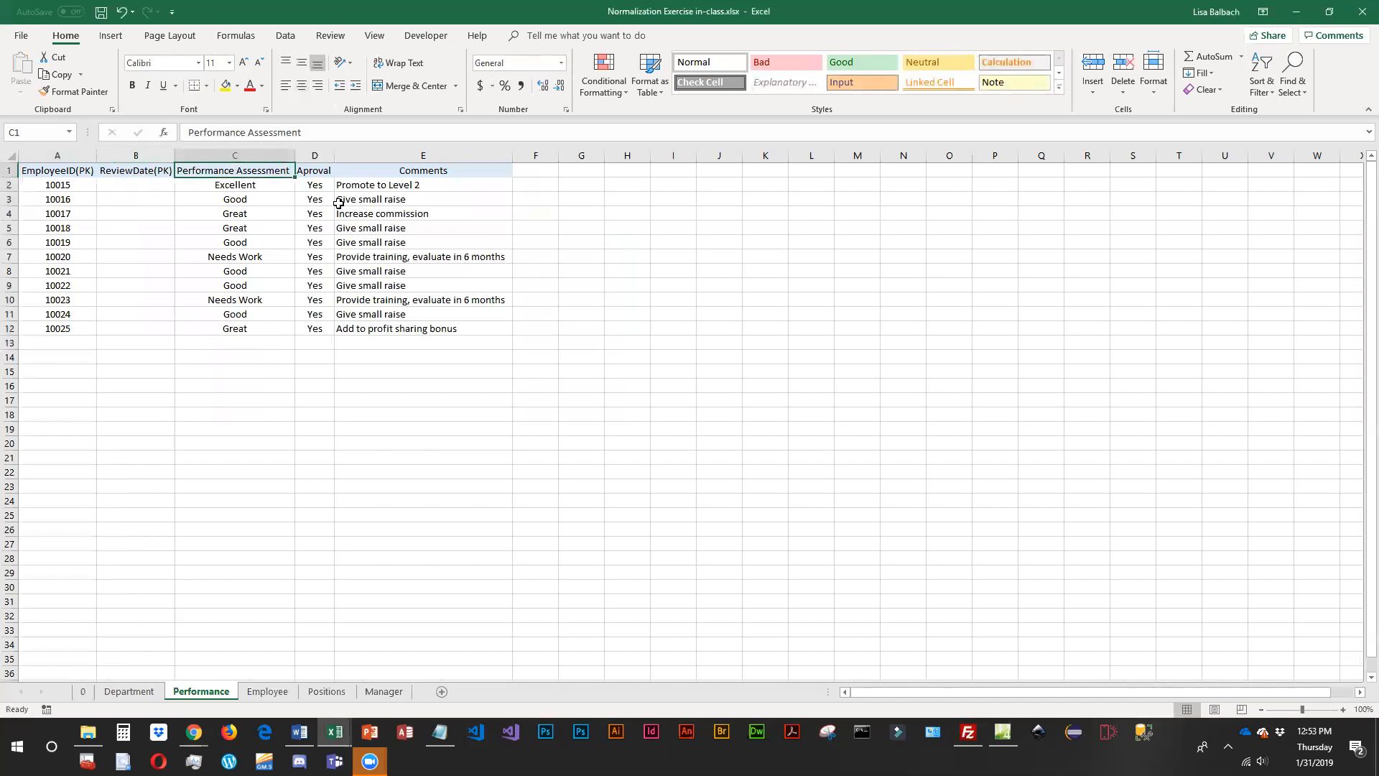
type("Assessment")
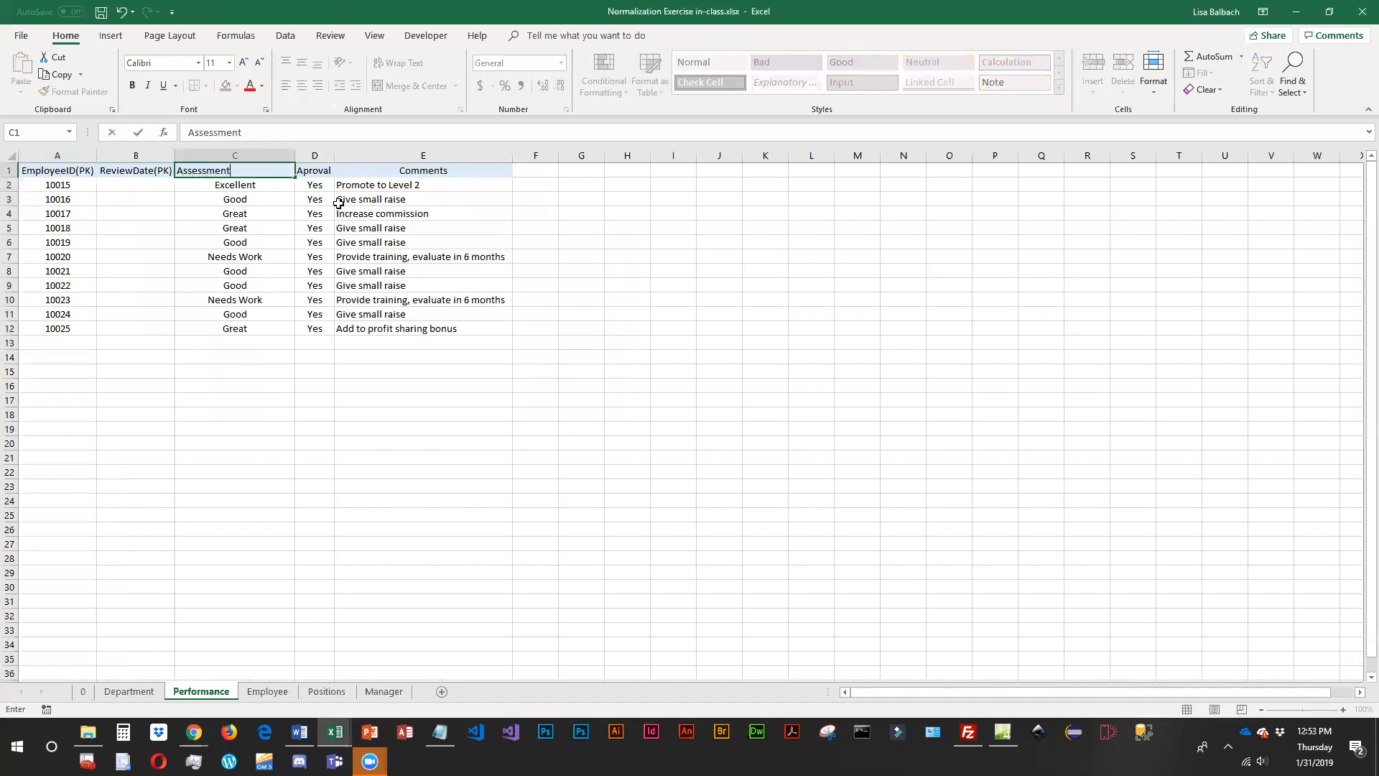
key("Return")
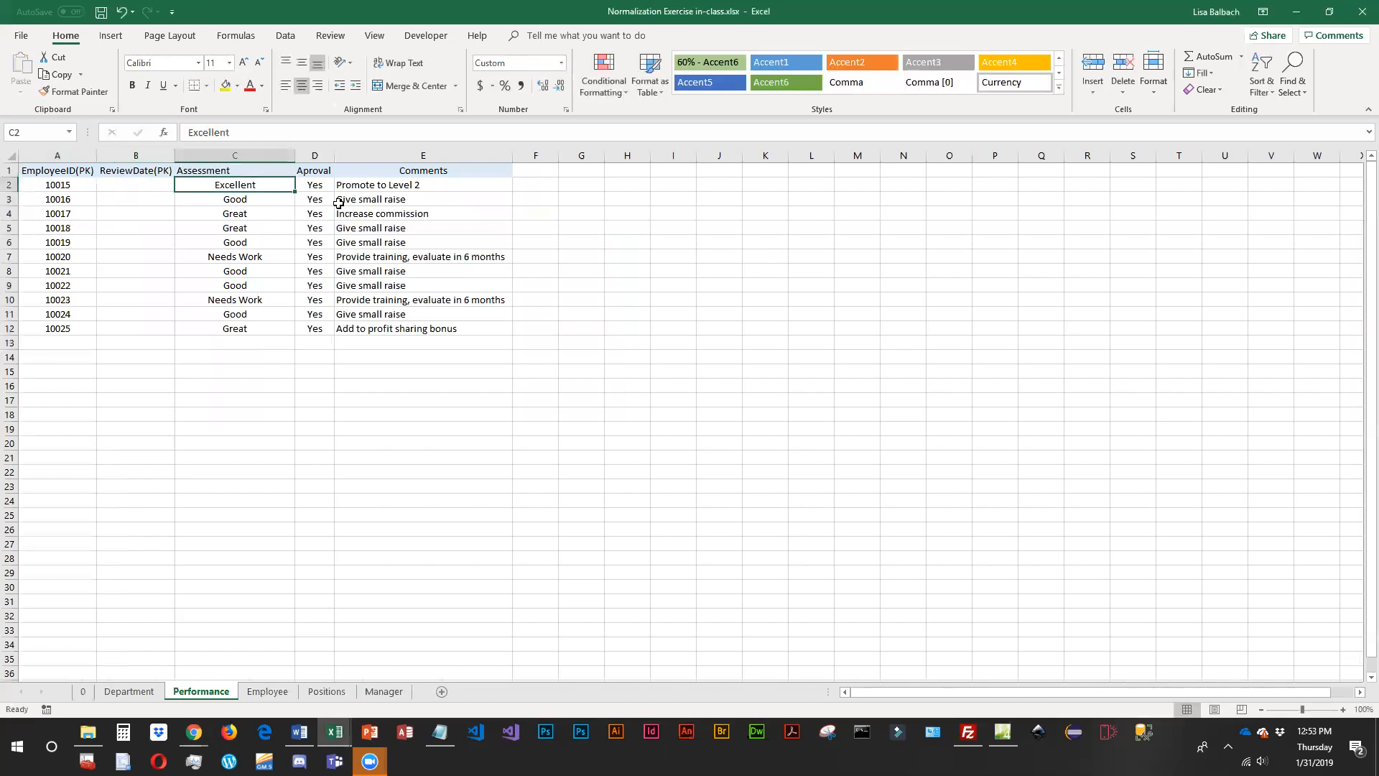
Add the header Reviewer(FK) in F1, after Comments, and widen column F to fit it.
key("Up")
key("Right")
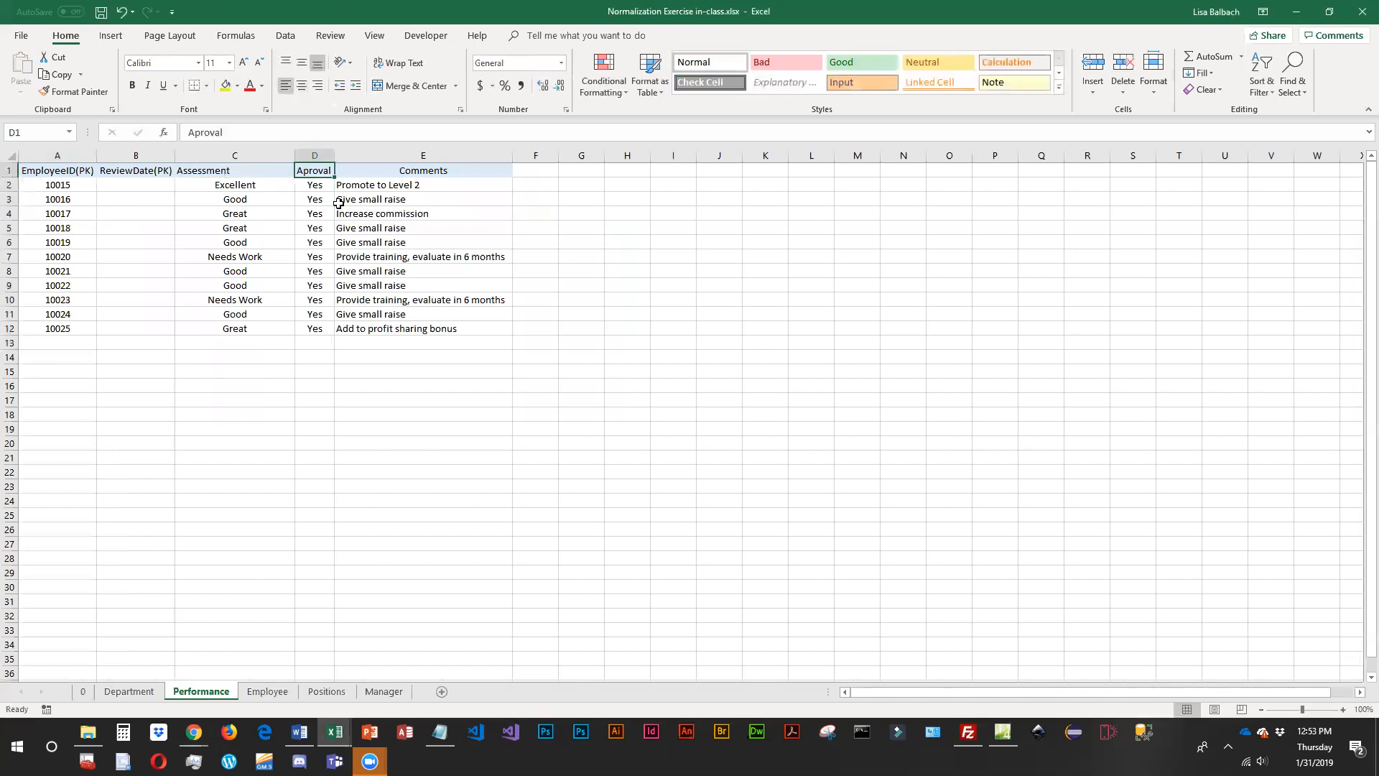
key("Right")
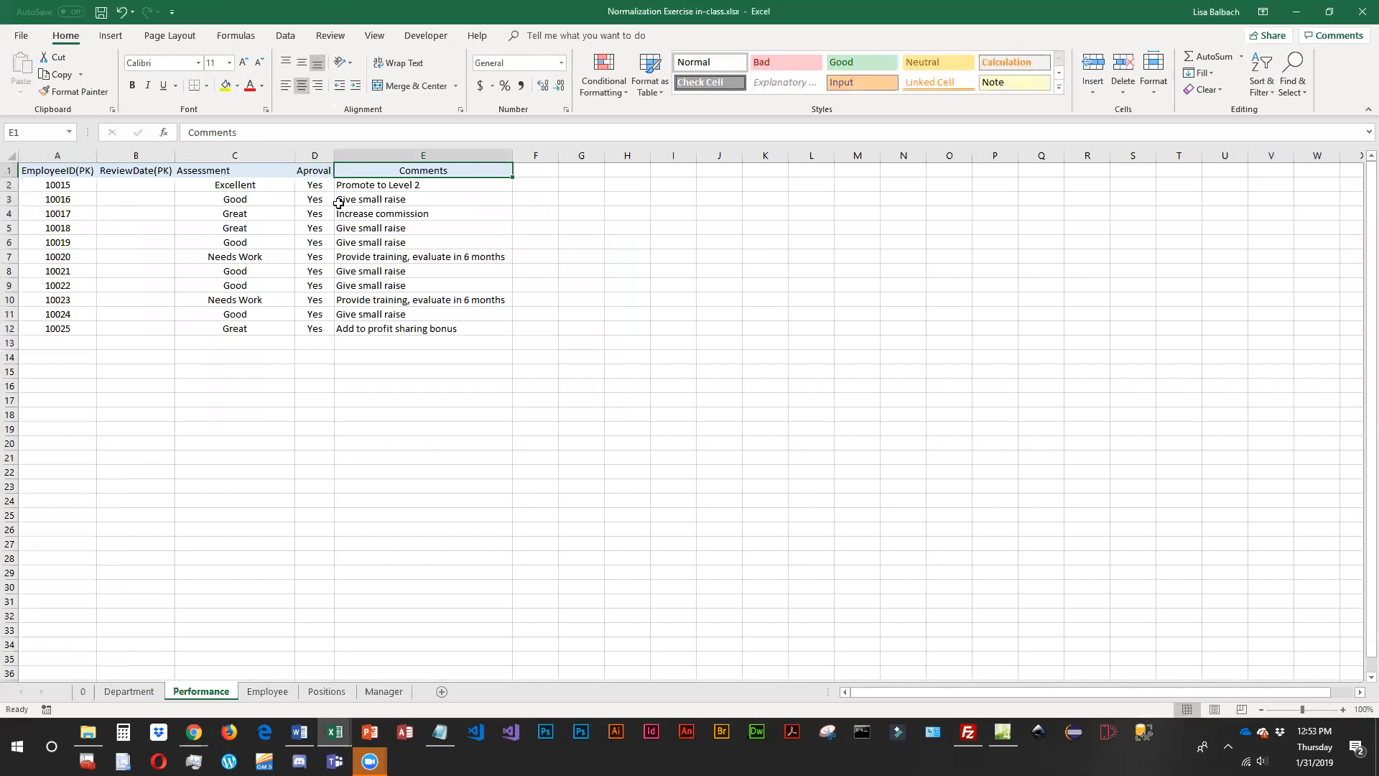
key("Right")
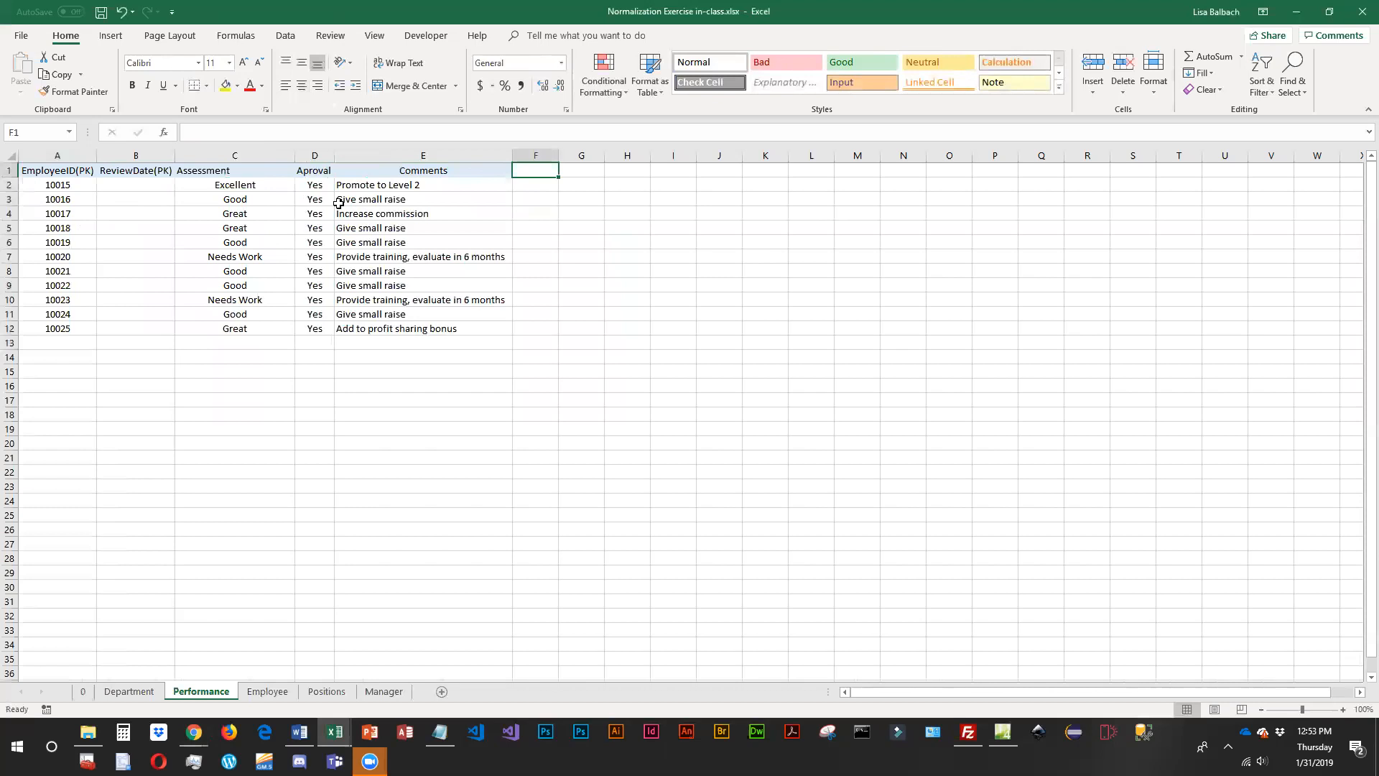
type("Reviewer")
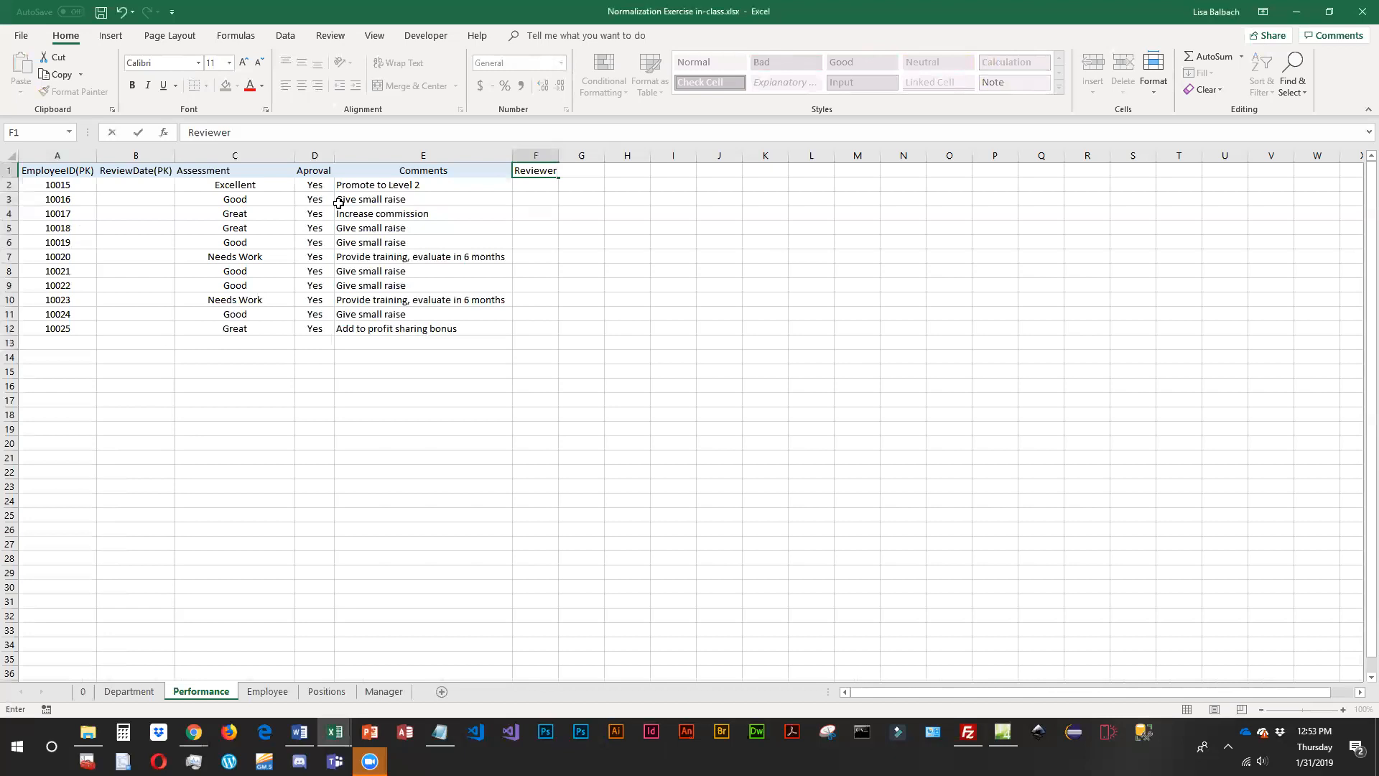
type("(FK)")
key("Return")
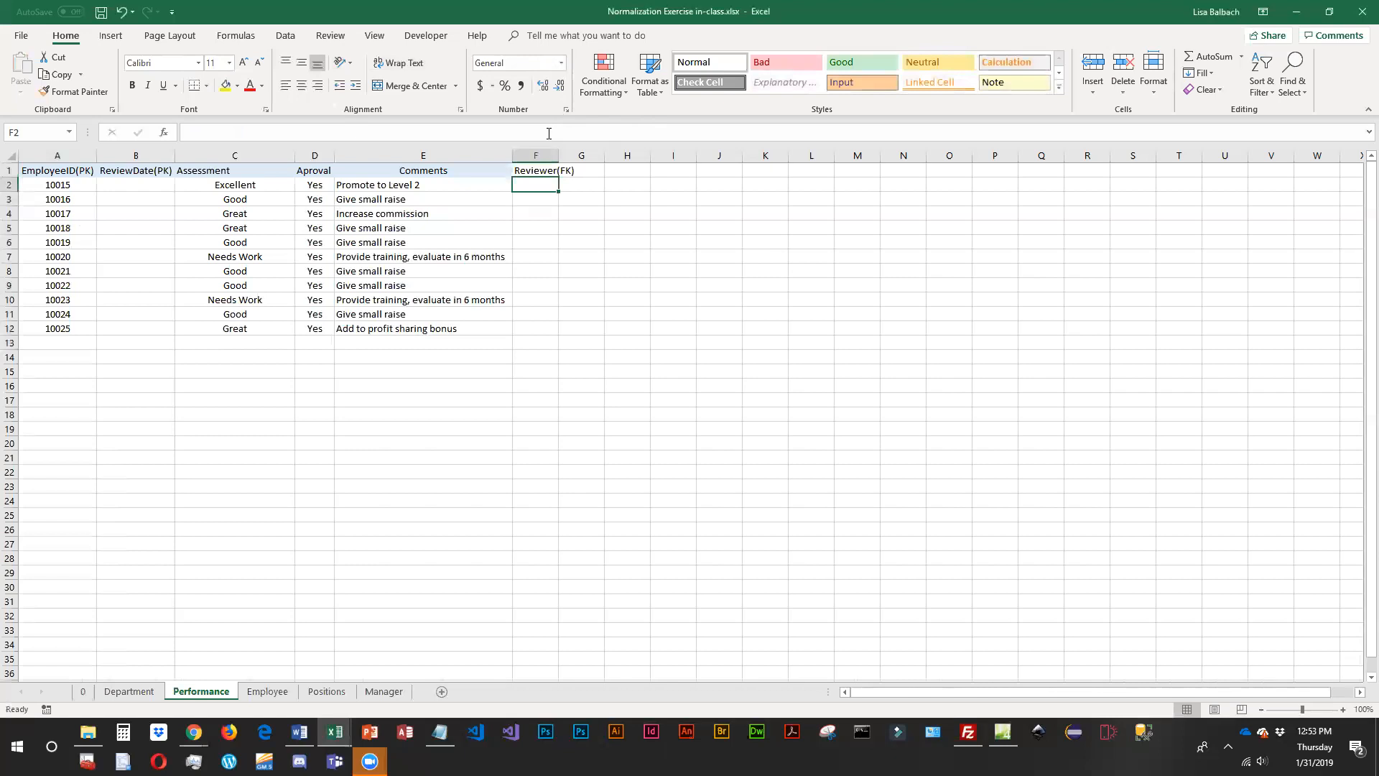
left_click_drag(559, 155, 587, 158)
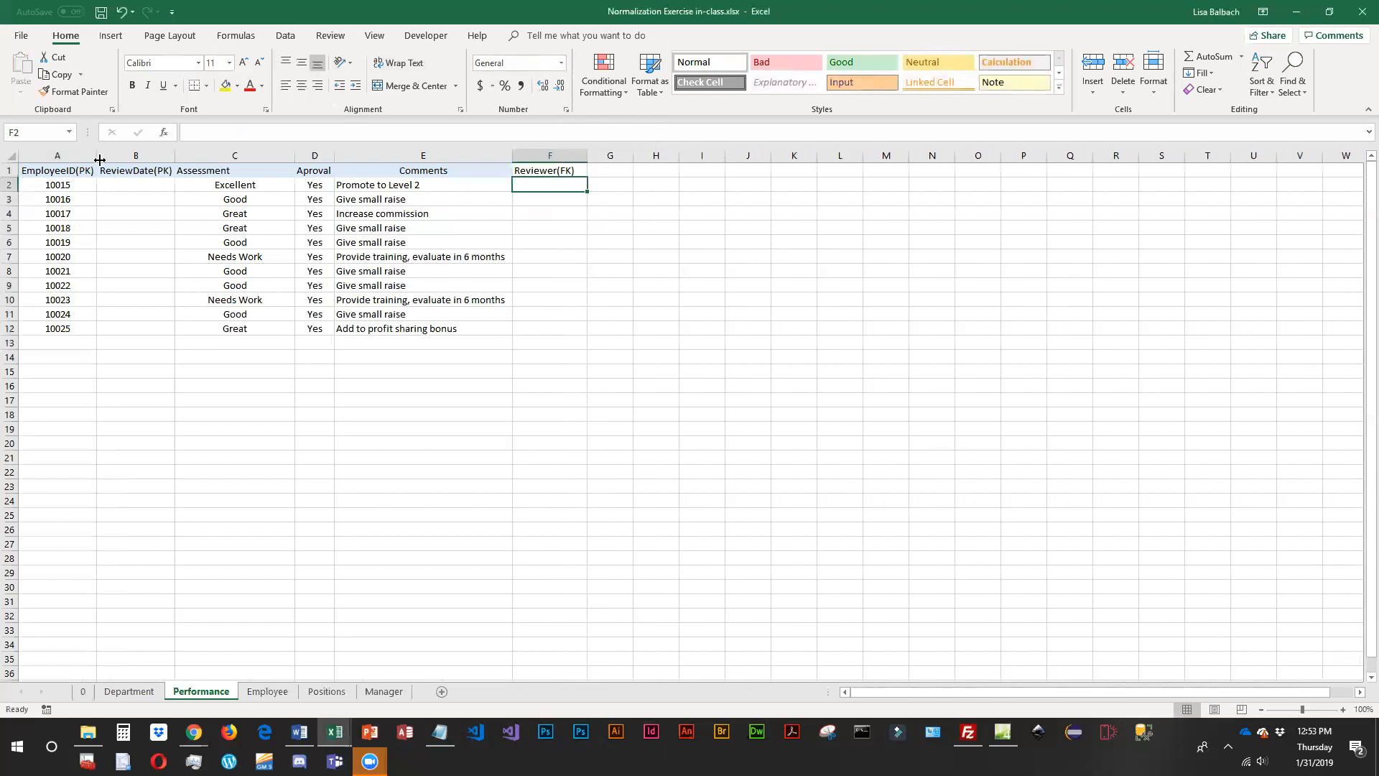
Give the ReviewDate(PK) and Assessment columns the same width, slightly wider than the ReviewDate(PK) header.
left_click(141, 178)
left_click_drag(170, 155, 189, 159)
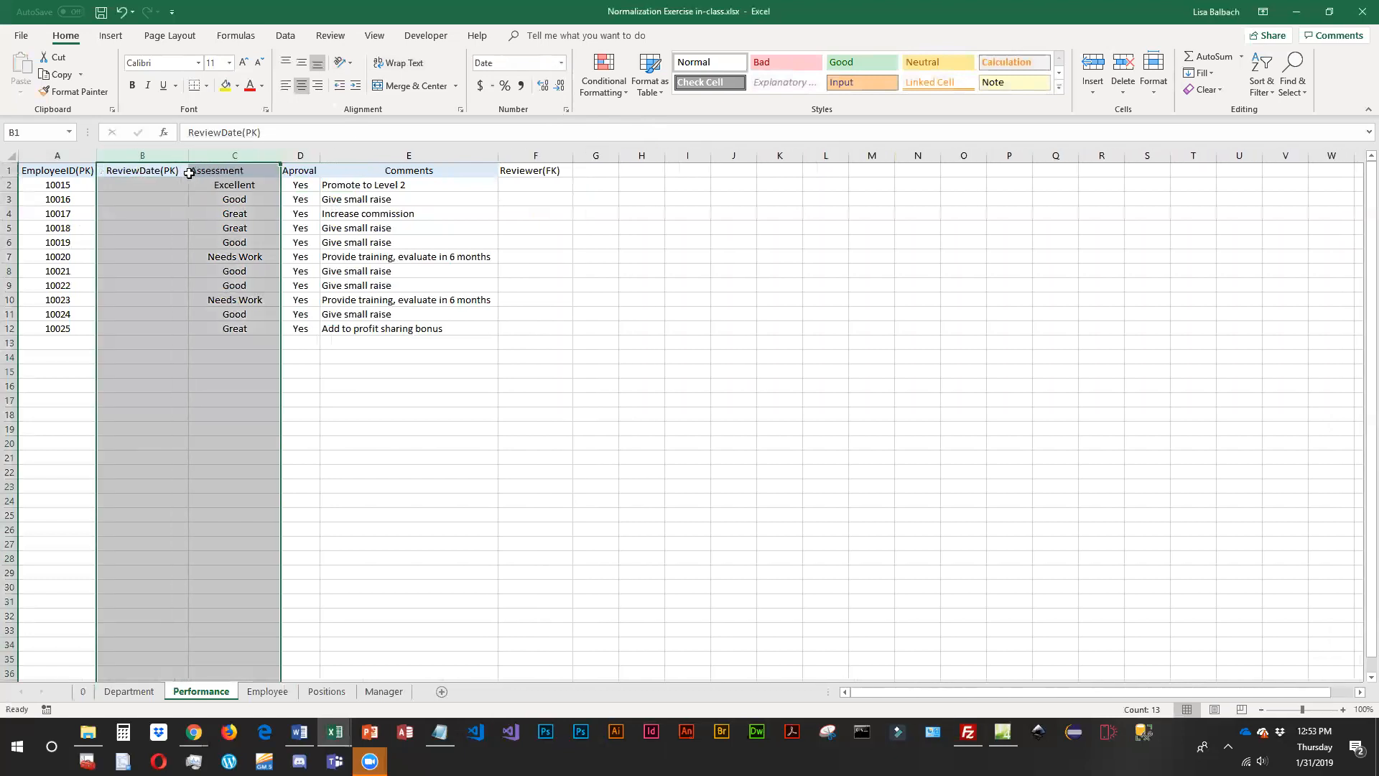
left_click(167, 182)
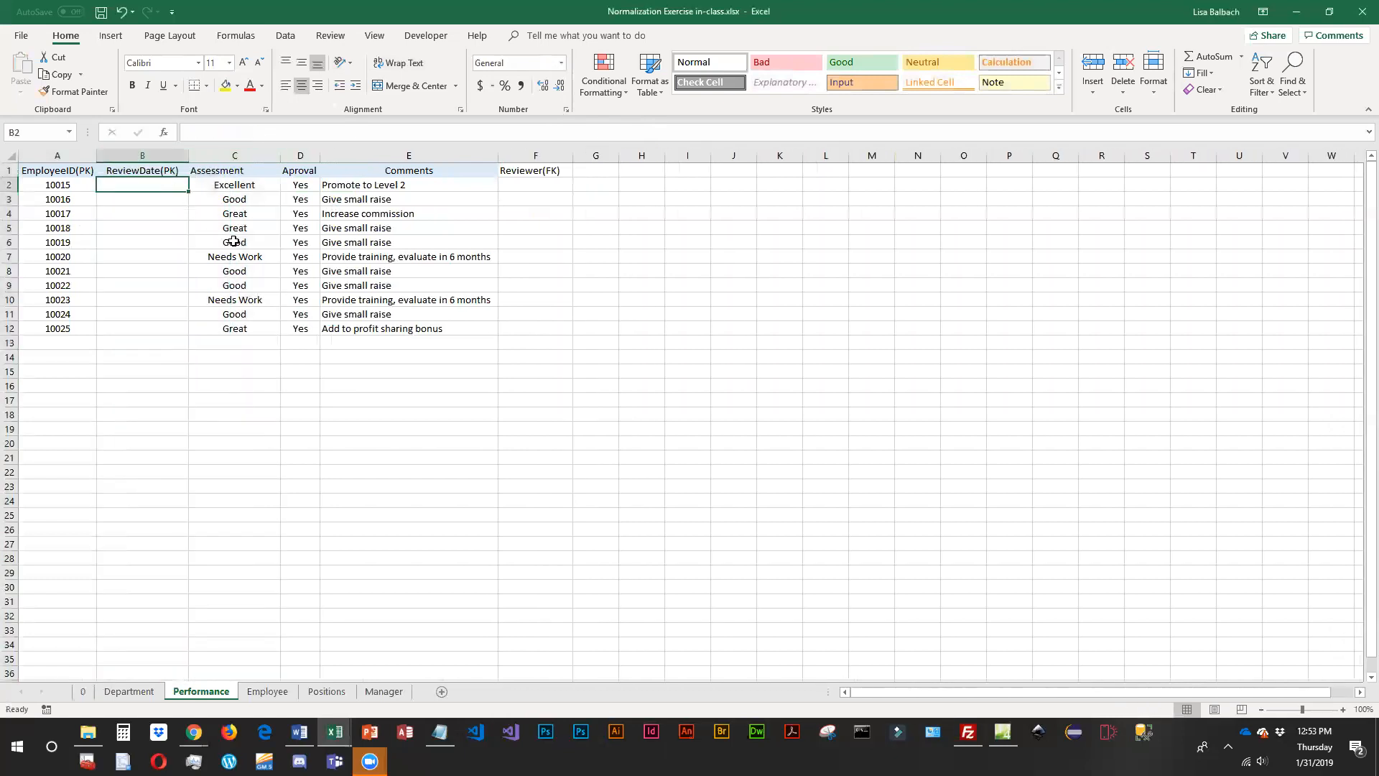
Enter the date 9/20/2019 in B2 of the ReviewDate(PK) column and fill it down to B12.
type("*")
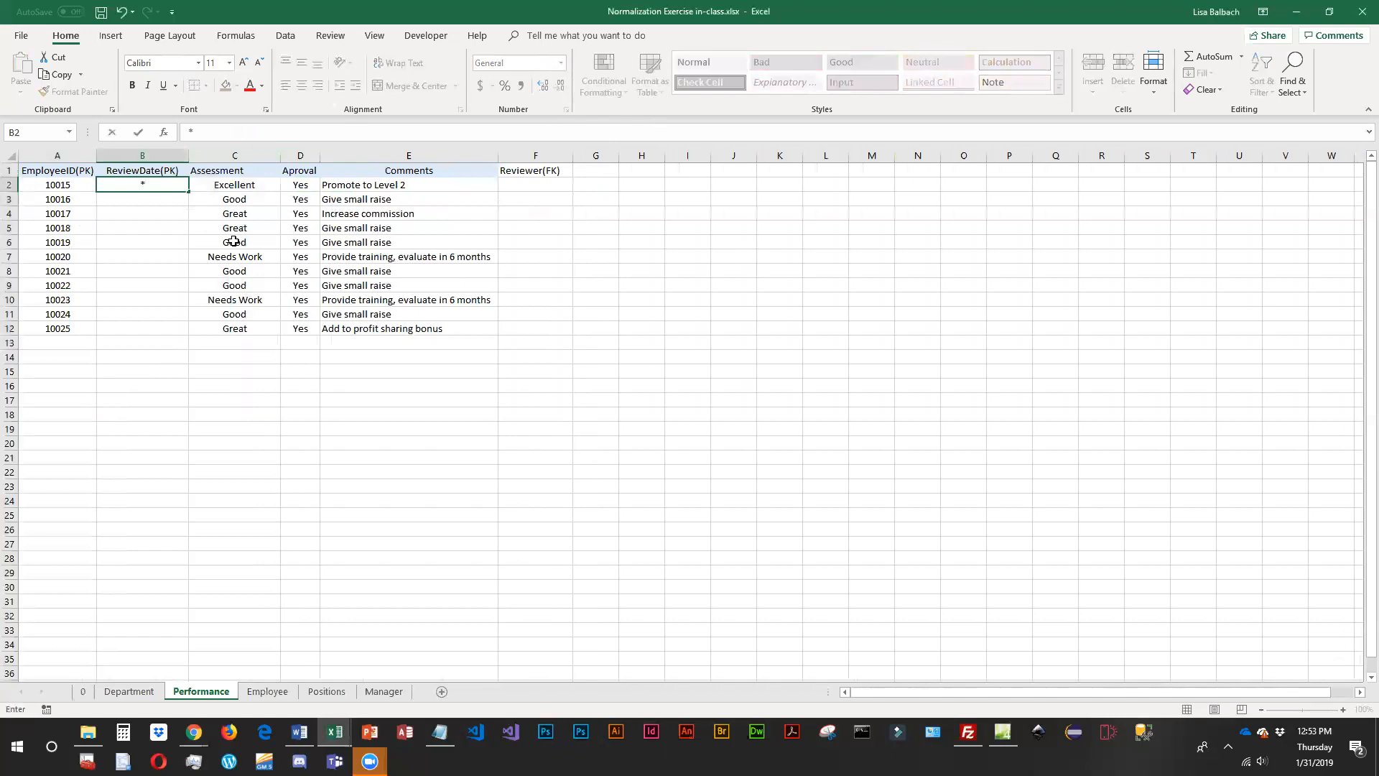
key("BackSpace")
type("9/20/2019")
key("Return")
left_click(179, 186)
left_click_drag(188, 192, 151, 329)
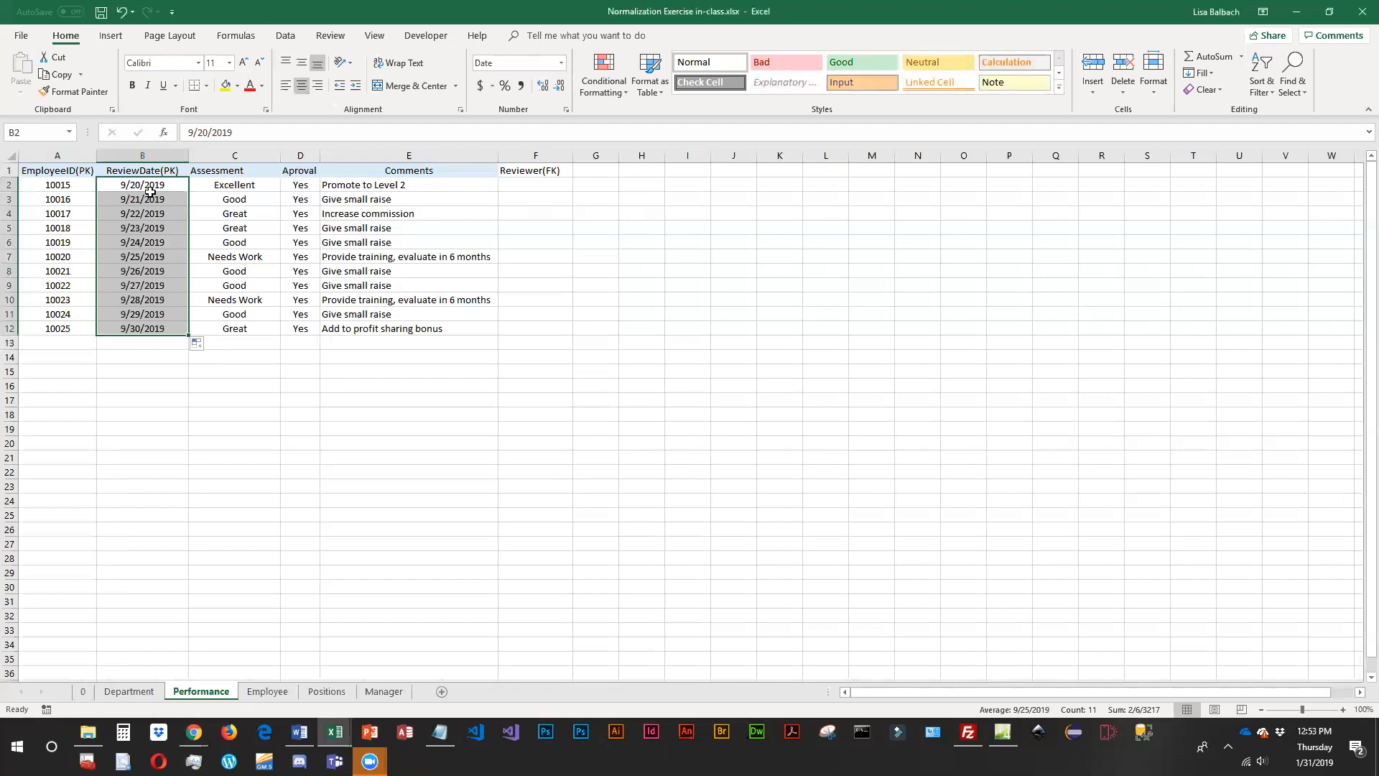
Copy the date in B2 into B3 and fill both down to B12 so every review date is 9/20/2019.
left_click(164, 186)
key("ctrl+c")
left_click(157, 201)
key("ctrl+v")
left_click_drag(177, 189, 176, 329)
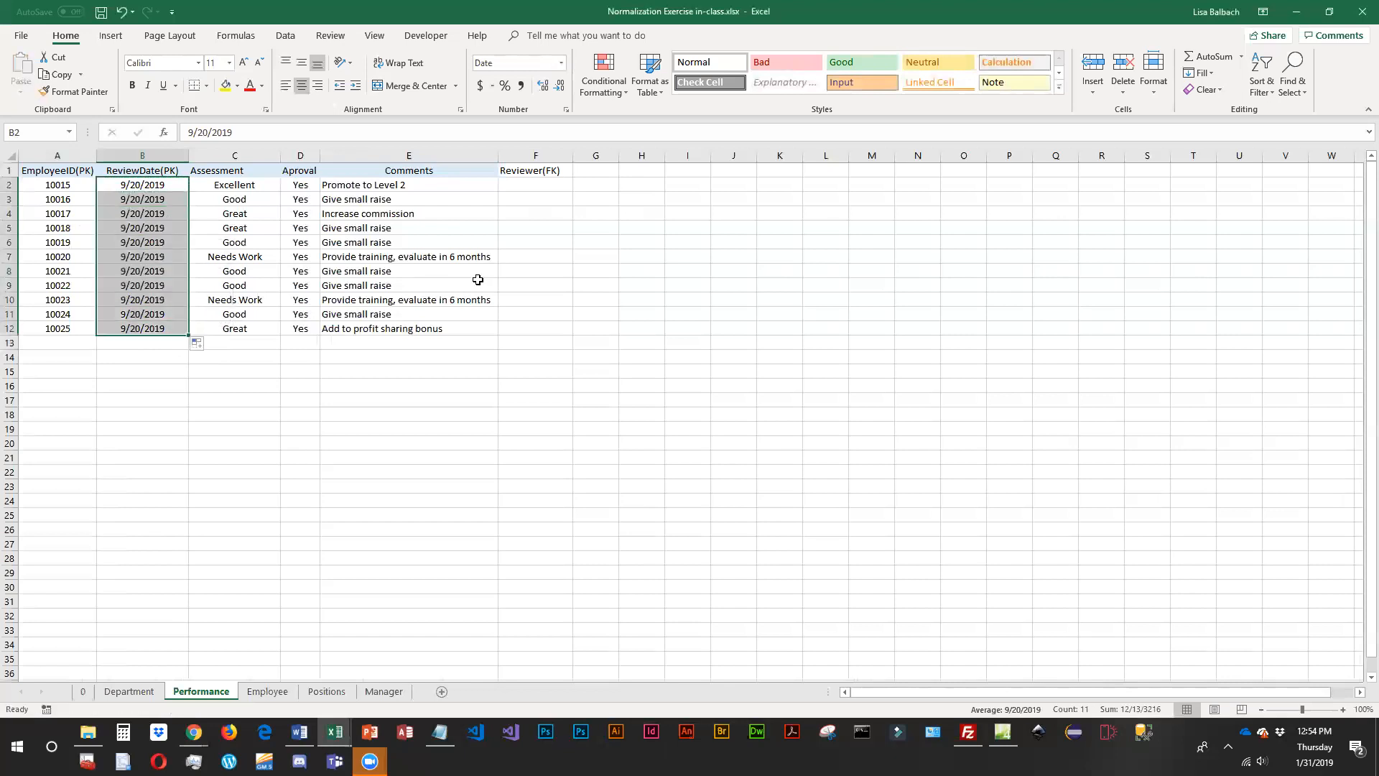
Look up employee 10015's manager in the Manager worksheet, then enter 10018 in Performance cells F2 and F3 and fill it down to F12.
left_click(544, 185)
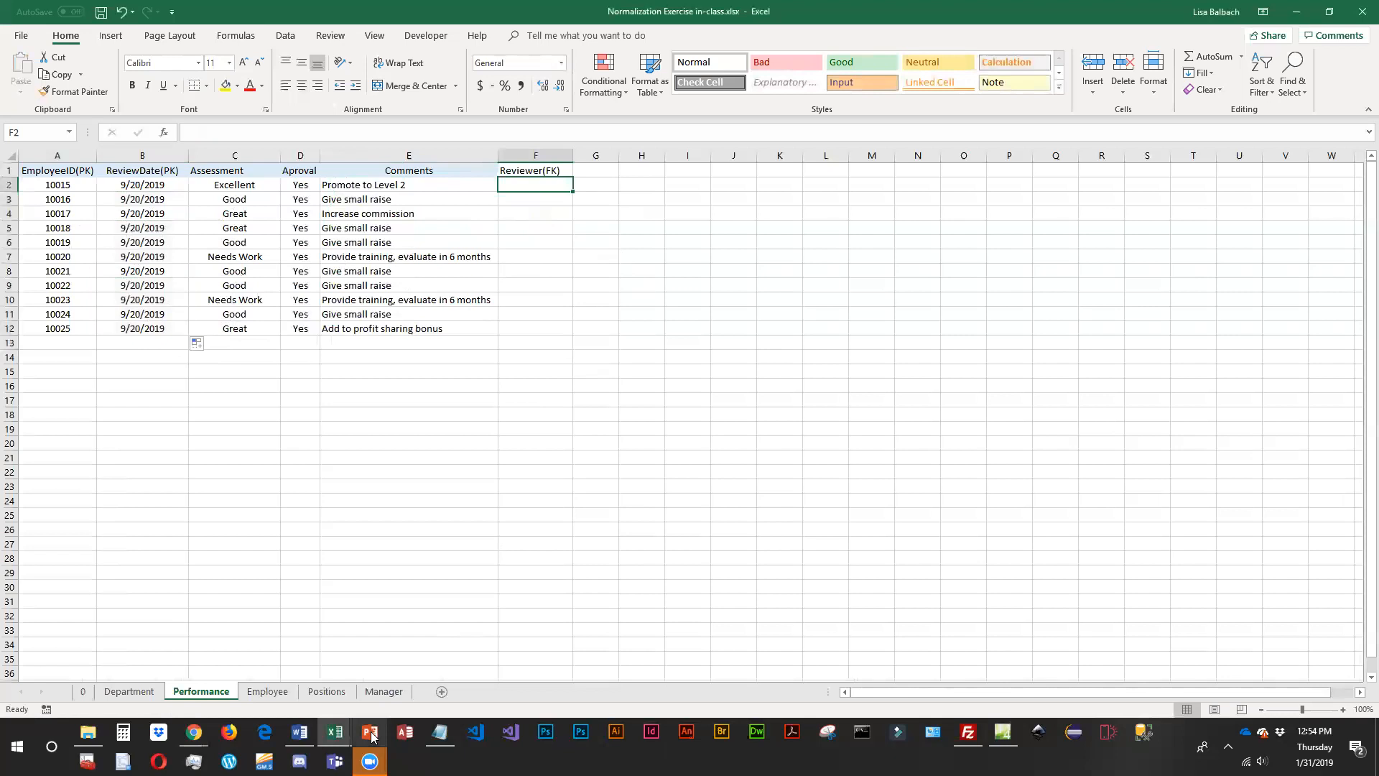
left_click(384, 692)
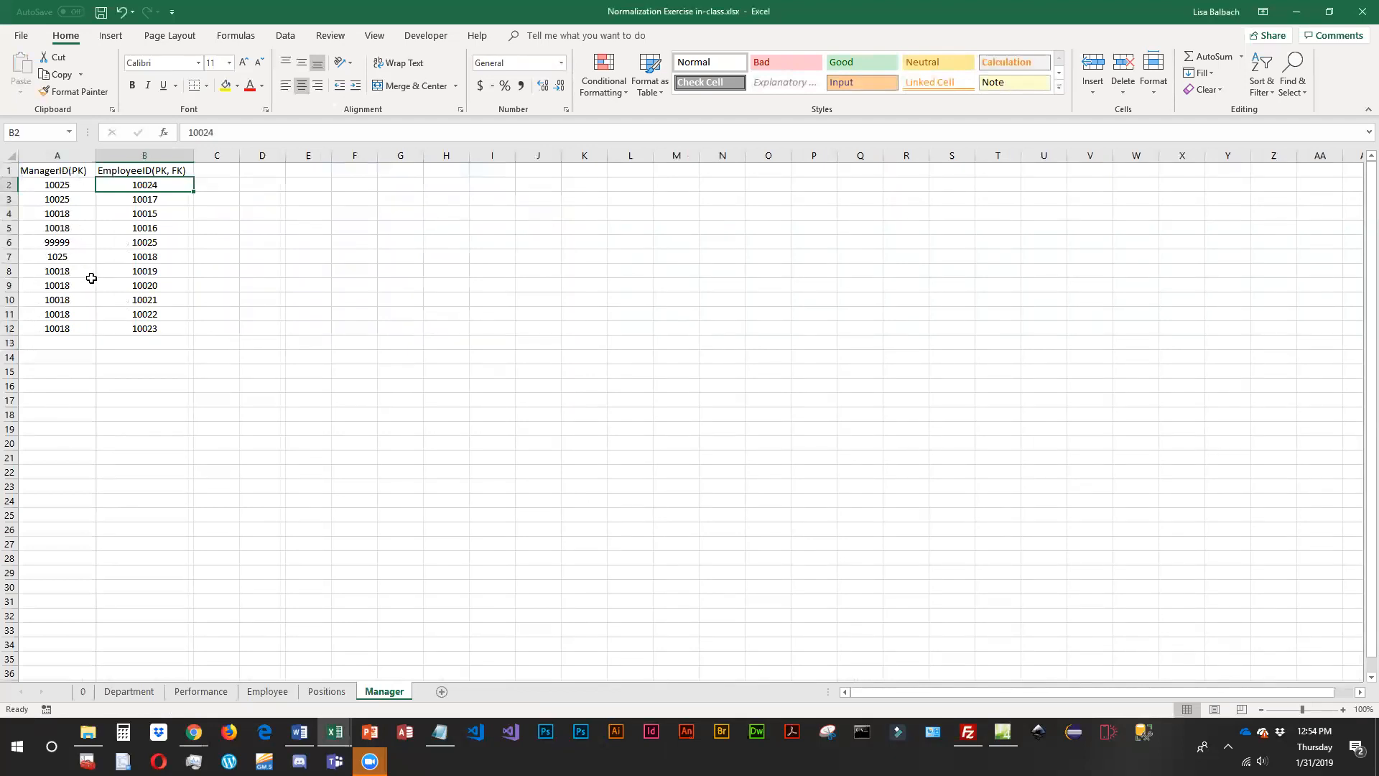
left_click(156, 216)
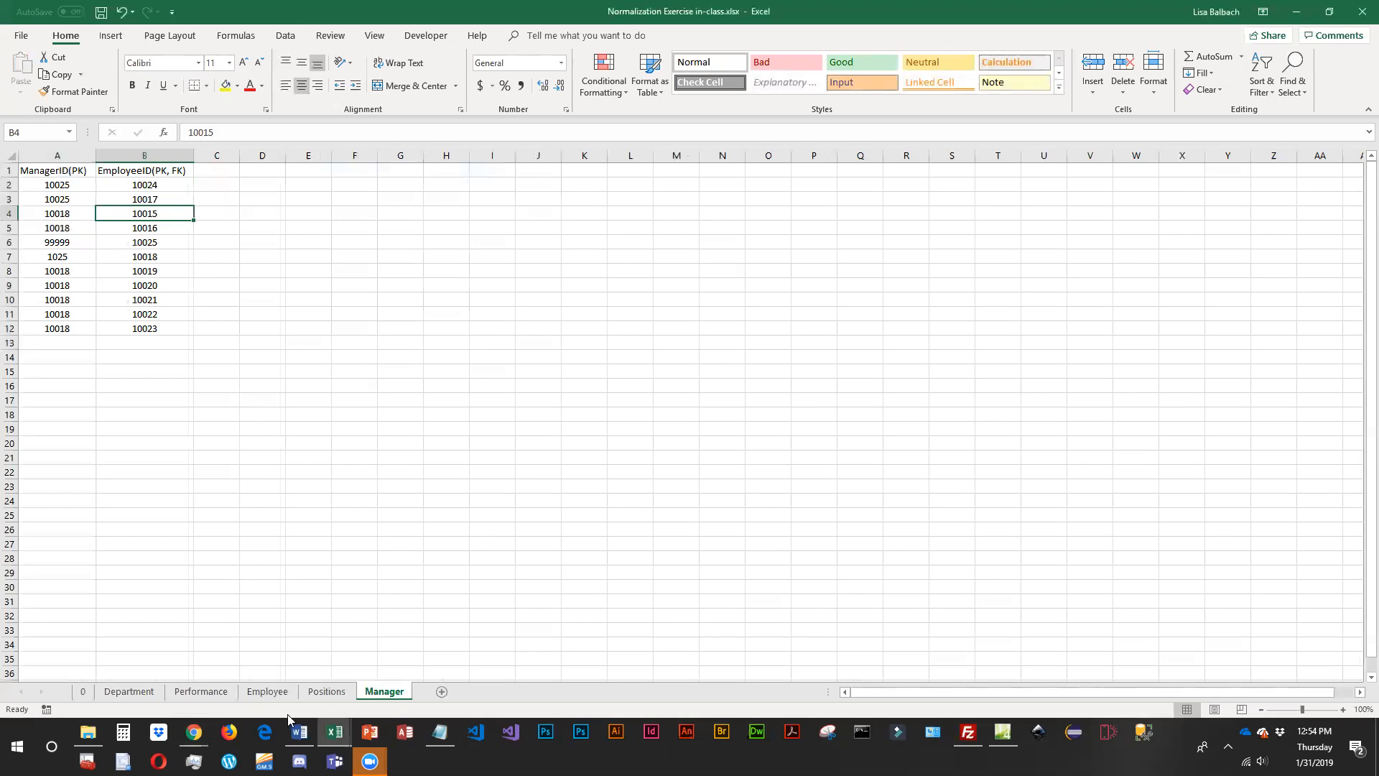
left_click(203, 691)
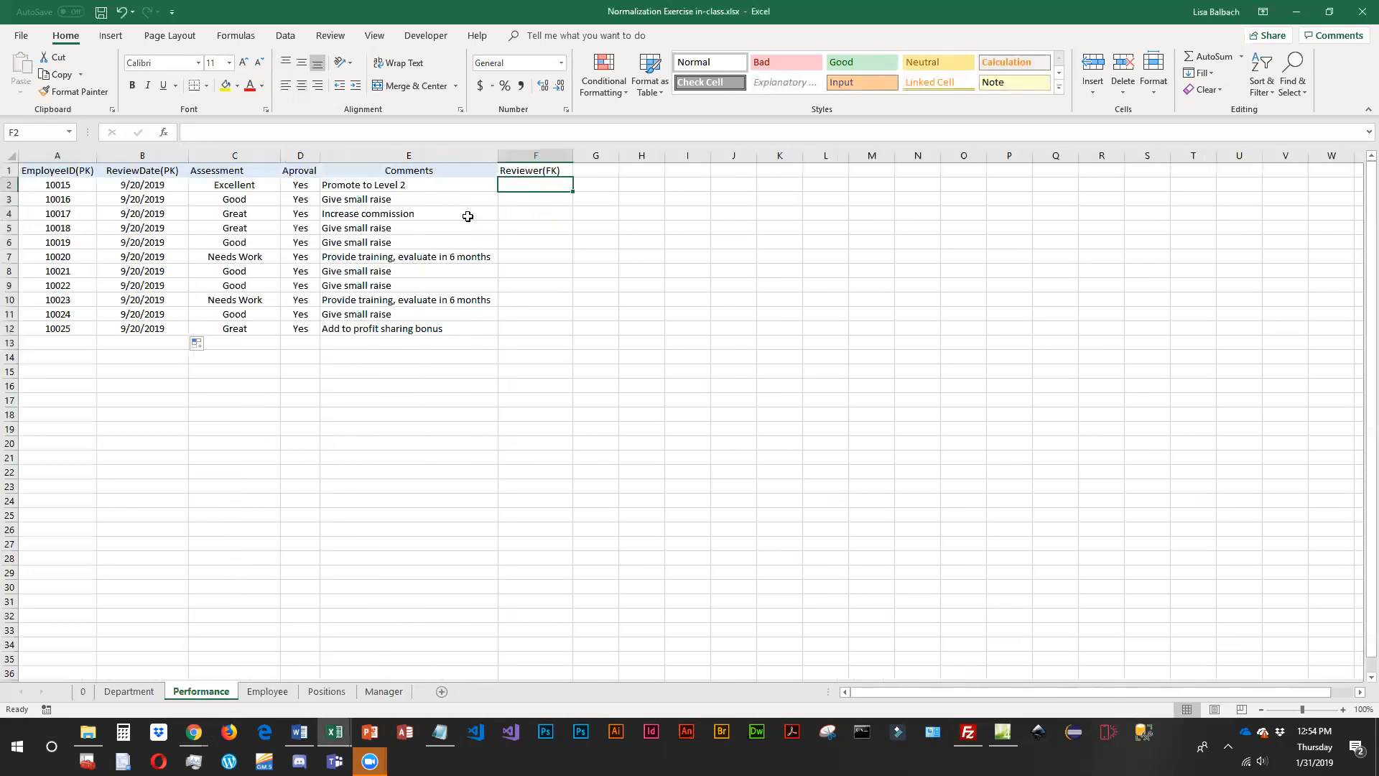
type("10018")
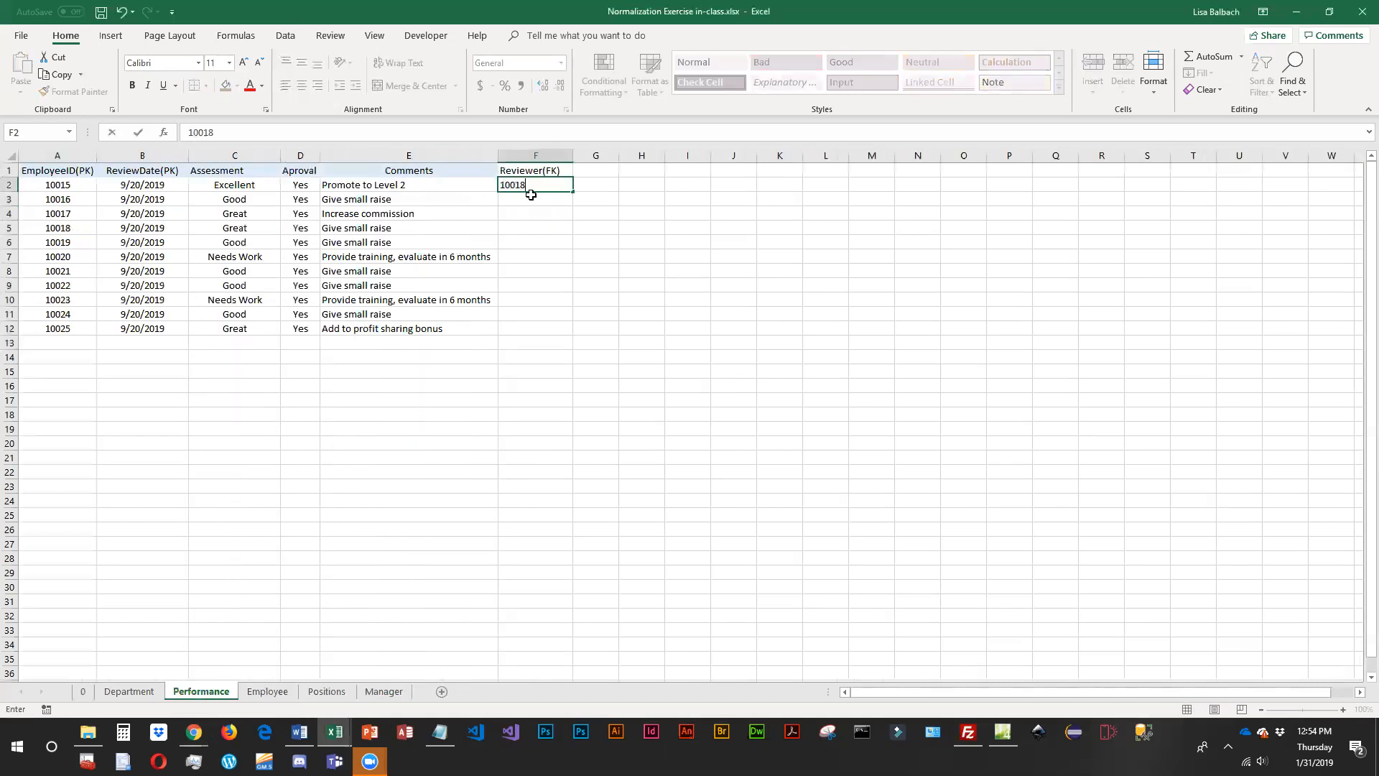
key("Return")
type("10018")
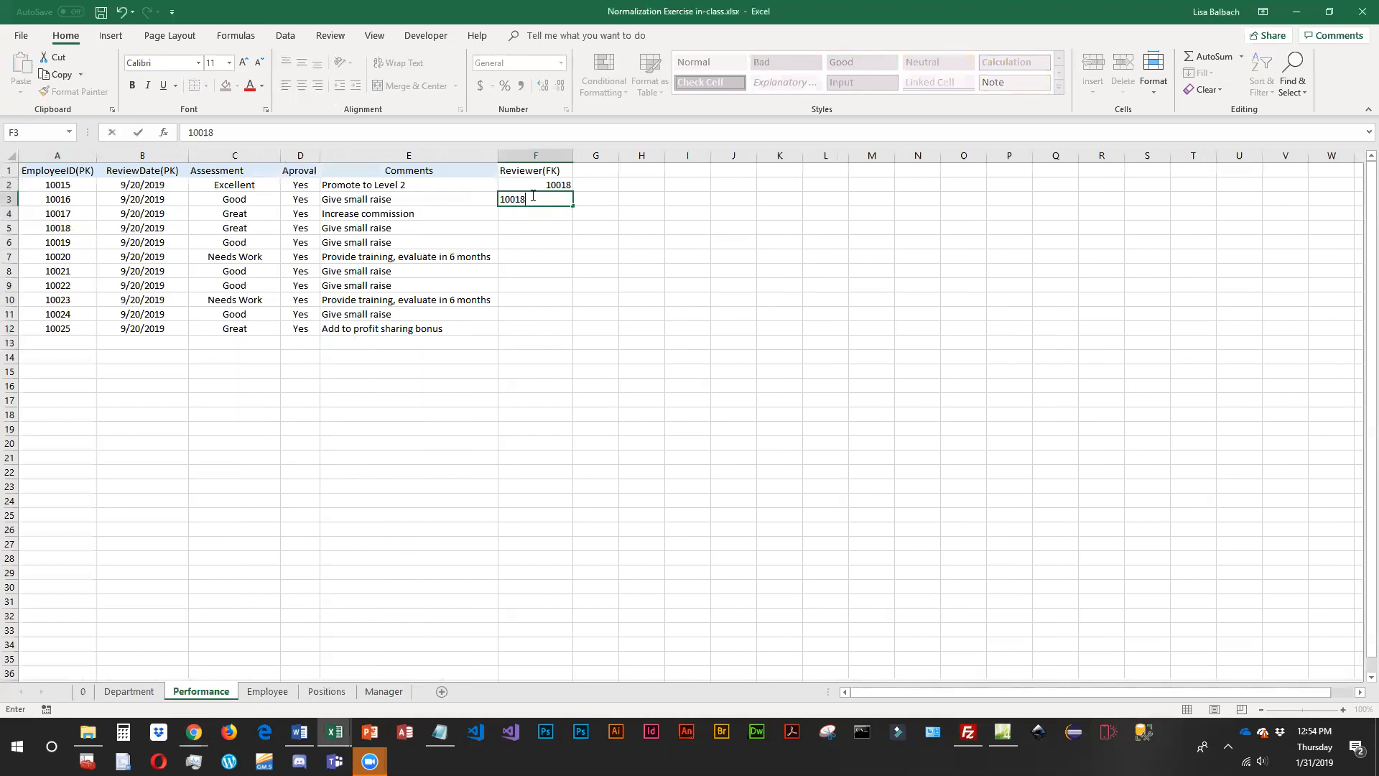
key("Return")
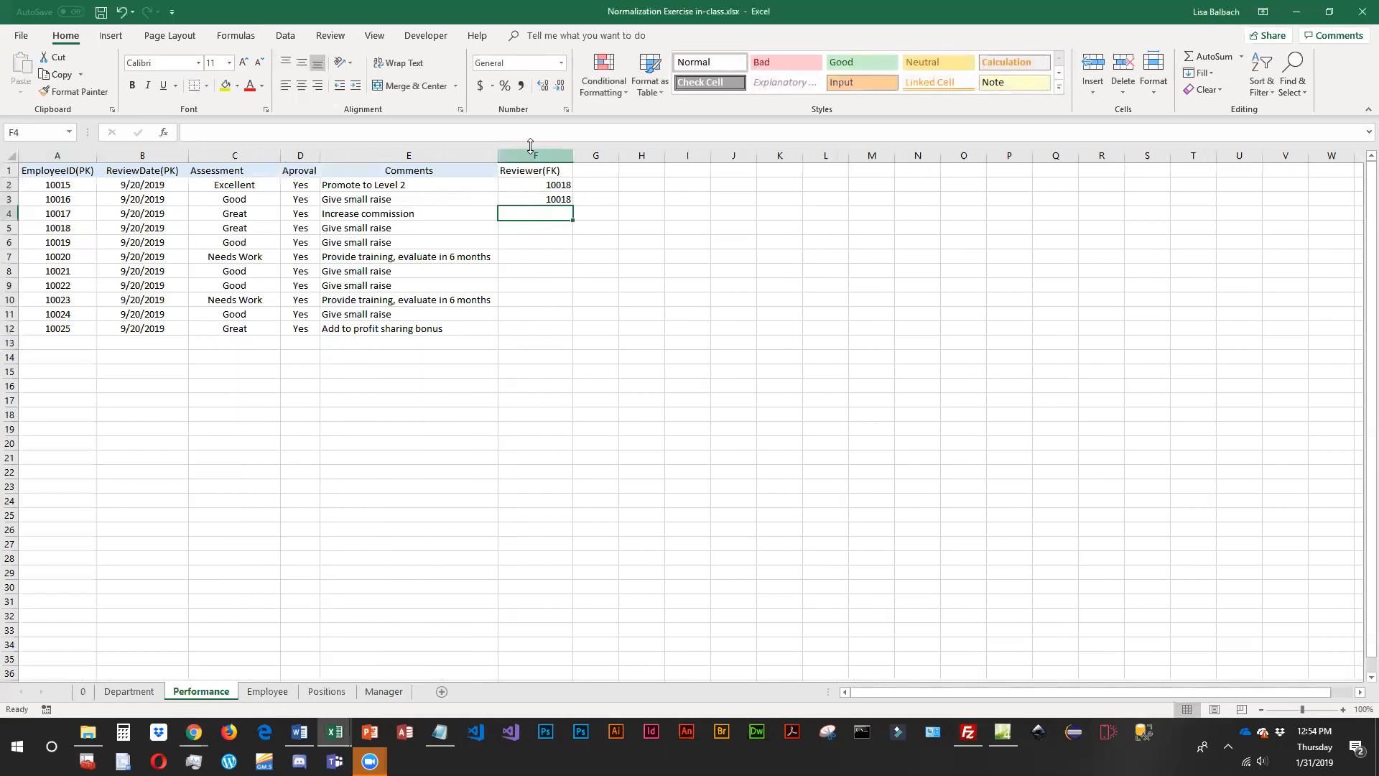
left_click_drag(563, 183, 548, 338)
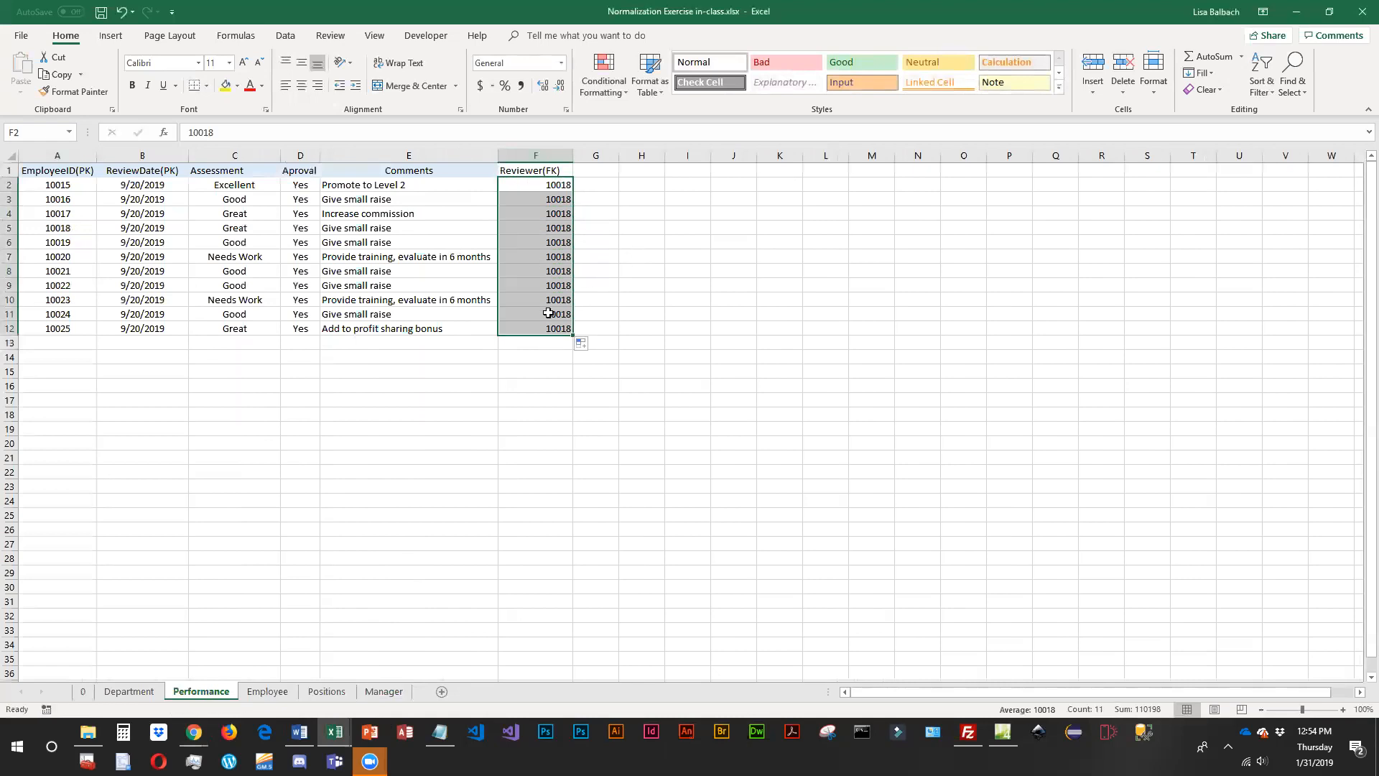
Check the manager assignments in the Manager worksheet and correct the ManagerID in A7 to 10025.
left_click(379, 694)
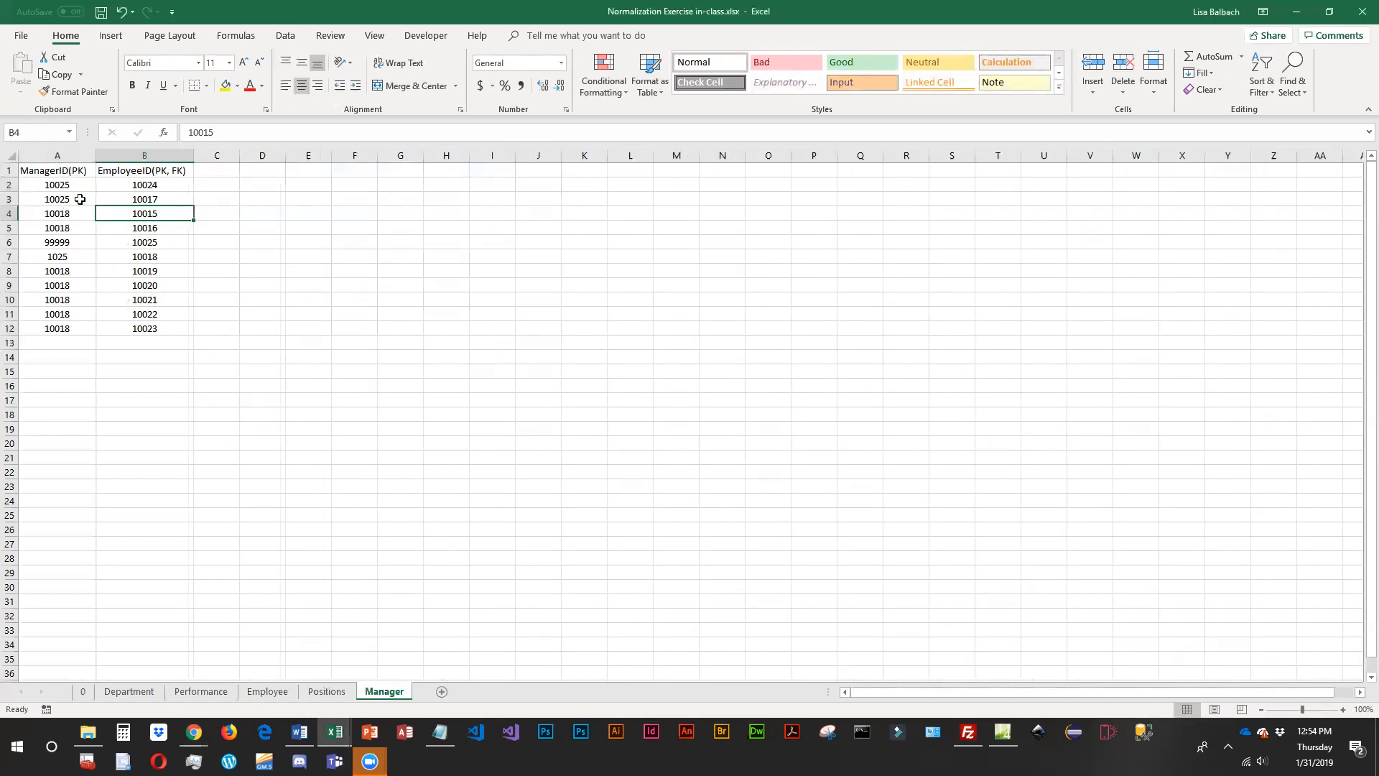
left_click(128, 202)
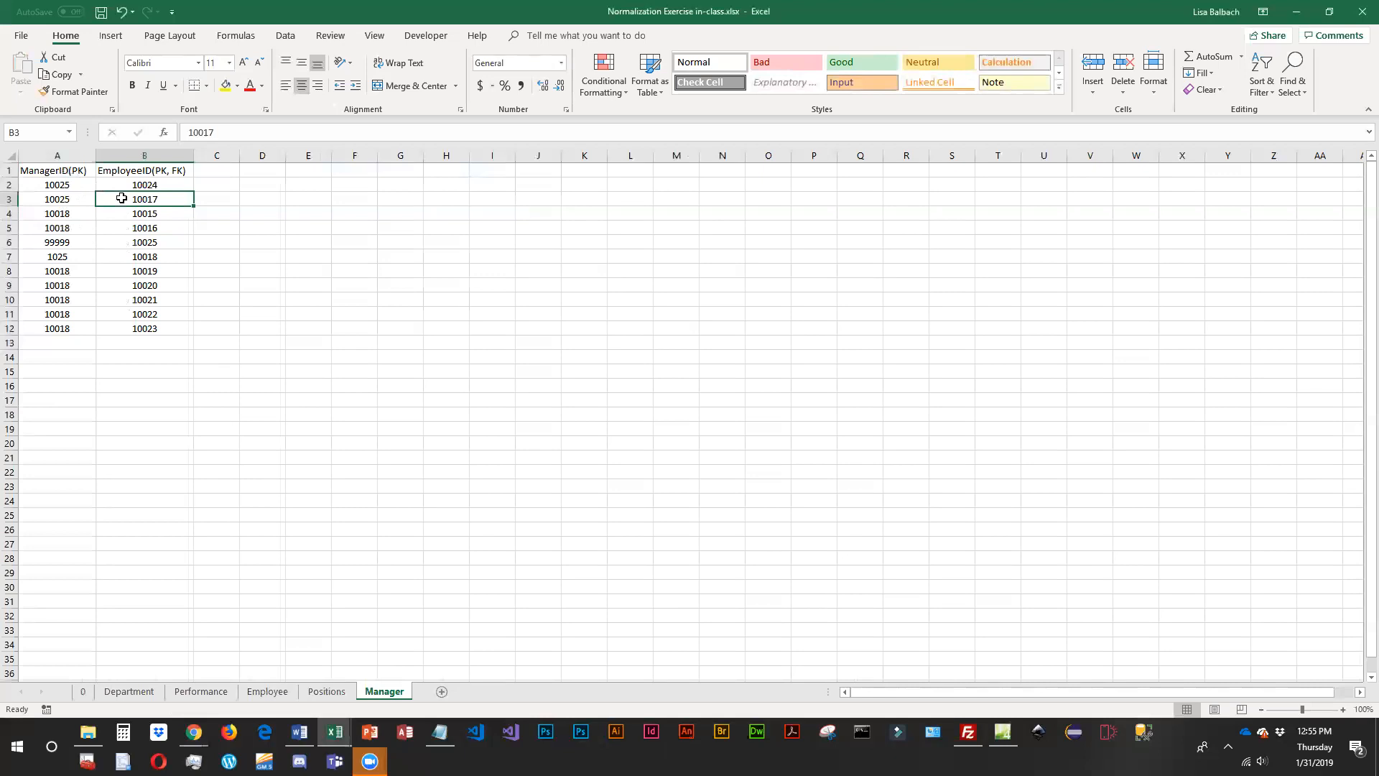
double_click(52, 256)
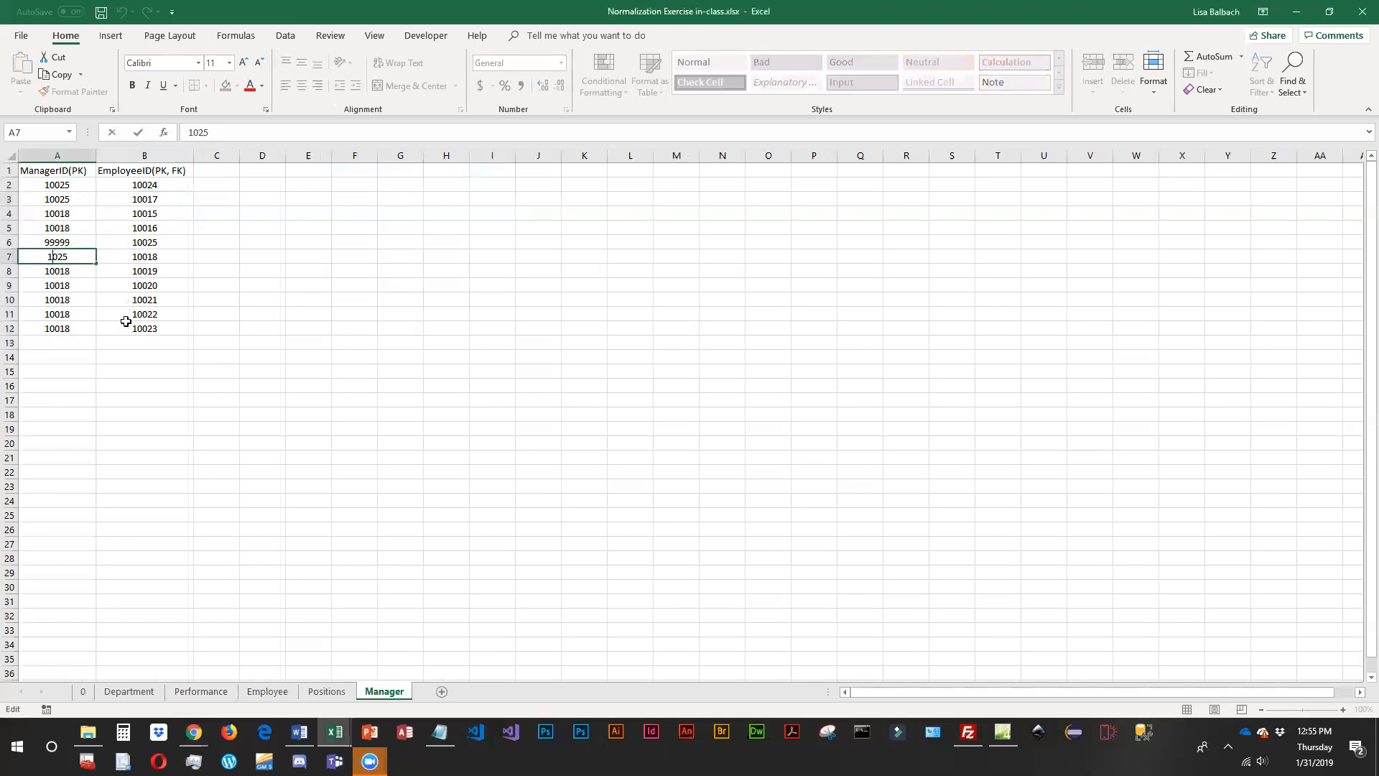
type("0")
key("Return")
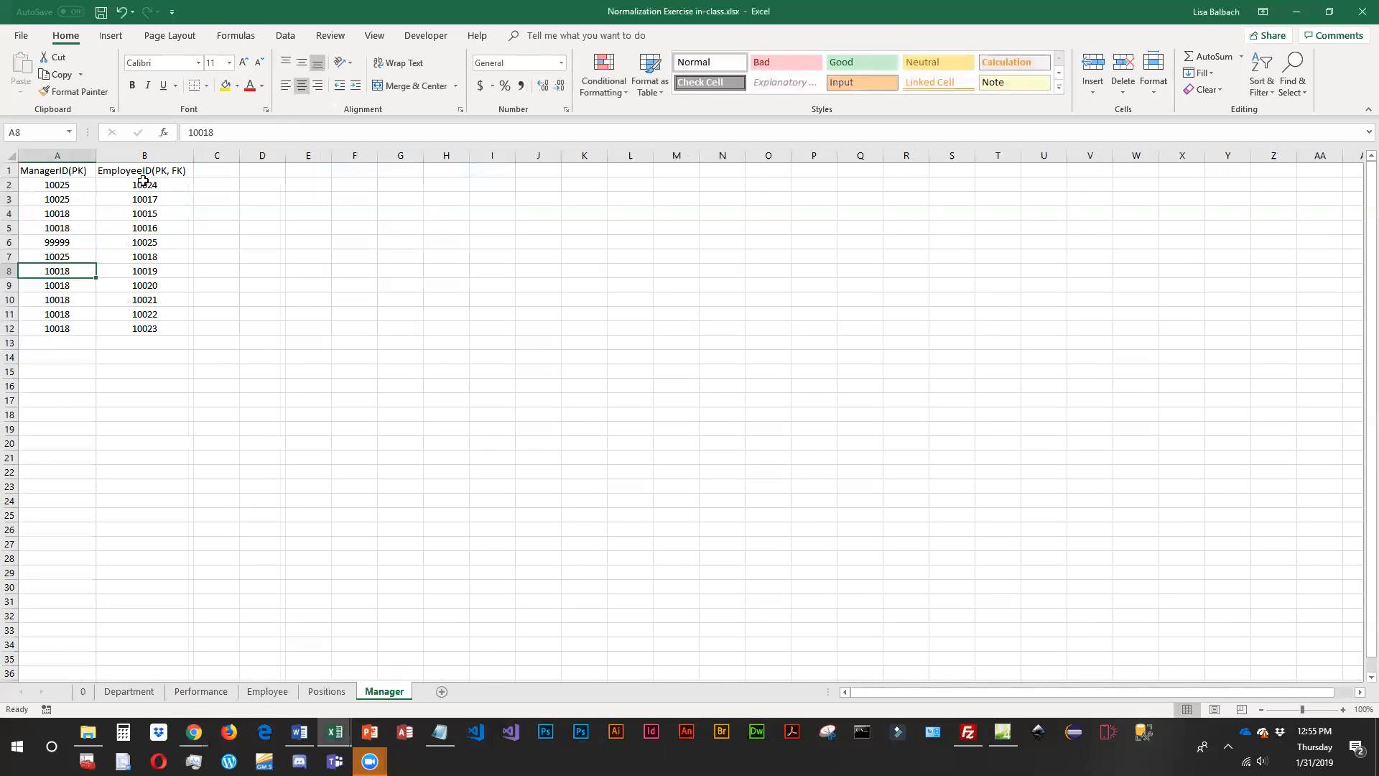
Set the reviewer to 10025 for employees 10017 and 10018 (F4 and F5) on the Performance worksheet.
left_click(200, 692)
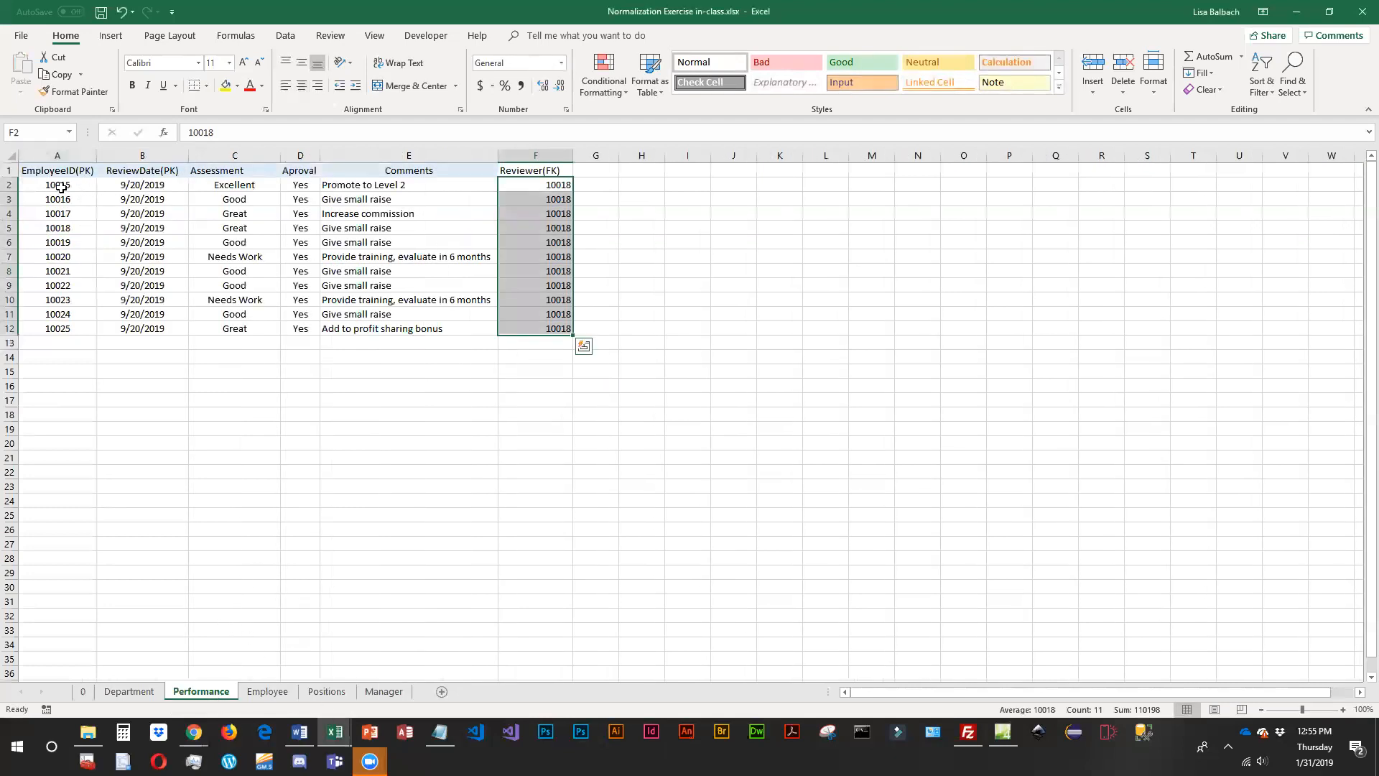
left_click(552, 213)
type("1")
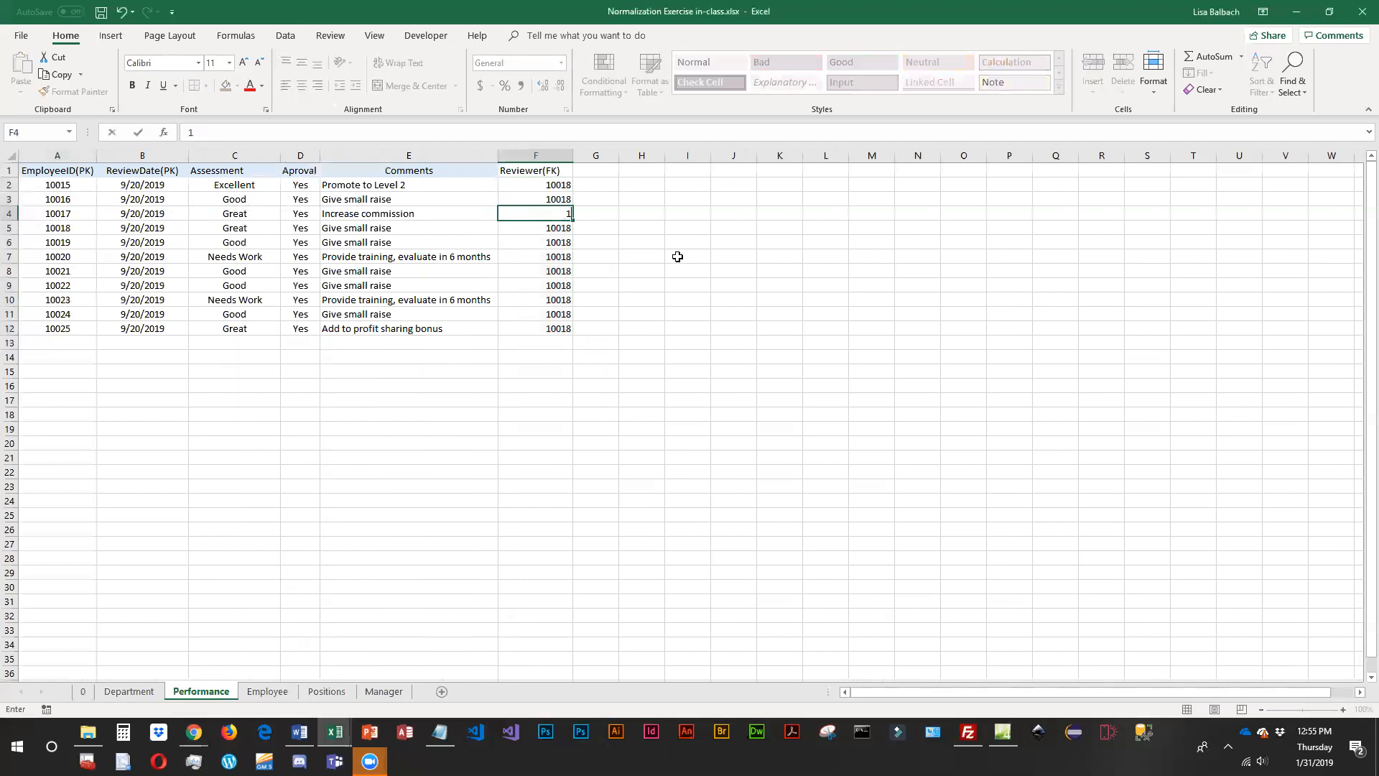
type("0025")
key("Return")
type("1002")
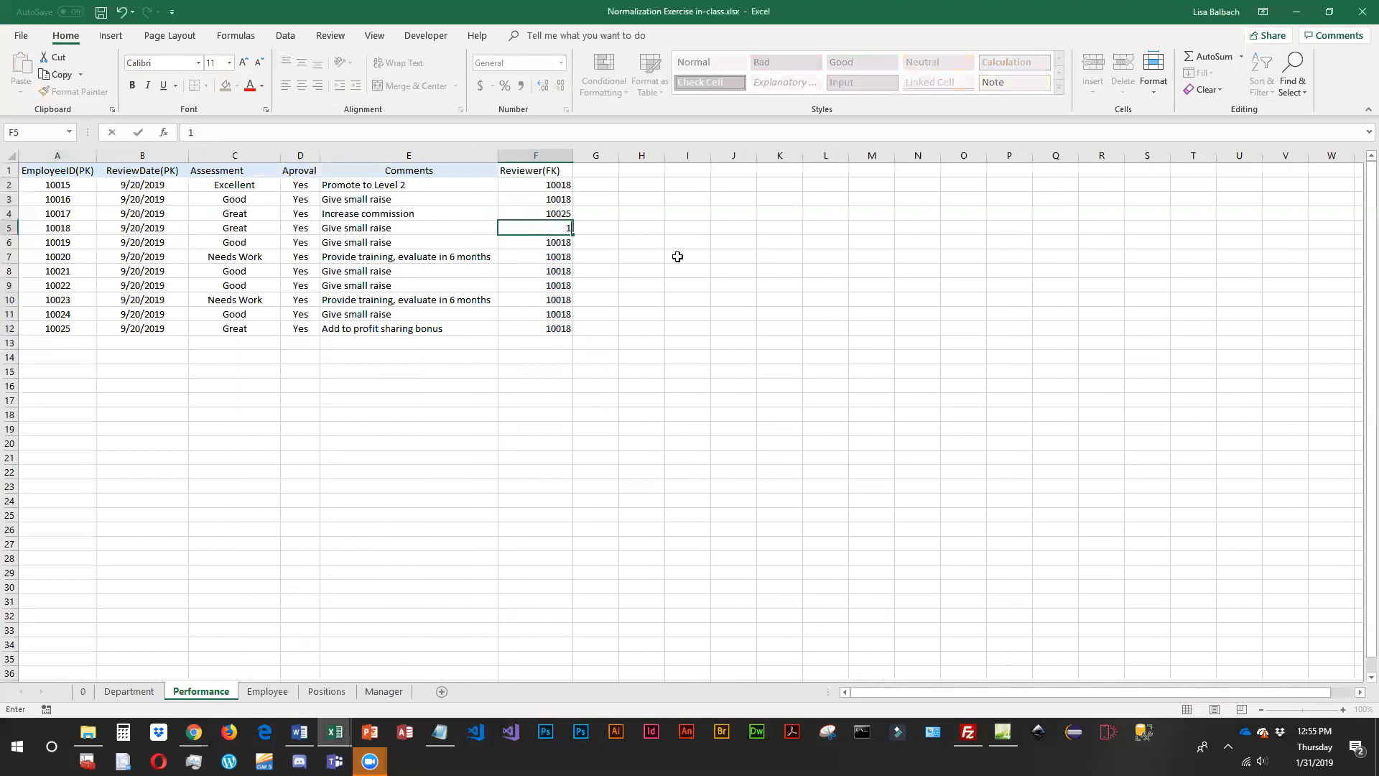
type("5")
key("Return")
Set the reviewer for employee 10024 in F11 to 10025.
key("Down")
key("Down")
key("Down")
key("Down")
key("Down")
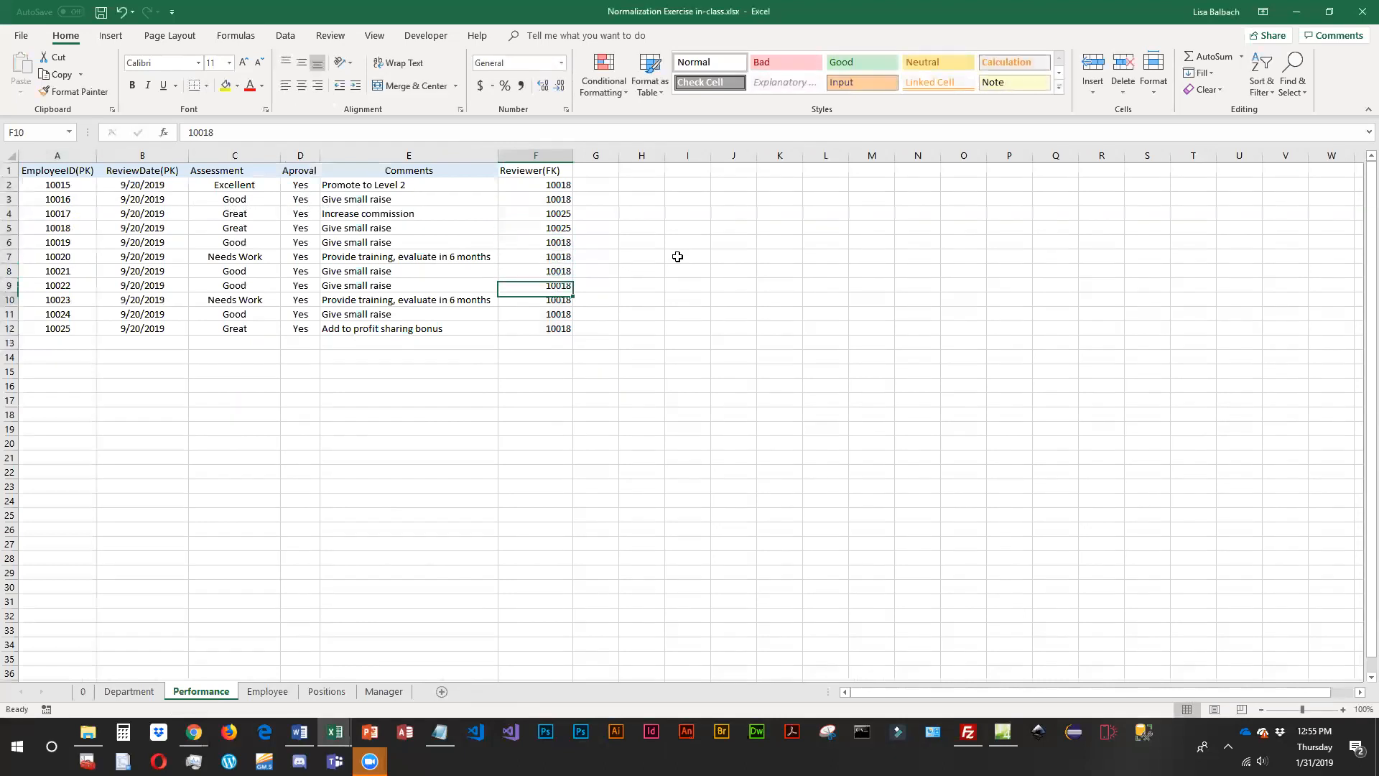
type("10")
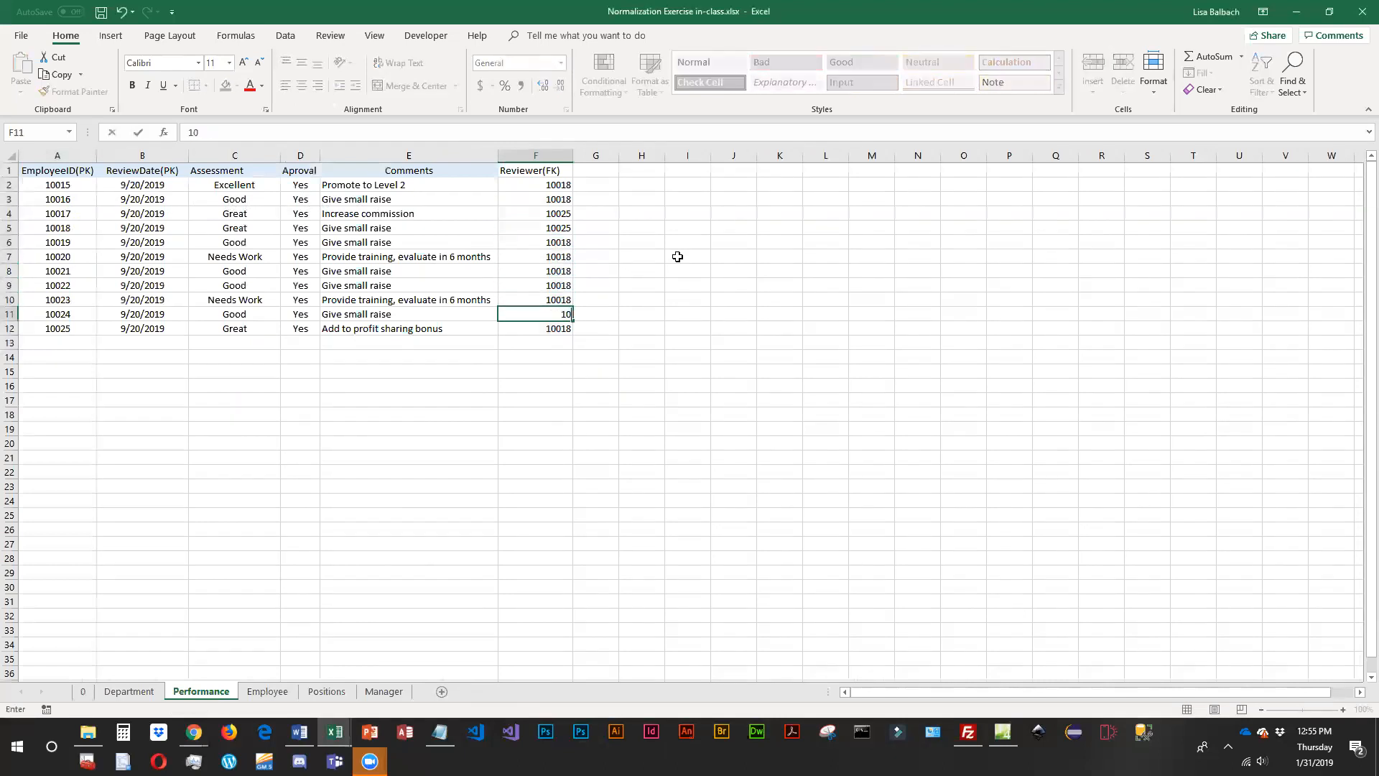
type("025")
key("Return")
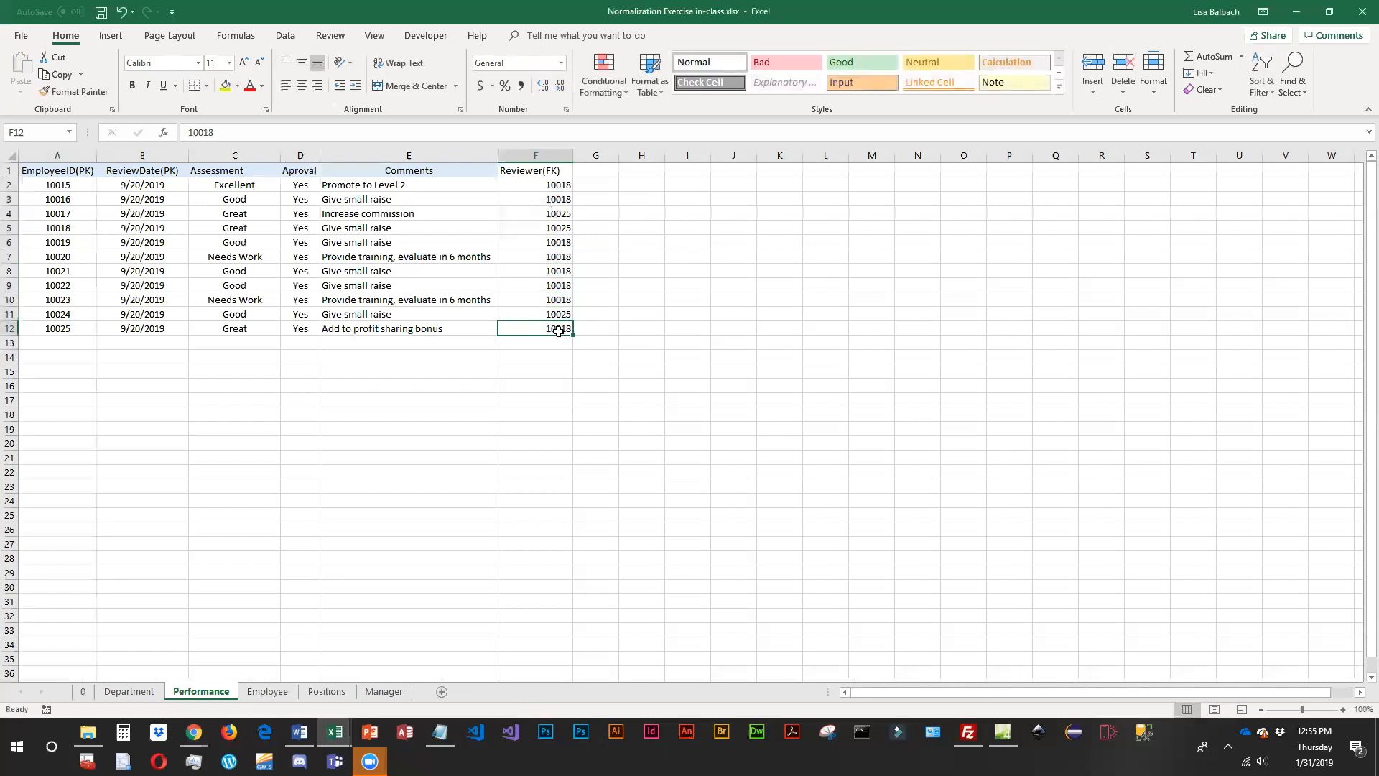
Look up employee 10025's manager in the Manager worksheet and set that employee's reviewer in Performance cell F12 to 99999.
left_click(69, 329)
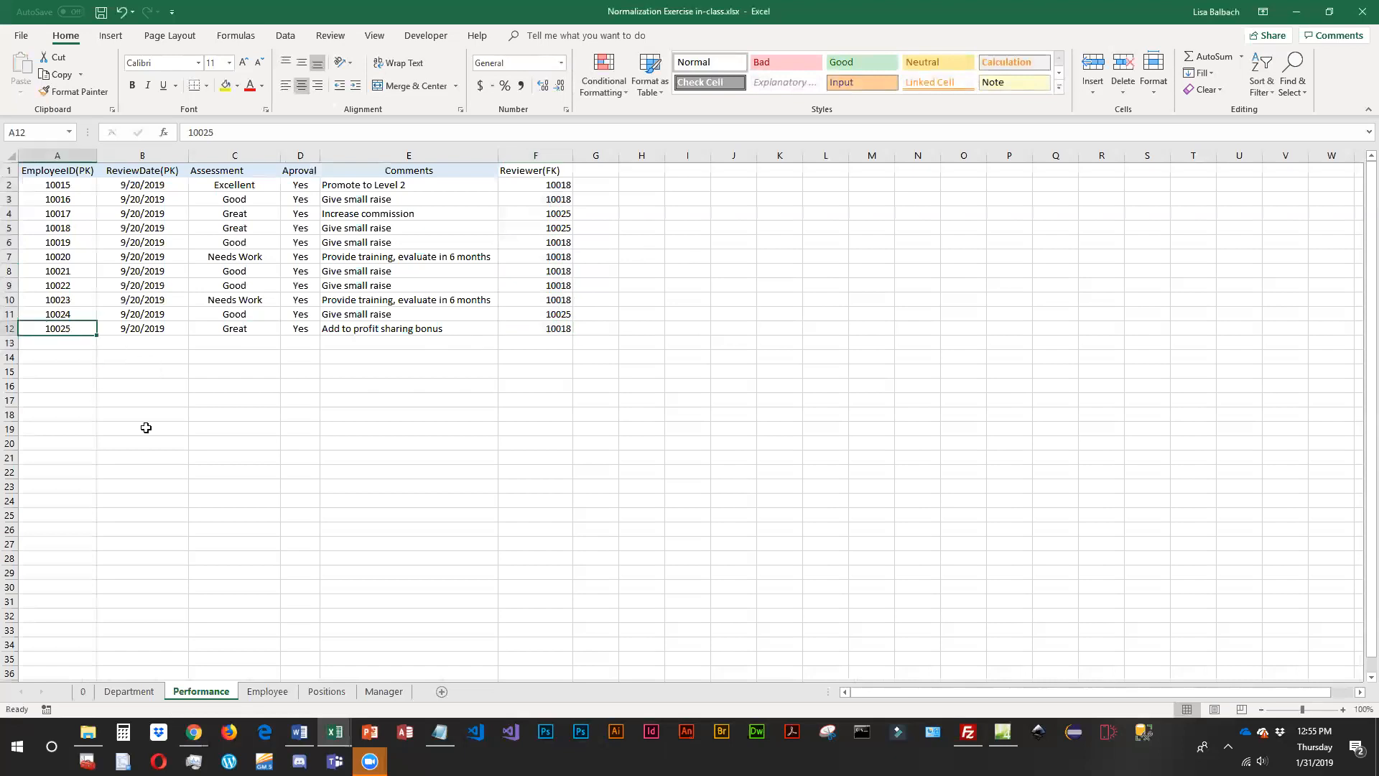
left_click(403, 693)
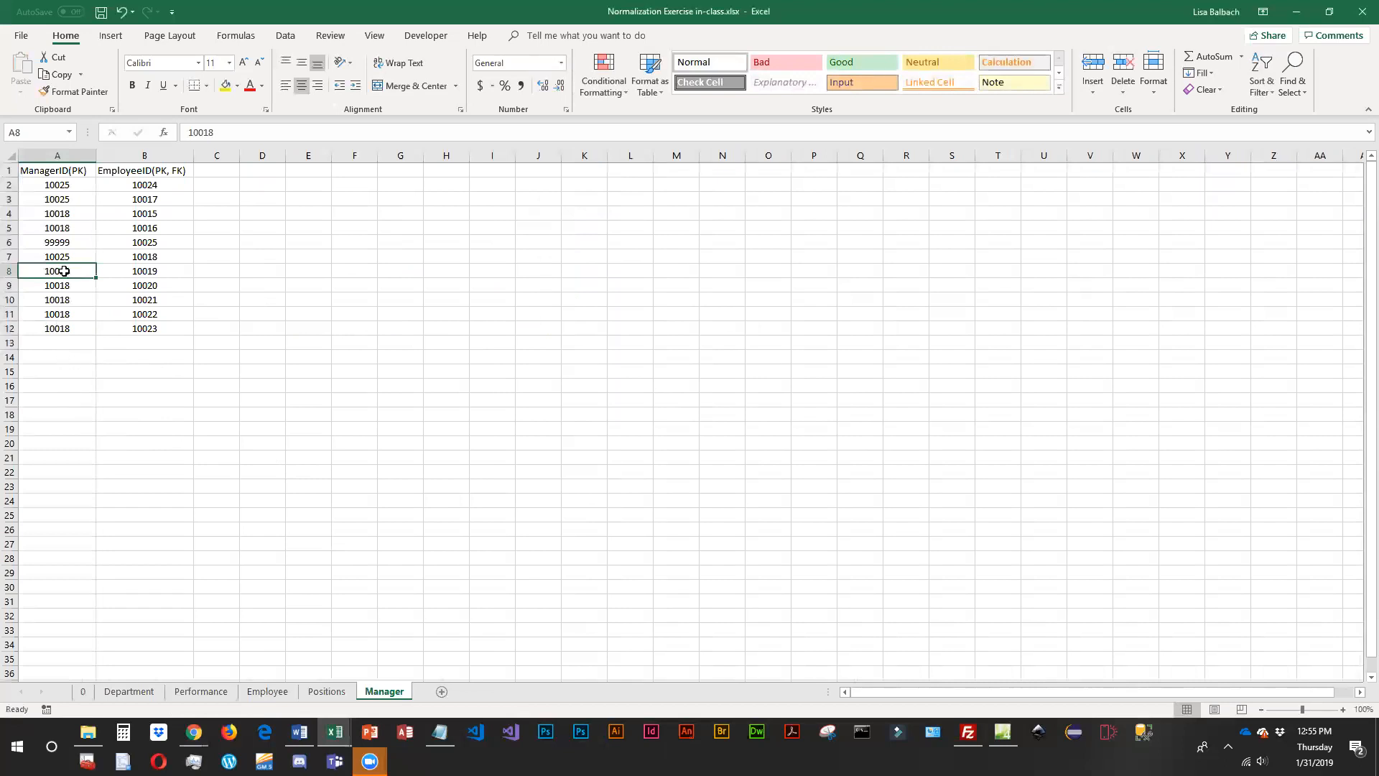
left_click(65, 243)
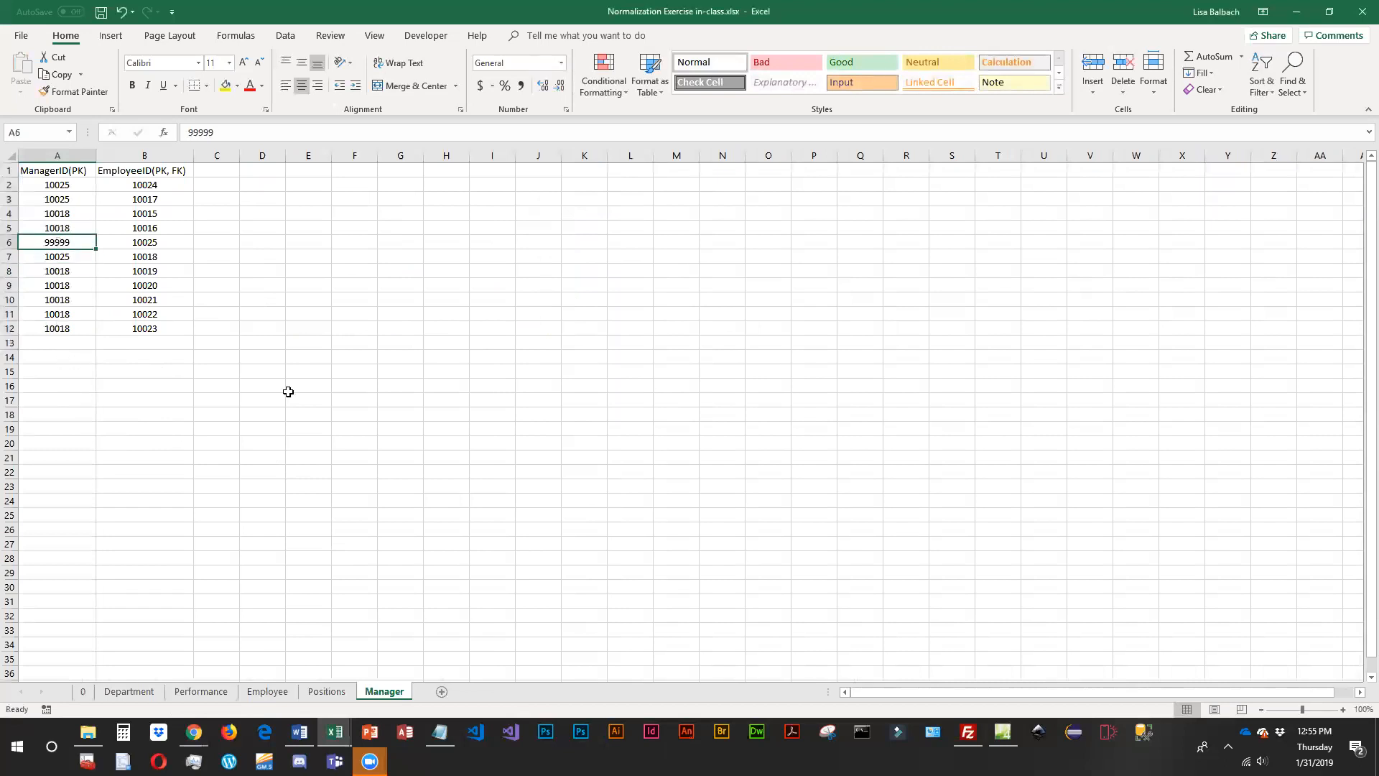
left_click(200, 693)
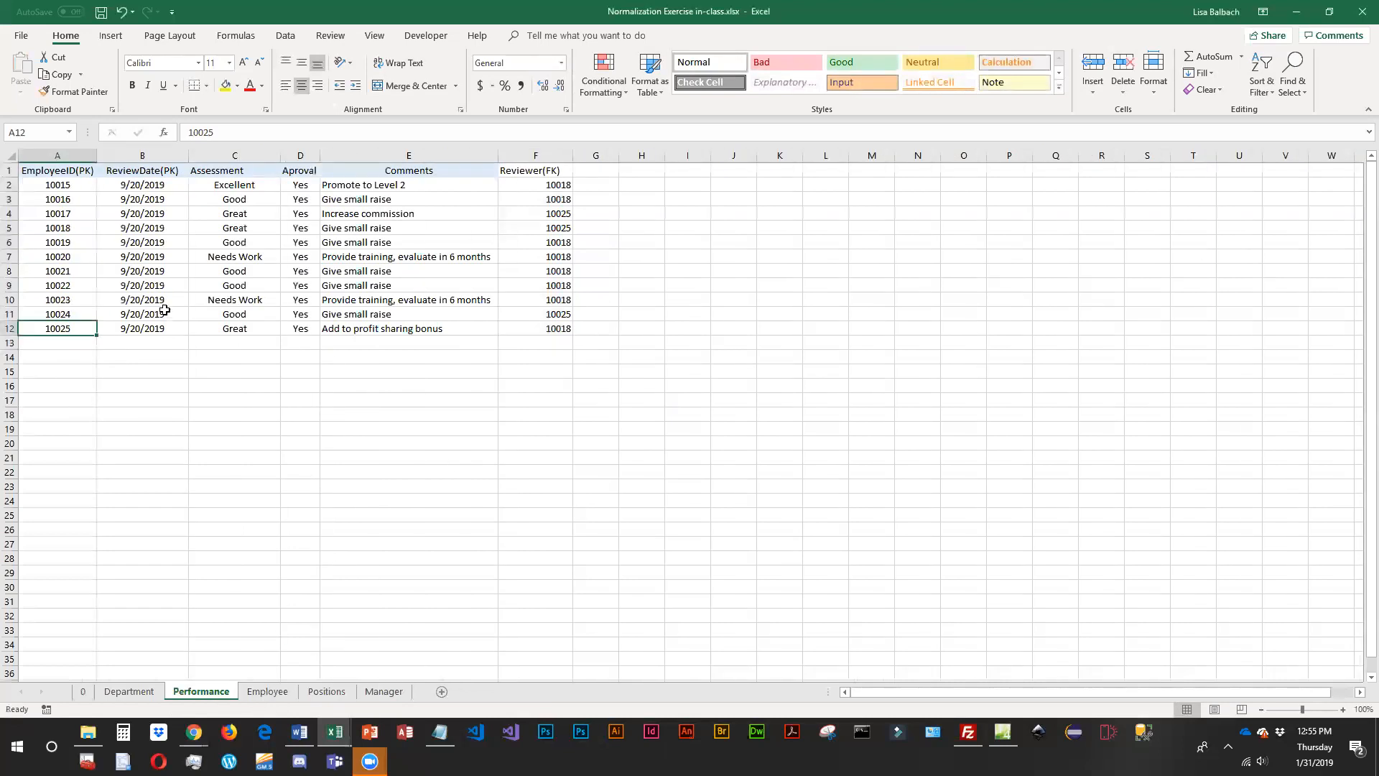
left_click(519, 331)
type("9")
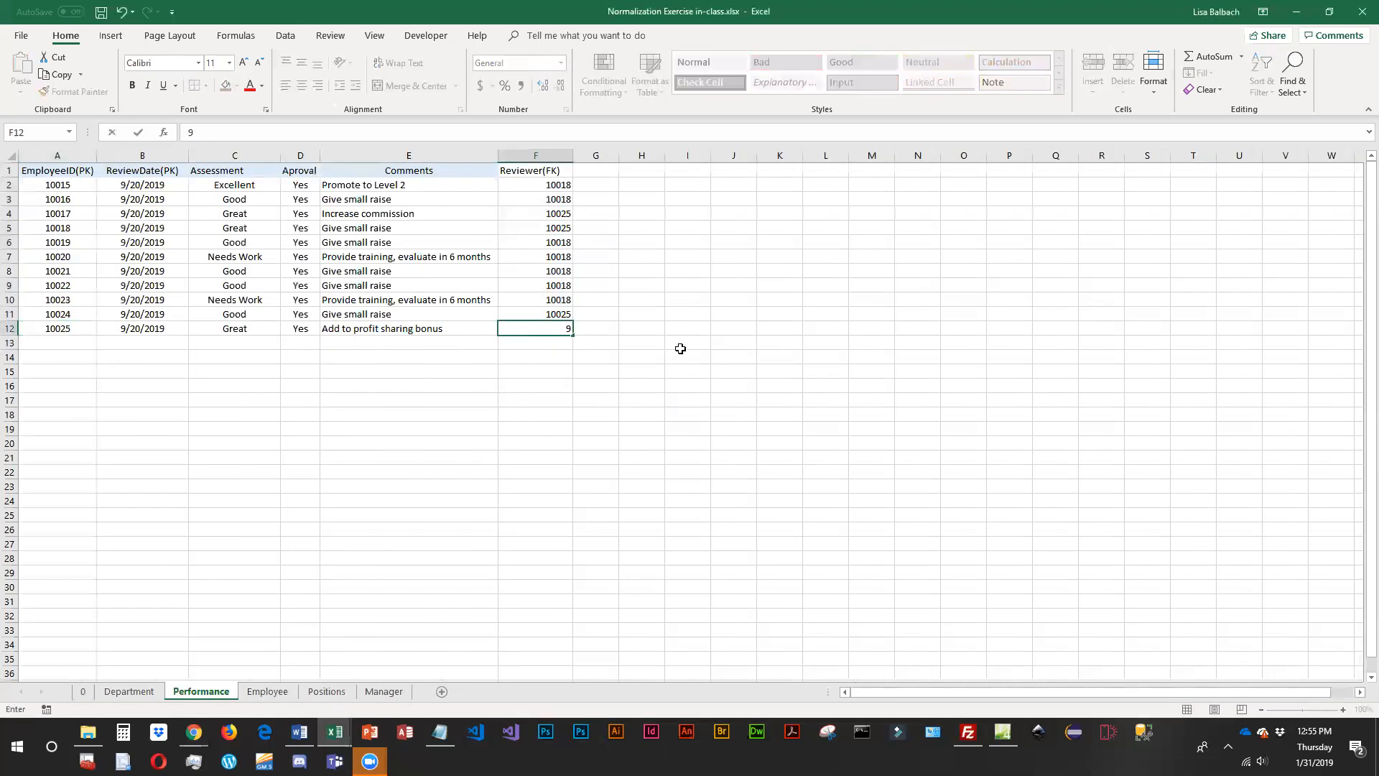
type("9999")
key("Return")
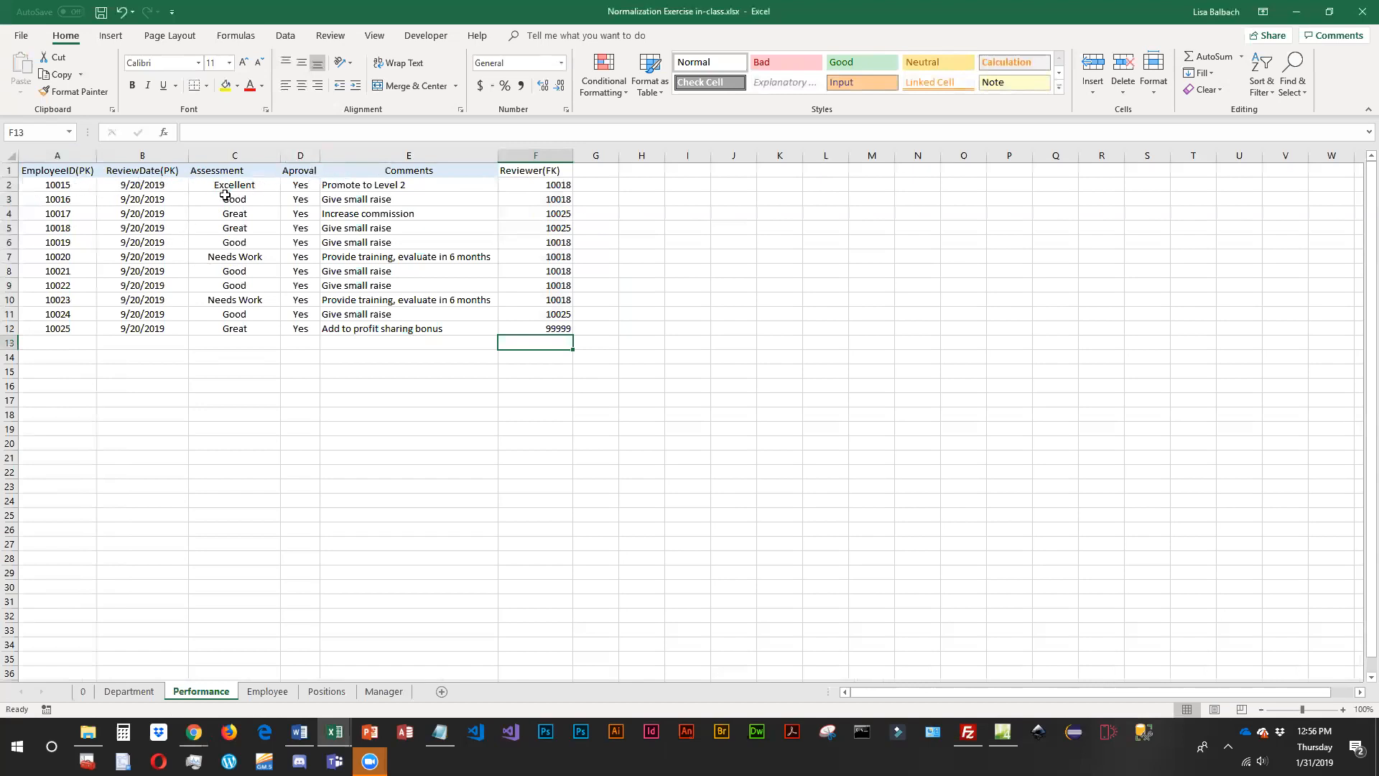
left_click_drag(225, 195, 378, 191)
left_click(360, 337)
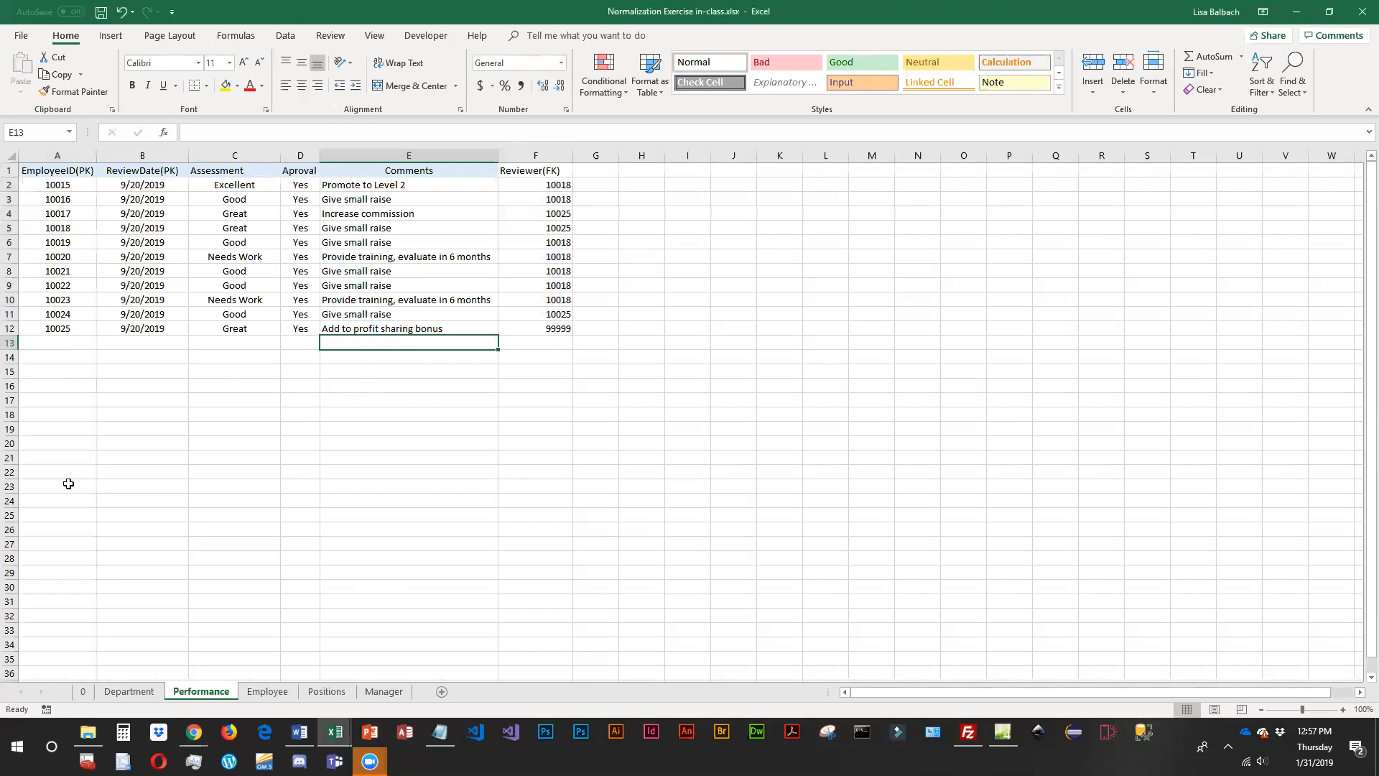
Rename the worksheet 0, which holds the unnormalized employee data, to original.
left_click(83, 691)
double_click(83, 691)
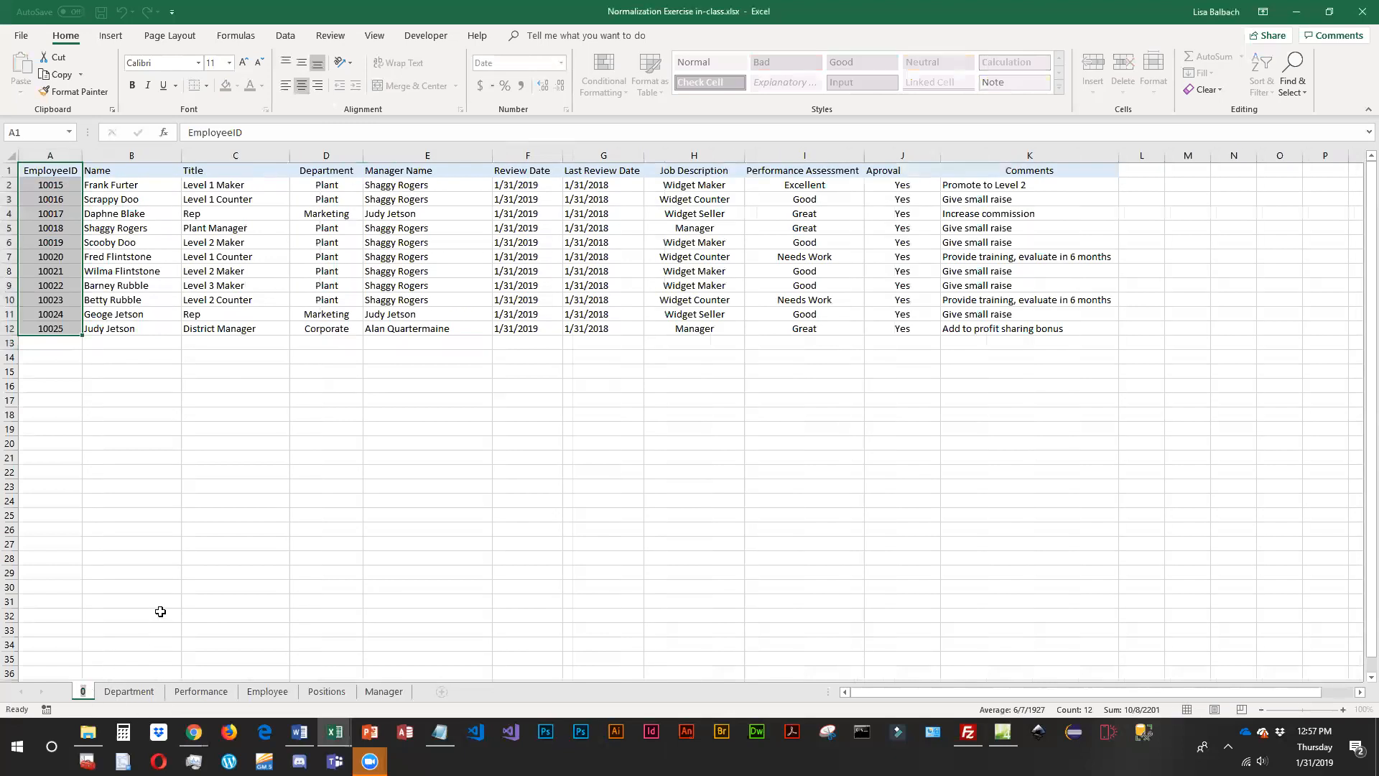
type("original")
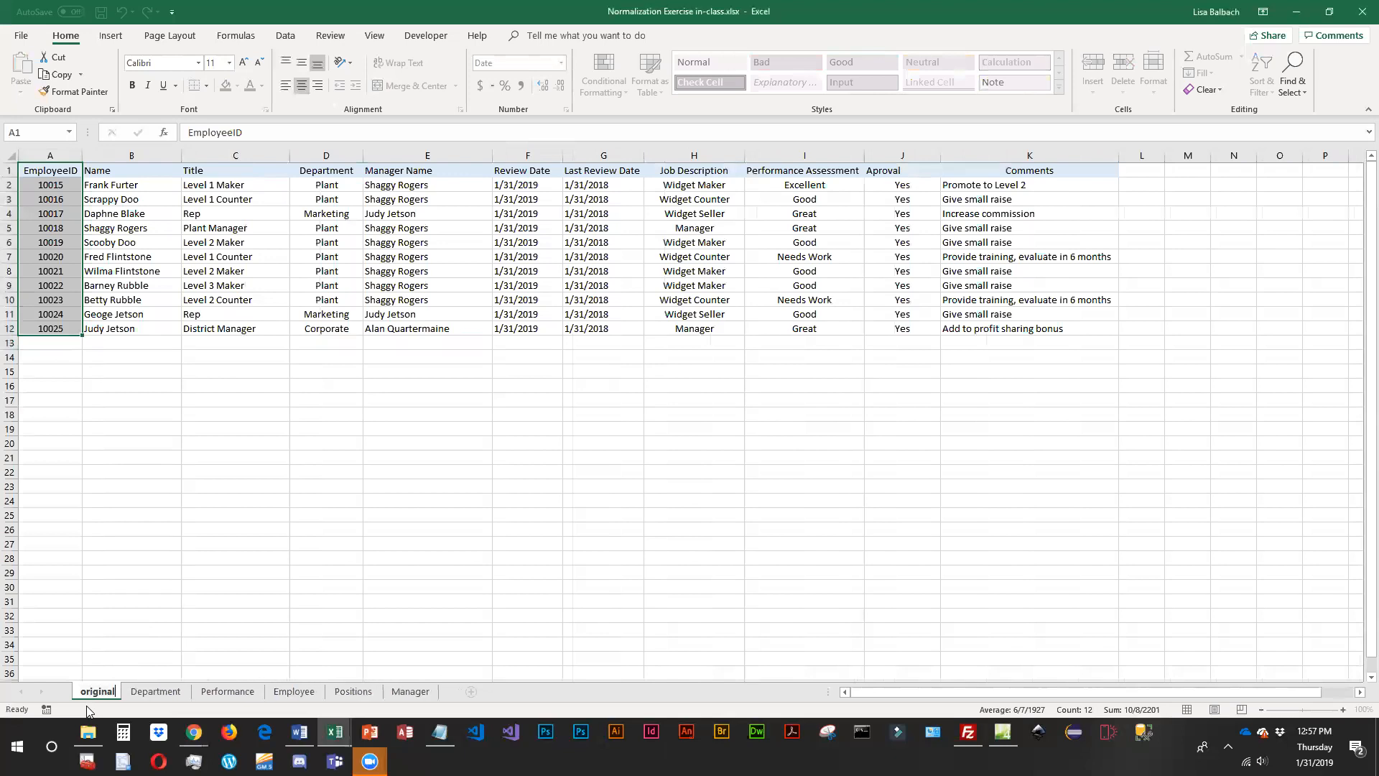
key("Return")
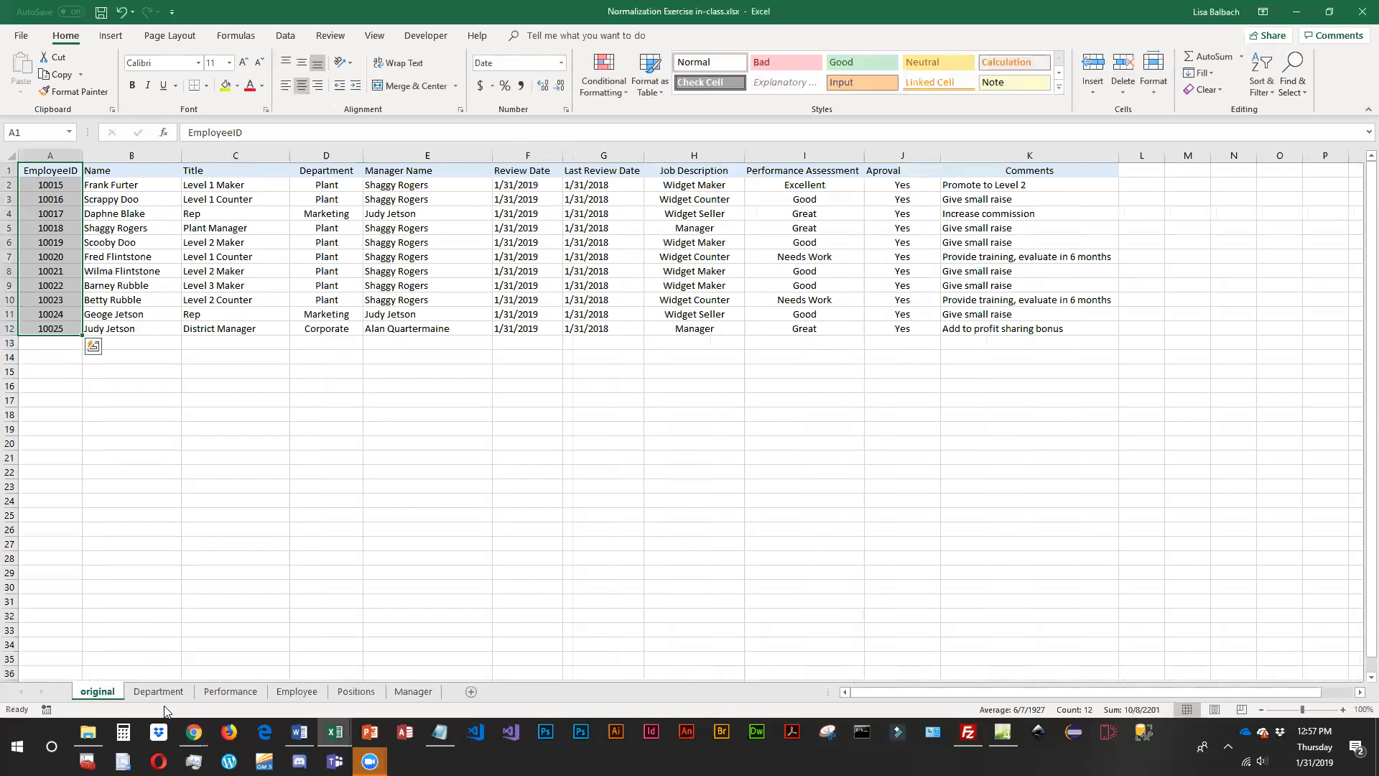
Review the Department, Performance, Employee, Positions and Manager worksheets to check the normalized tables and their keys.
left_click(188, 692)
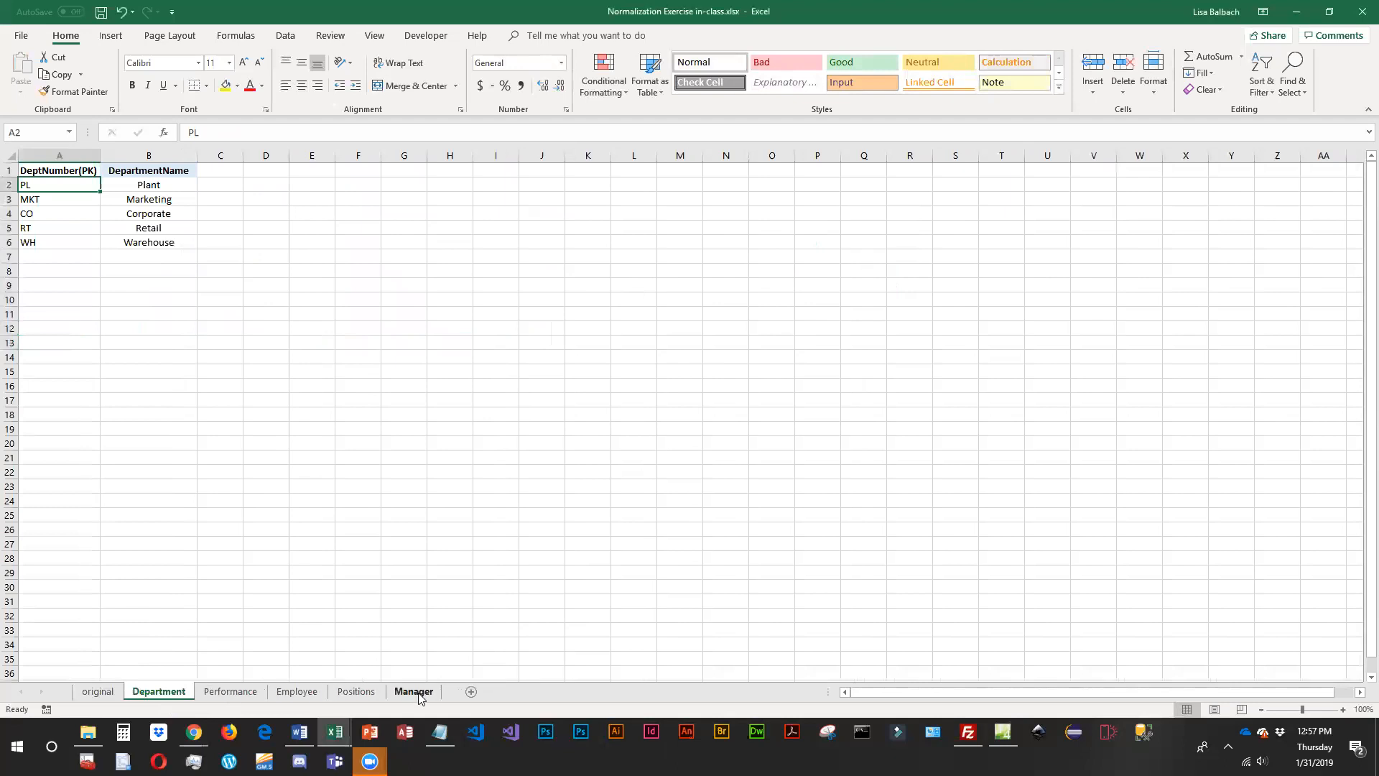
left_click(230, 691)
left_click(297, 692)
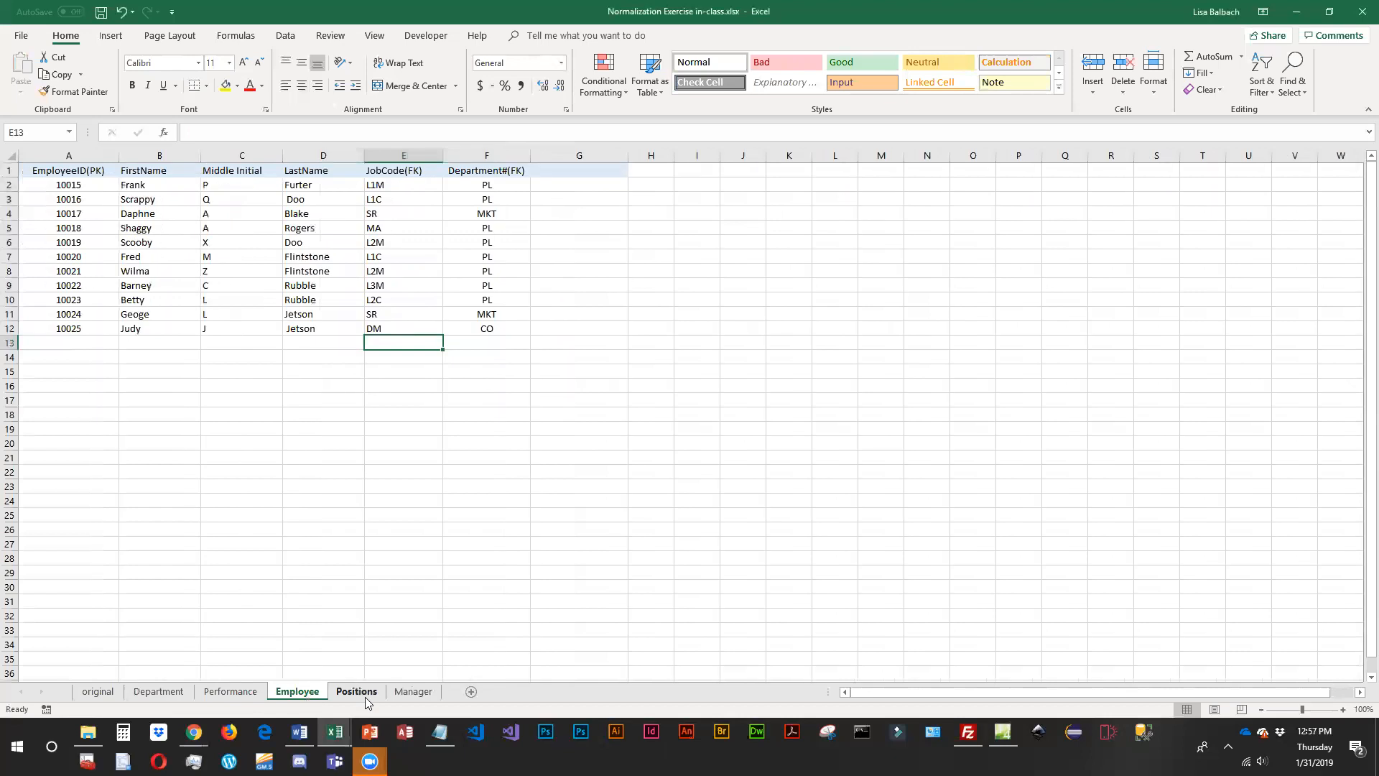
left_click(163, 700)
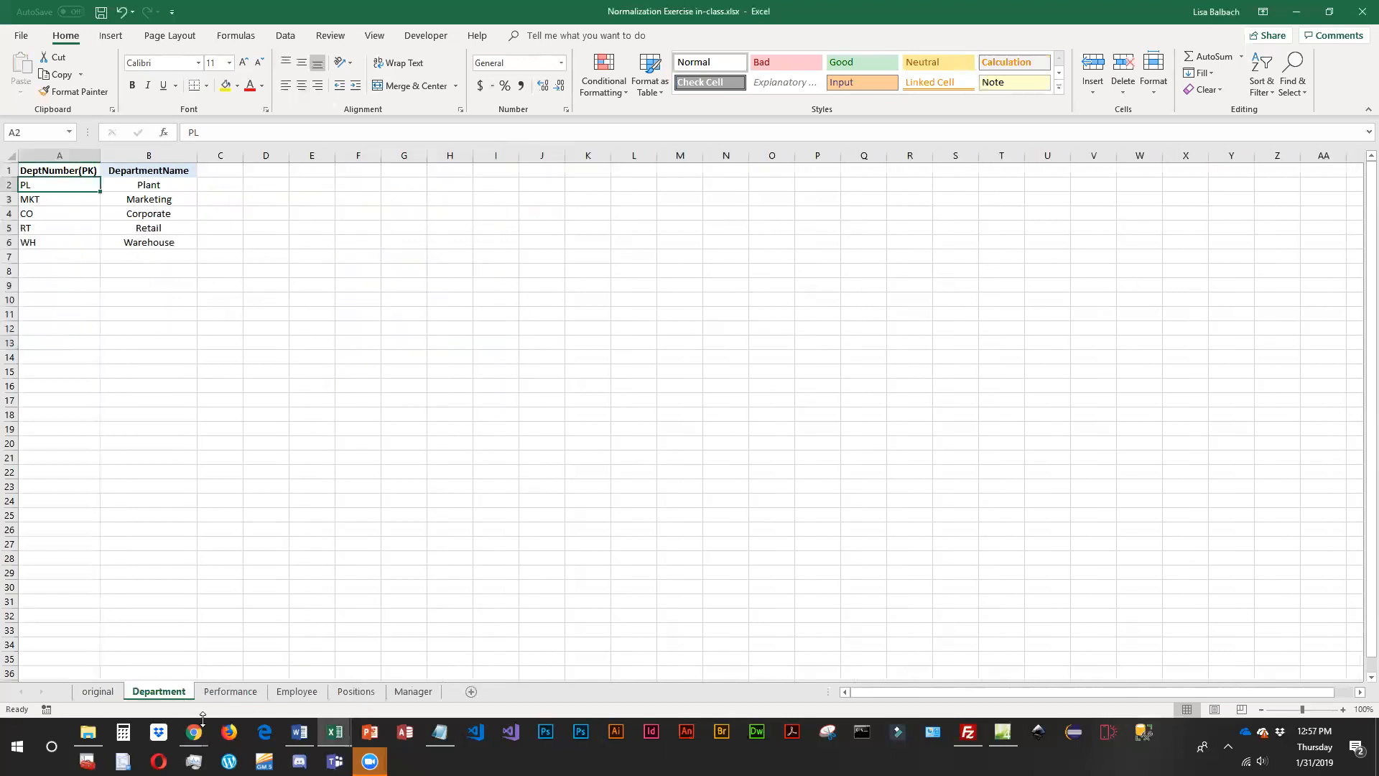
left_click(243, 692)
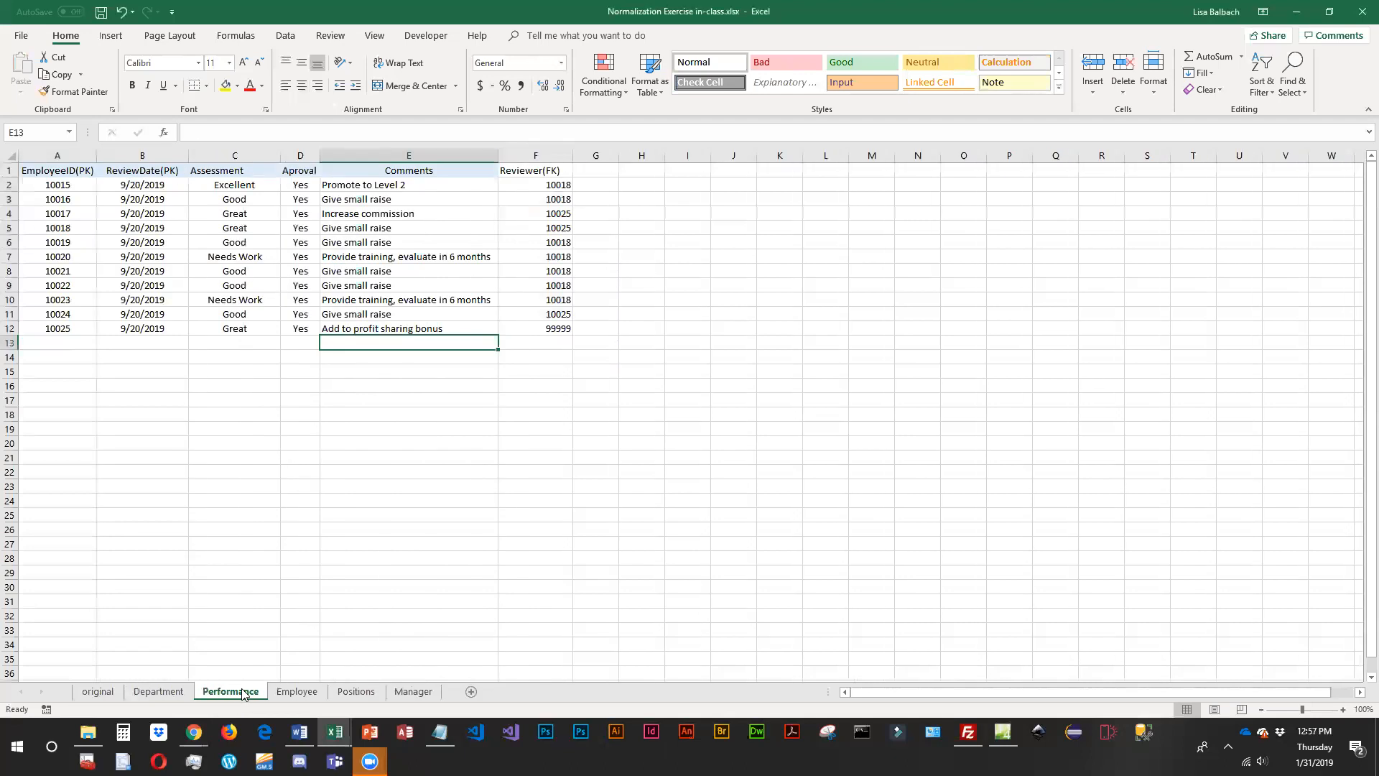
left_click(301, 692)
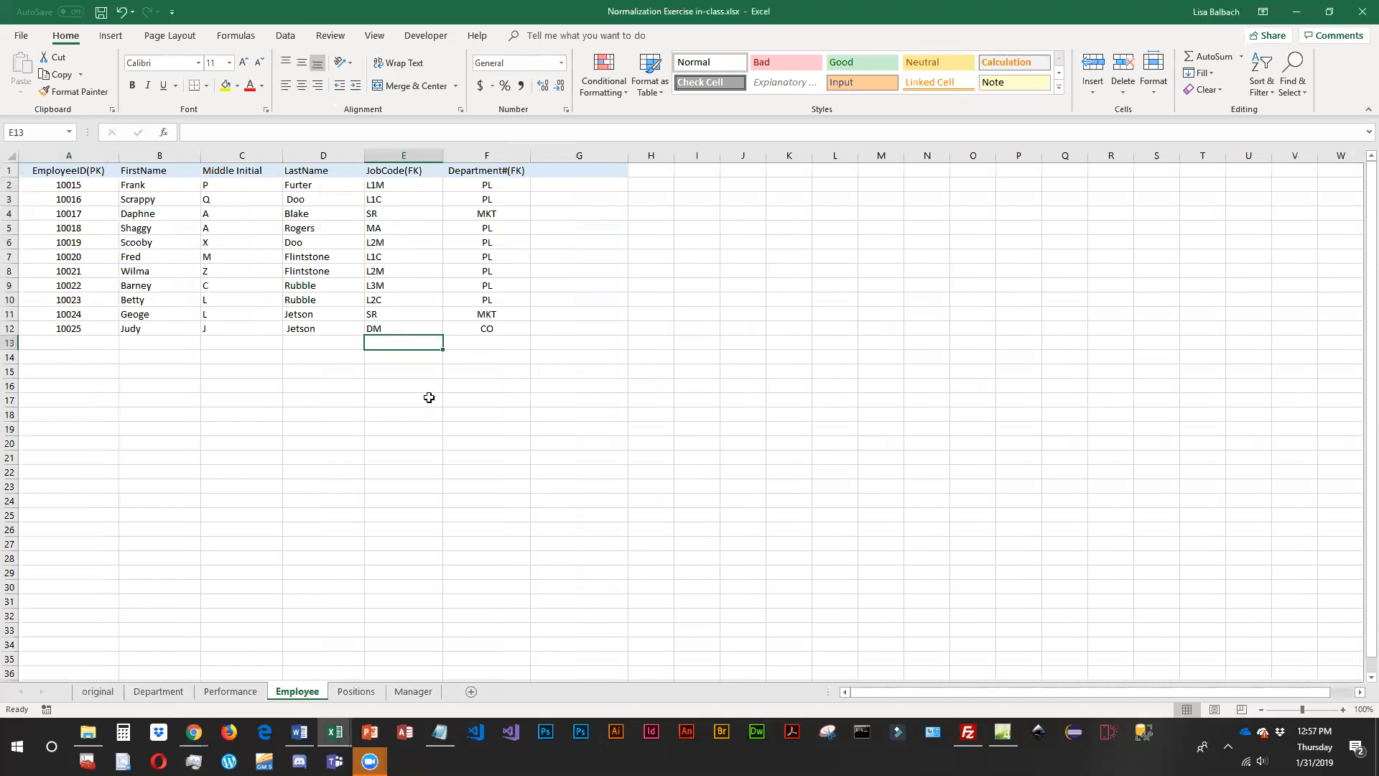
left_click(363, 693)
left_click(422, 693)
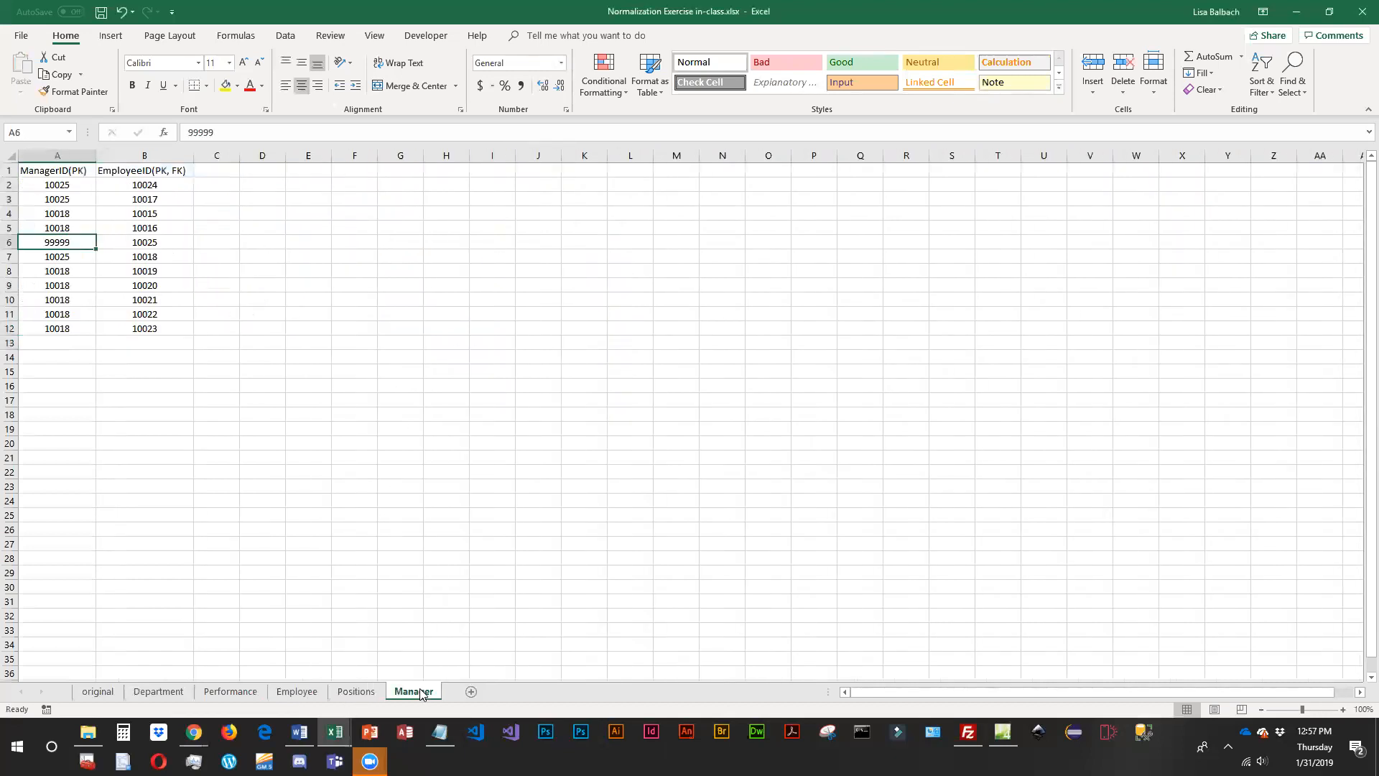